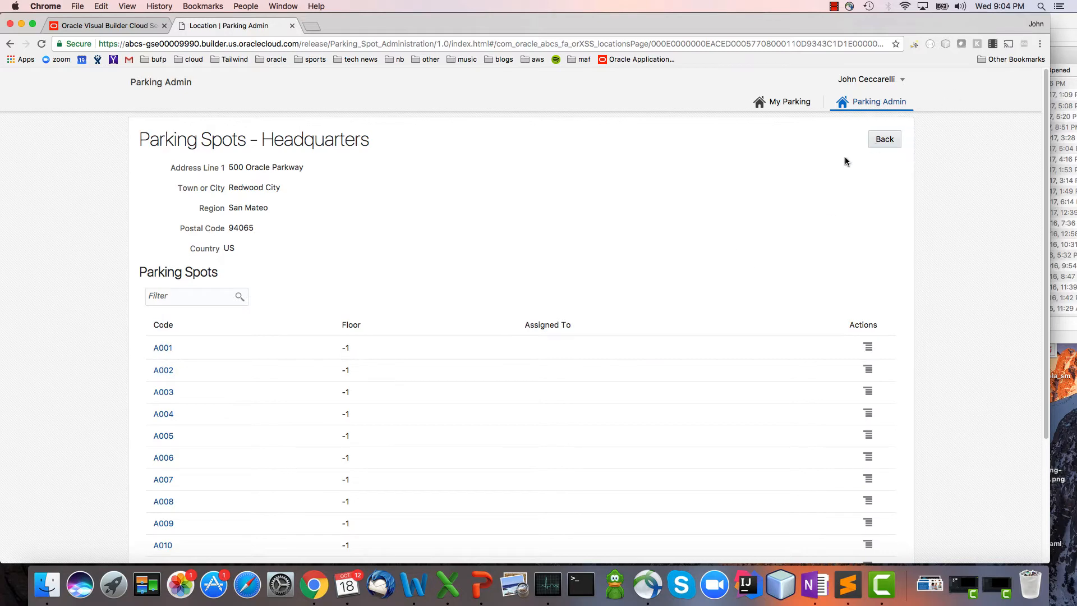
Open parking spot A001 for editing, view the available assignees, and cancel without saving.
click(162, 349)
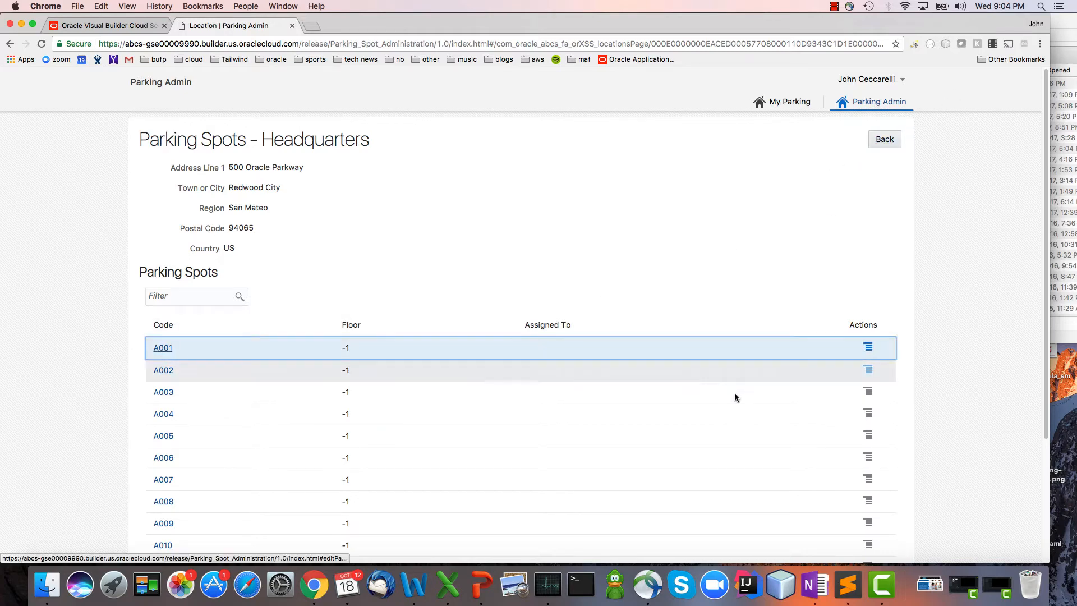
click(511, 194)
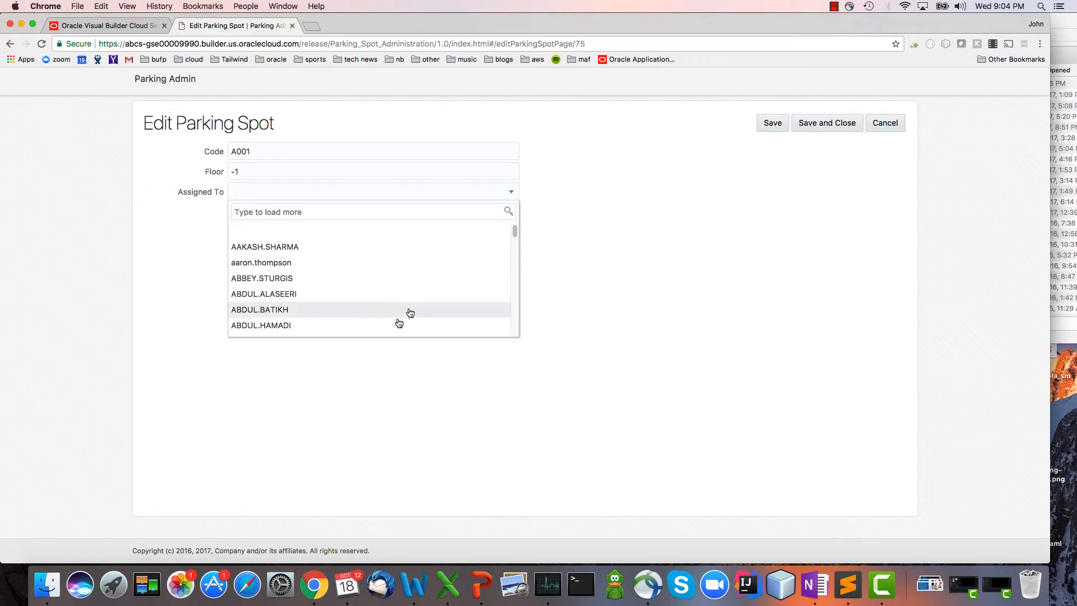
click(509, 189)
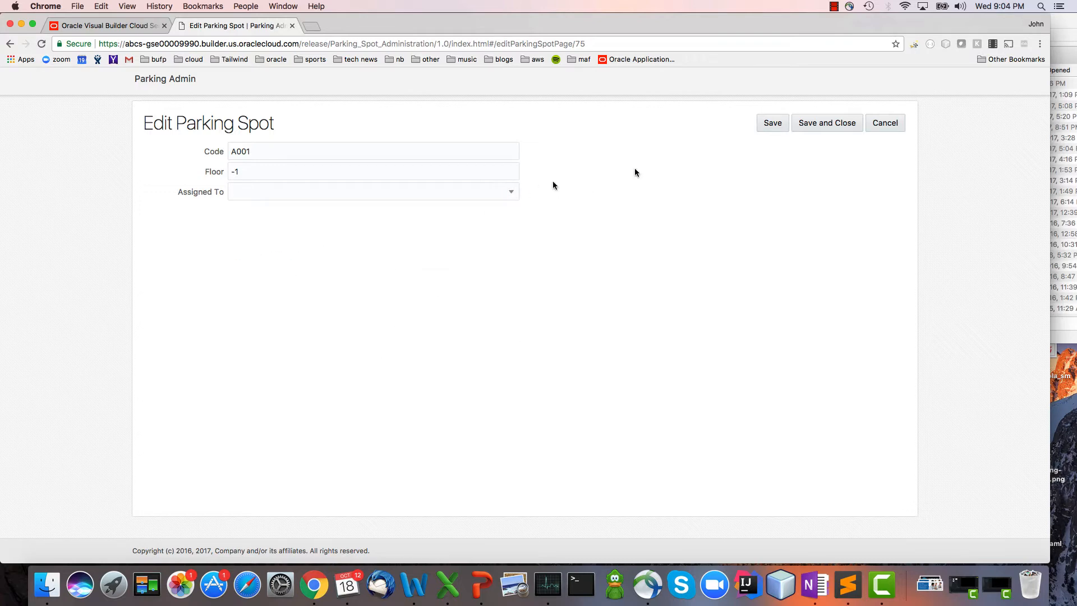
click(892, 127)
On My Parking, open the parking spot request form, check its location choices, and cancel it.
click(773, 97)
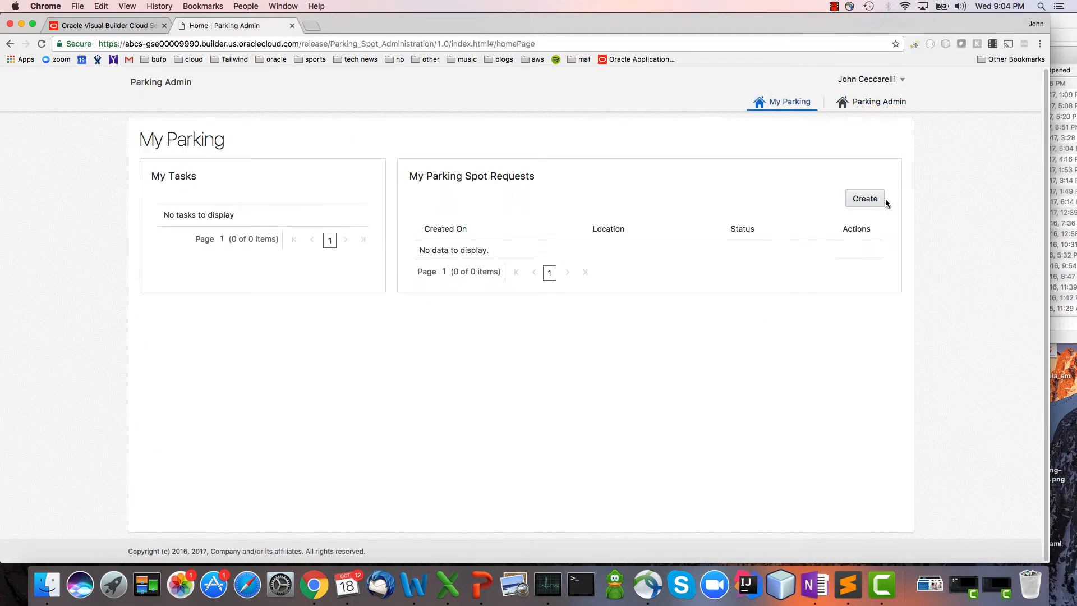
click(858, 198)
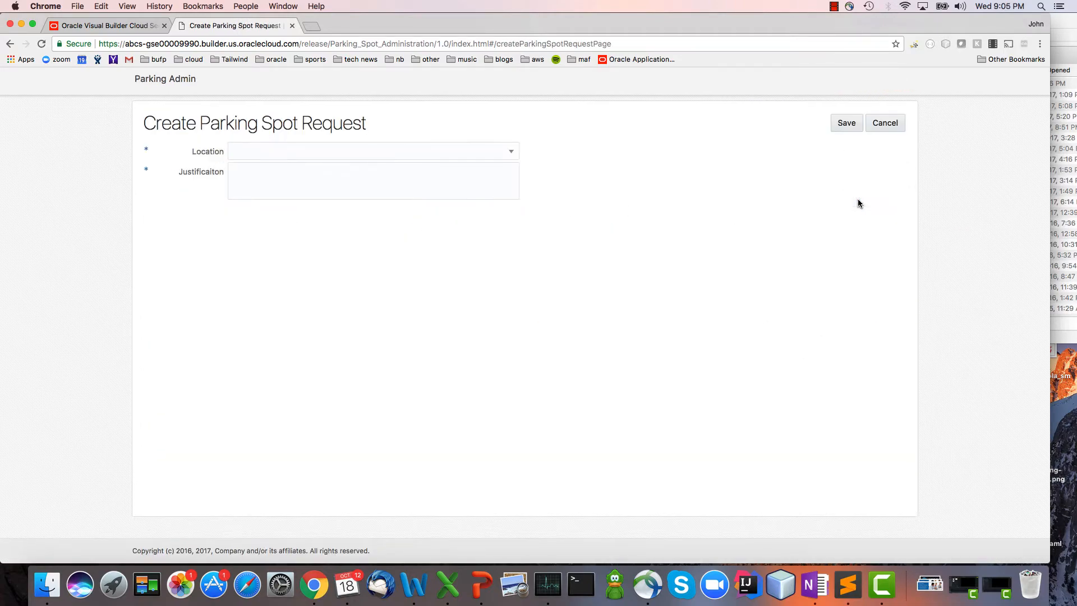
click(485, 157)
click(668, 171)
click(892, 125)
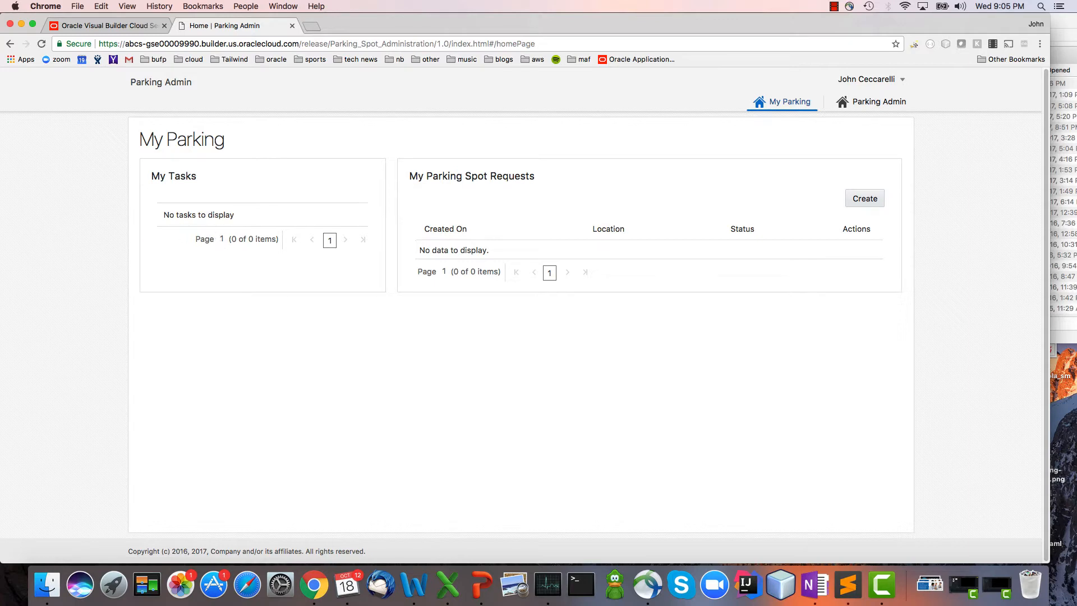
Switch to the Visual Builder Cloud Service designer and view the Parking Admin and My Parking pages in live mode.
click(115, 26)
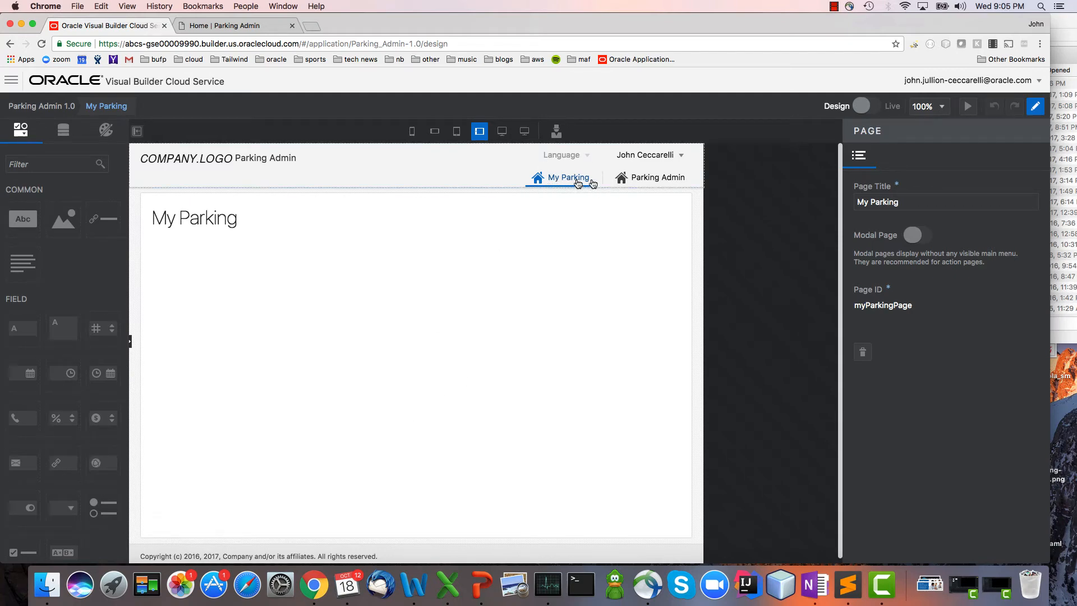
click(657, 184)
double_click(658, 185)
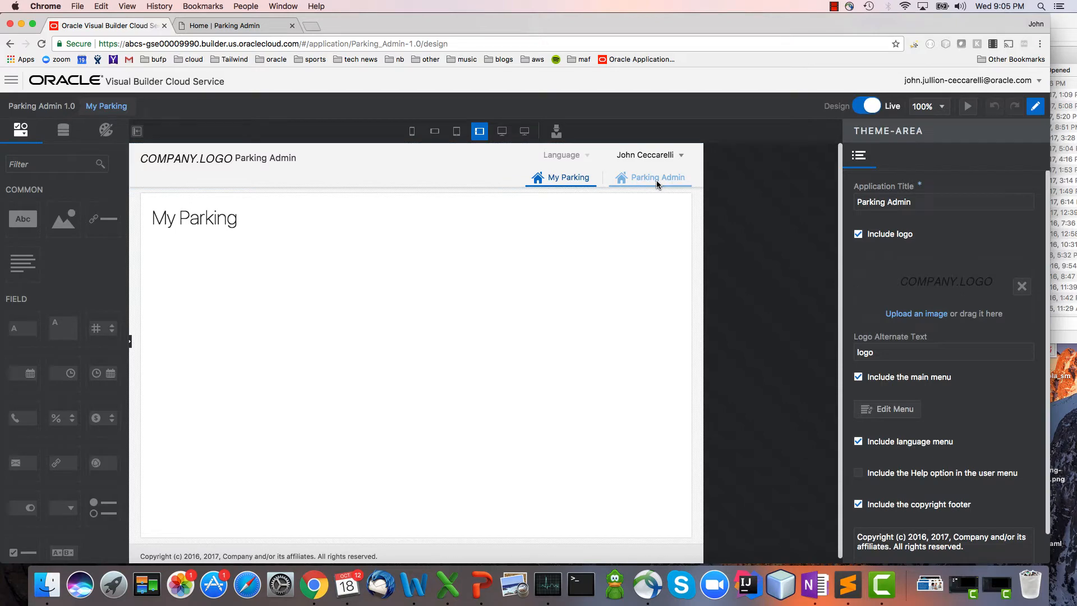
click(657, 184)
click(566, 182)
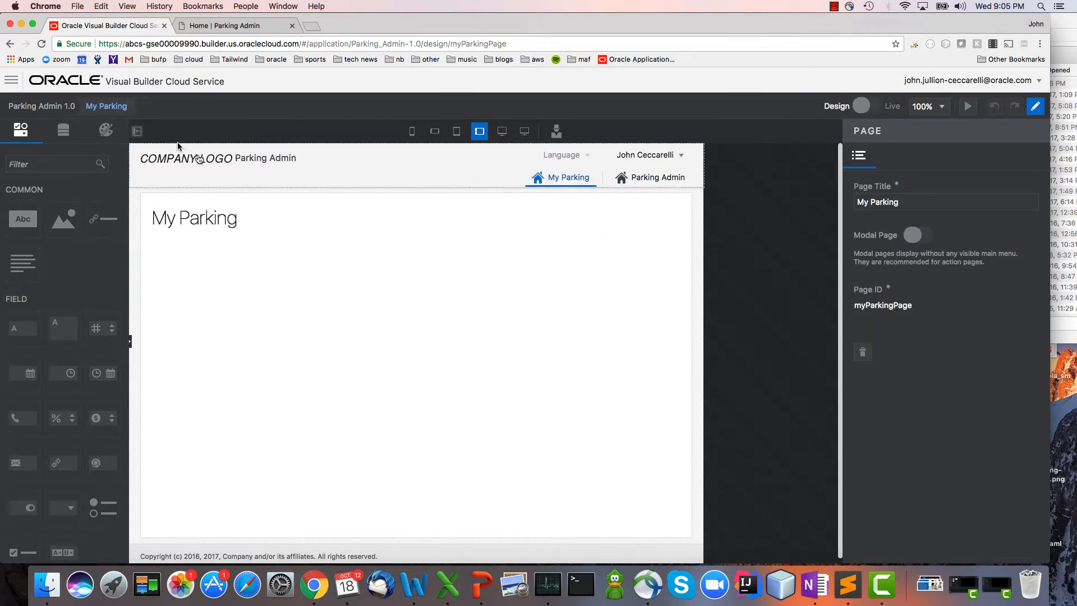
Open the Data Designer's business objects and start adding one from an external service.
click(11, 80)
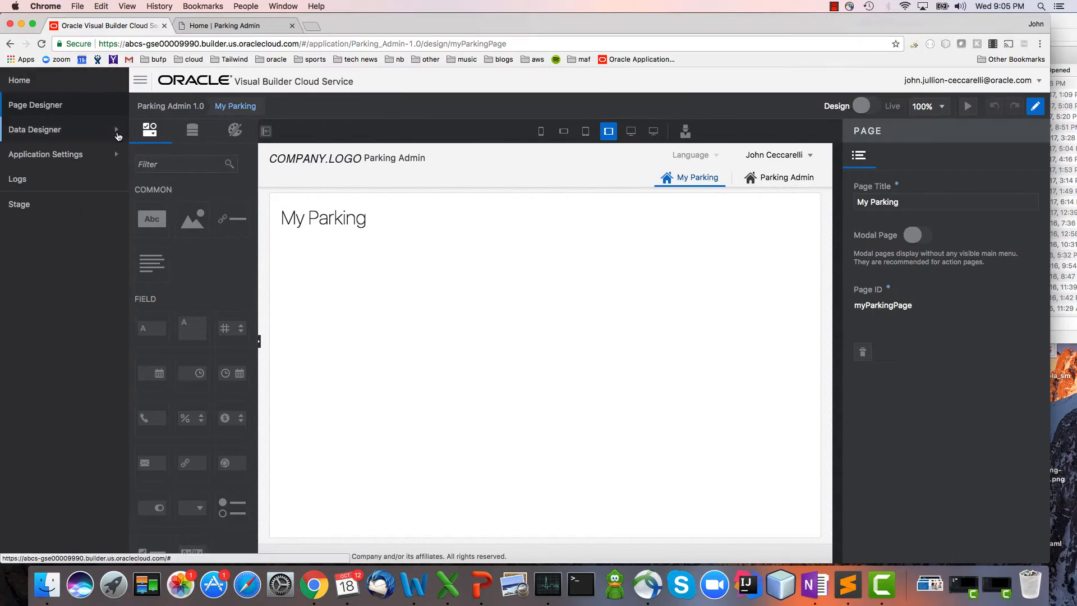
click(116, 133)
click(98, 157)
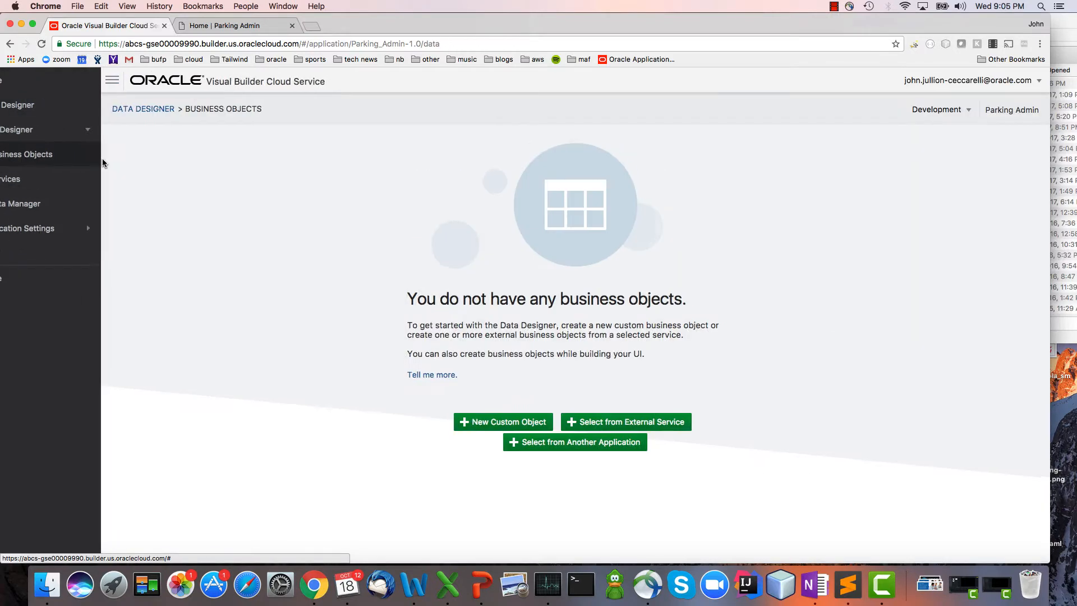
click(595, 427)
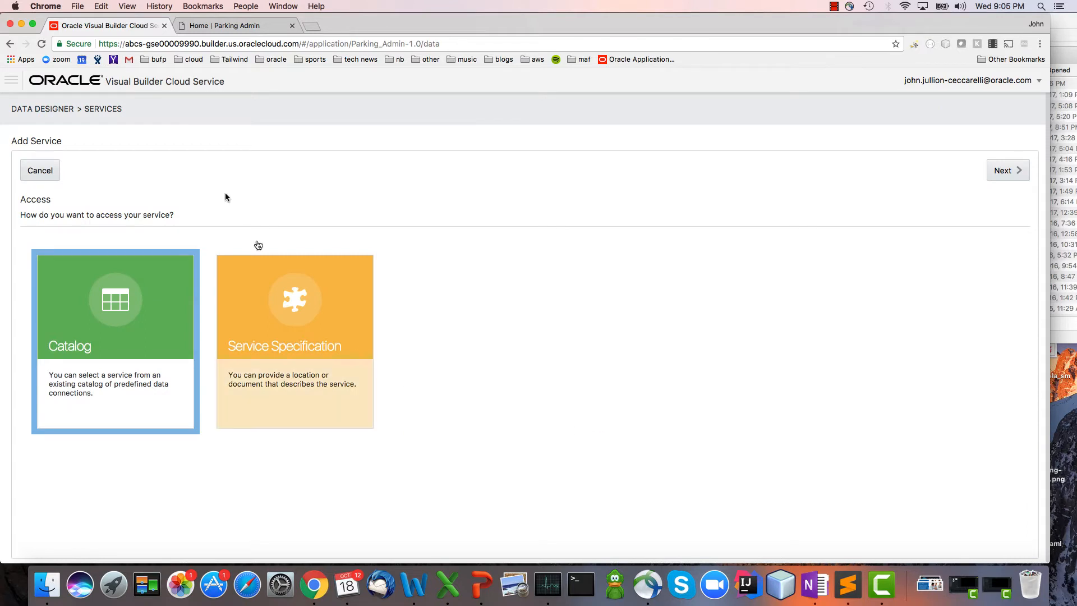
Look at the service catalog option and return to the choice of service access.
drag(126, 43, 166, 43)
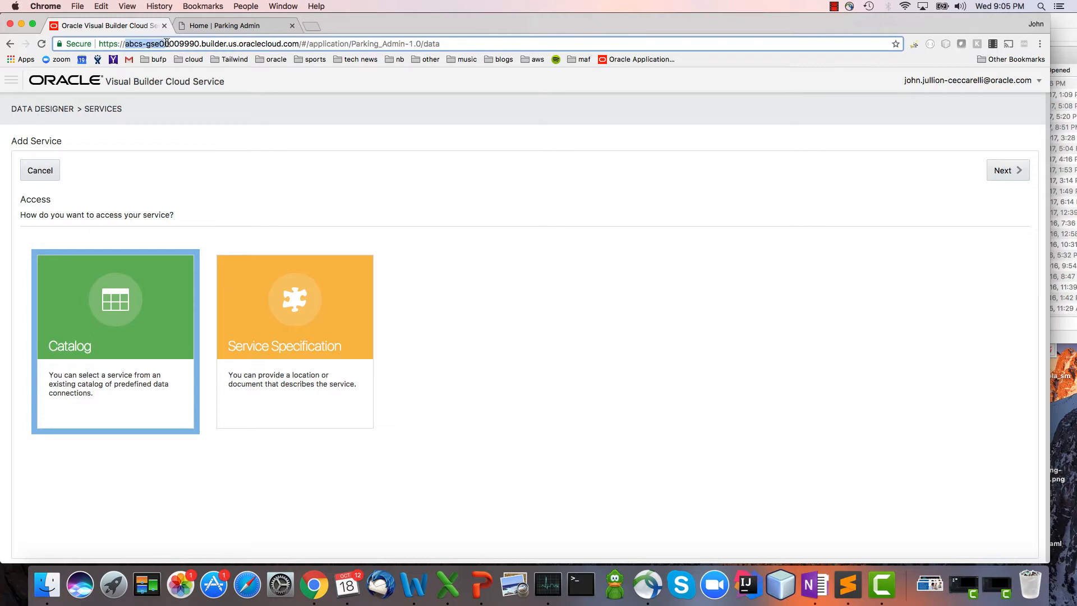
click(168, 43)
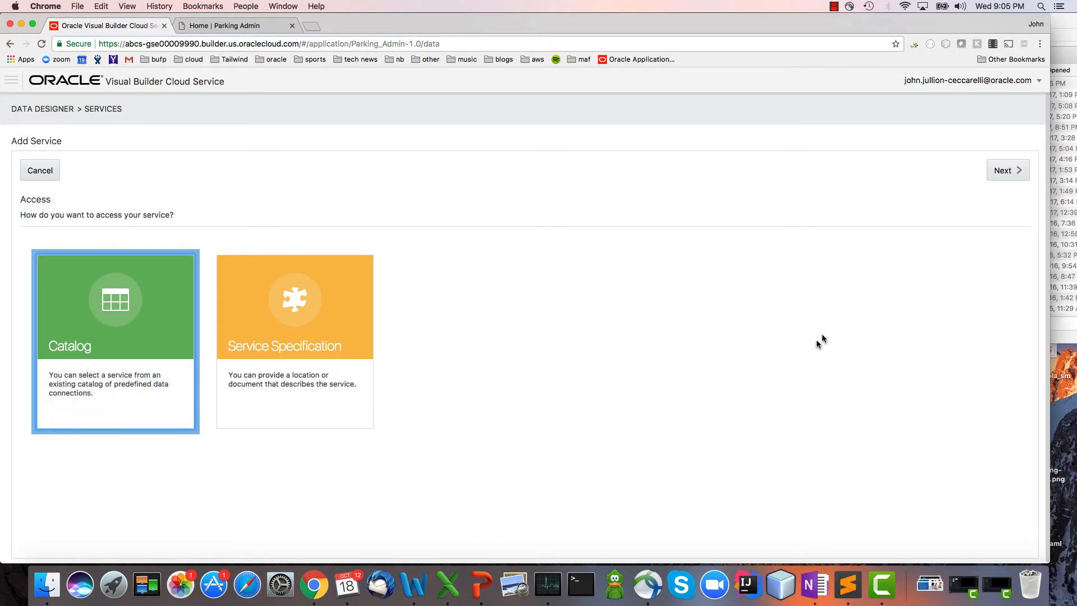
click(1003, 174)
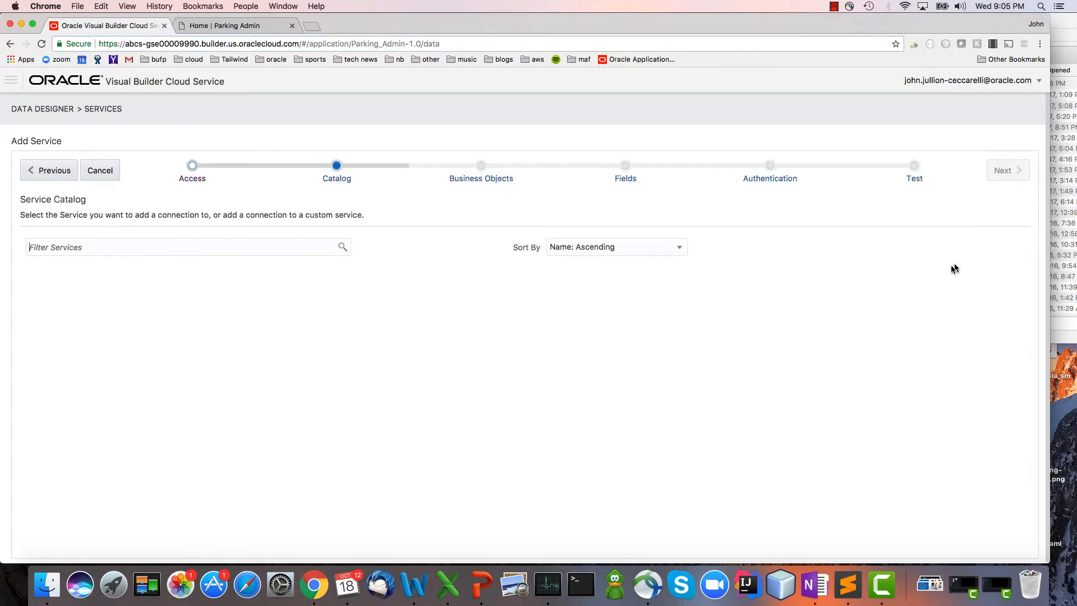
click(34, 171)
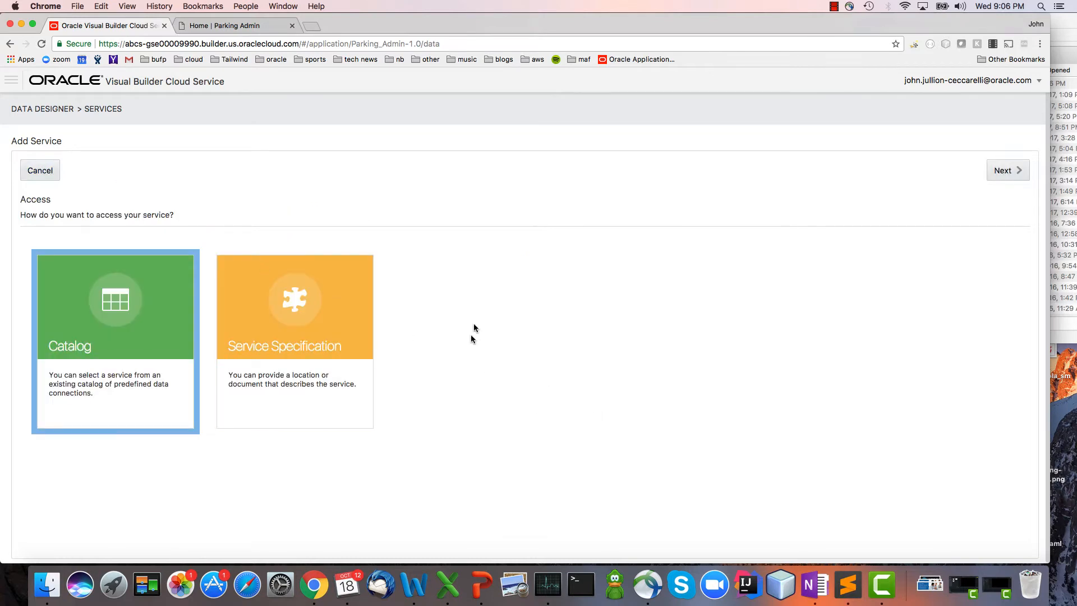
Choose access by Service Specification and name the external service Emp.
click(293, 322)
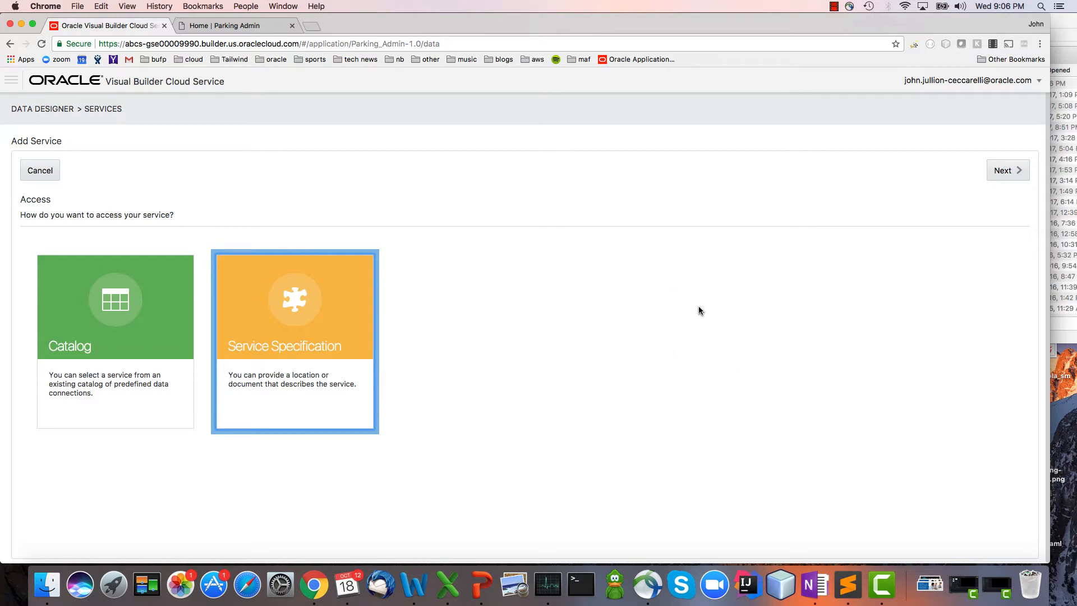
click(1008, 170)
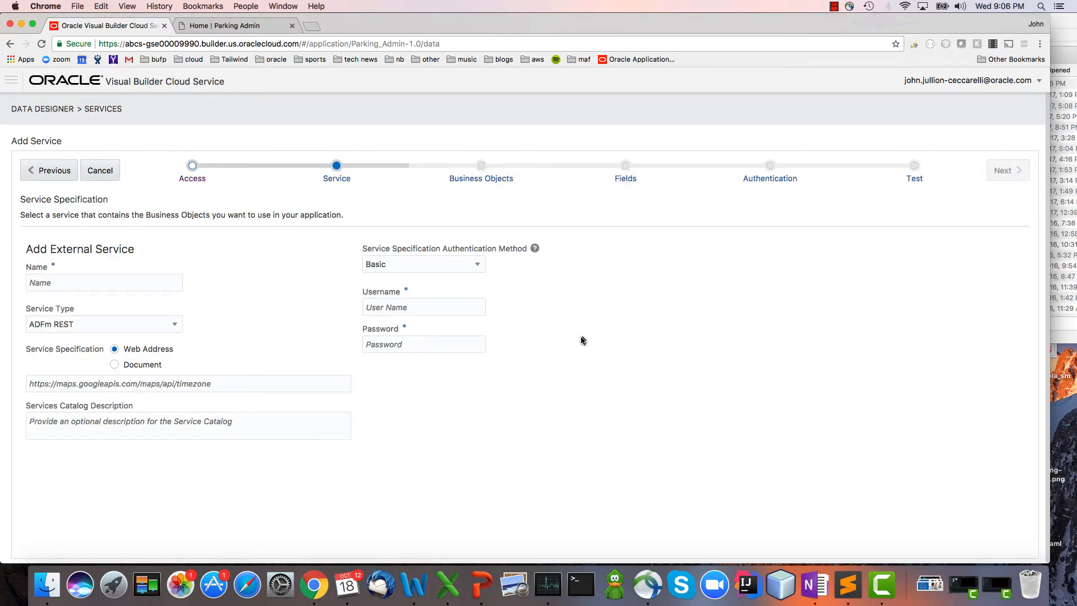
click(87, 280)
text(Emp)
key(super+Tab)
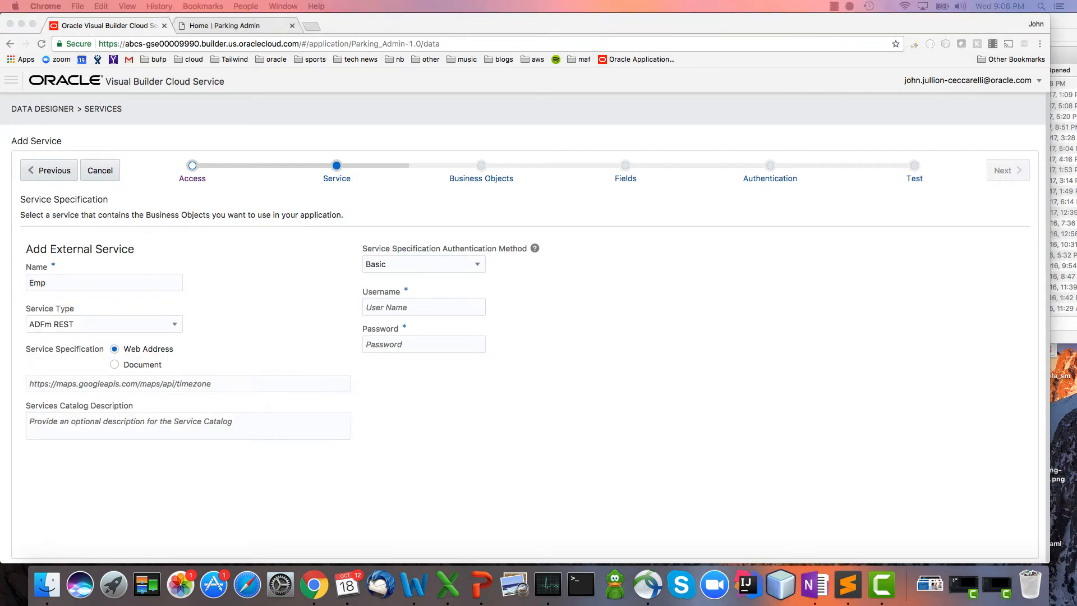
click(172, 383)
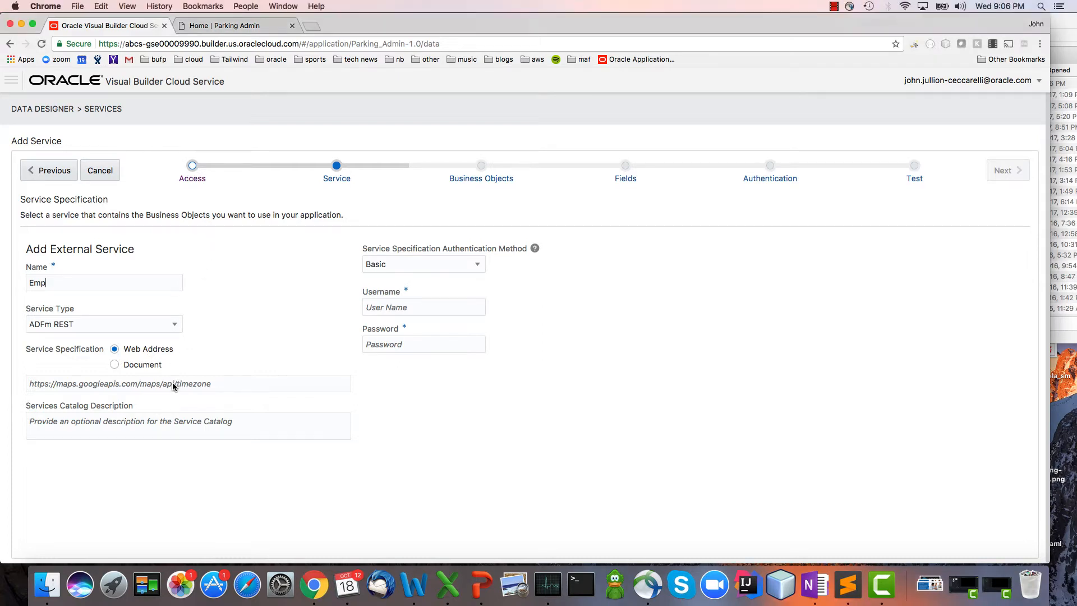
text(https://ucf6-fap1207-hcm.oracledemos.com/hcmCoreApi/resources/latest/emps/describe)
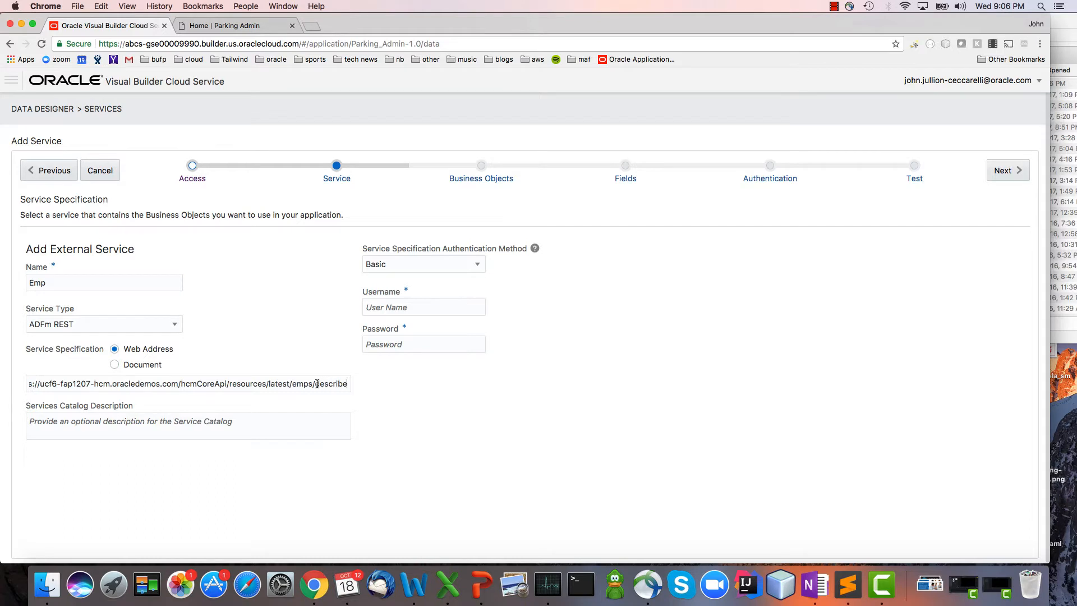
drag(315, 385, 356, 389)
click(337, 385)
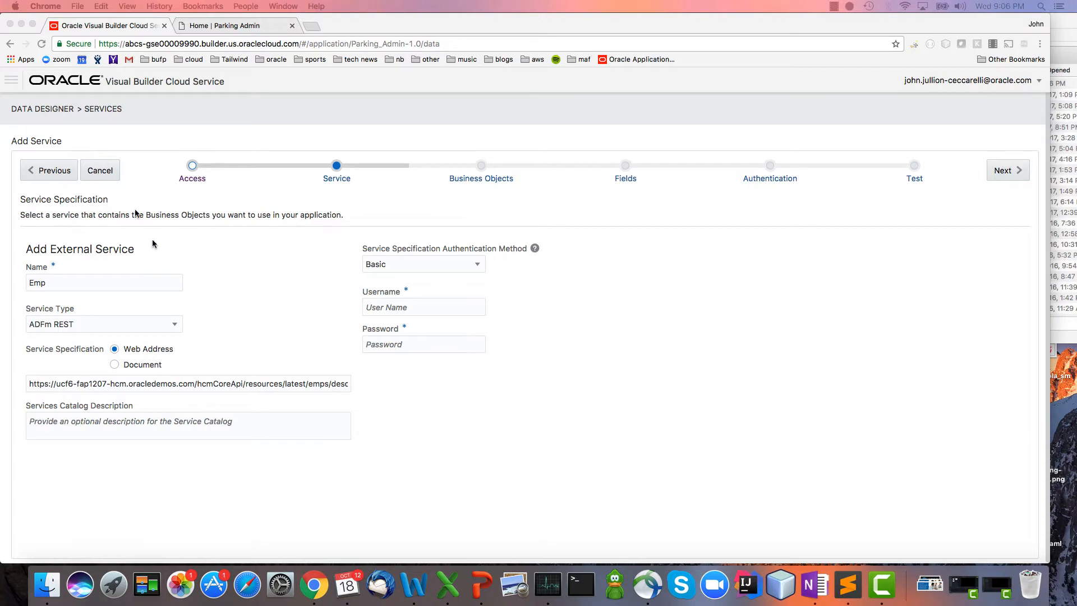
Enter the username and password for the Basic service specification authentication and continue to the service parameters.
click(441, 304)
click(438, 310)
text(betty.anderson)
click(469, 347)
click(470, 345)
key(super+v)
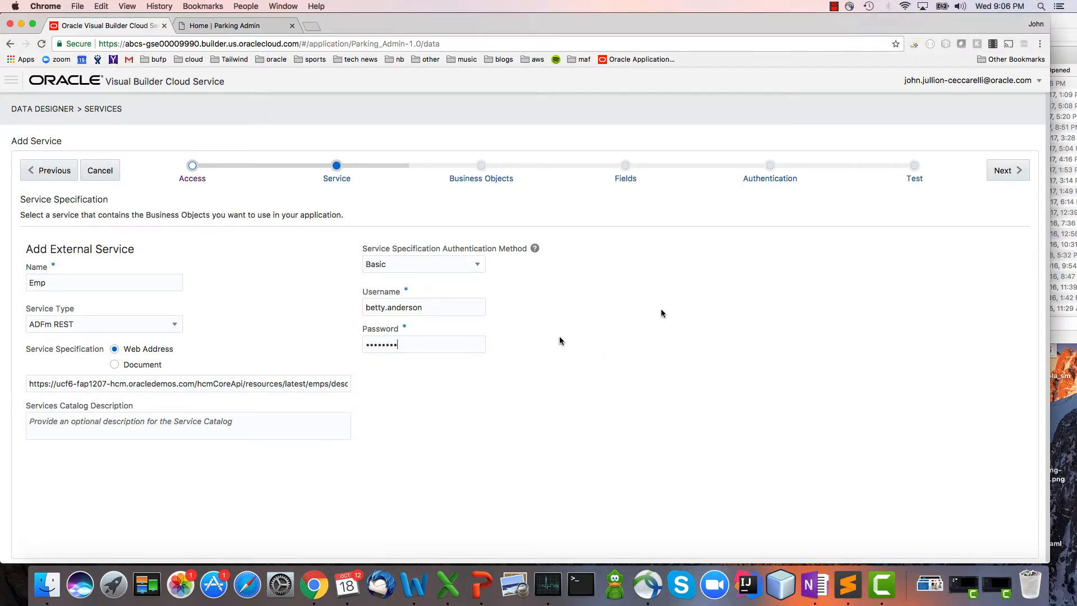
click(1015, 171)
Accept the service and descriptor URLs and include the top-level Emp resource as a business object.
click(1001, 175)
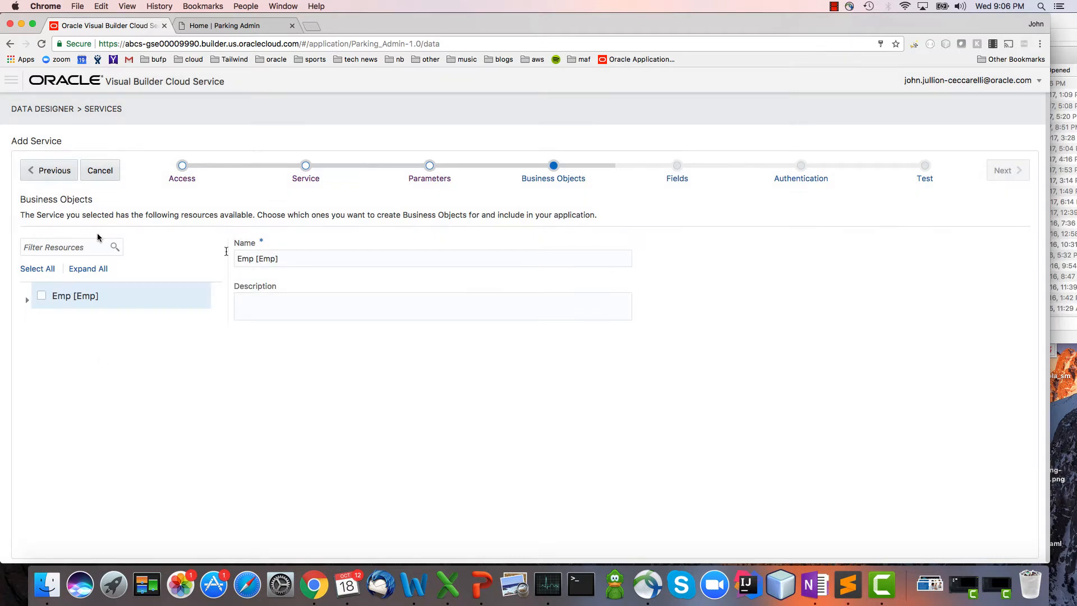
click(27, 300)
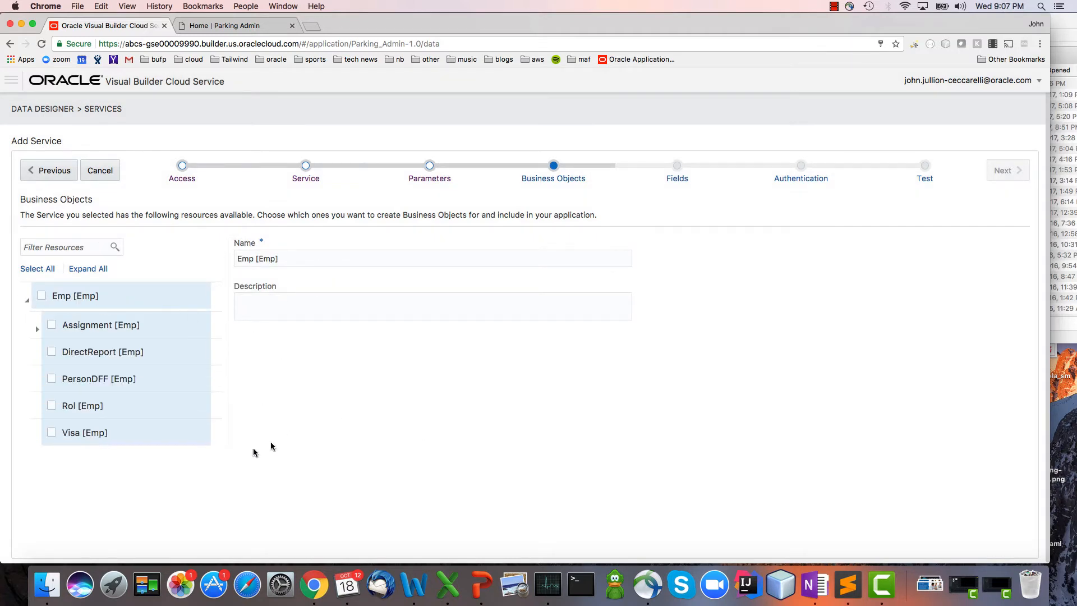
click(42, 300)
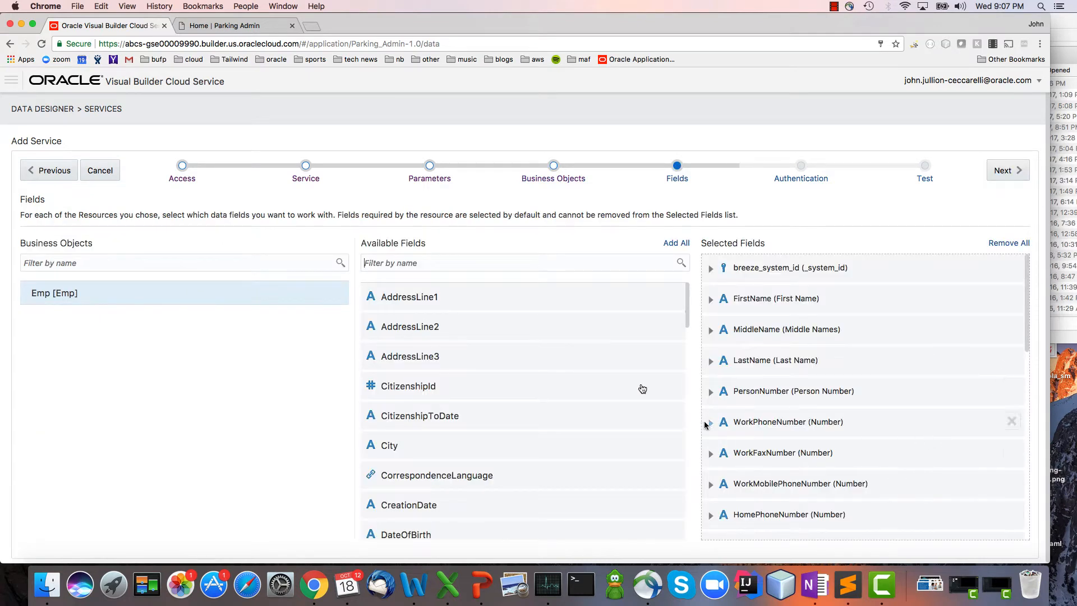
Add the UserName field to the Emp business object's selected fields and finish the service with the existing Basic authentication.
scroll(536, 348, down, 10)
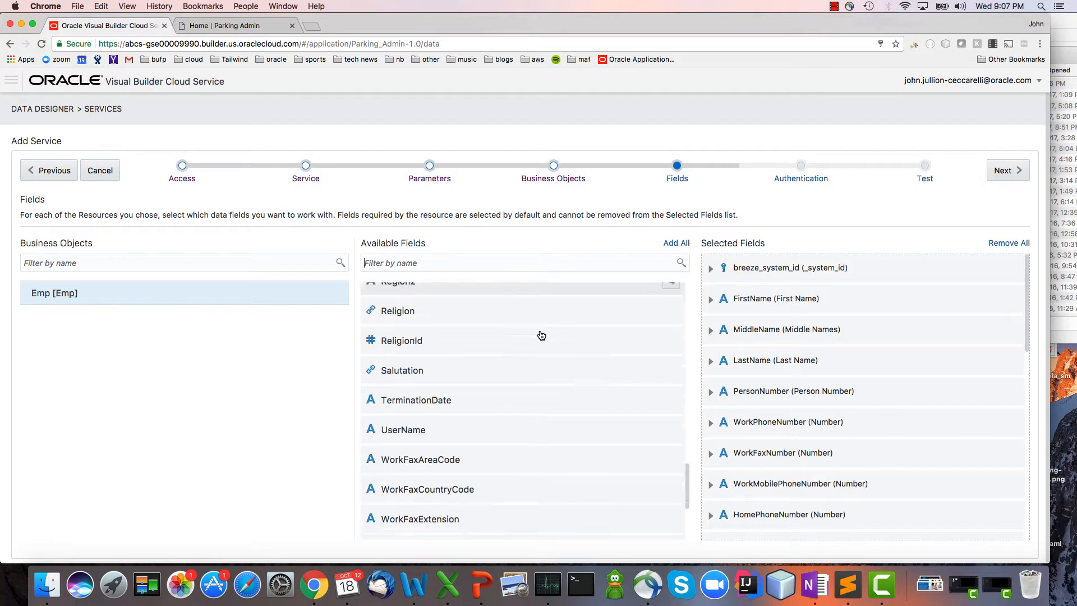
scroll(539, 334, up, 8)
scroll(541, 335, up, 3)
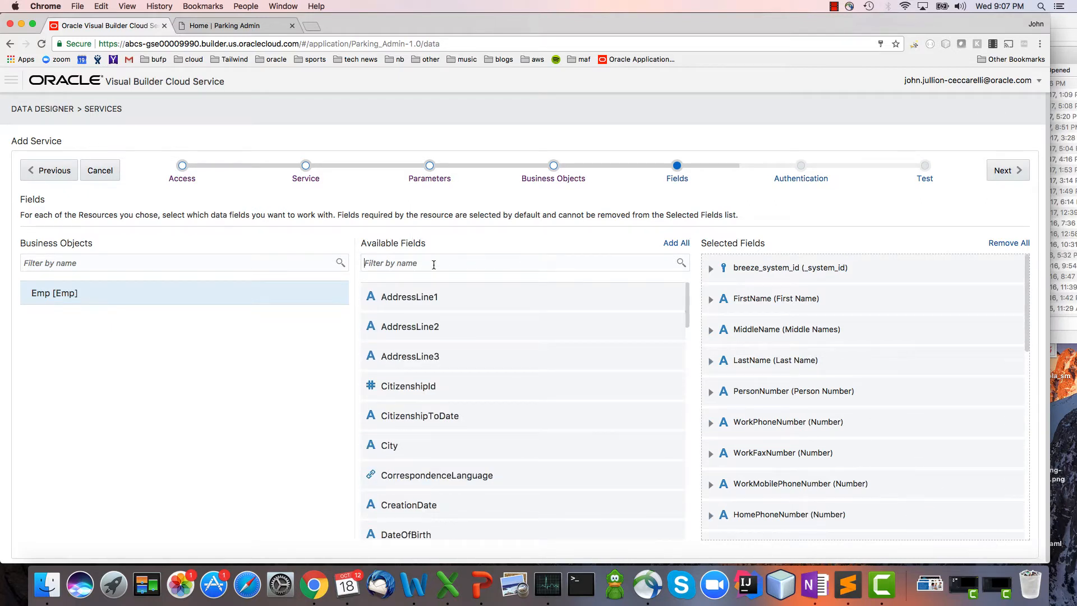
text(User)
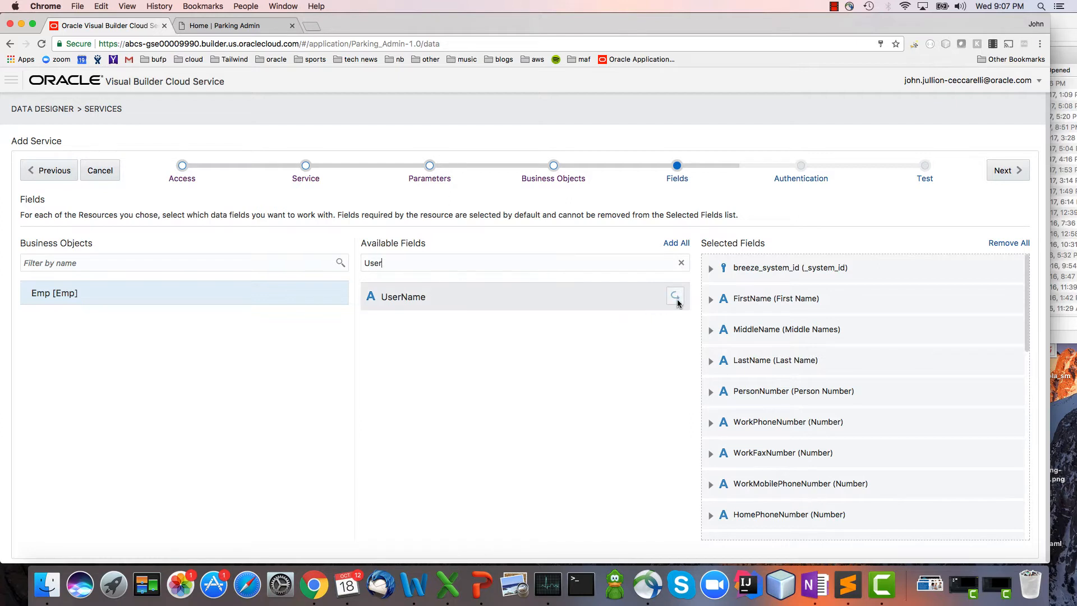
click(675, 299)
click(1004, 170)
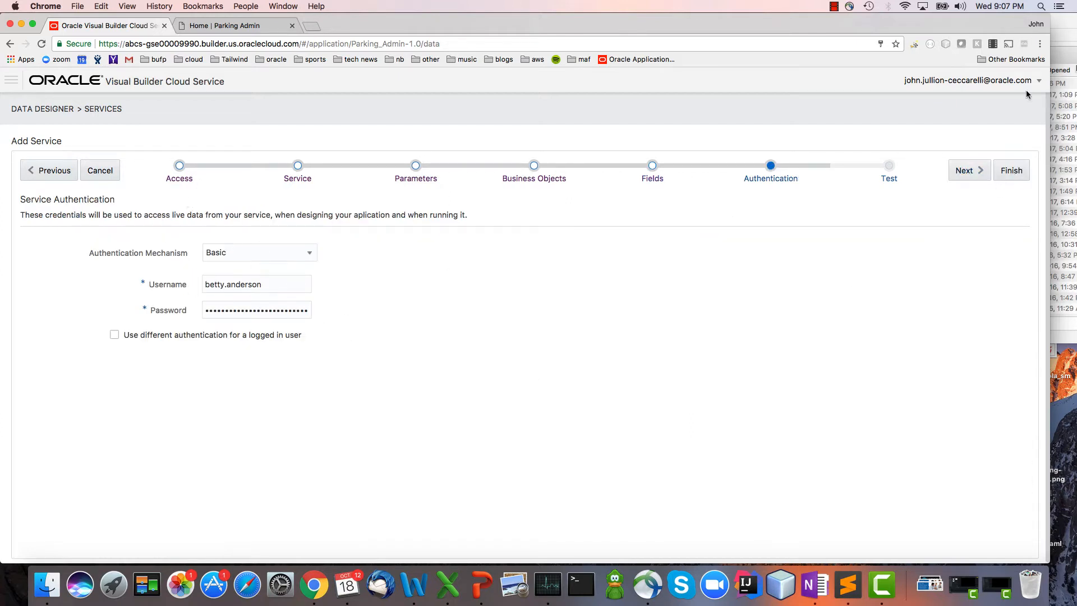
click(1014, 172)
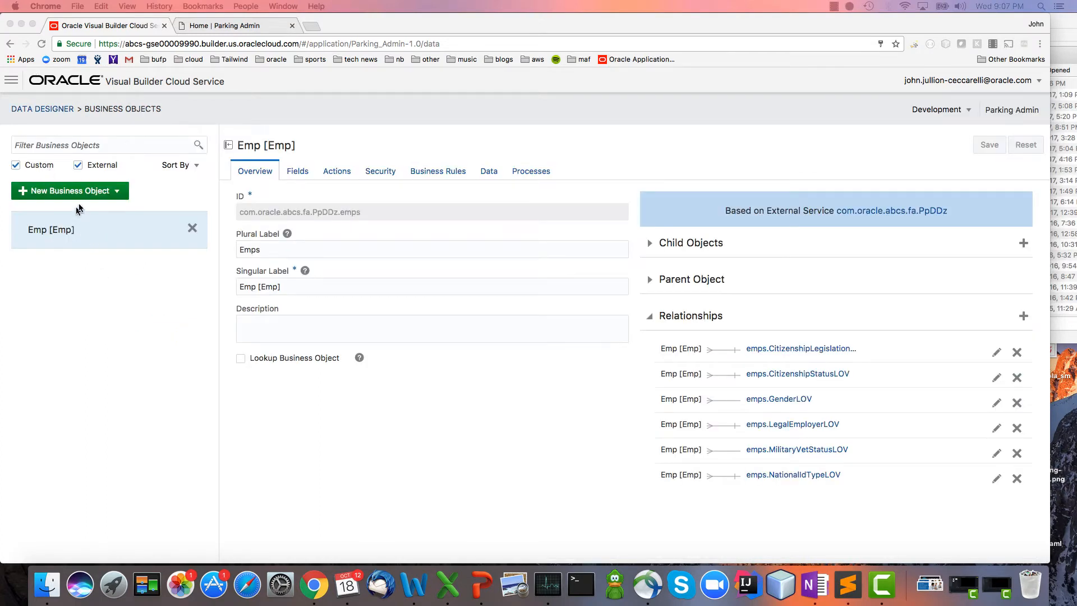
Start adding another business object from an external service, with Service Specification as the access type.
click(93, 198)
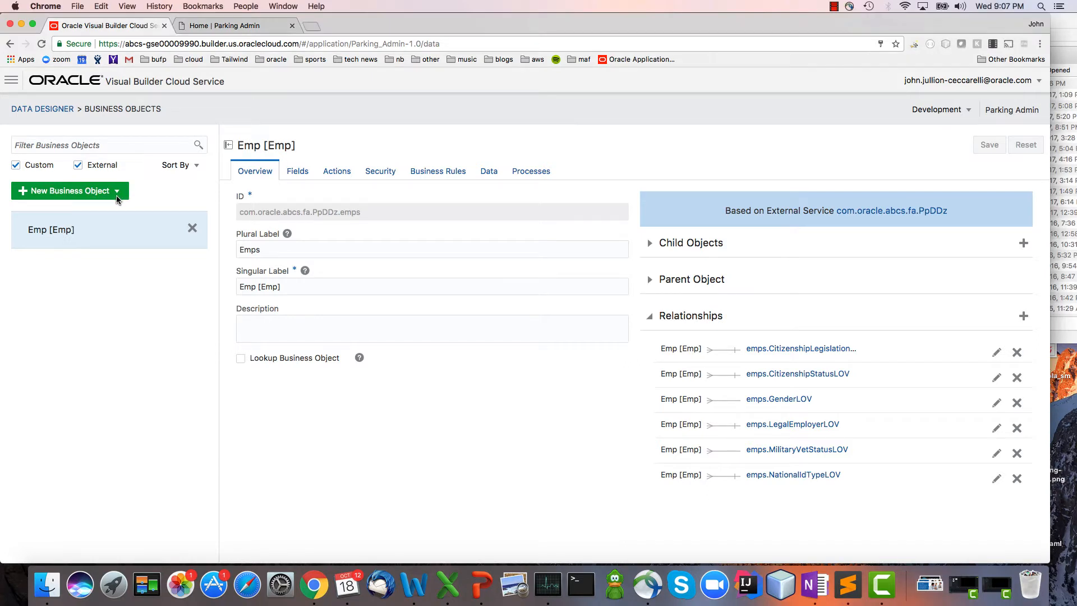
click(118, 191)
click(120, 236)
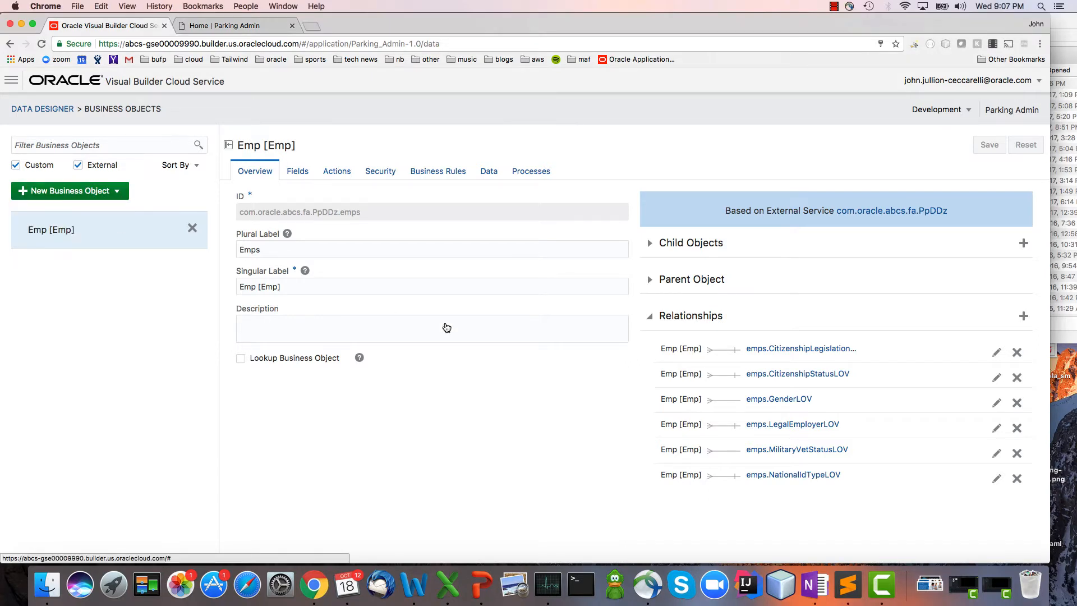
click(346, 329)
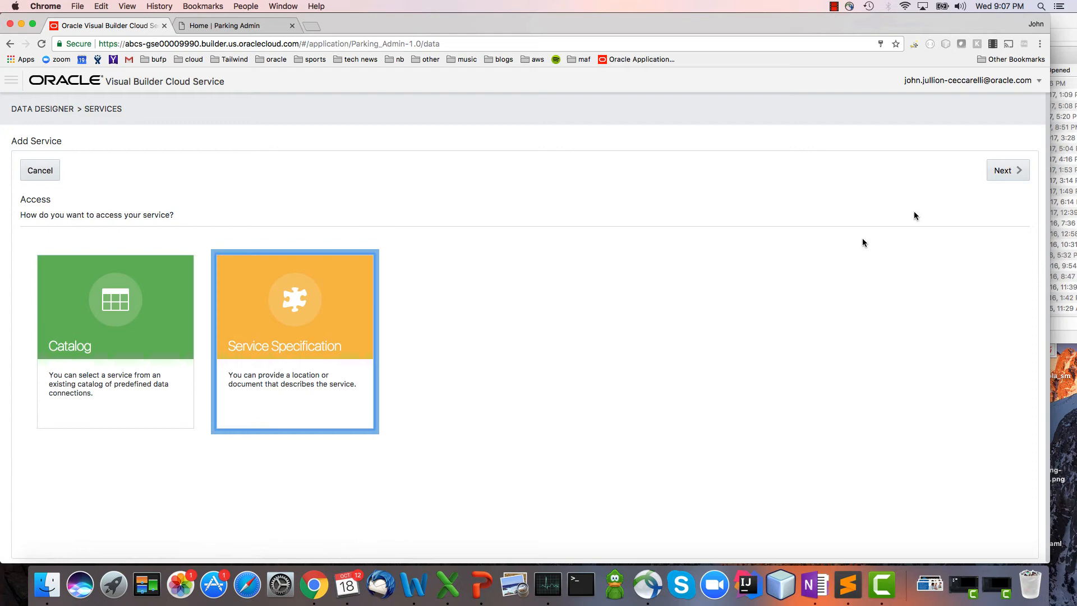
Name the new external service Location and enter the Oracle HCM hcmCoreSetupApi REST address for locations as its service specification.
click(1013, 169)
text(Location)
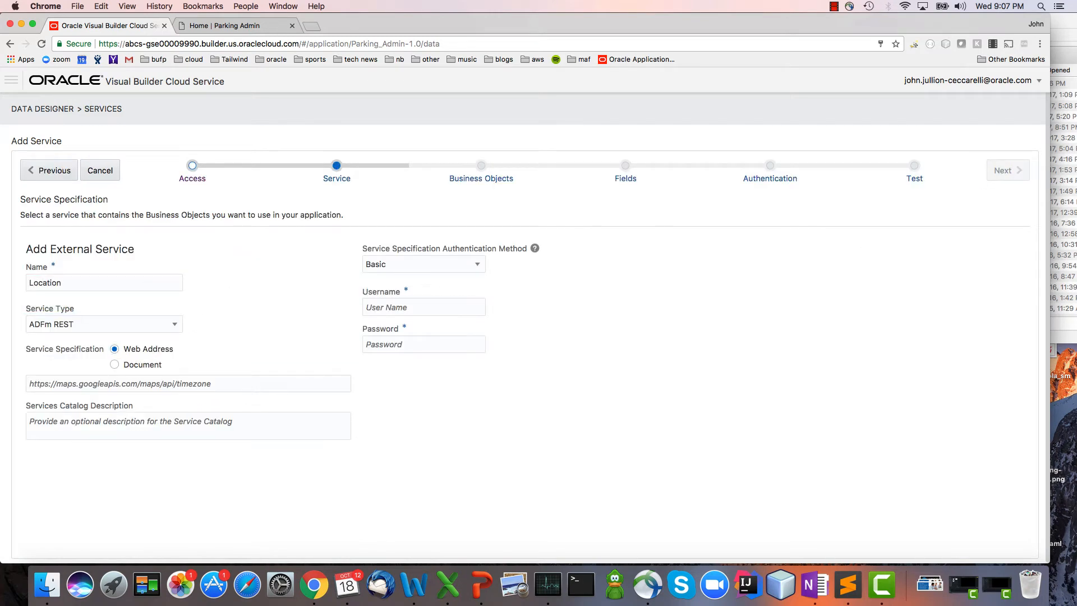
text(https://ucf6-fap1207-hcm.oracledemos.com/hcmCoreSetupApi/resources/latest/locations/describe)
key(Tab)
Enter the username and password for the Location service's Basic specification authentication and continue to the service parameters.
click(419, 305)
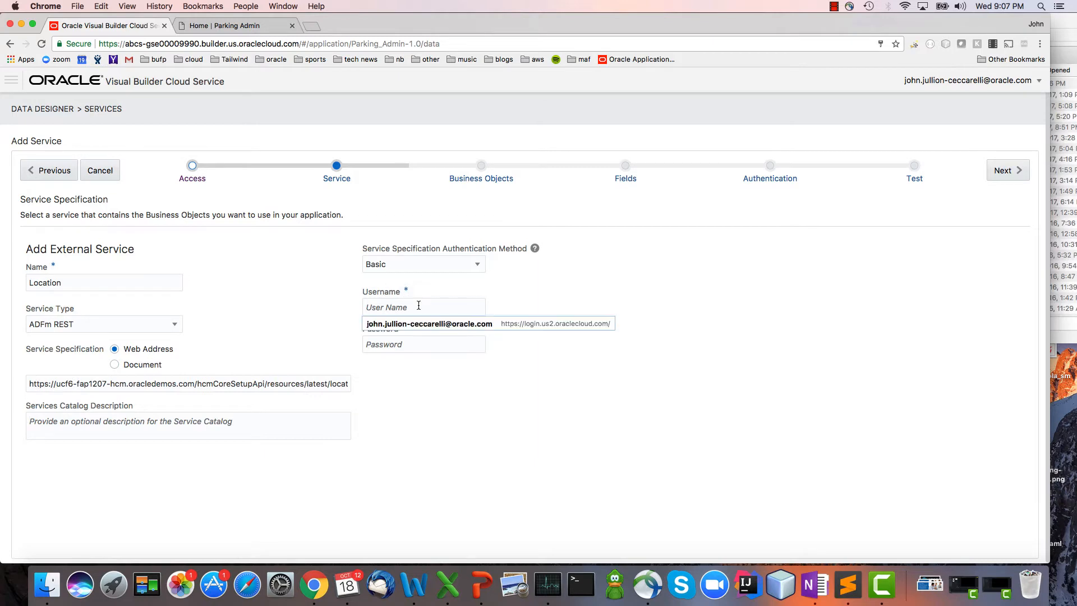
text(betty.anderson)
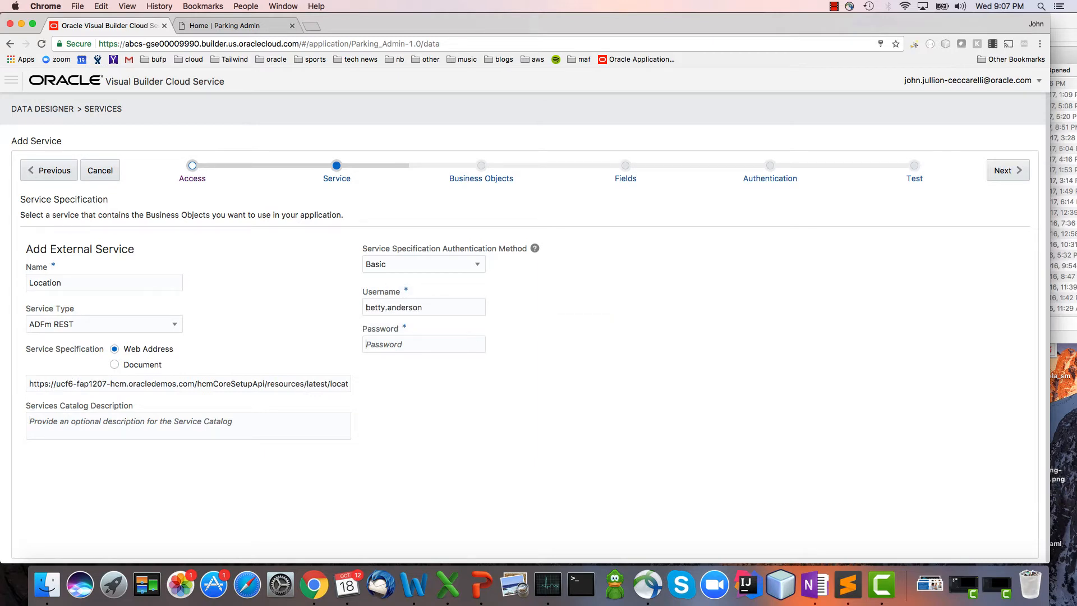
key(Tab)
key(super+Tab)
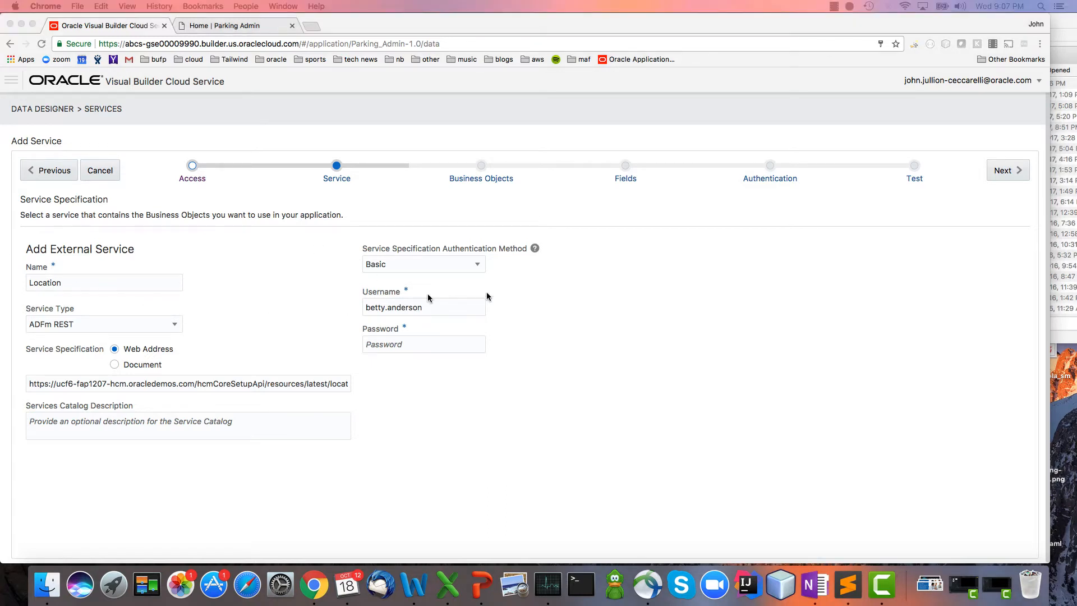
click(481, 344)
key(super+v)
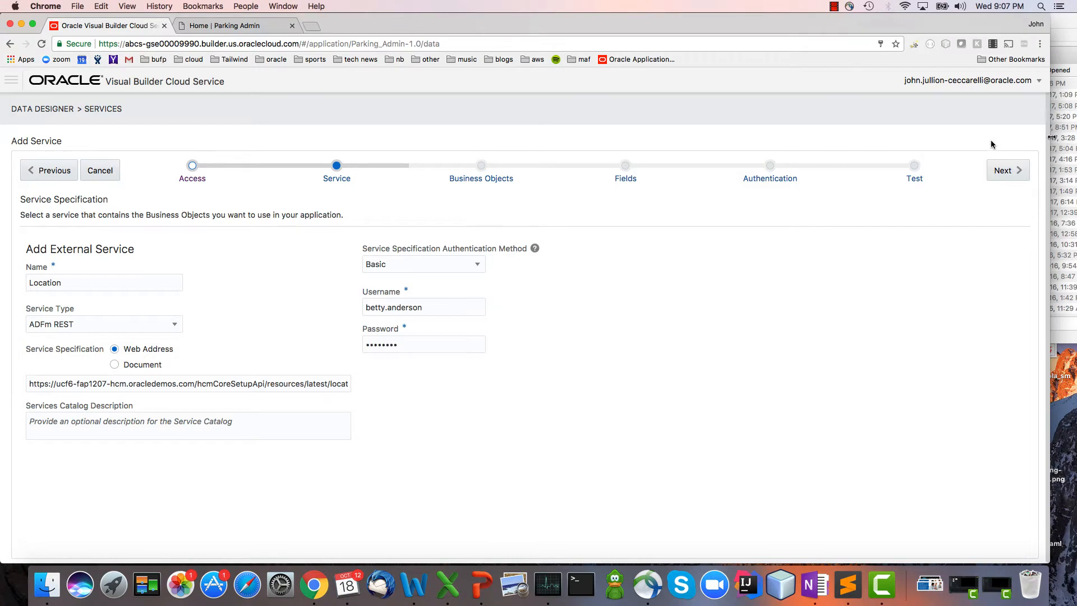
click(997, 171)
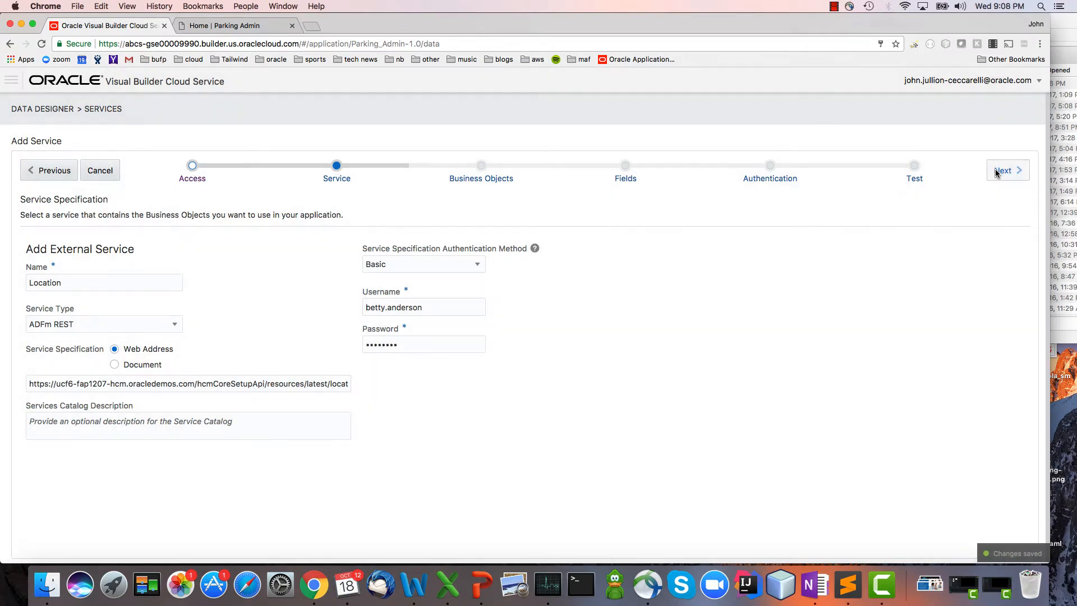
Accept the service parameters and include only the top-level Location SDO Version 2 [Location] resource as a business object.
click(996, 171)
click(995, 170)
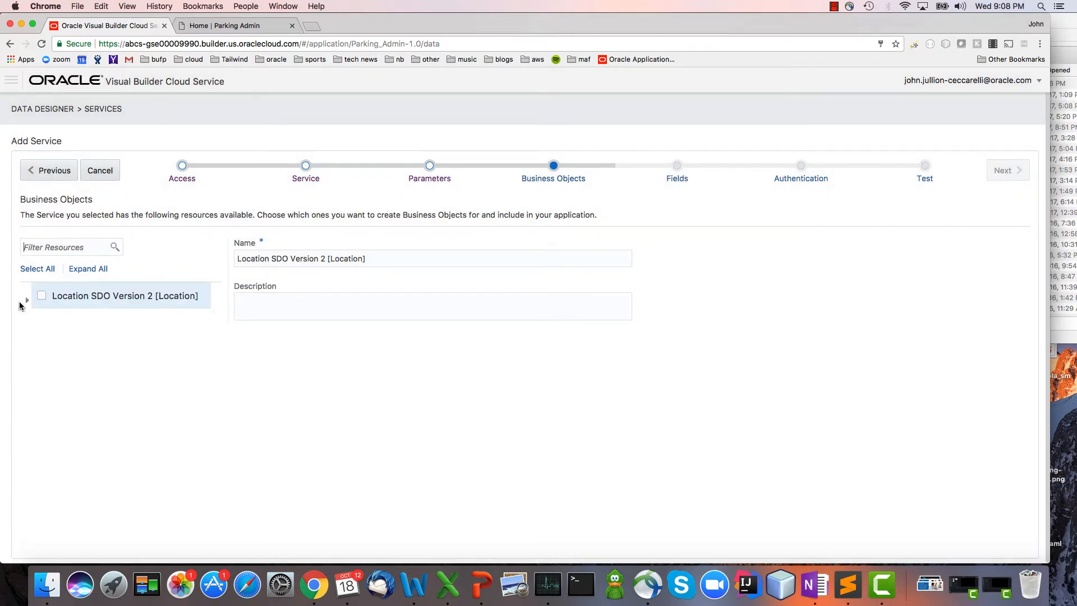
click(27, 302)
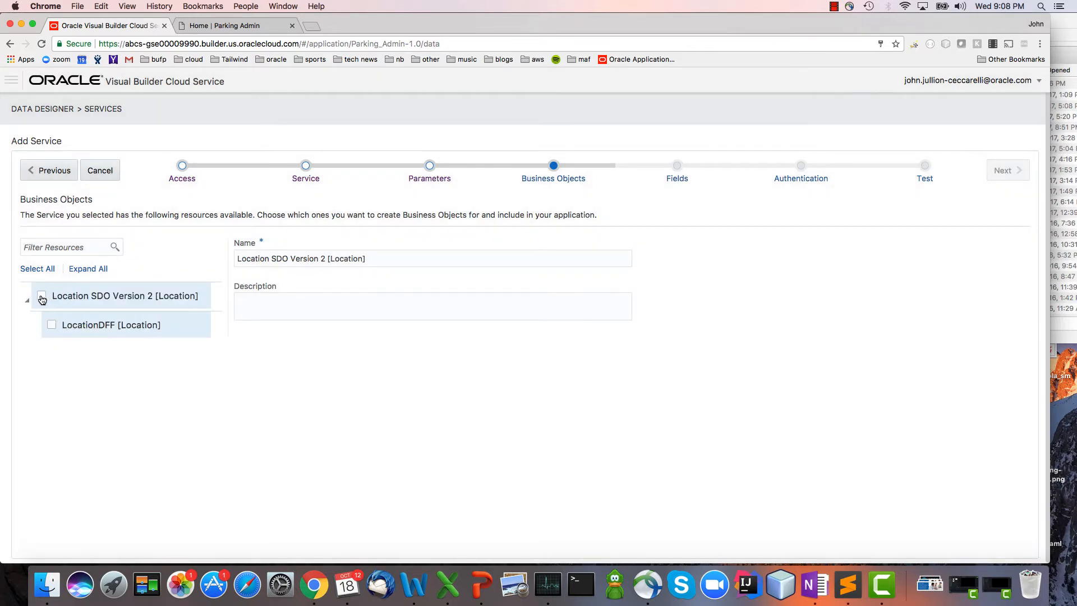
click(42, 299)
click(1007, 171)
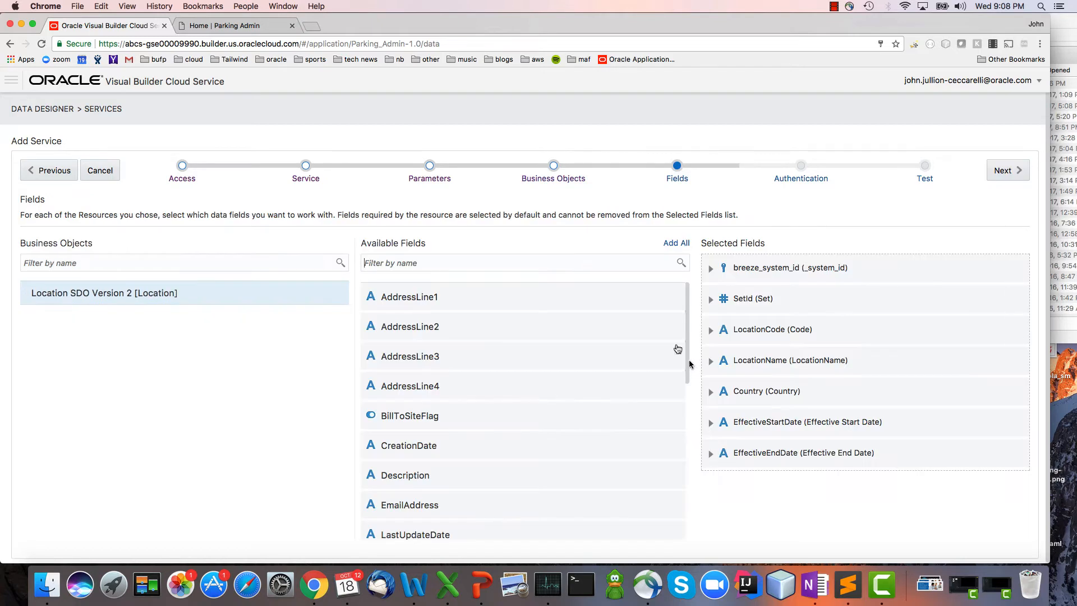
Add AddressLine1, PostalCode, Region1 and TownOrCity to the Location object's selected fields and finish adding the service.
click(674, 295)
scroll(664, 314, down, 1)
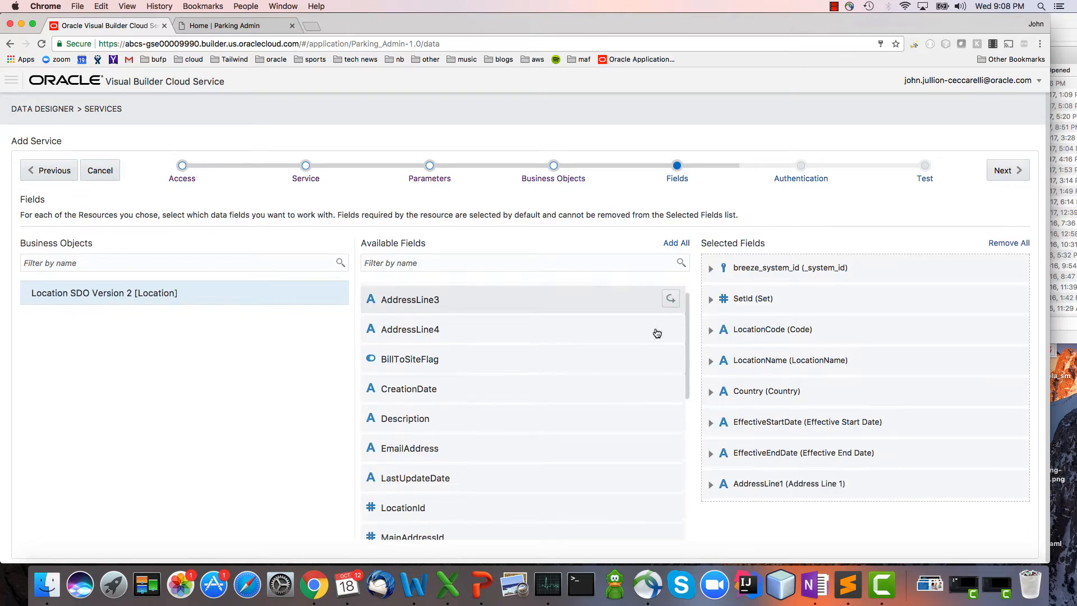
scroll(657, 333, down, 5)
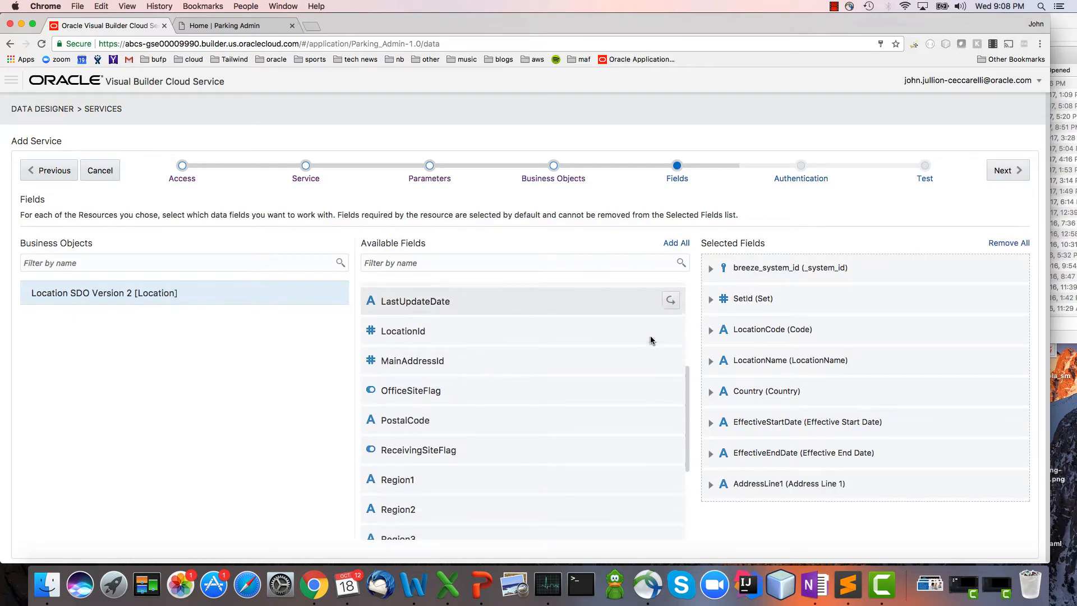
click(669, 421)
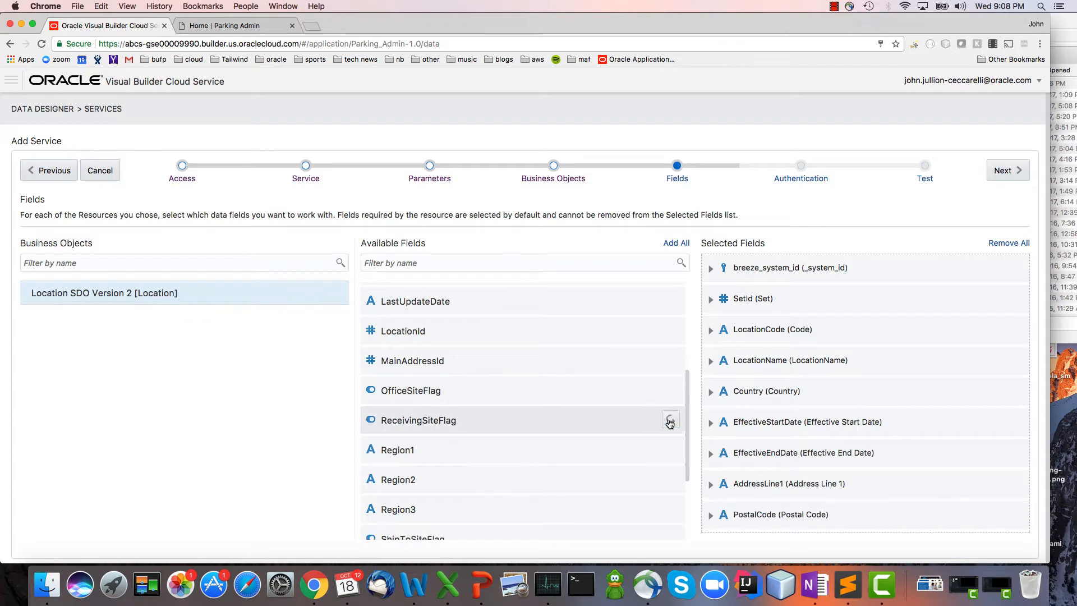
click(668, 451)
scroll(649, 438, down, 3)
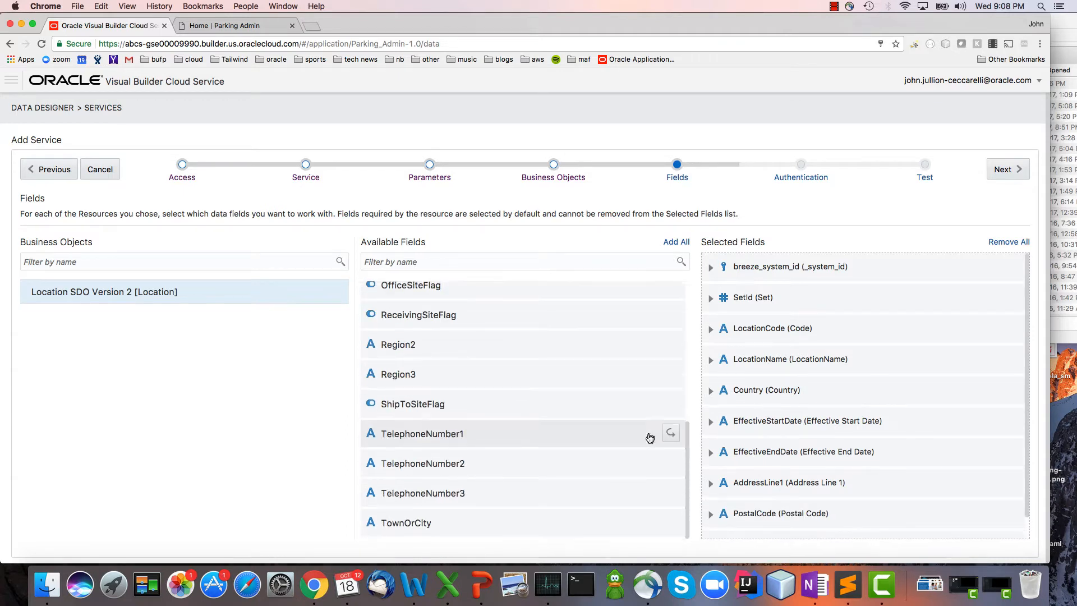
click(670, 522)
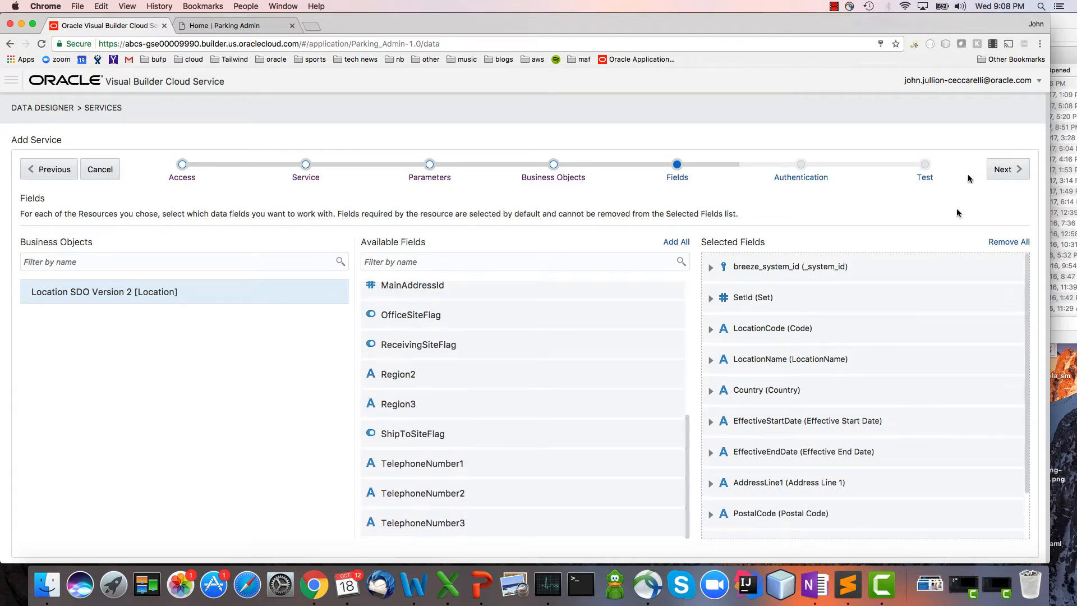
click(1008, 170)
click(1013, 171)
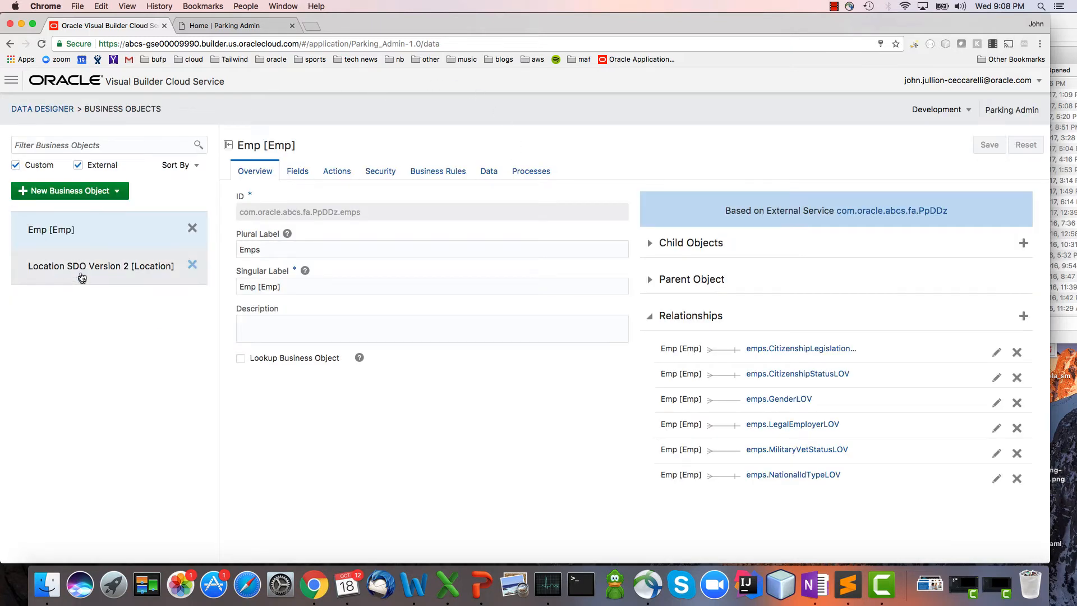
Open the My Parking page for design and add a two-column layout, narrowing the first column to about a third of the width.
click(11, 80)
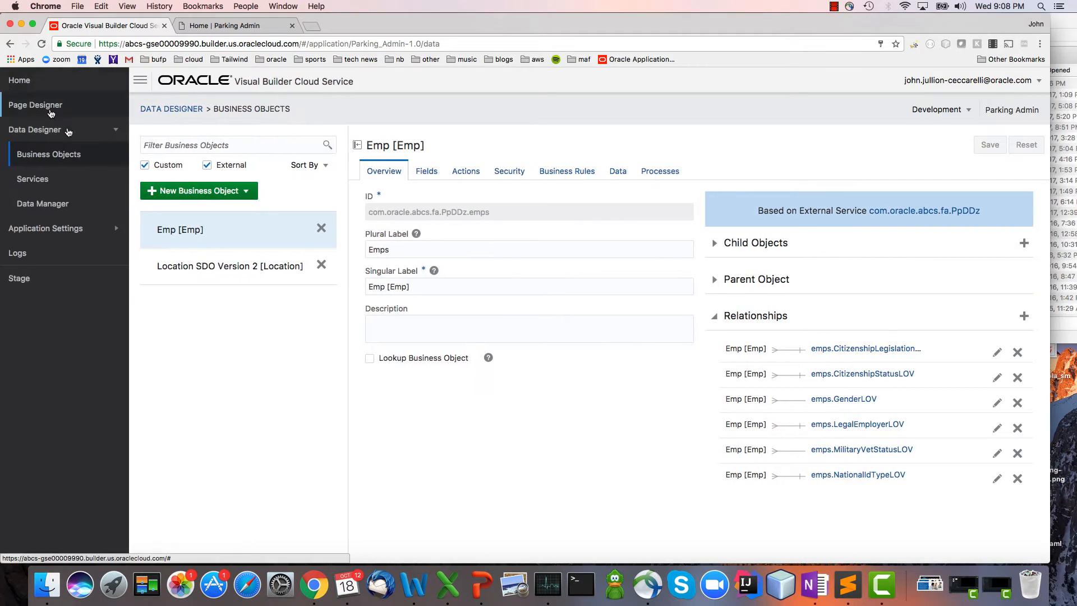
click(108, 107)
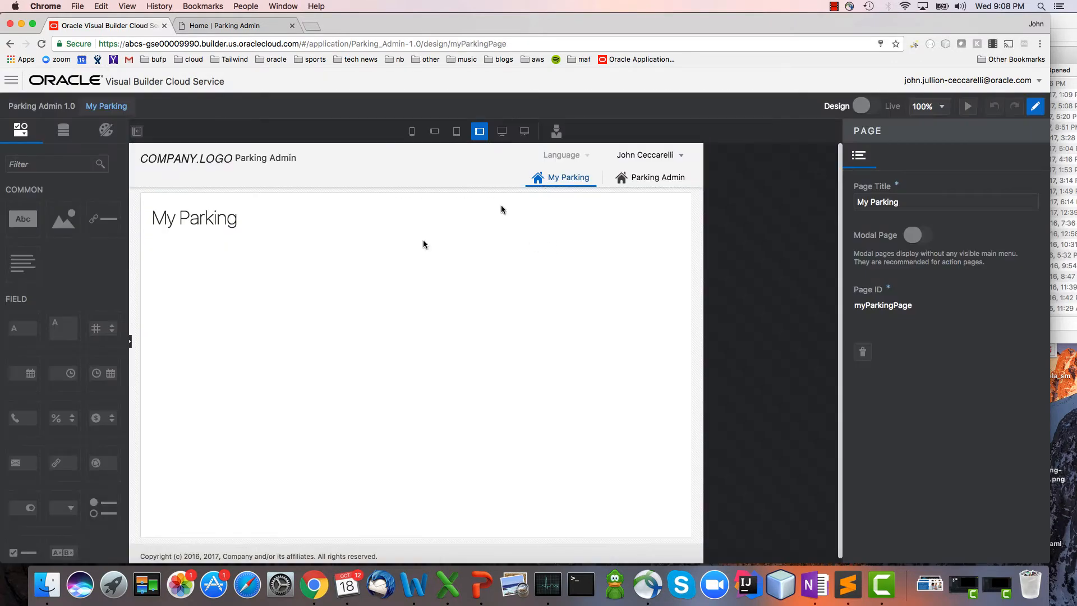
scroll(91, 274, down, 6)
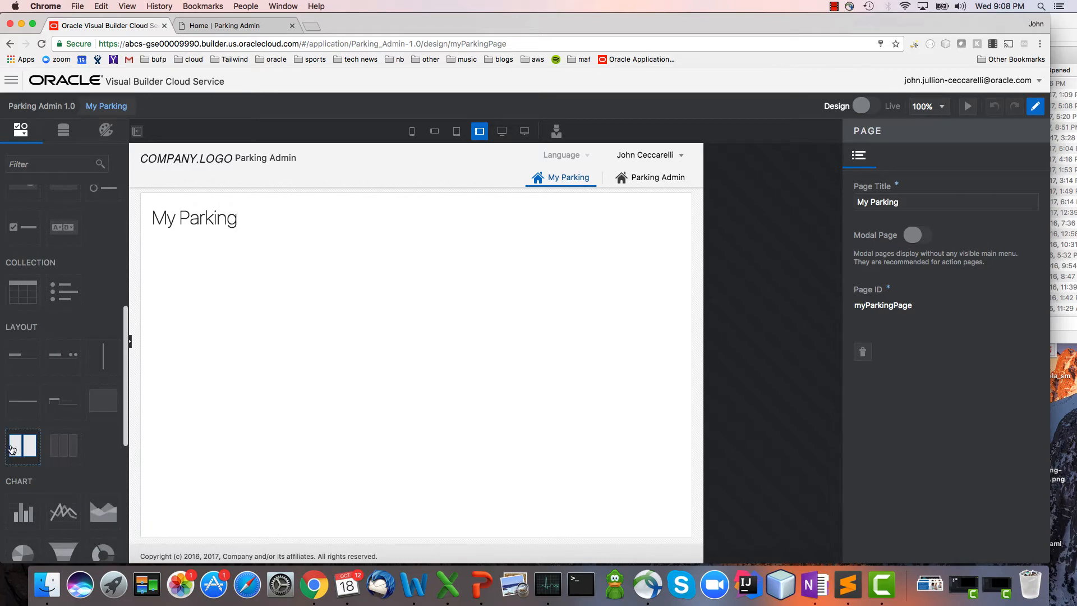
drag(23, 444, 398, 341)
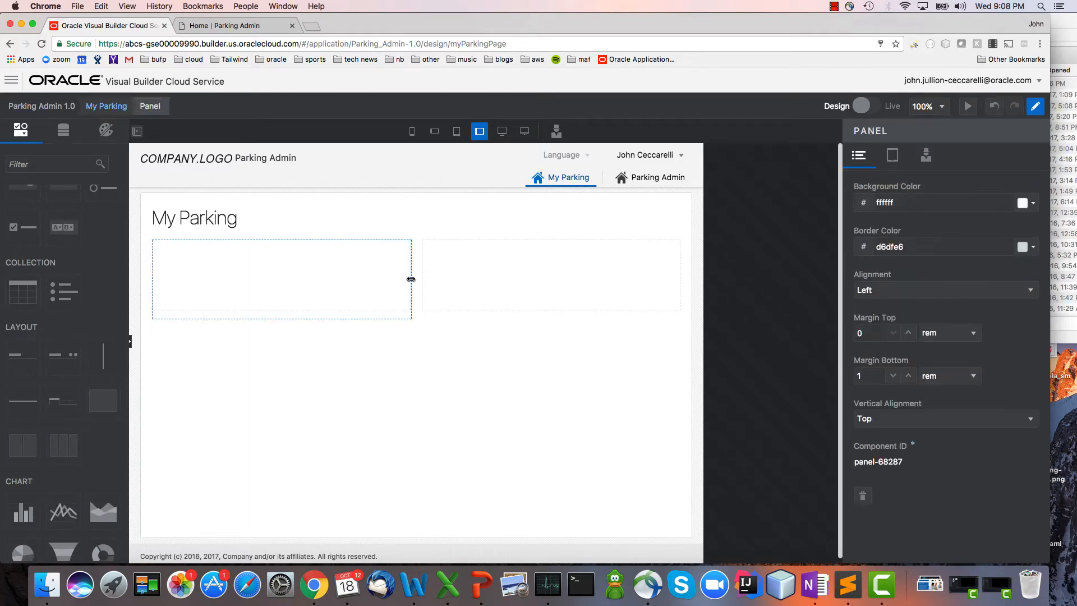
drag(411, 278, 314, 280)
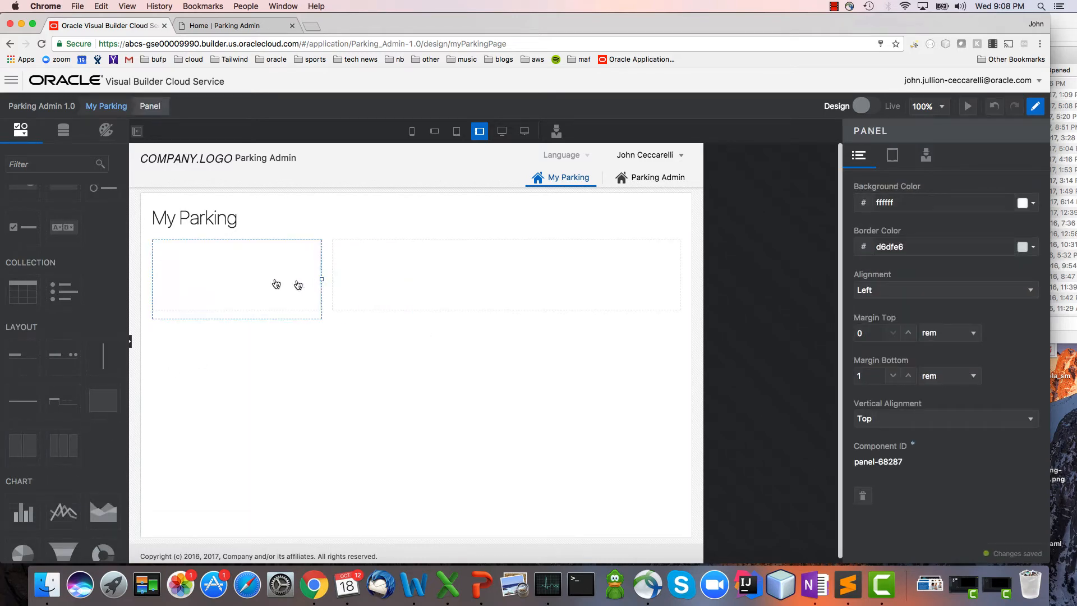
Place a table in the wider column of My Parking and base it on a new business object labelled Parking Spot Request.
drag(24, 293, 445, 269)
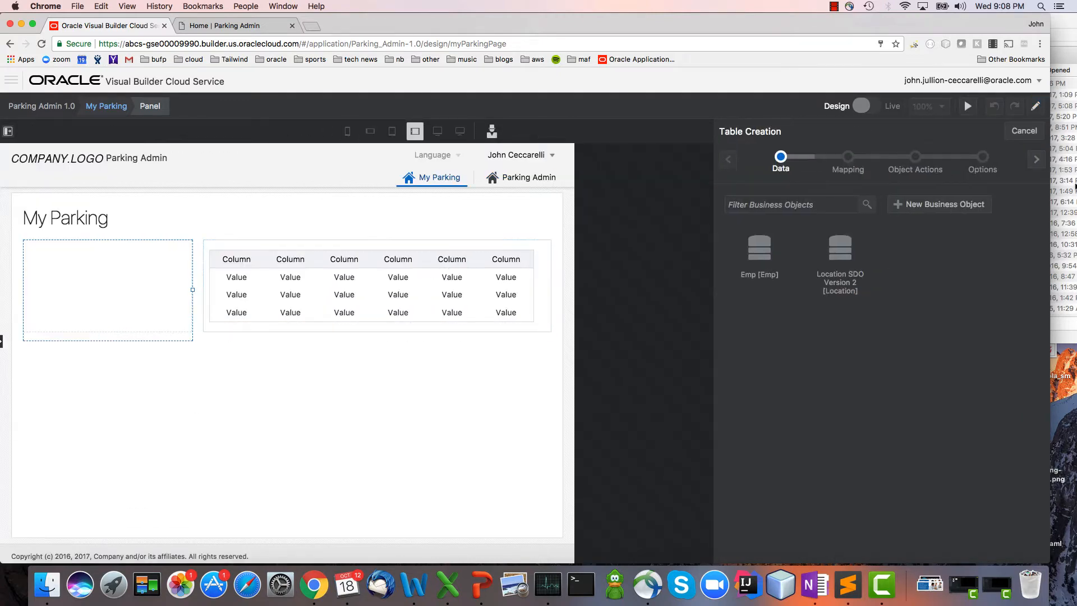
click(986, 207)
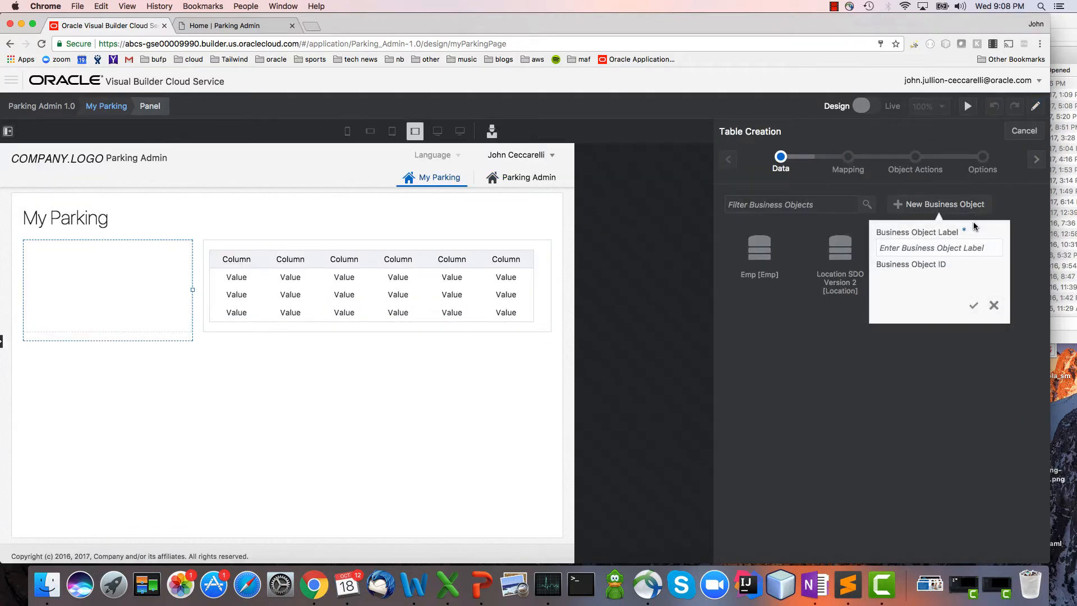
text(Parking Spot Request)
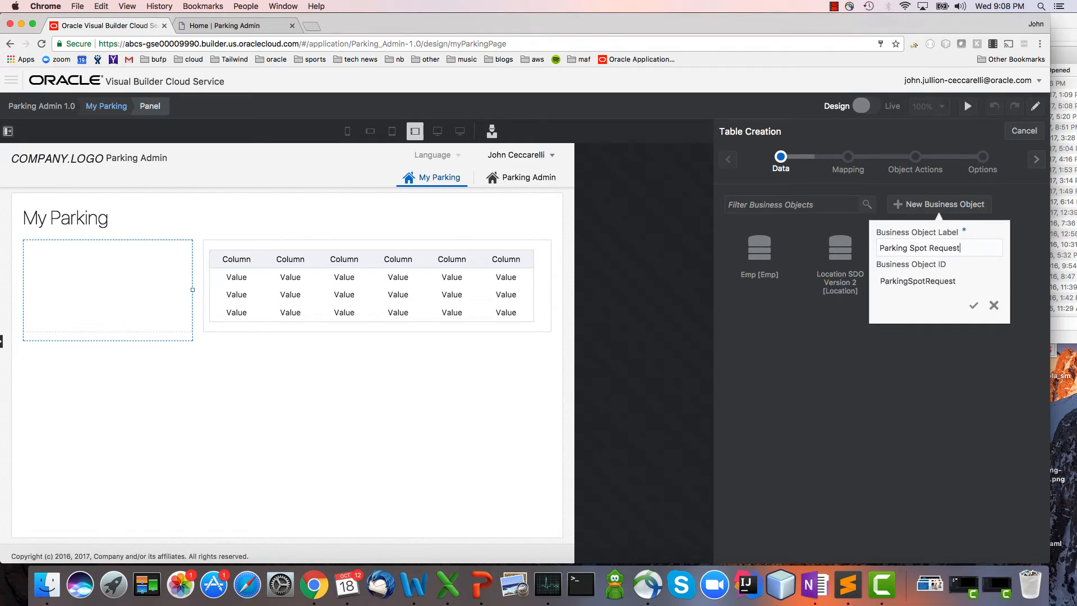
key(Return)
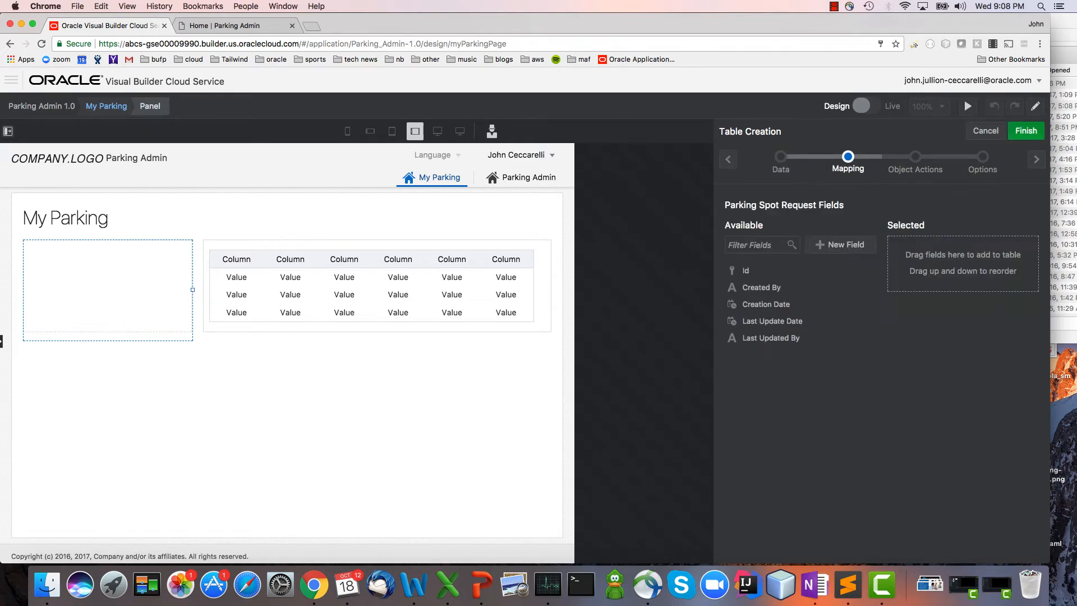
Create a Location reference field on Parking Spot Request that points to Location SDO Version 2 [Location] and displays LocationName.
click(840, 247)
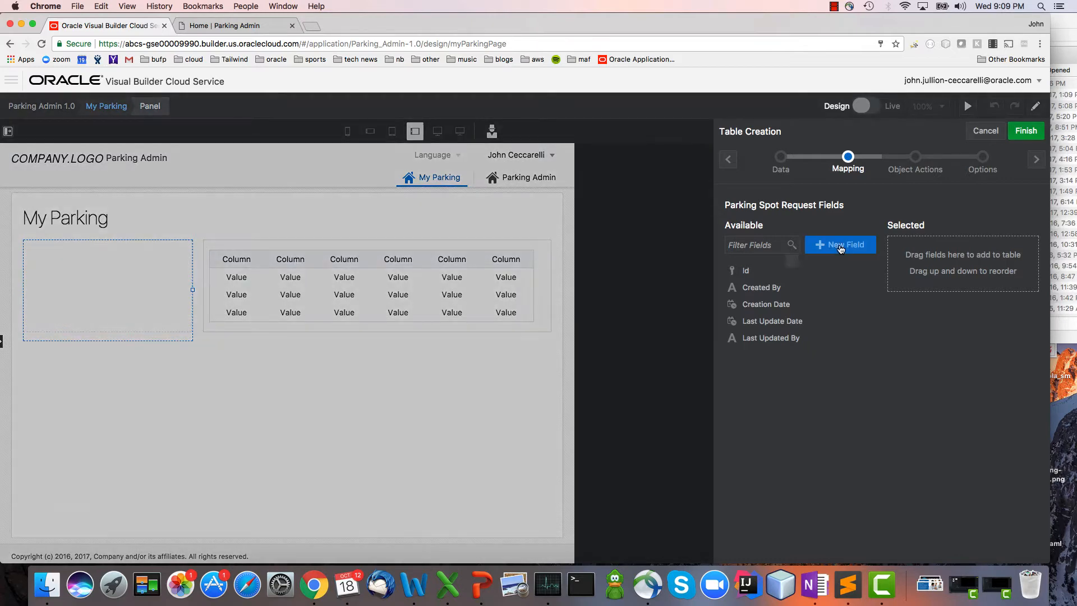
text(Location)
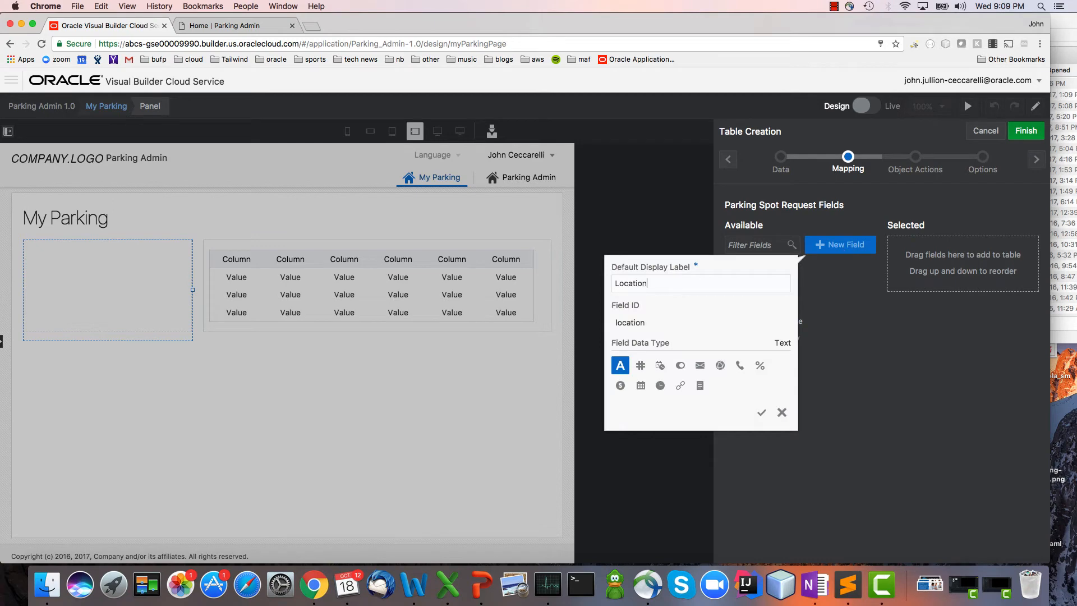
click(680, 386)
click(771, 416)
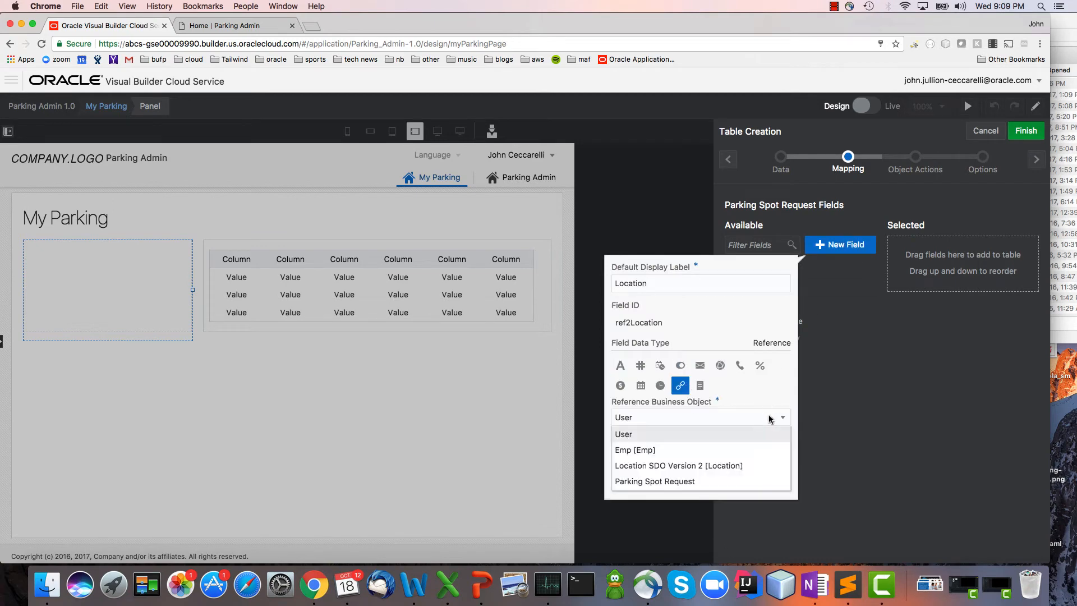
click(745, 466)
click(746, 460)
scroll(745, 443, down, 1)
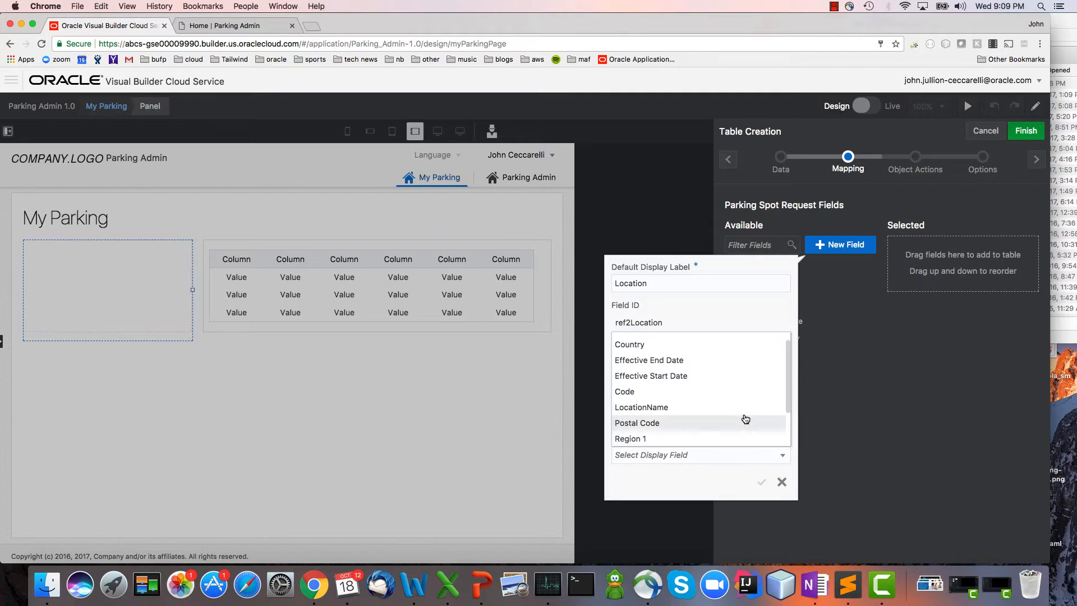
click(744, 407)
click(760, 481)
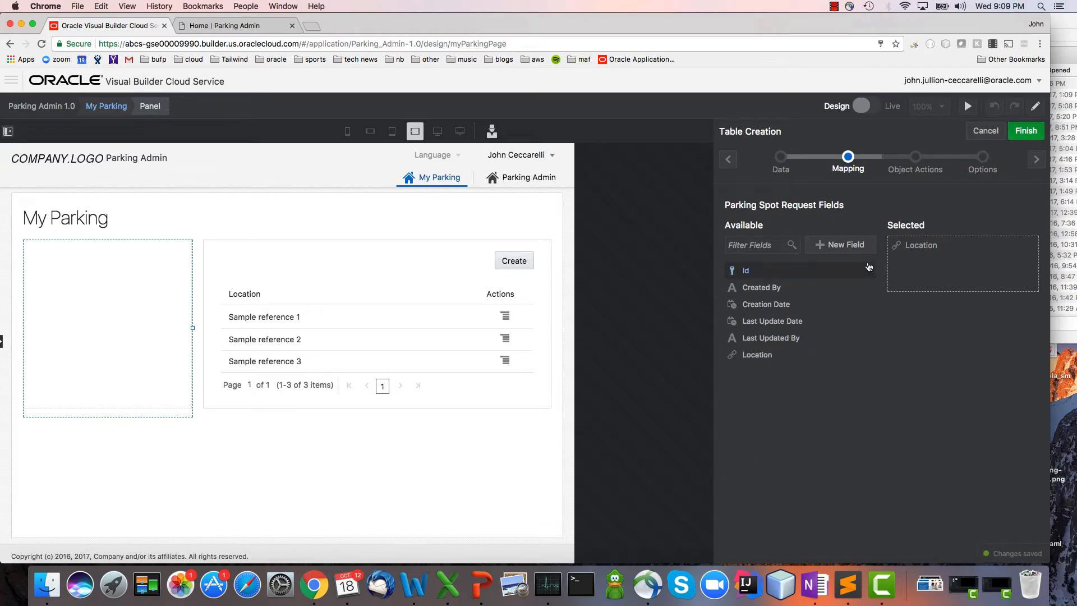
Create a Status field of the Lookup data type with a new lookup object labelled Status, and open its lookup values for definition.
click(844, 245)
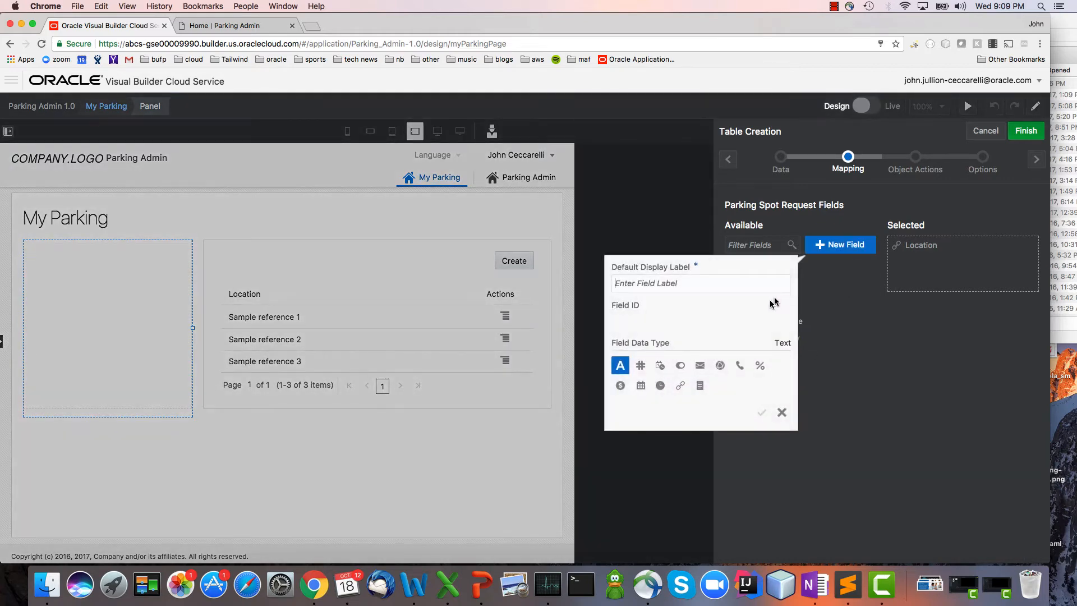
text(Status)
click(701, 386)
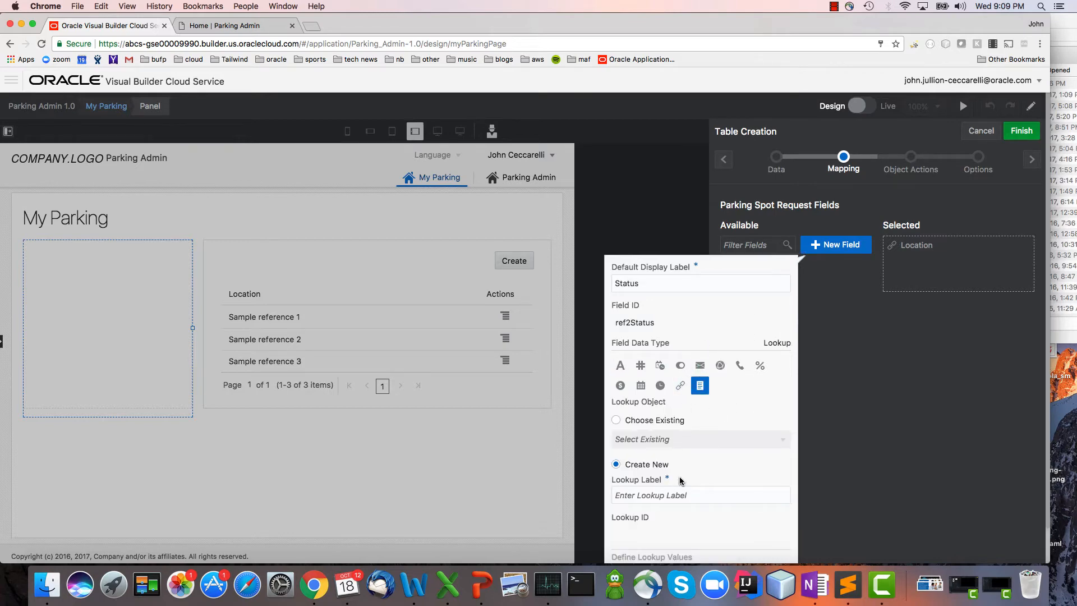
click(686, 494)
text(Status)
click(783, 517)
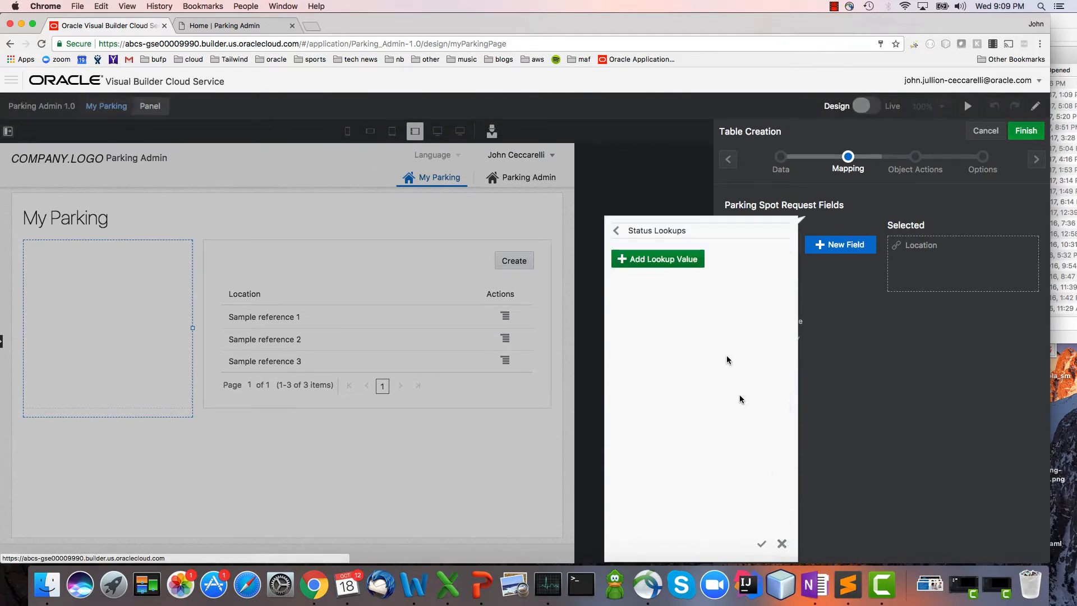
Add four lookup values to the Status lookup, labelling the first Requested and the second Manager Approved.
click(665, 259)
click(665, 259)
click(665, 259)
click(665, 259)
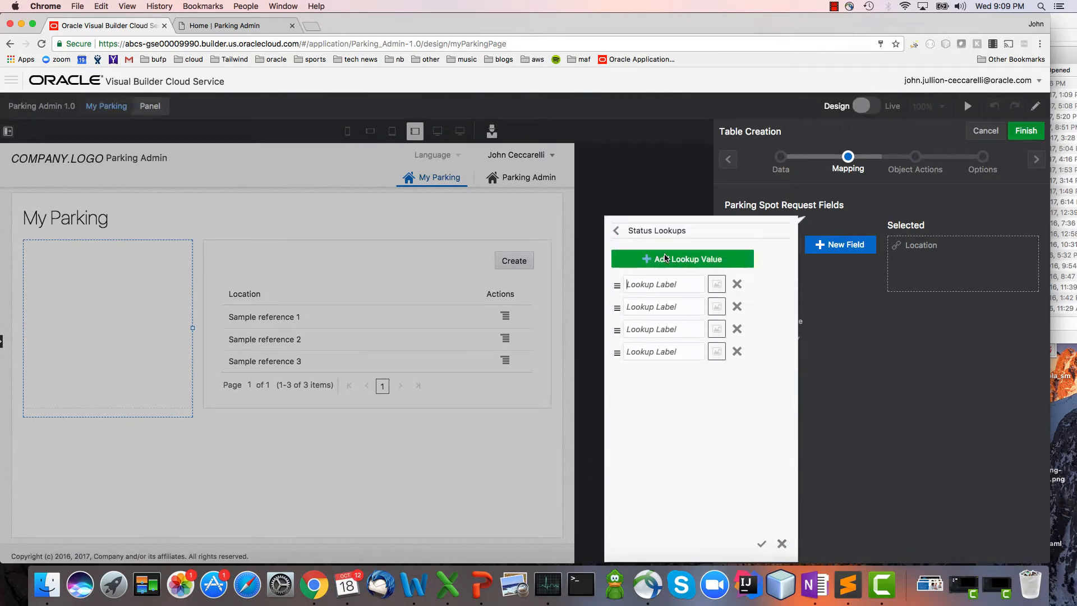
click(652, 286)
text(Requested)
key(Tab)
key(Tab)
key(Tab)
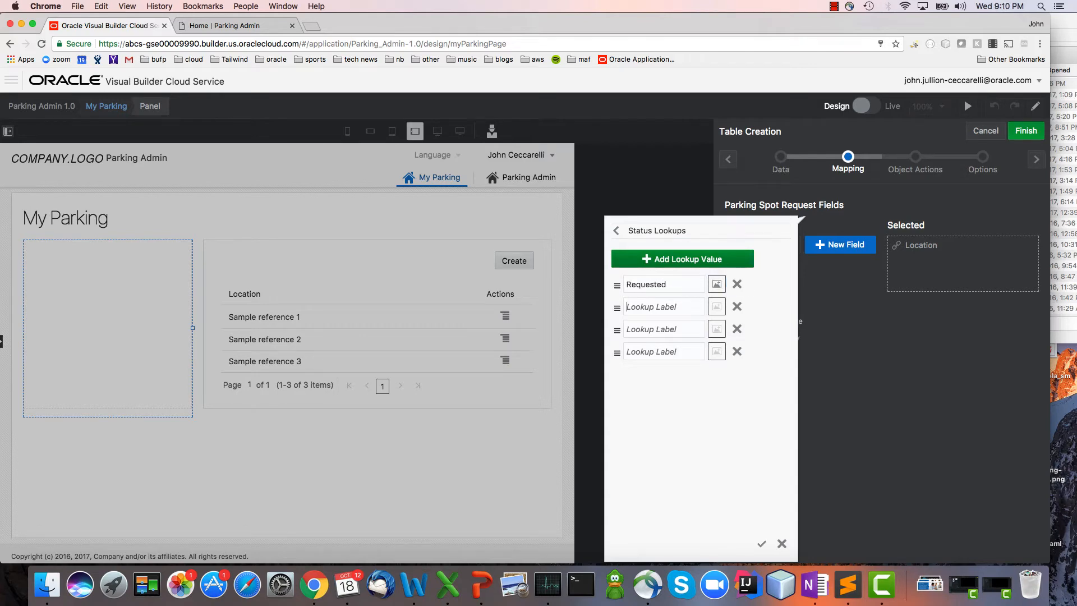
text(Manager Approved)
Label the third Status lookup value Assigned and the fourth Rejected, and save the Status field.
key(Tab)
key(Tab)
key(Tab)
text(A)
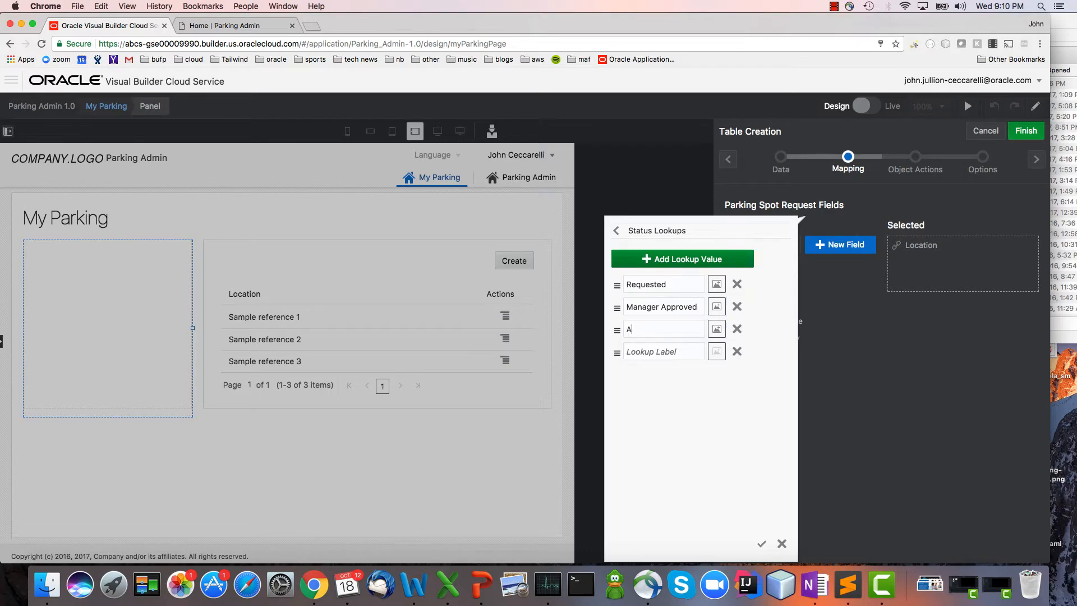
text(ssigned)
key(Tab)
key(Tab)
key(Tab)
text(Re)
text(jected)
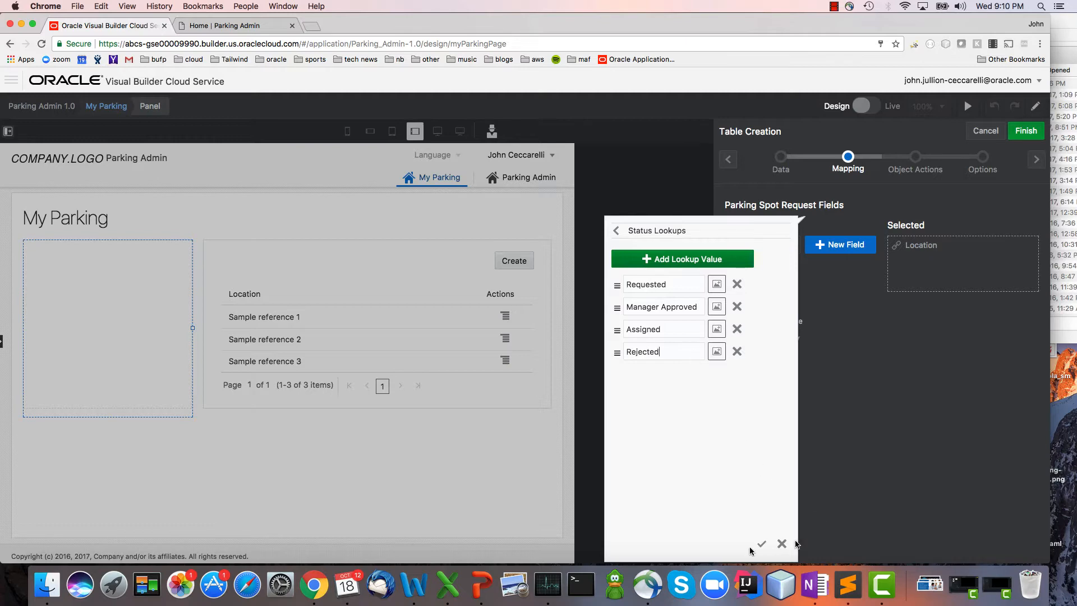
click(762, 544)
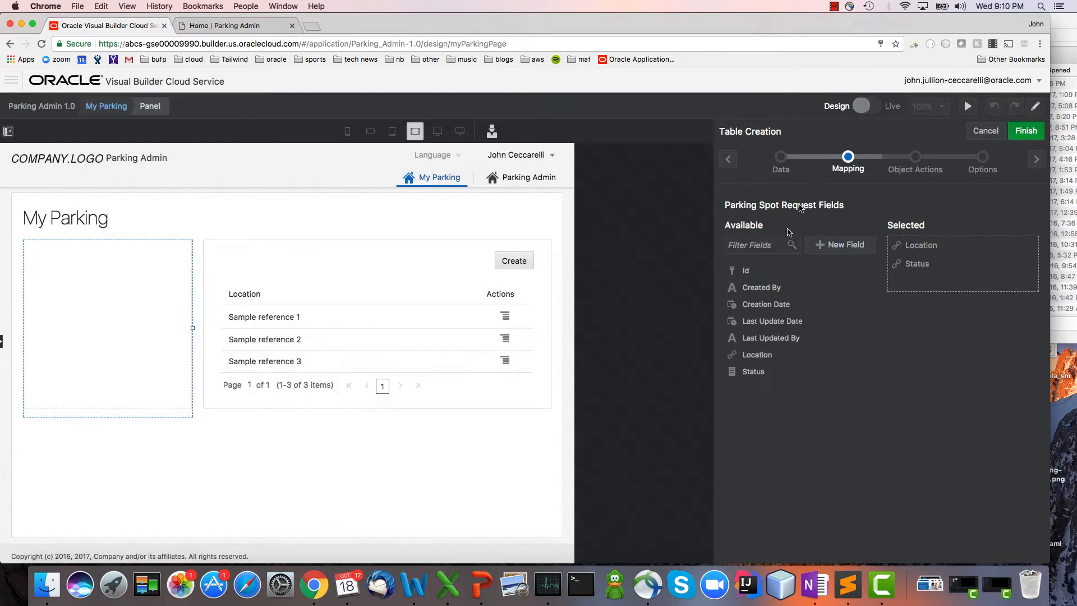
Add Creation Date as the table's first column, switch off its Delete action, and finish creating the table.
drag(784, 304, 954, 246)
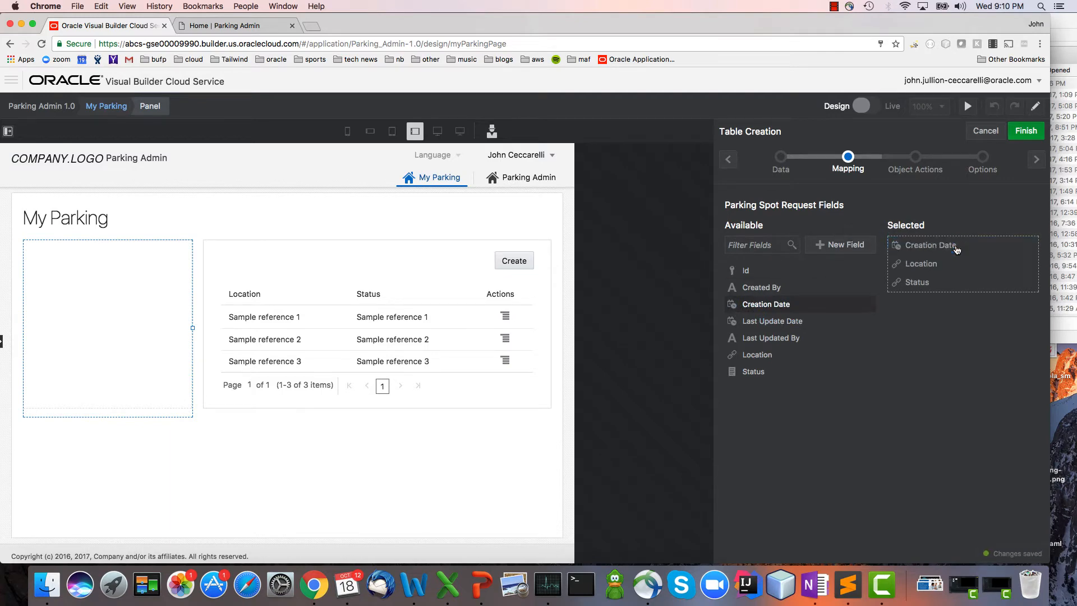
click(1036, 159)
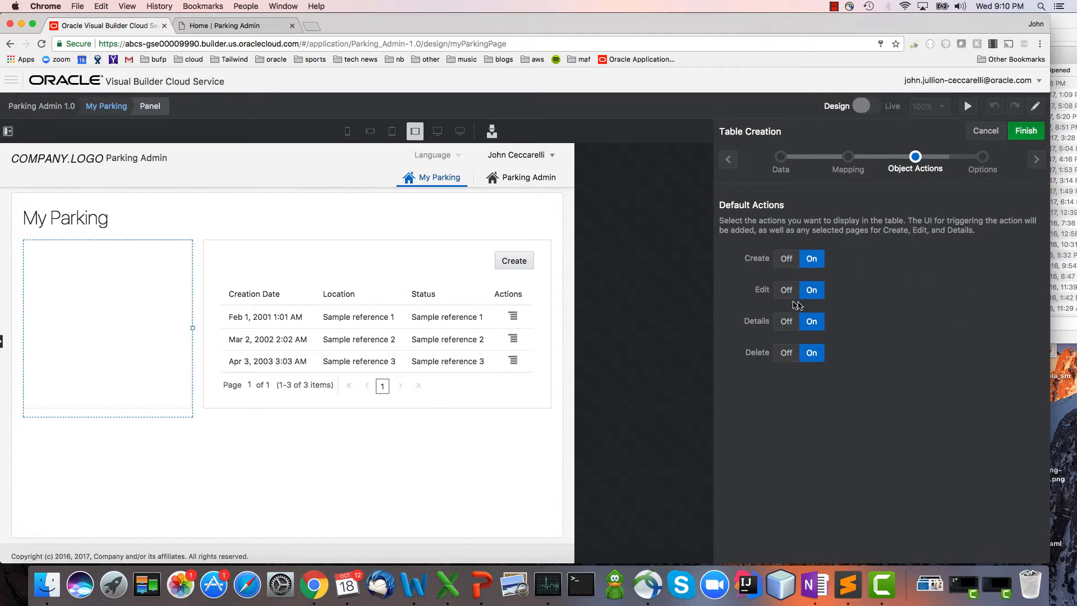
click(786, 353)
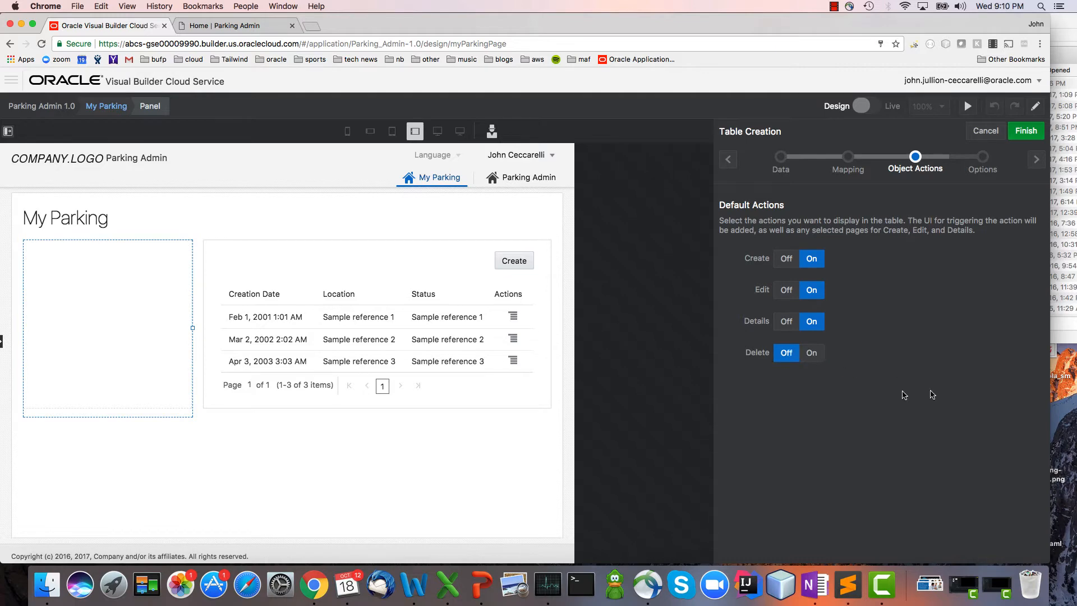
click(1032, 161)
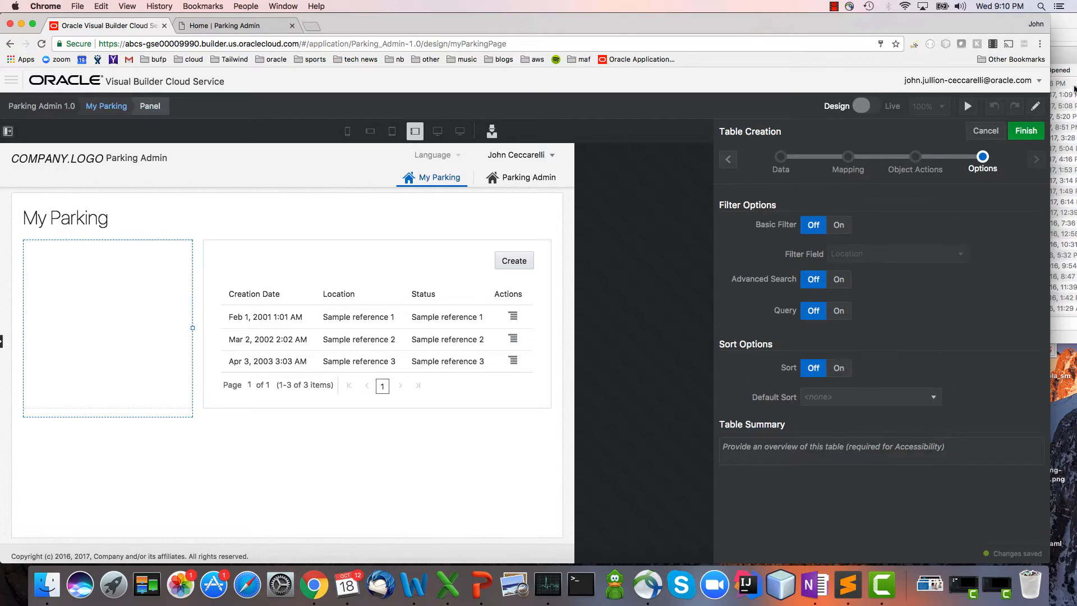
click(1026, 130)
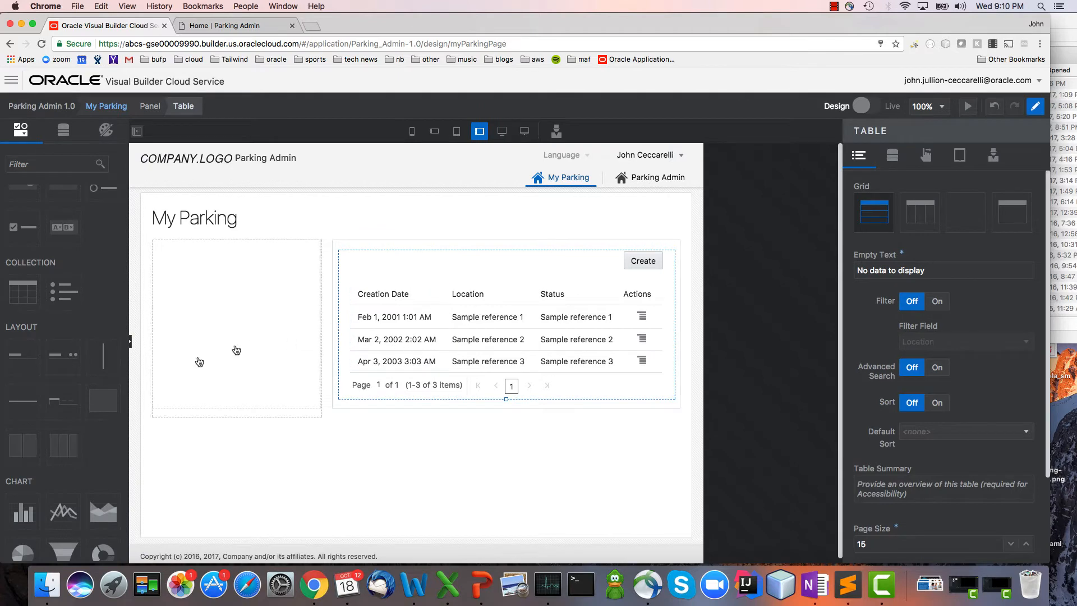
Add a title to the empty narrower column of My Parking with the text My Tasks and level 3.
drag(20, 357, 171, 303)
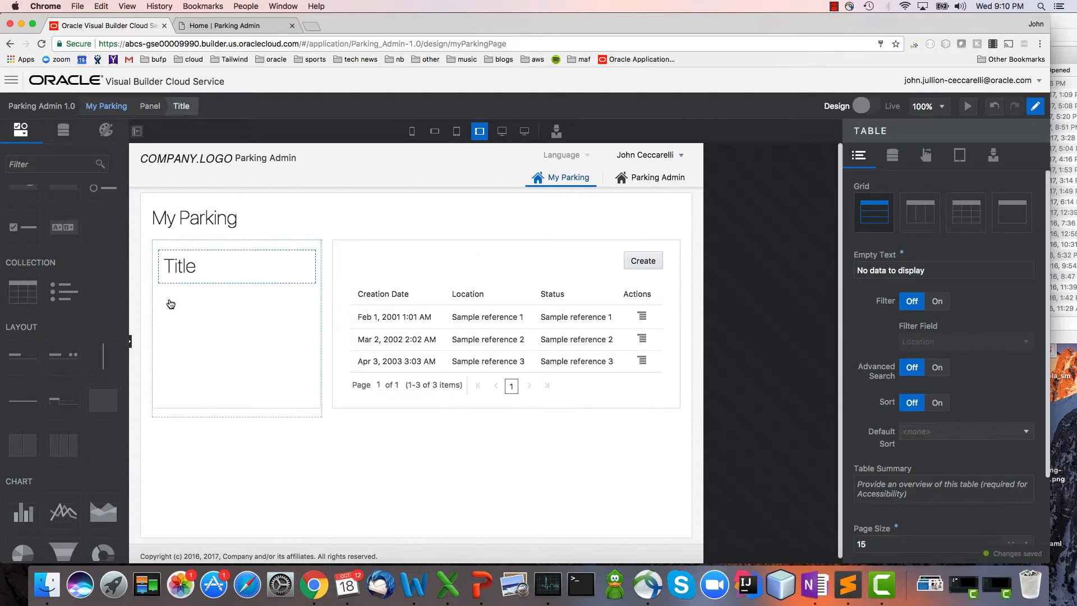
double_click(897, 201)
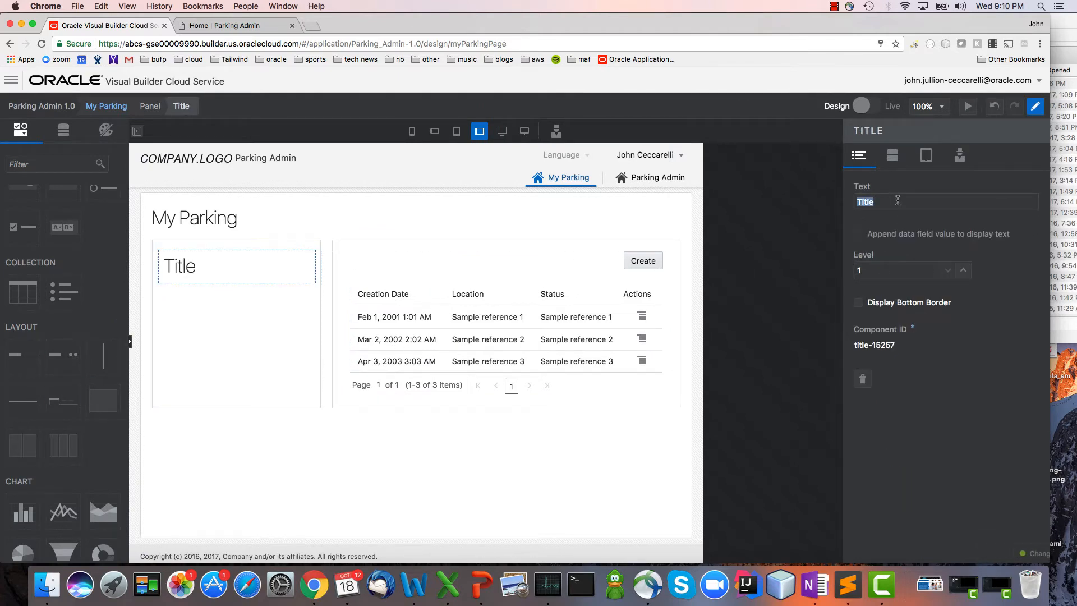
text(My Tasks)
click(962, 271)
click(963, 271)
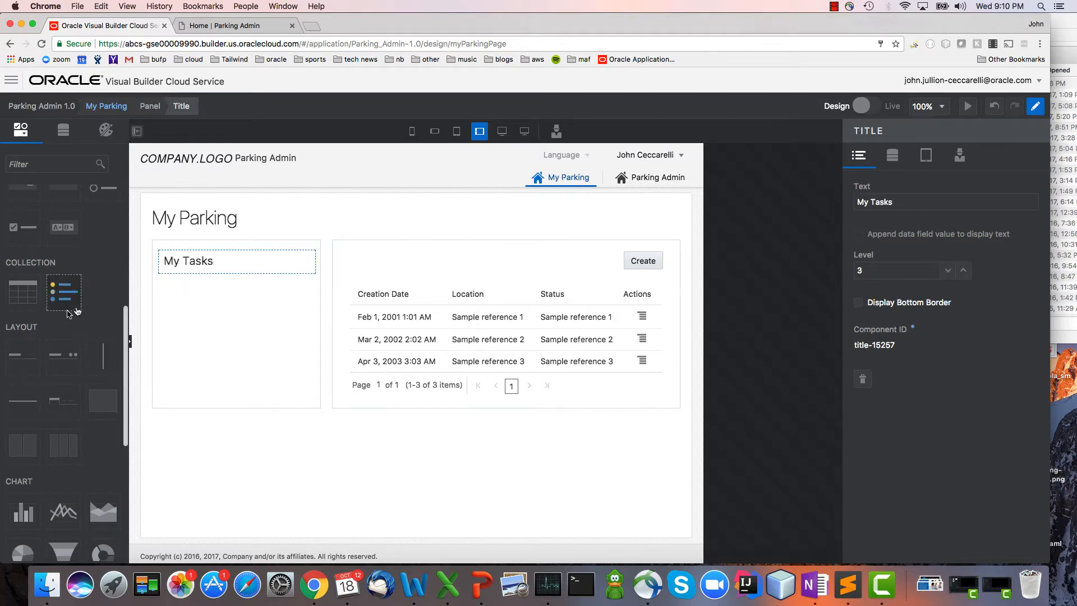
Add a title above the request table with the text My Parking Requests and level 3.
drag(67, 313, 360, 256)
click(912, 205)
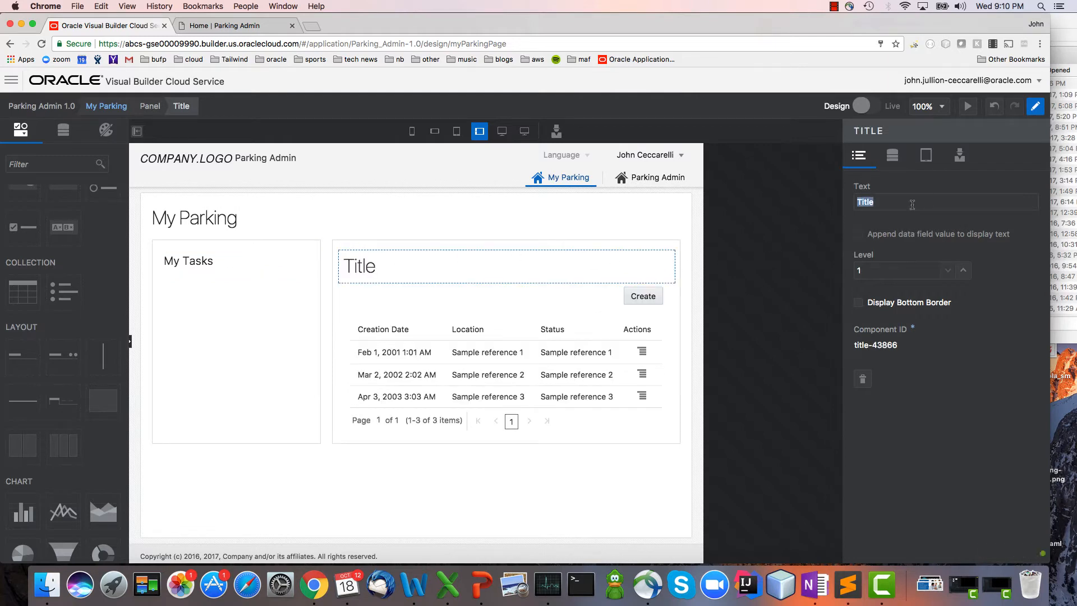
text(My Parking Requests)
click(963, 270)
click(963, 269)
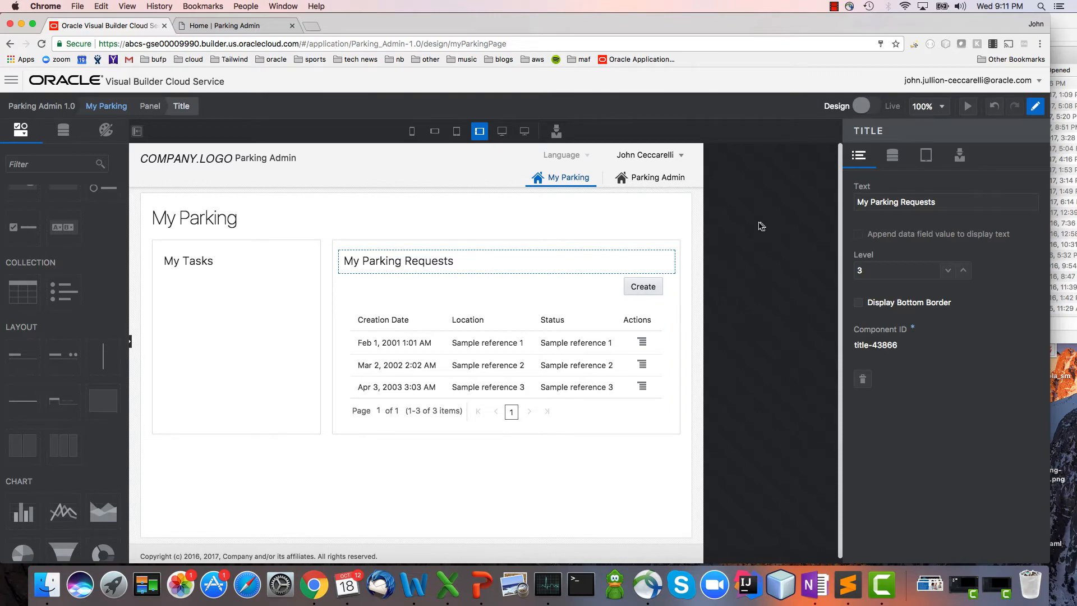
Open the Create Parking Spot Request page through the live table's Create action, and delete its Status field in design mode.
click(106, 106)
click(867, 106)
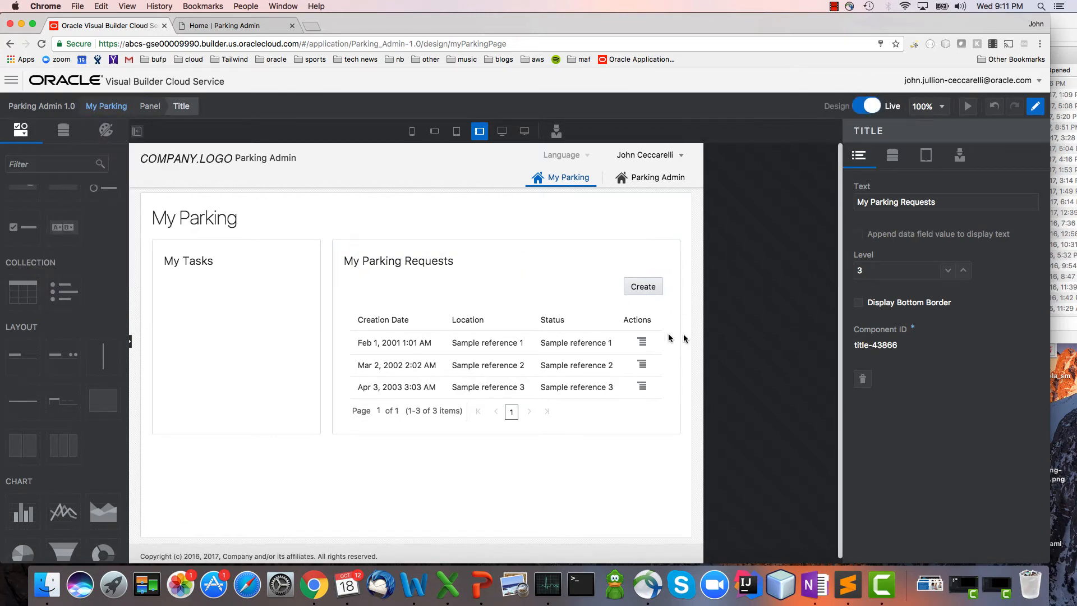
click(633, 287)
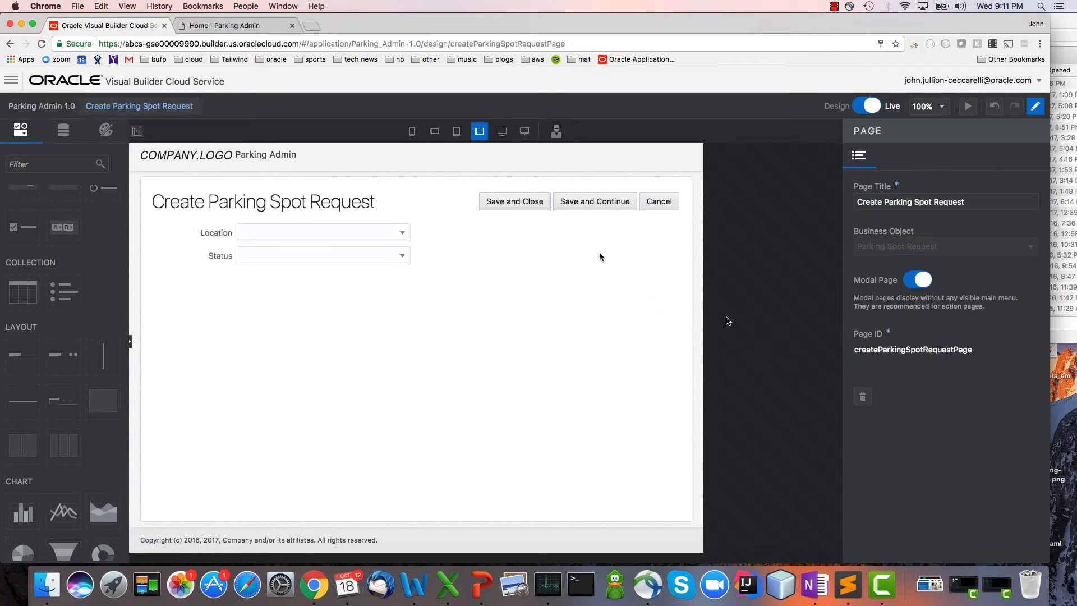
click(858, 109)
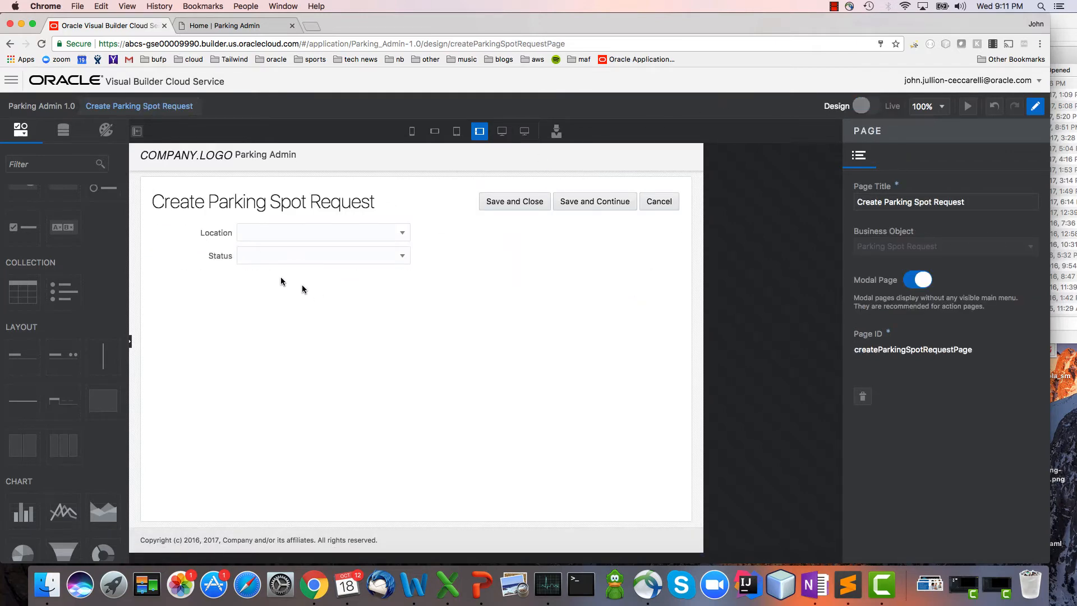
click(218, 256)
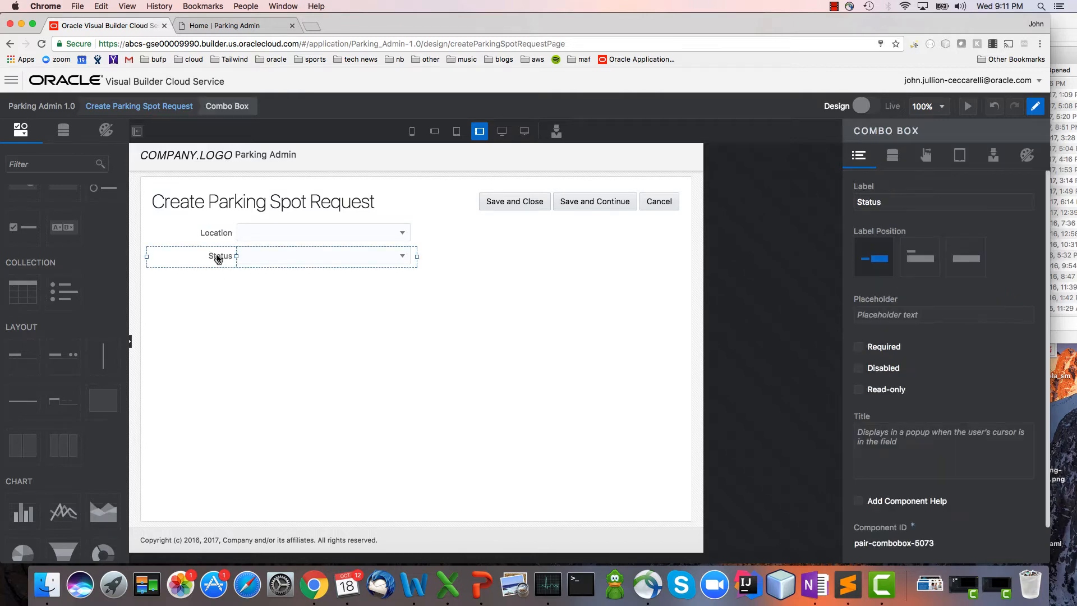
key(Delete)
Add a text area below Location bound to a new field labelled Justification, and make both Justification and Location required.
scroll(102, 235, up, 5)
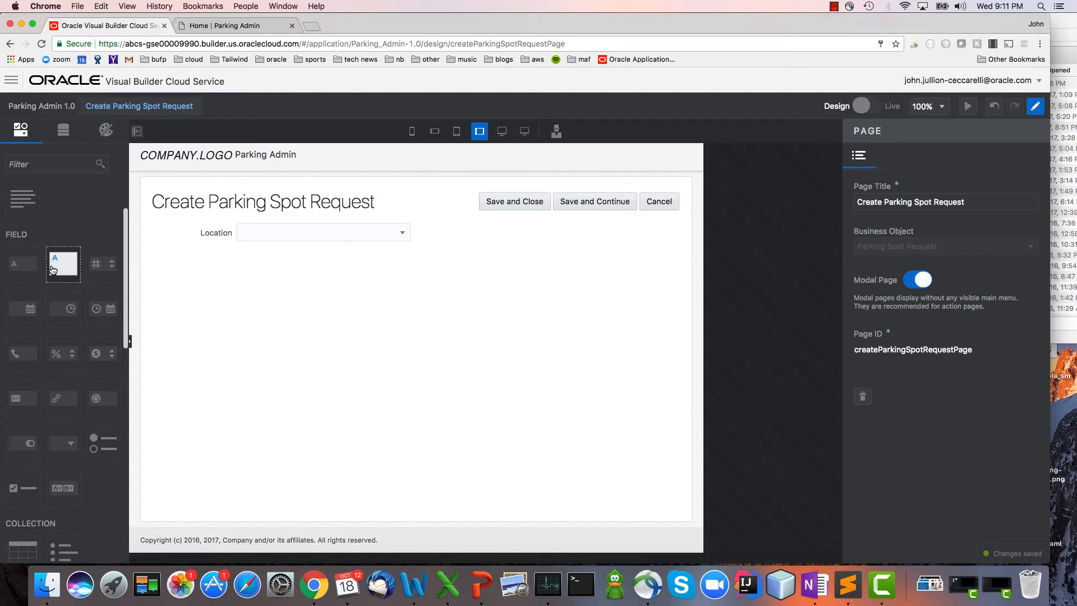
drag(62, 263, 168, 290)
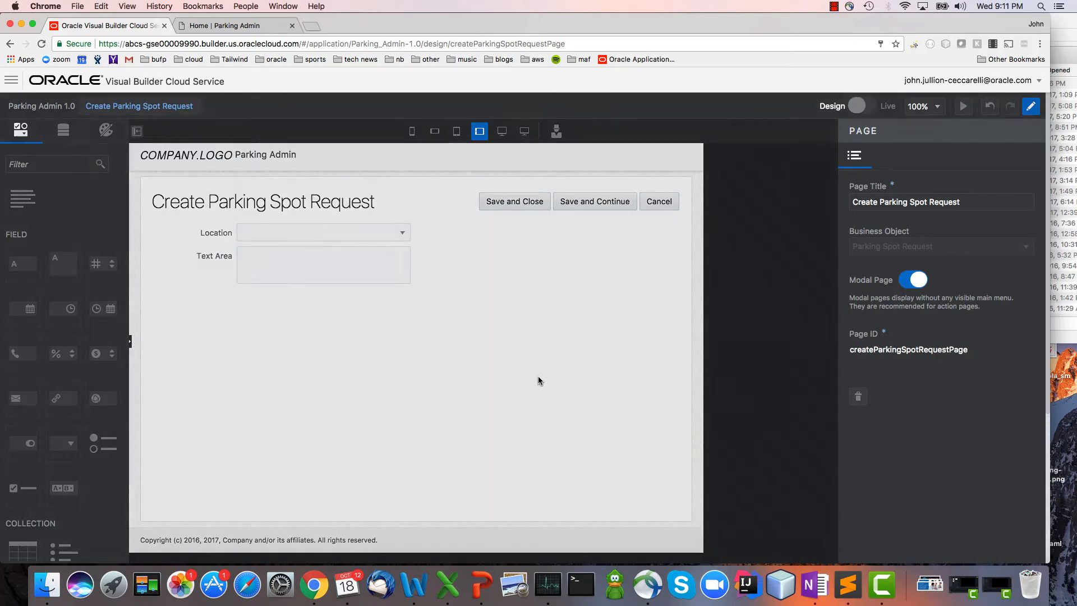
text(J)
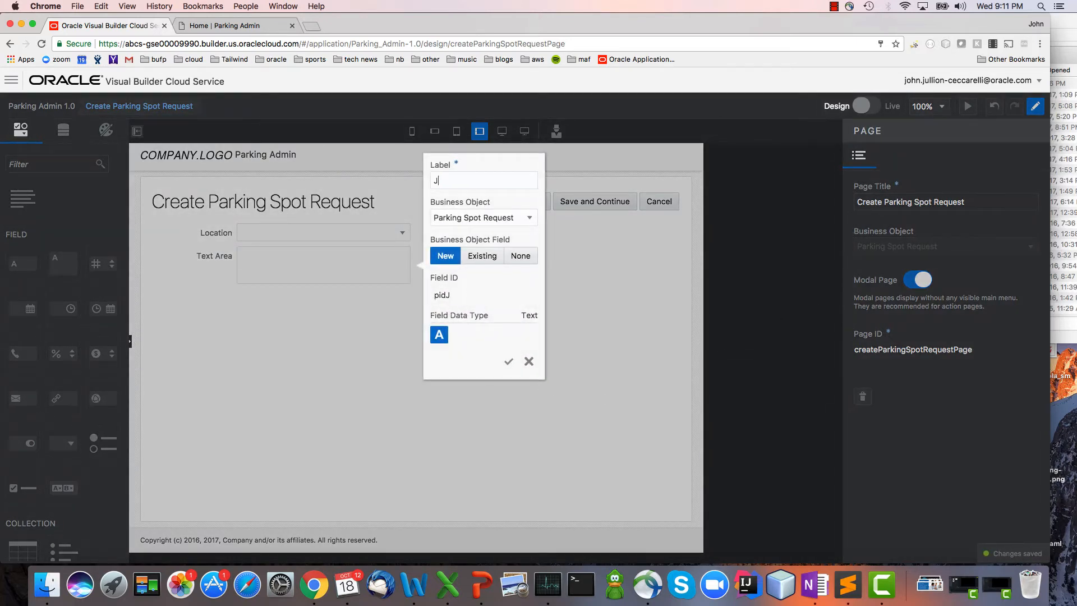
text(ustification)
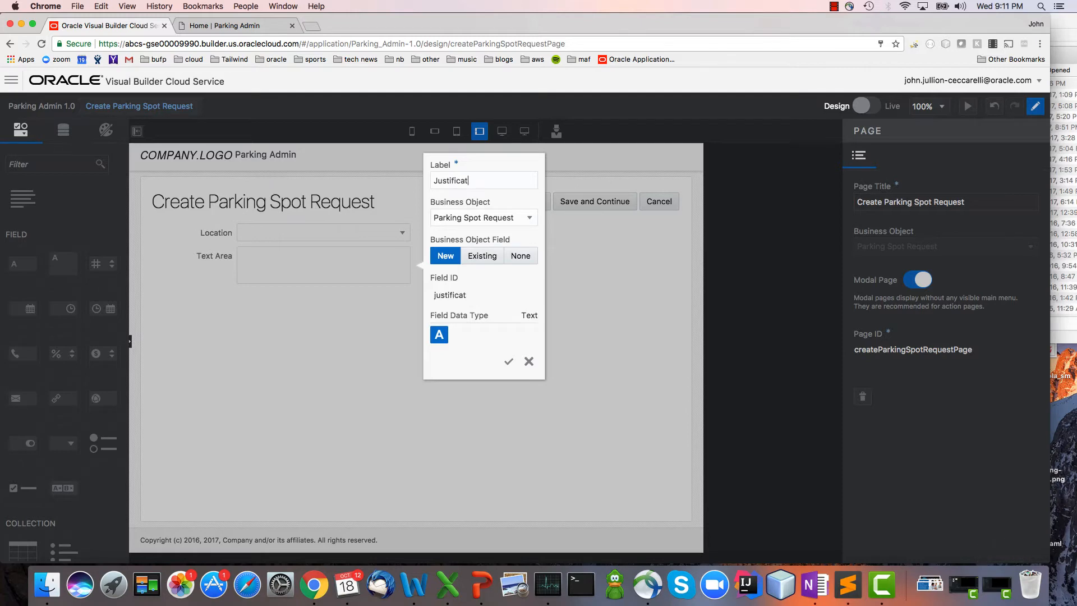
key(Return)
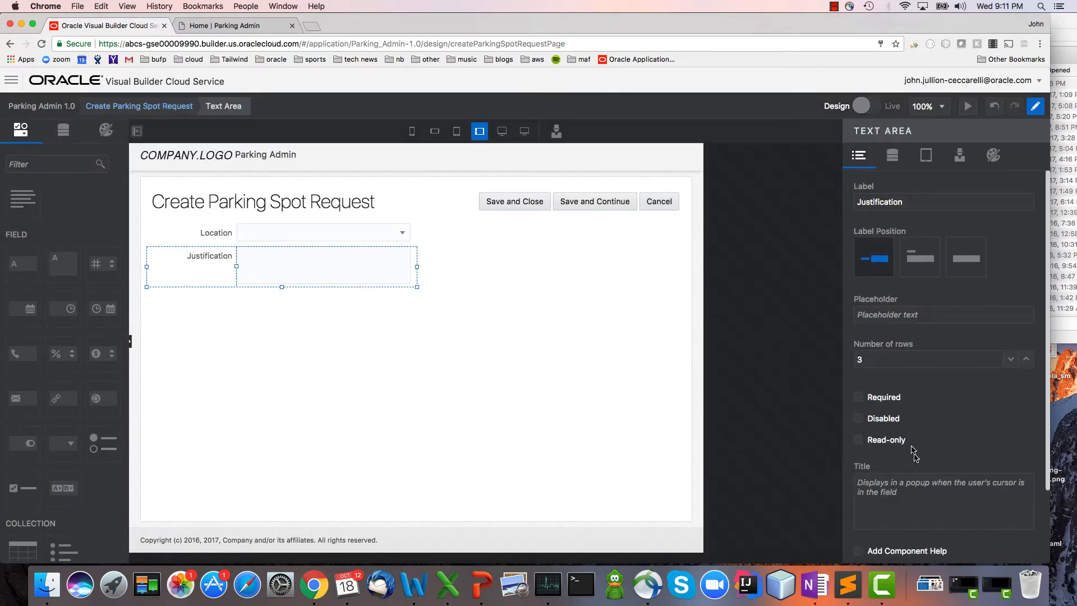
click(367, 238)
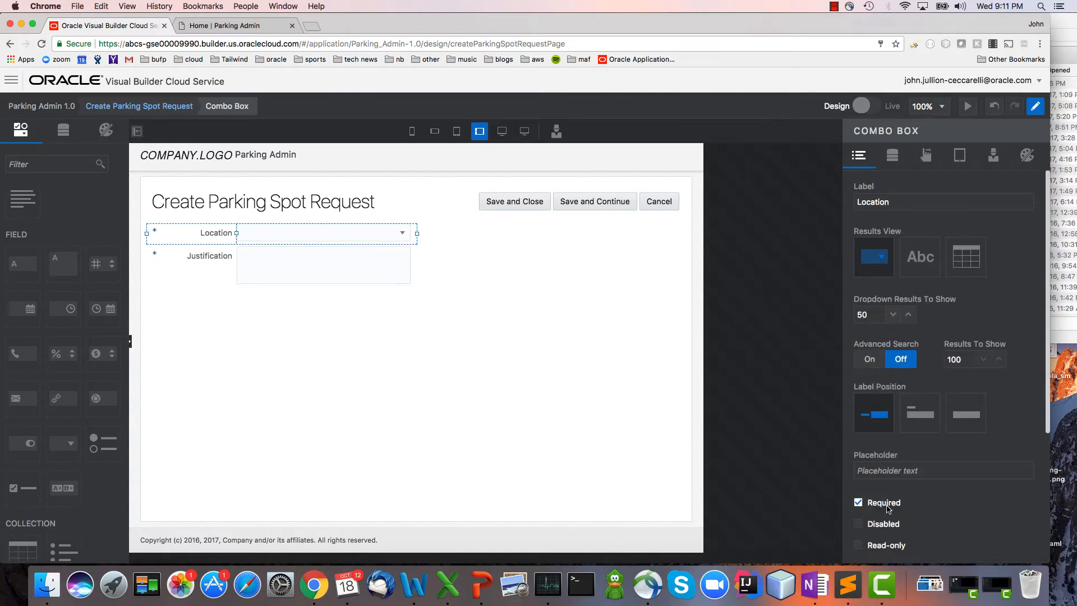
Delete the Save and Continue button from the Create page and relabel the Save and Close button as Save.
click(606, 206)
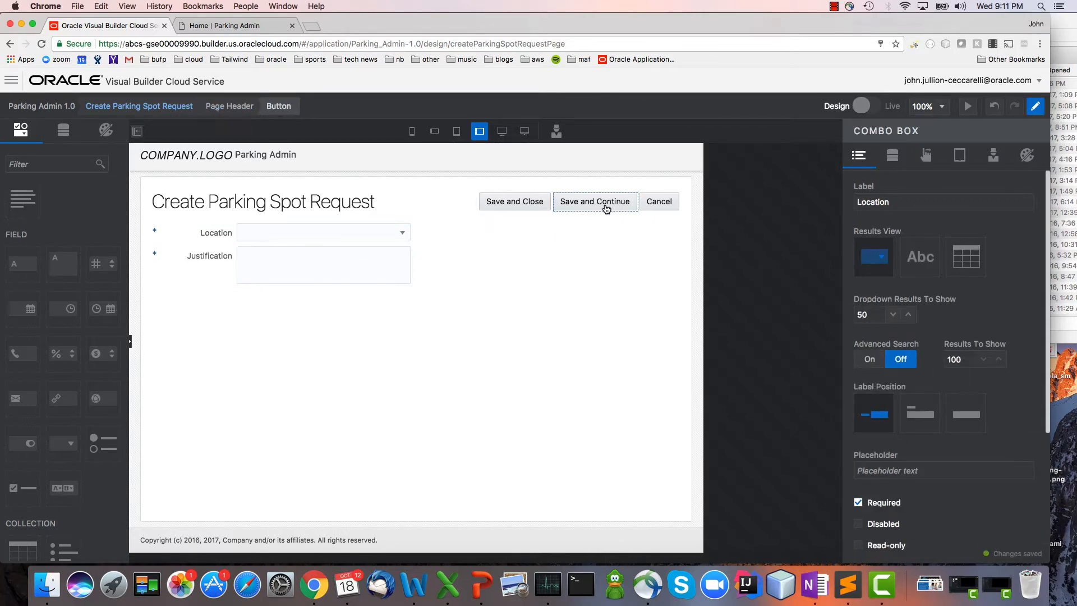
key(Delete)
click(605, 206)
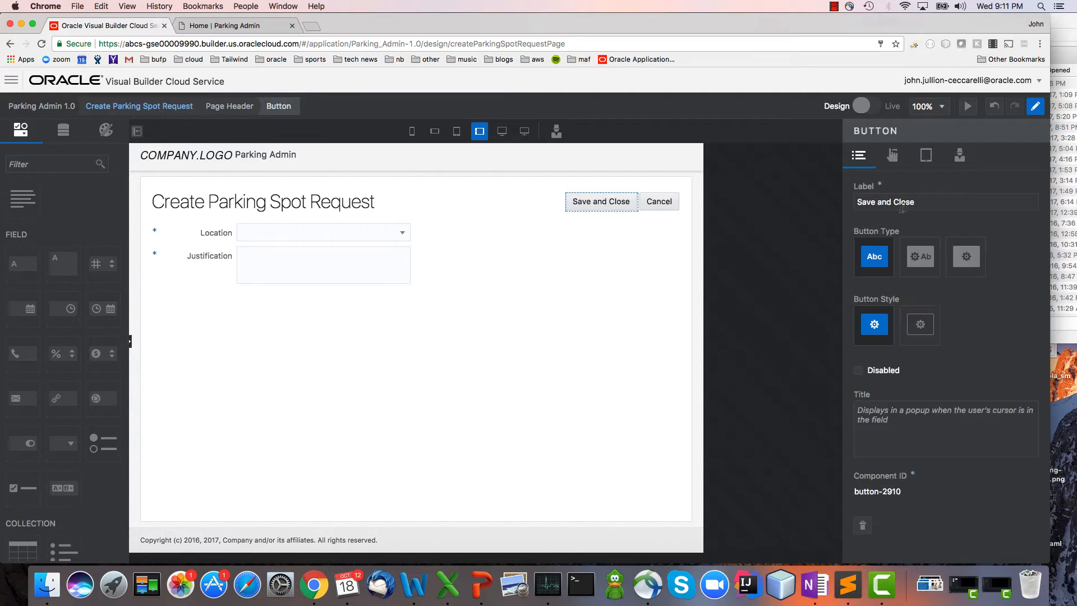
drag(925, 200, 856, 201)
key(BackSpace)
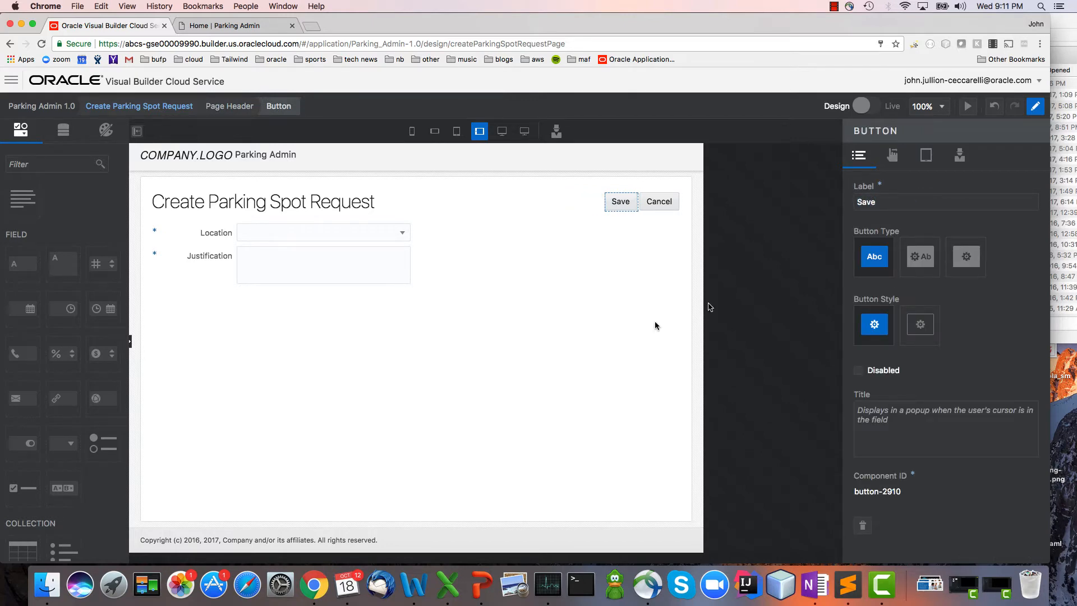
On the Edit Parking Spot Request page, add Created By and Creation Date above Location, and Justification as a text area above Status.
click(138, 106)
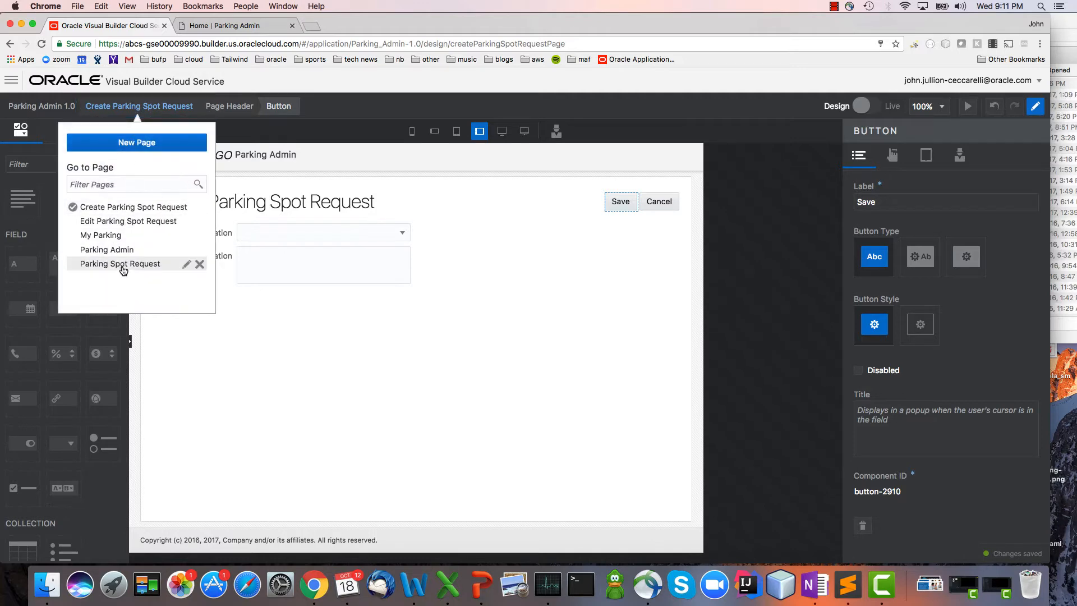
click(129, 222)
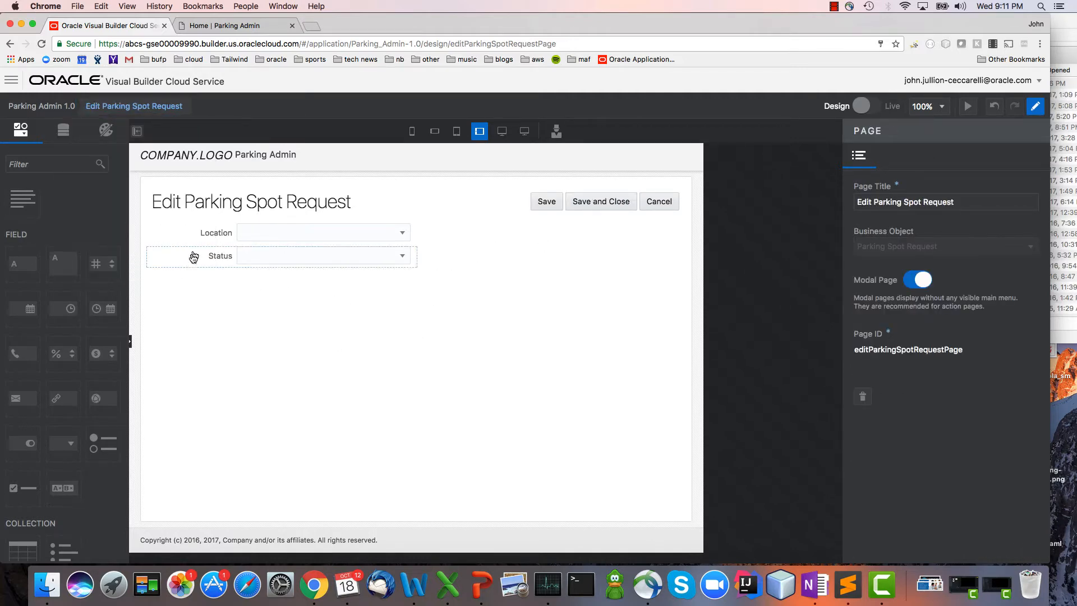
click(63, 130)
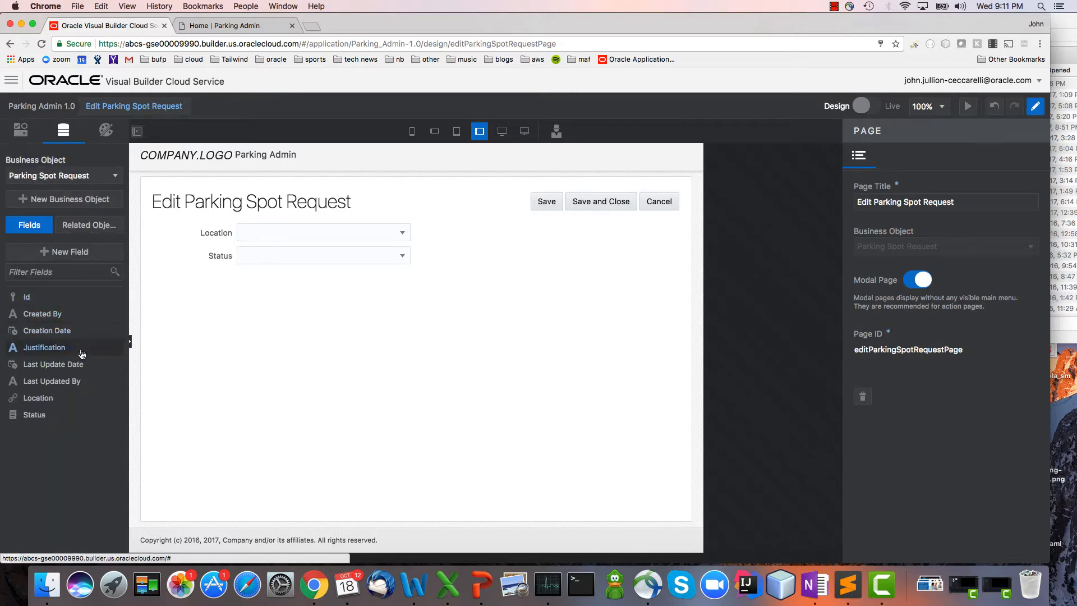
drag(83, 313, 170, 225)
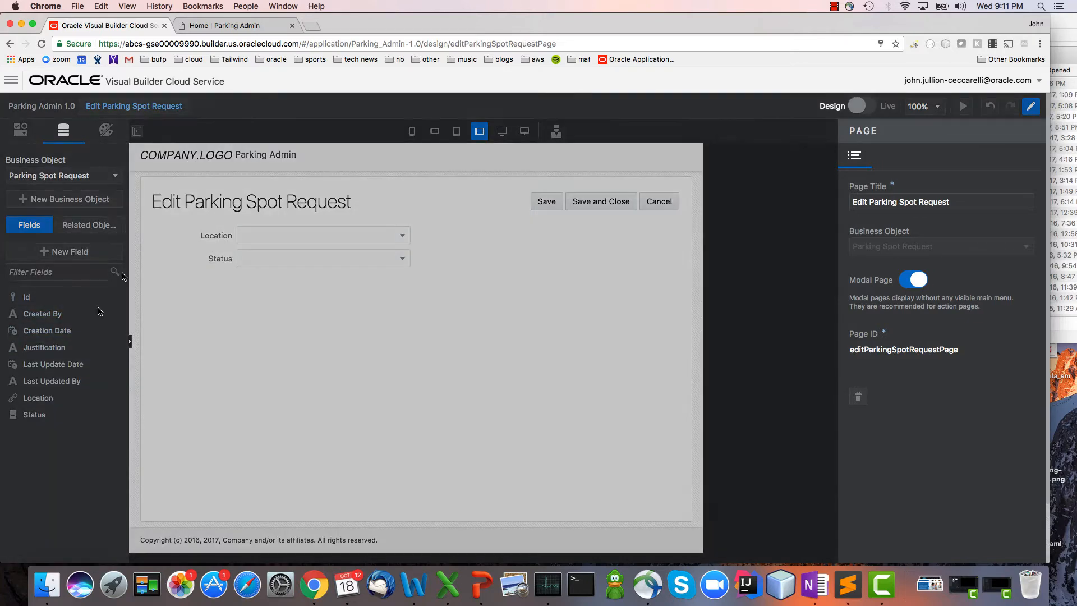
click(168, 264)
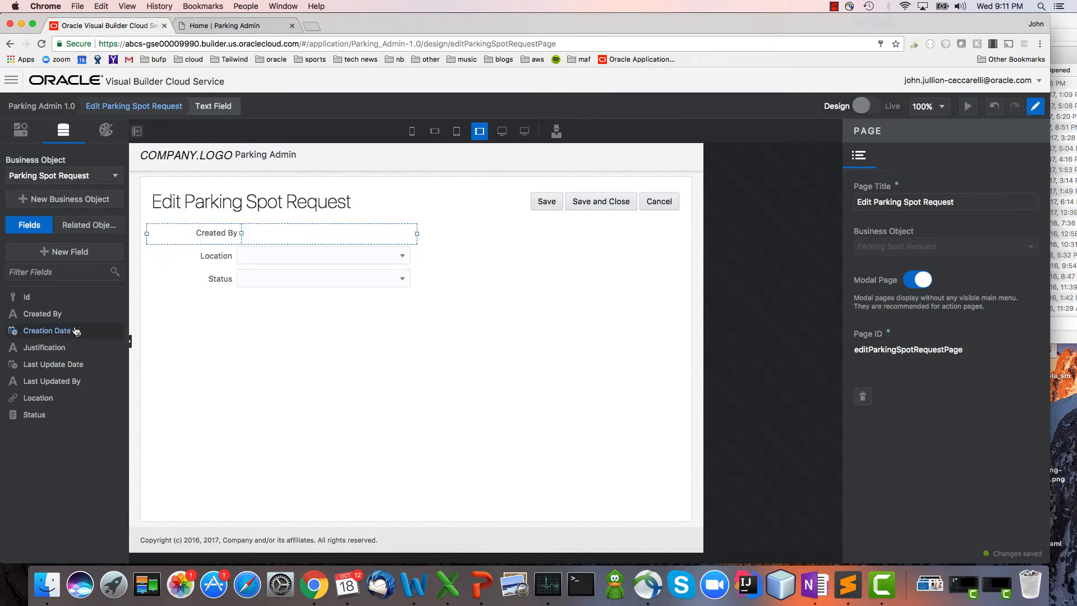
drag(61, 335, 149, 254)
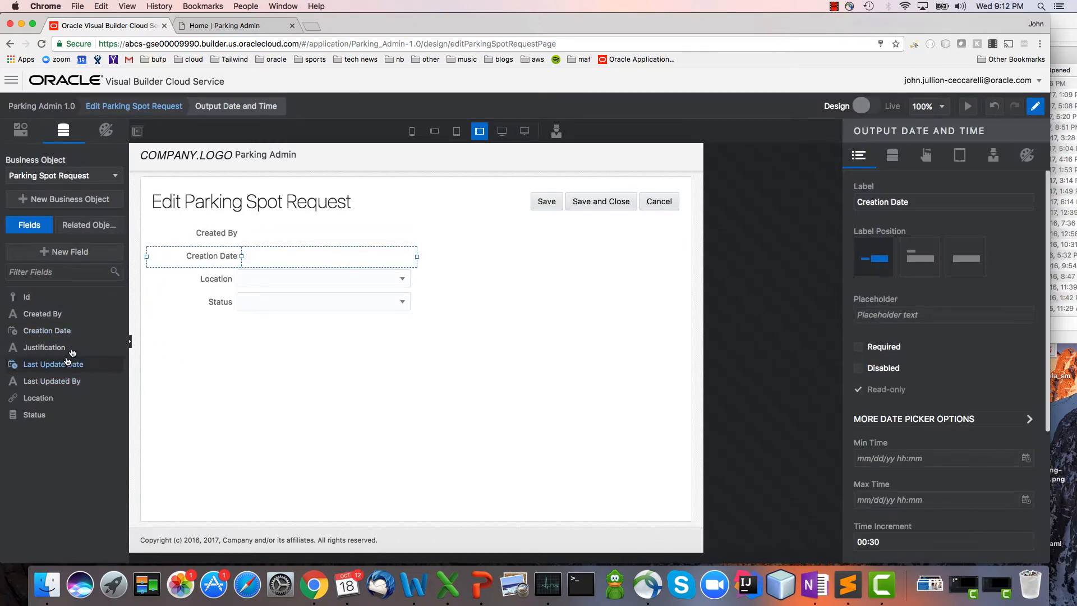
drag(86, 355, 160, 302)
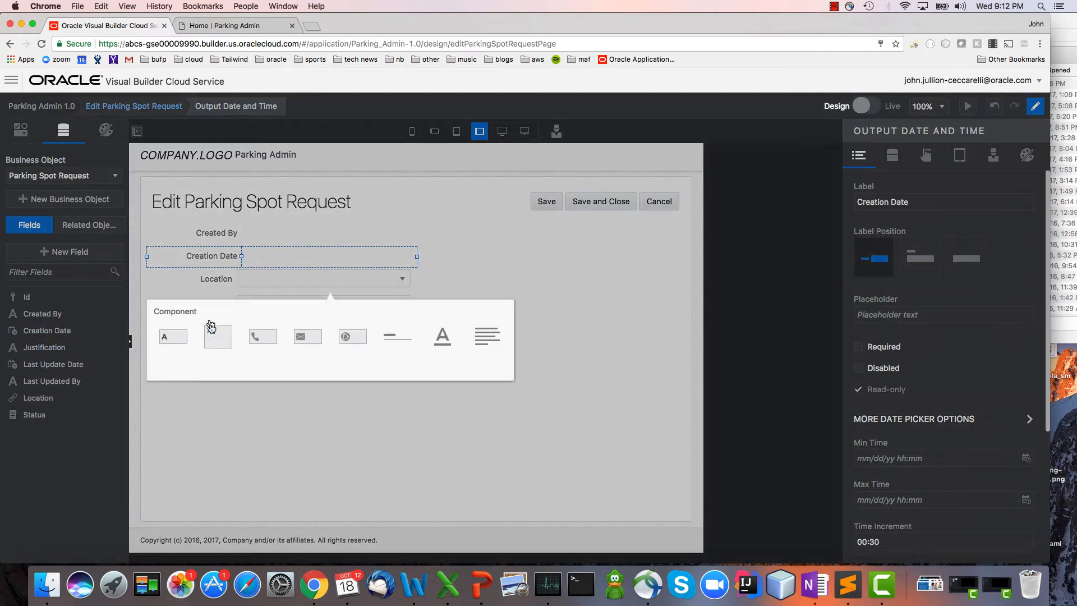
click(211, 335)
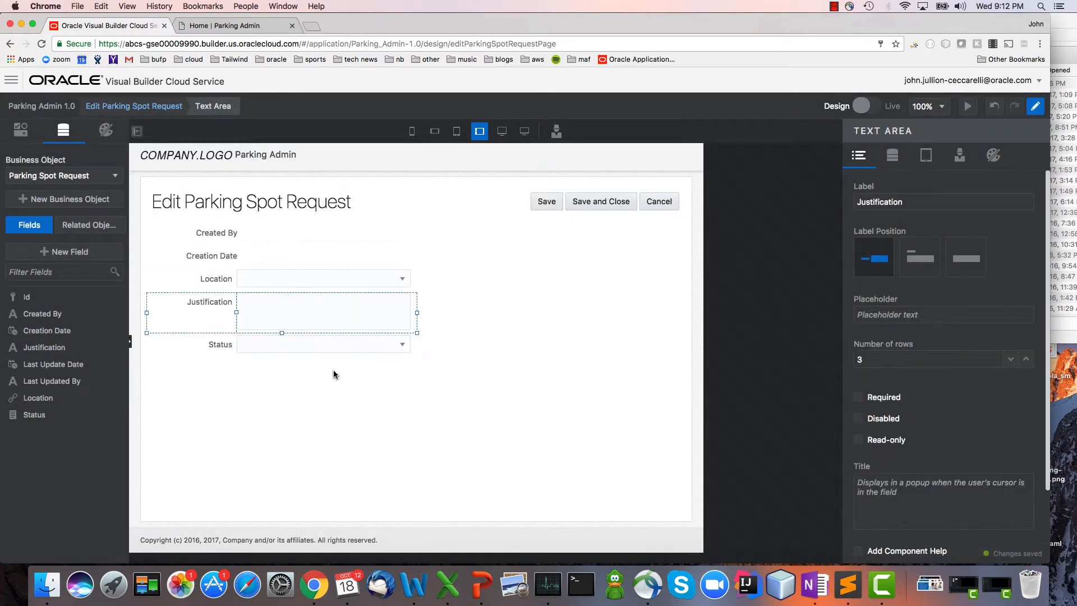
Delete the Save button from the Edit Parking Spot Request page and relabel the Save and Close button as Save.
click(547, 203)
key(Delete)
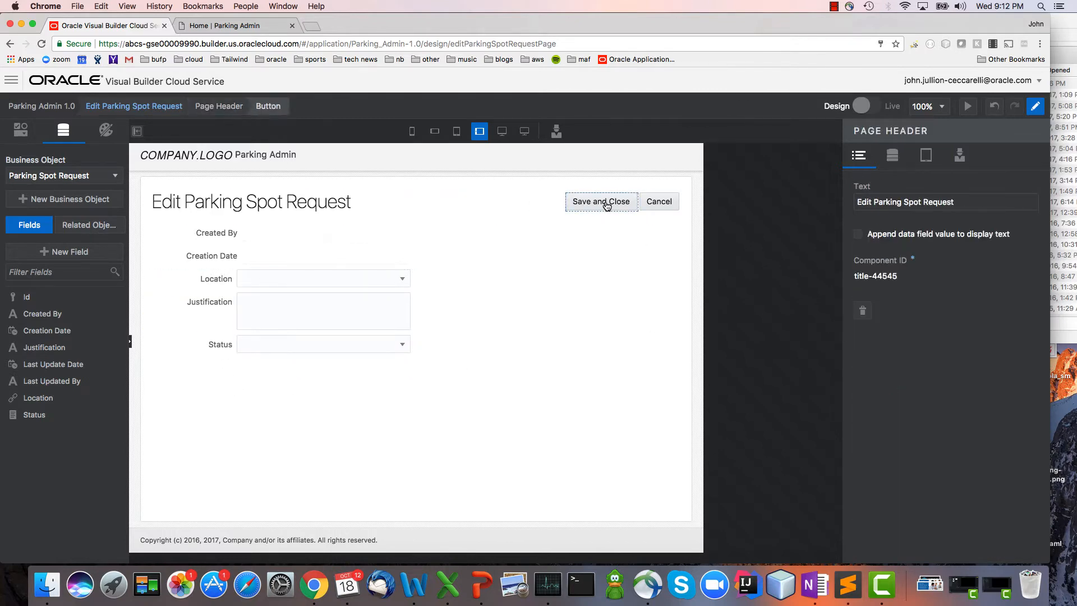
click(596, 203)
drag(929, 203, 877, 201)
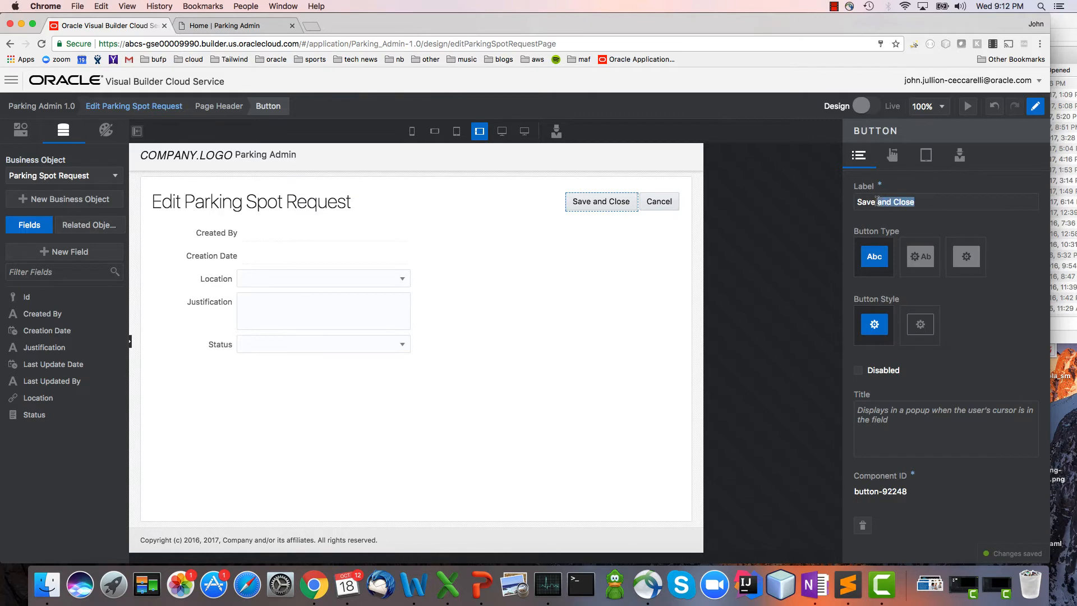
key(BackSpace)
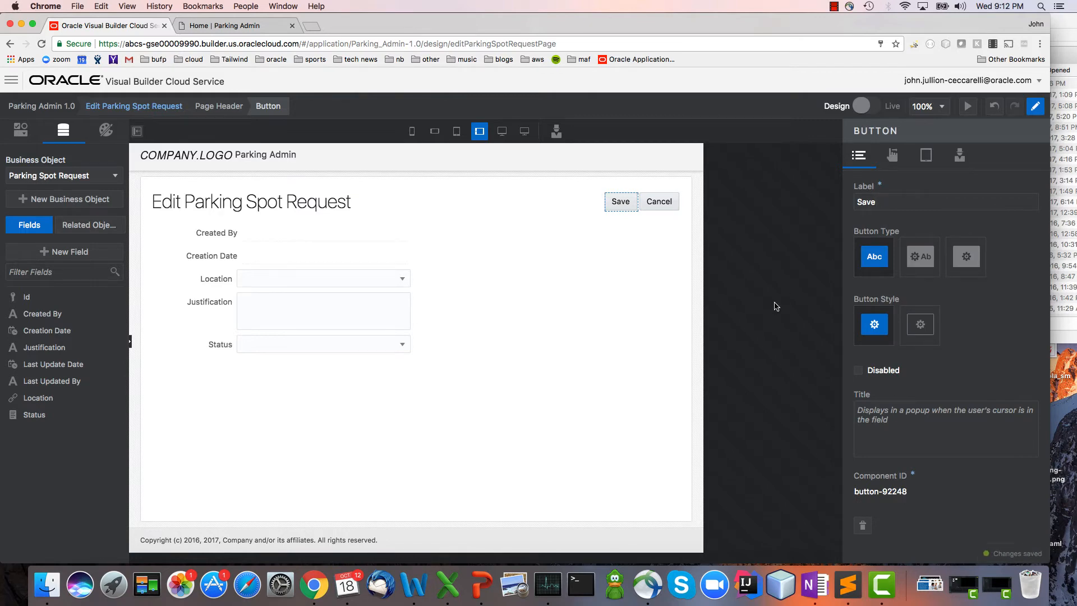
On the My Parking page, retitle the Creation Date column of the requests table as Created On.
click(150, 111)
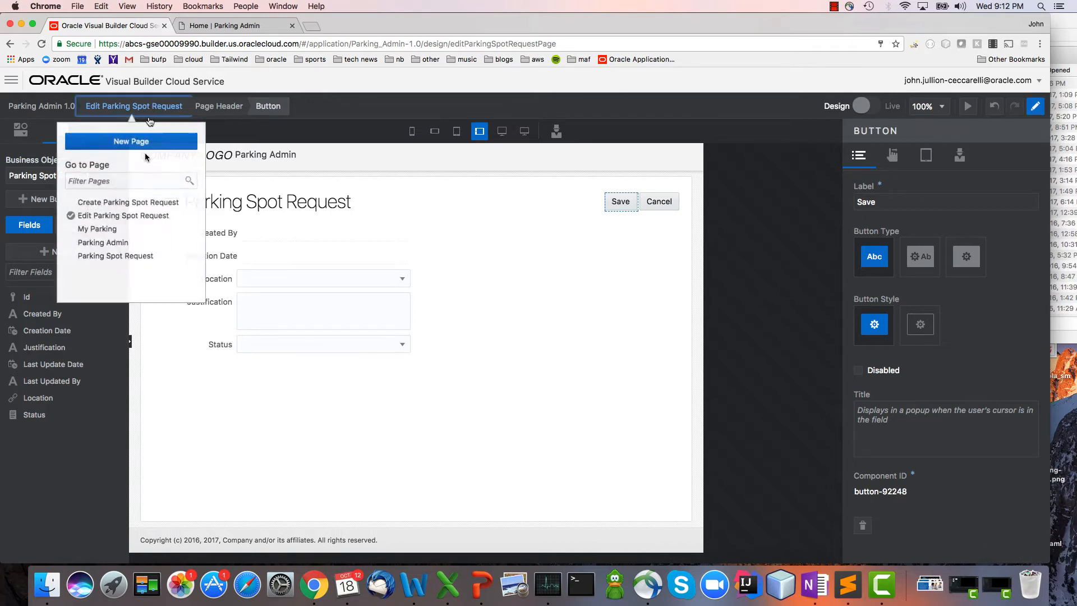
click(147, 234)
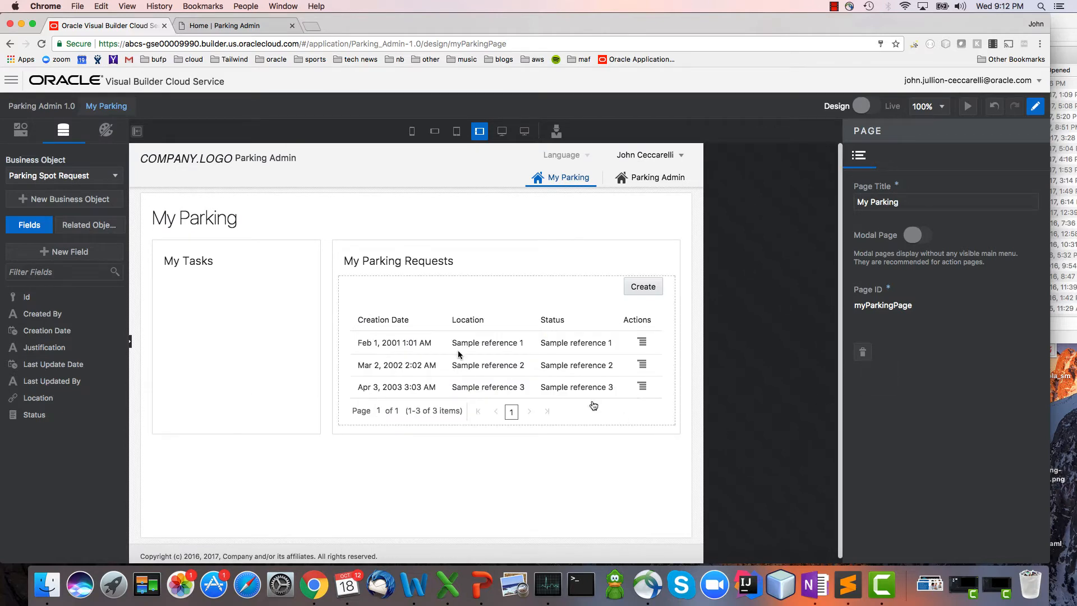
click(392, 321)
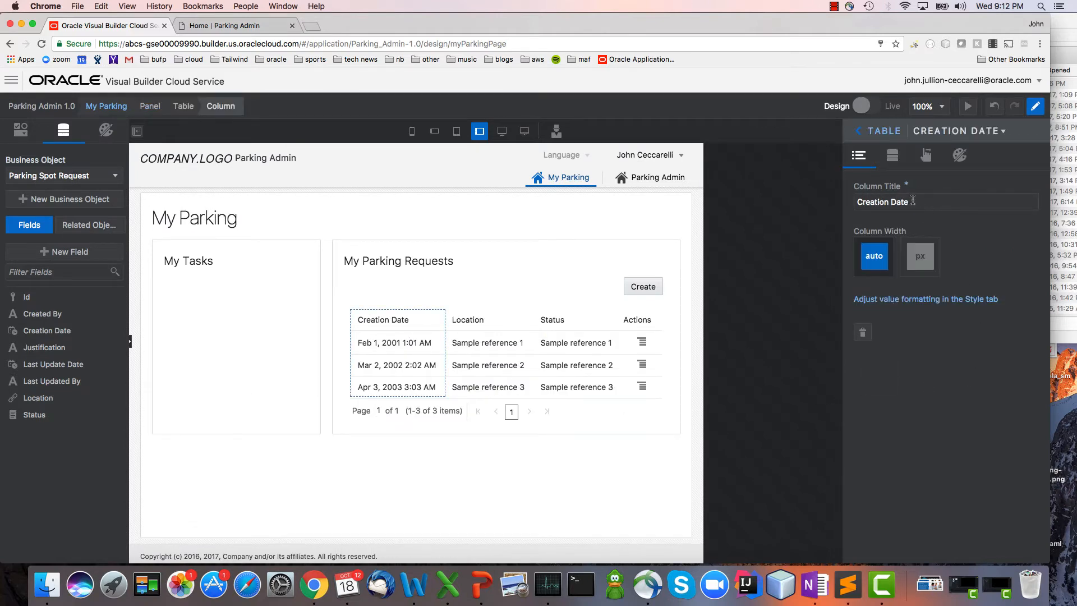
shift+click(879, 203)
text(eated On)
Add the predefined Edit Parking Spot Request action to the Created On column.
click(926, 155)
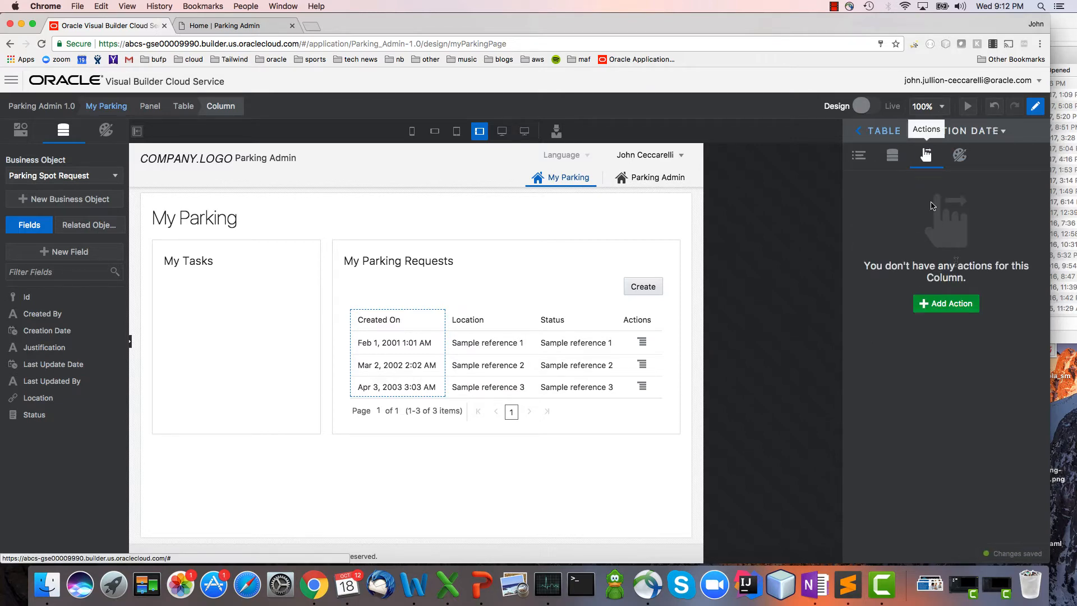
click(962, 309)
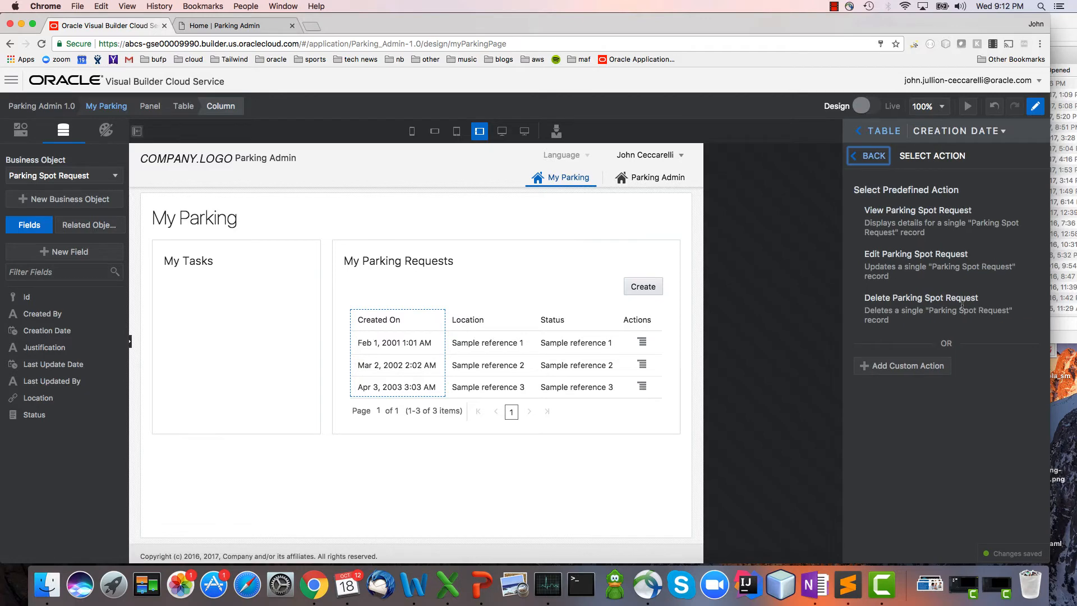
click(950, 276)
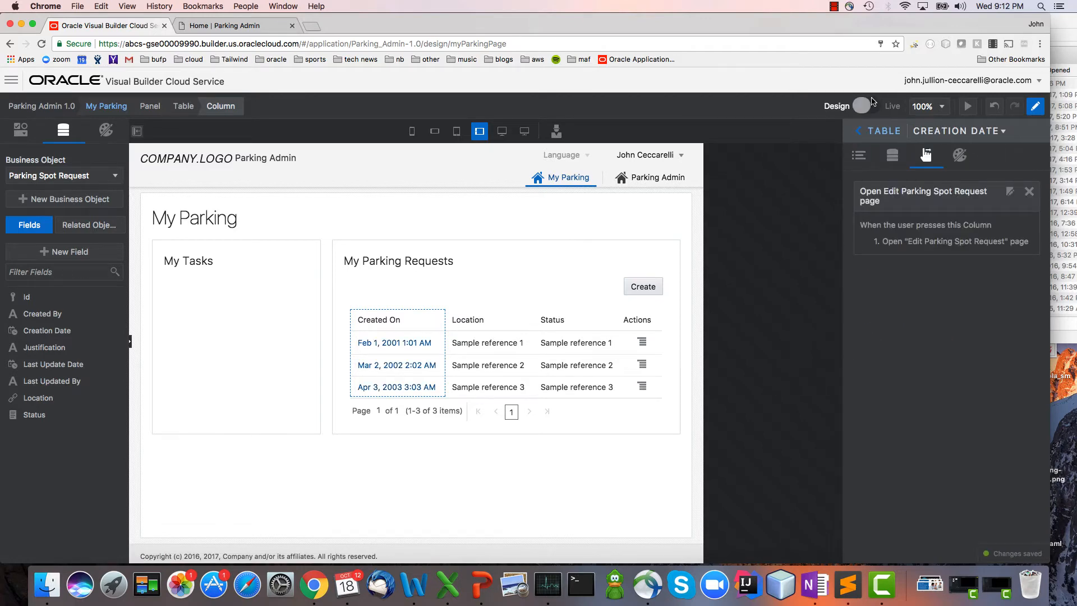
In live mode, create and save a parking spot request with Location Headquarters and Justification "Because I drive".
click(868, 105)
click(649, 287)
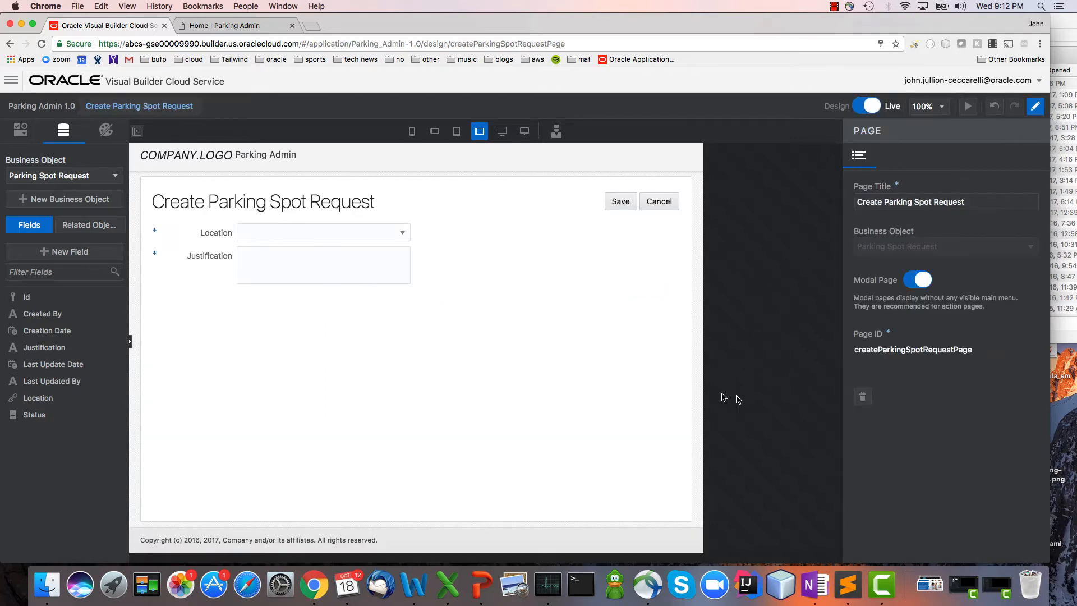
click(392, 233)
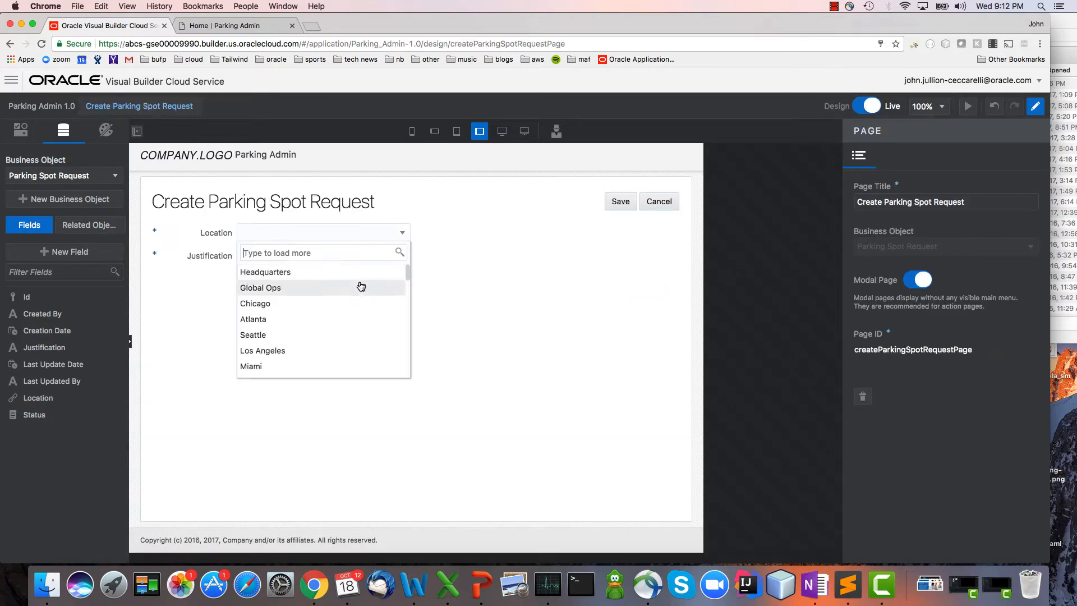
click(361, 272)
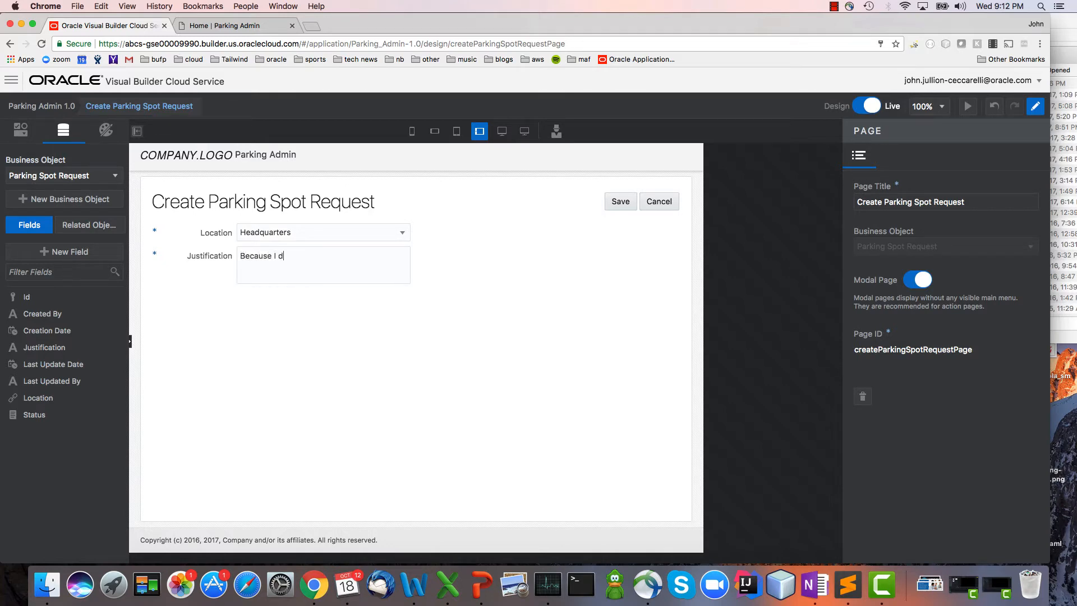
click(631, 198)
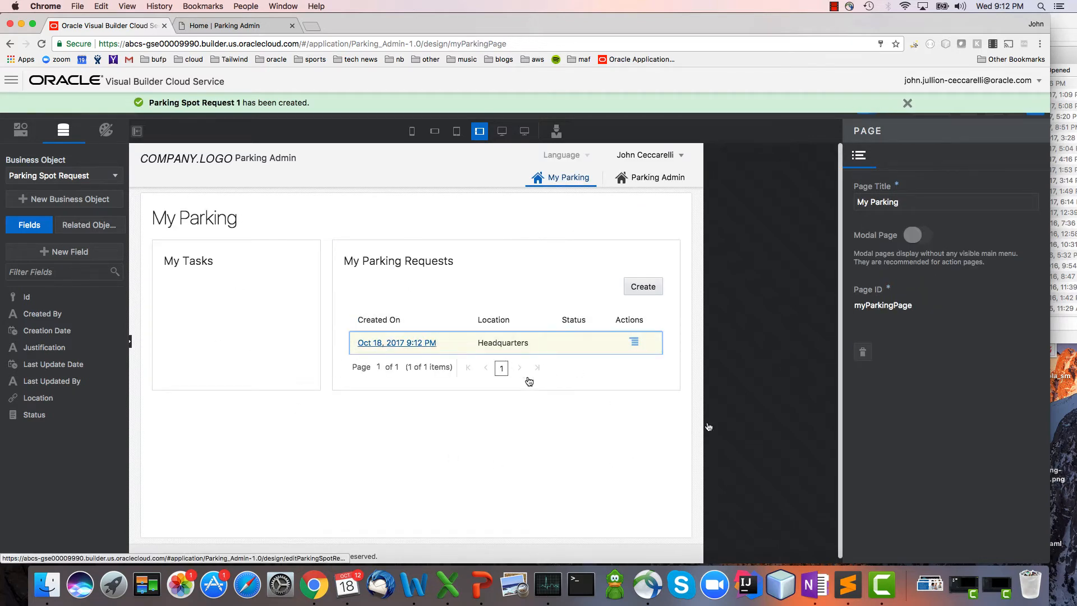
Open the new Headquarters request through its Created On link, set its Status to Requested, and save it.
click(371, 342)
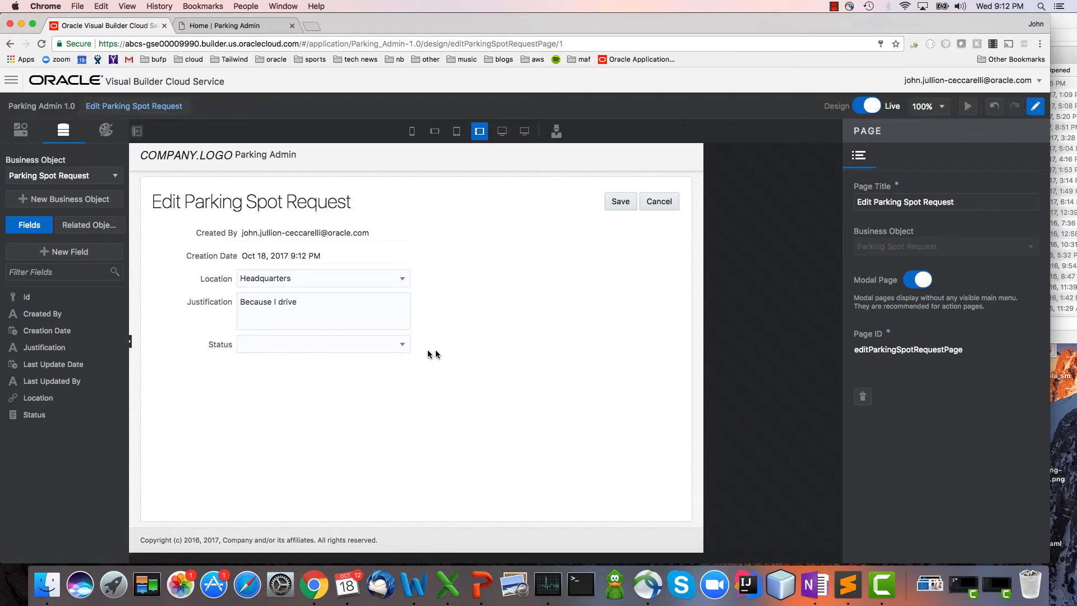
click(401, 344)
click(391, 401)
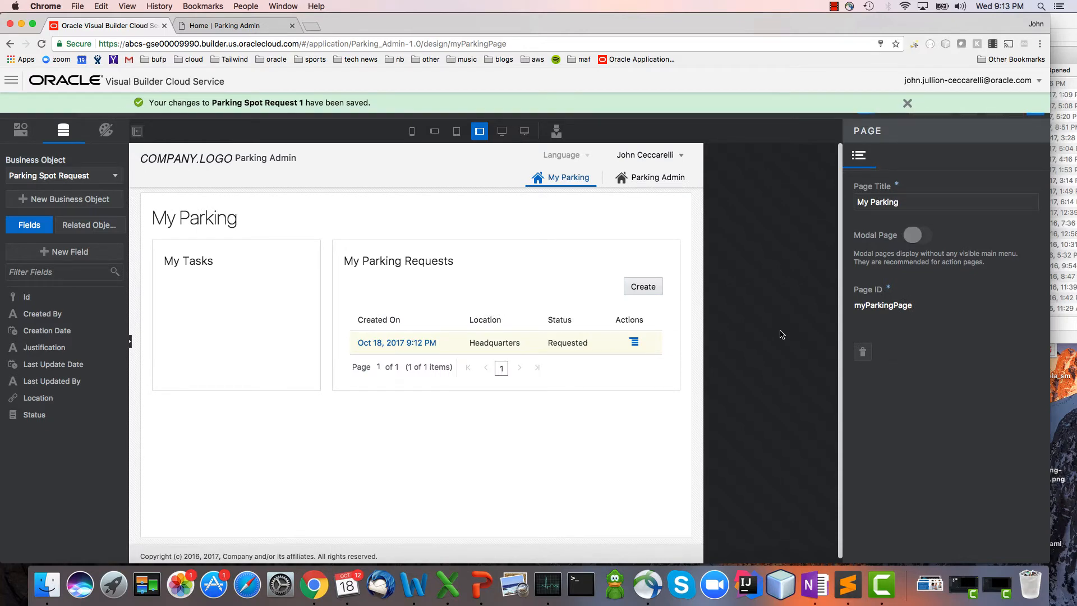
On the Parking Admin page in design mode, add a table based on the Location SDO Version 2 [Location] object.
click(664, 173)
click(857, 108)
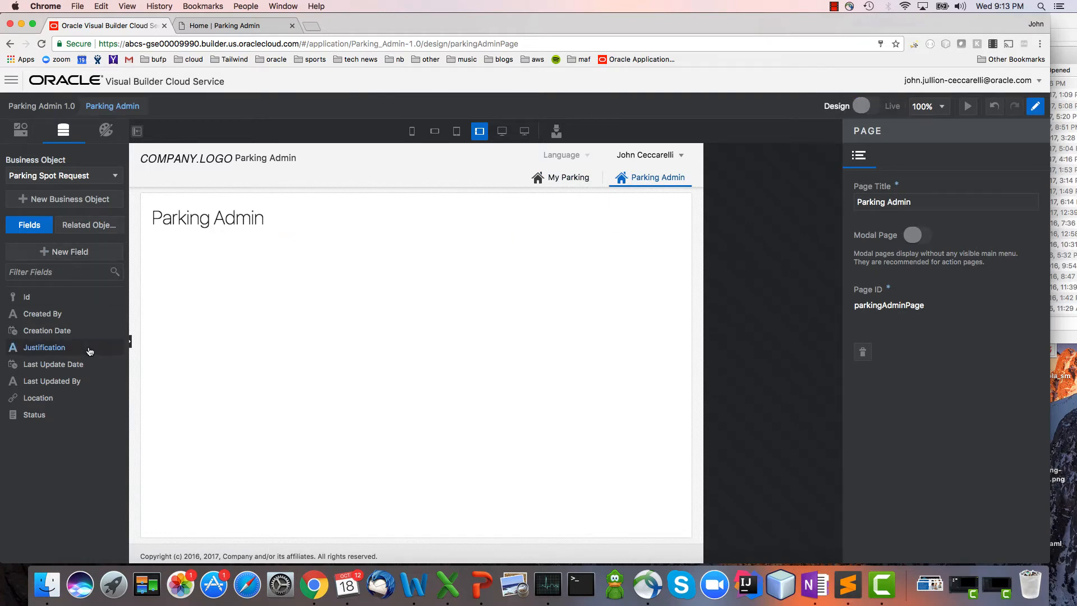
click(21, 130)
scroll(95, 439, down, 6)
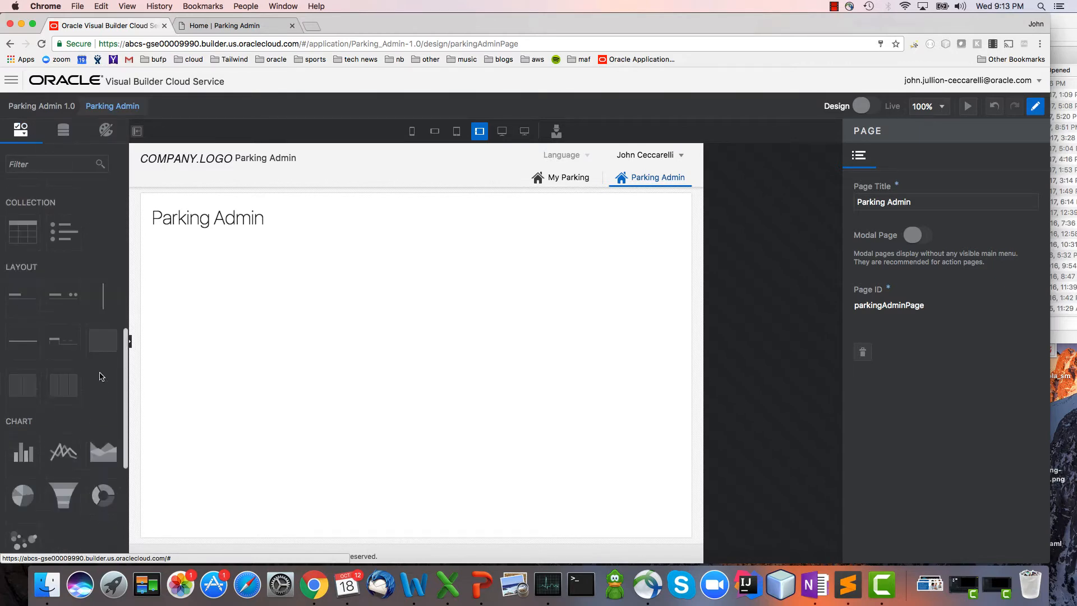
drag(25, 237, 280, 336)
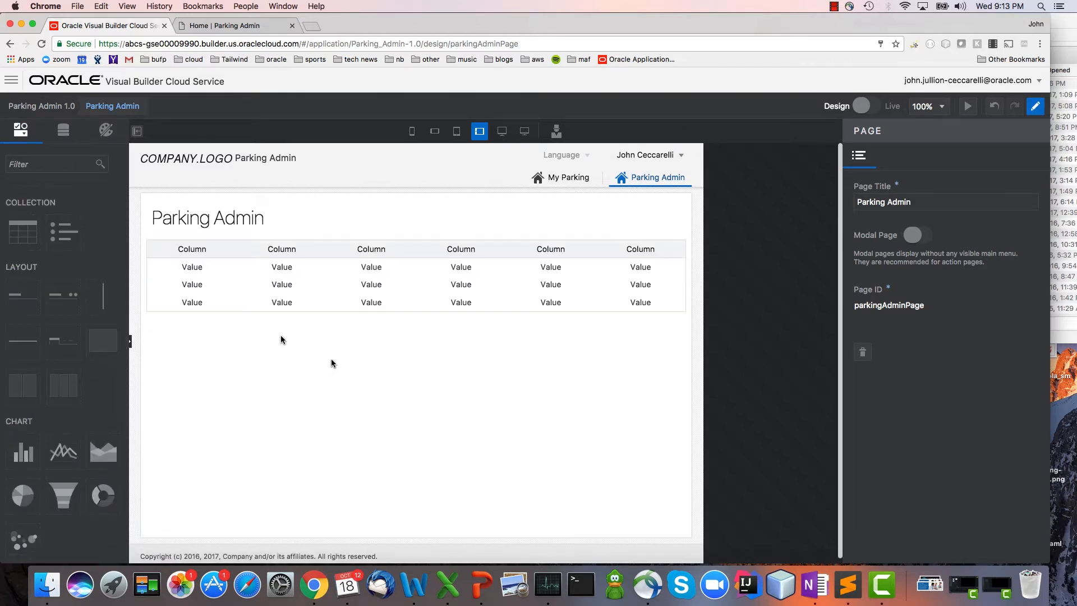
click(850, 272)
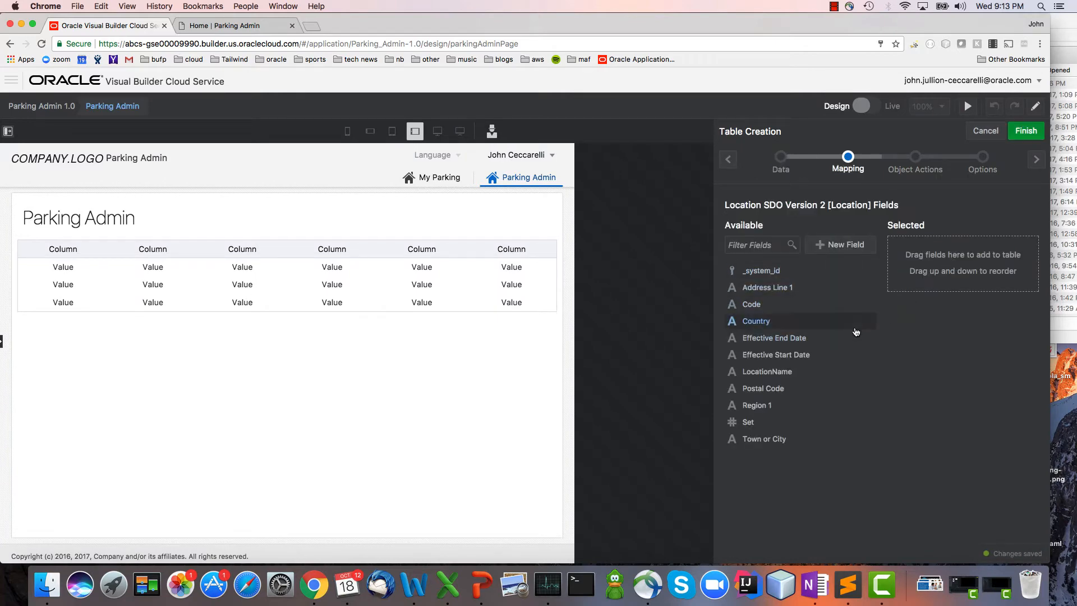
Map LocationName and Country as the table's columns, and finish the table with a basic filter on LocationName.
drag(835, 372, 1007, 252)
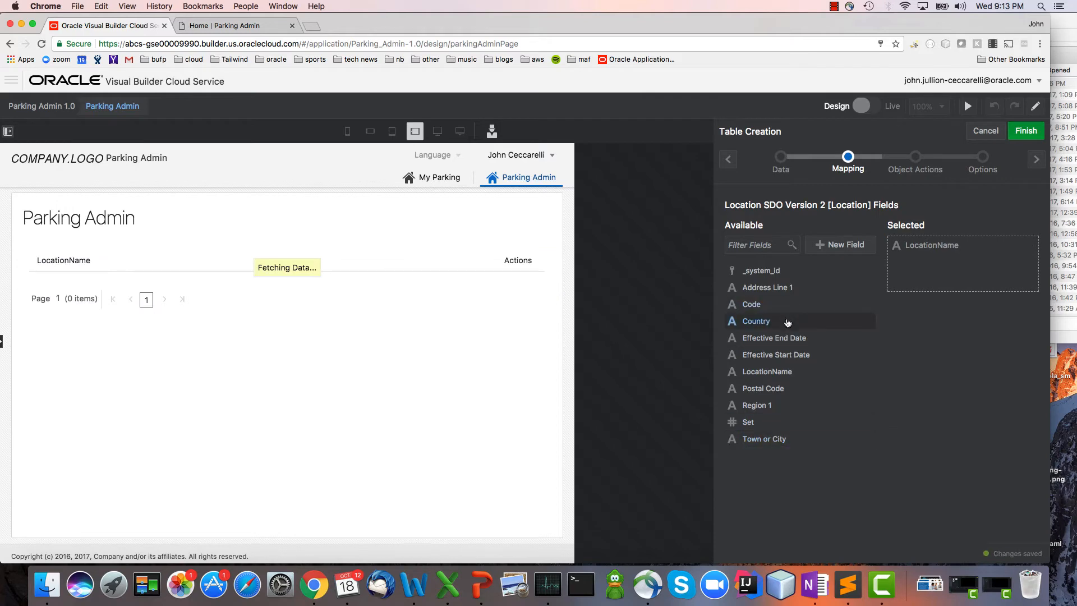
drag(785, 321, 1014, 267)
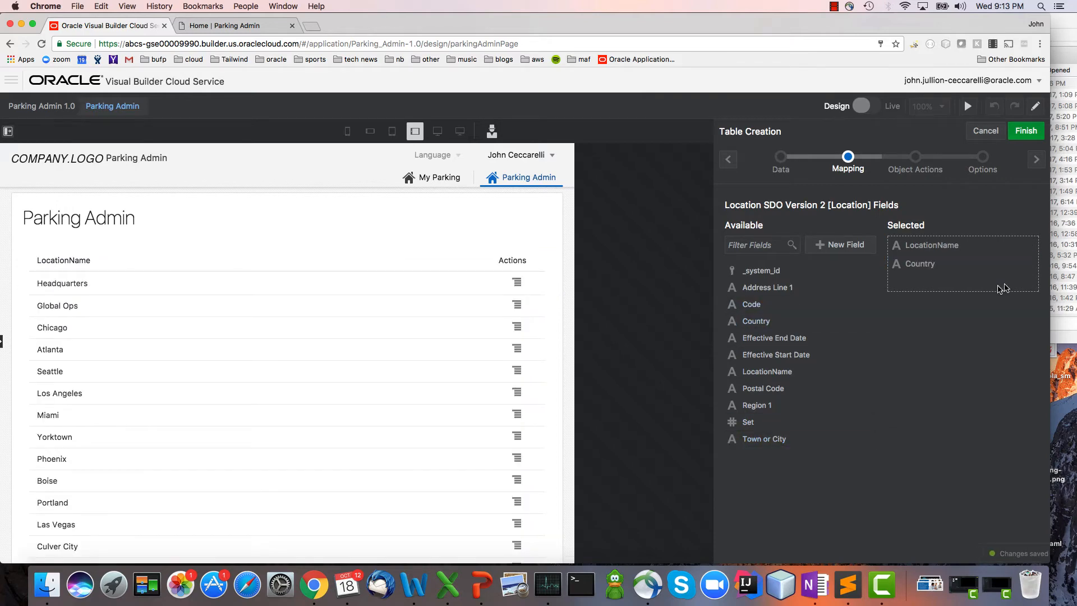
click(1036, 159)
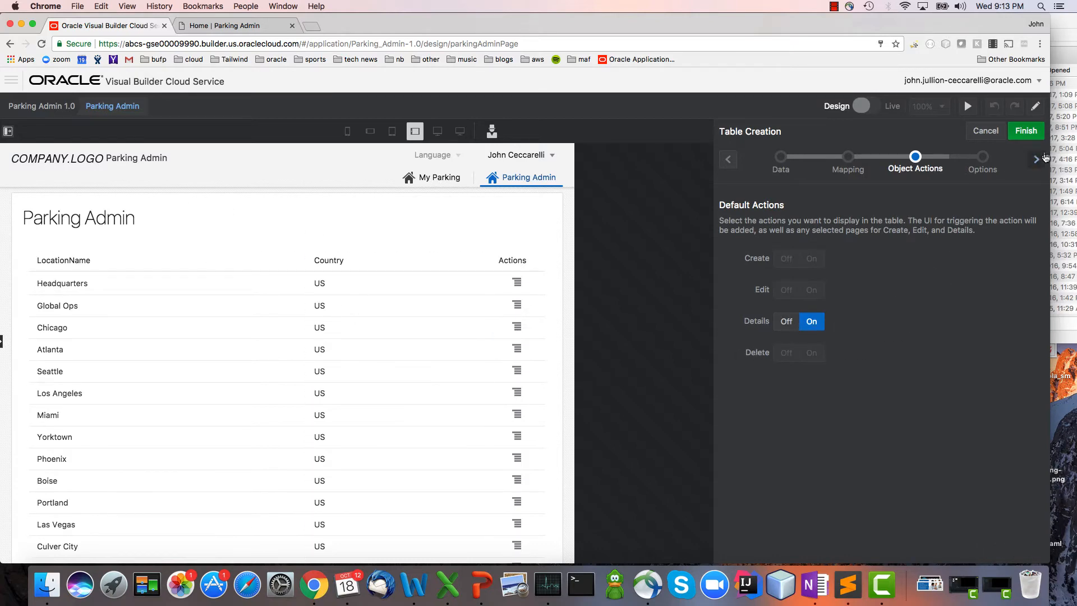
click(1037, 160)
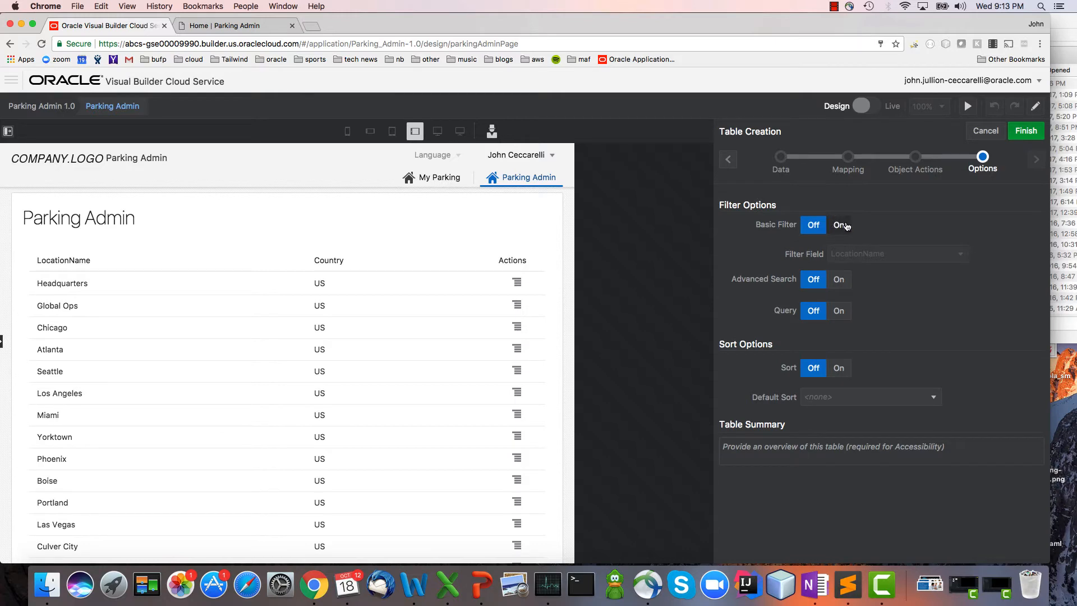
click(840, 225)
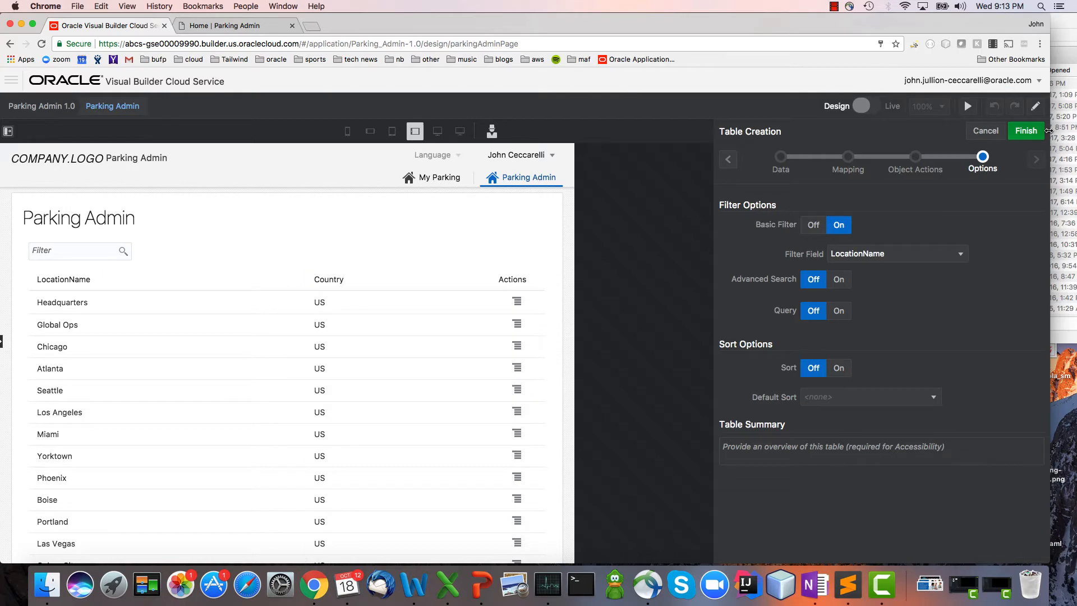
click(1030, 134)
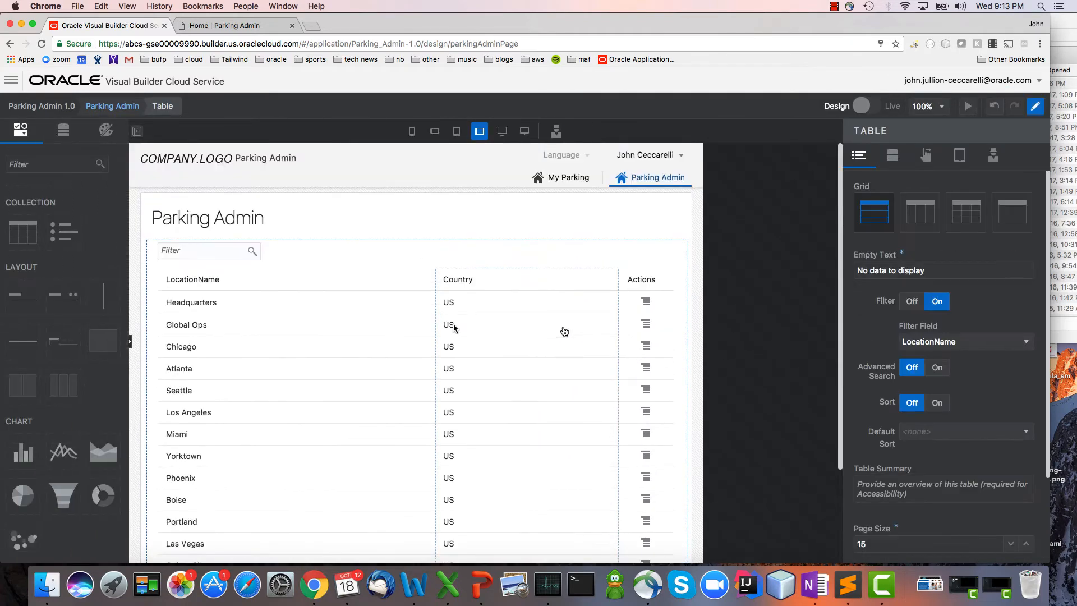
Retitle the LocationName column as Location Name and add the action that opens the Location SDO Version 2 [Location] detail page.
click(207, 279)
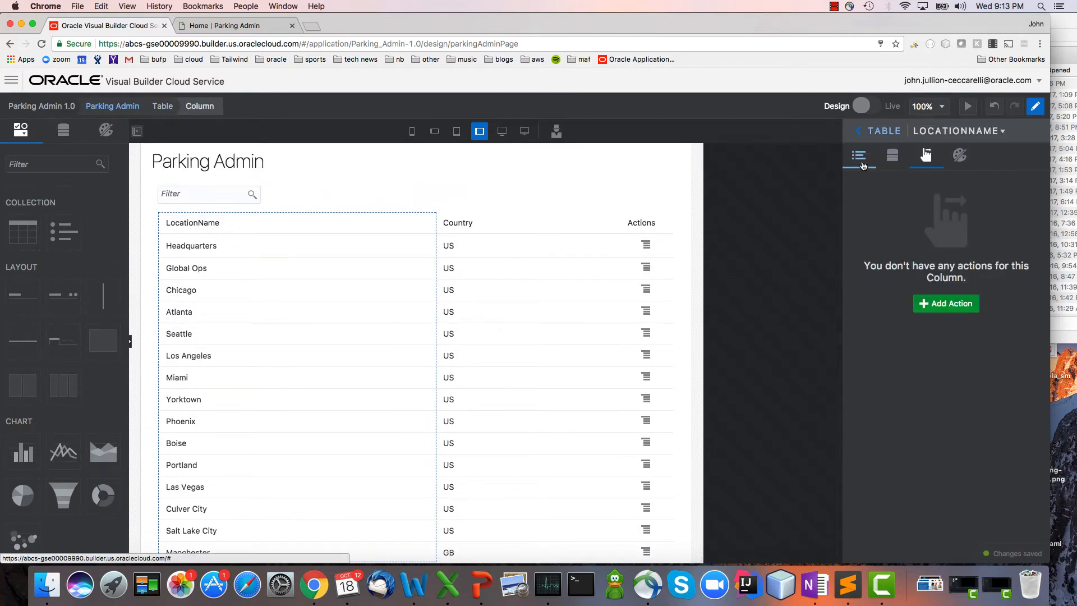
click(890, 203)
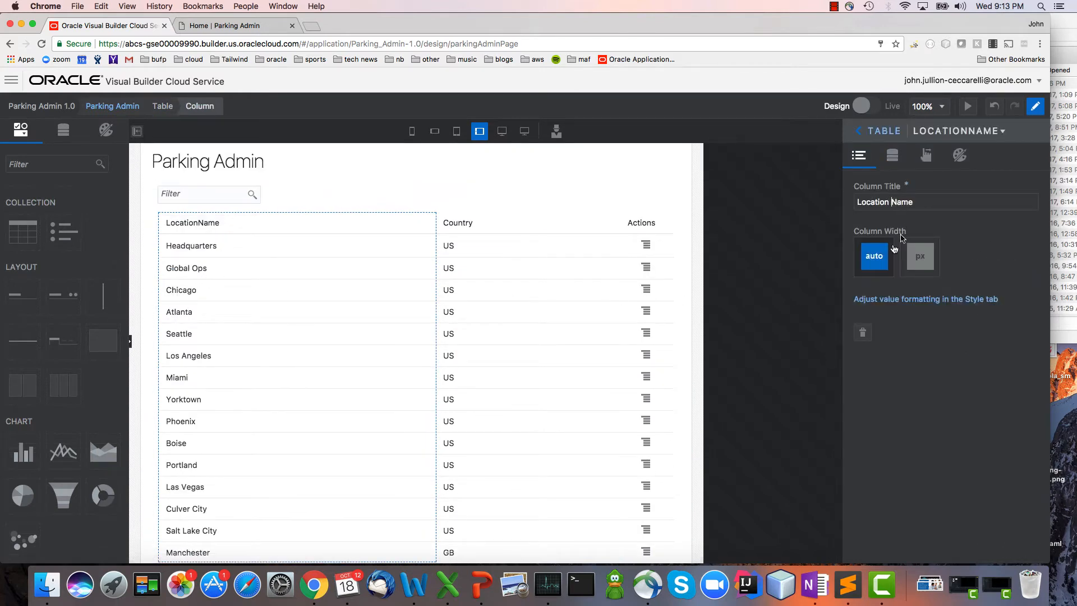
click(926, 155)
click(946, 301)
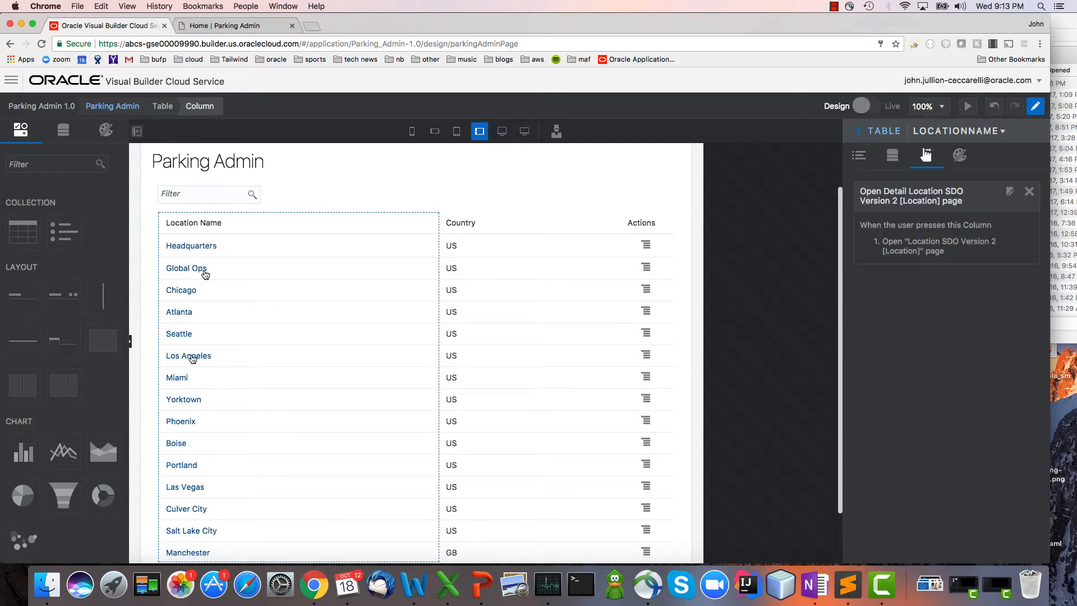
Open the Headquarters detail page from the live table, and in design mode set its page header text to "Parking Spots for".
click(863, 106)
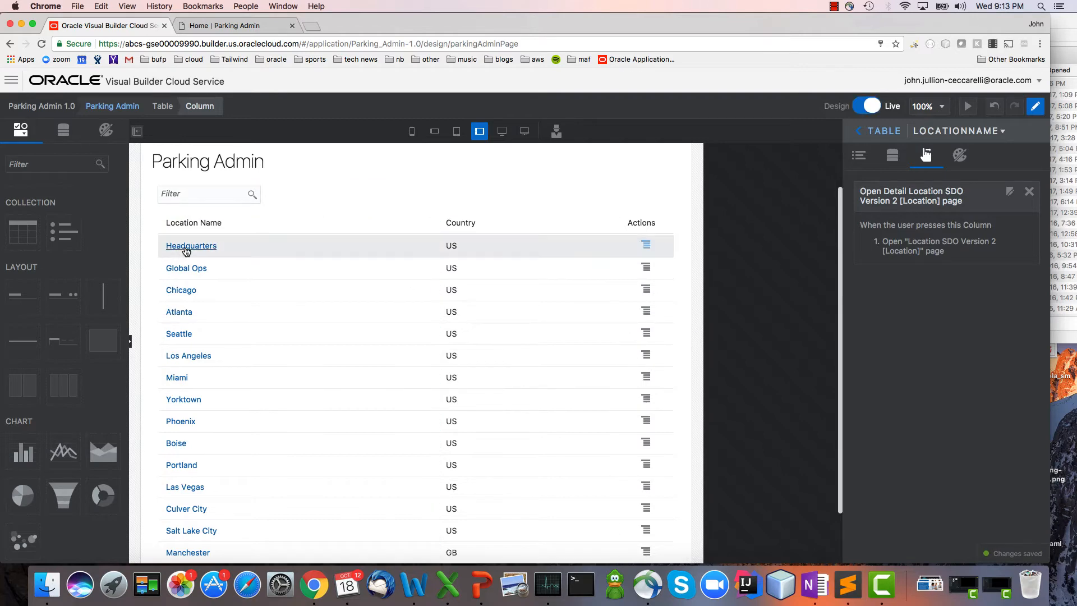
click(186, 247)
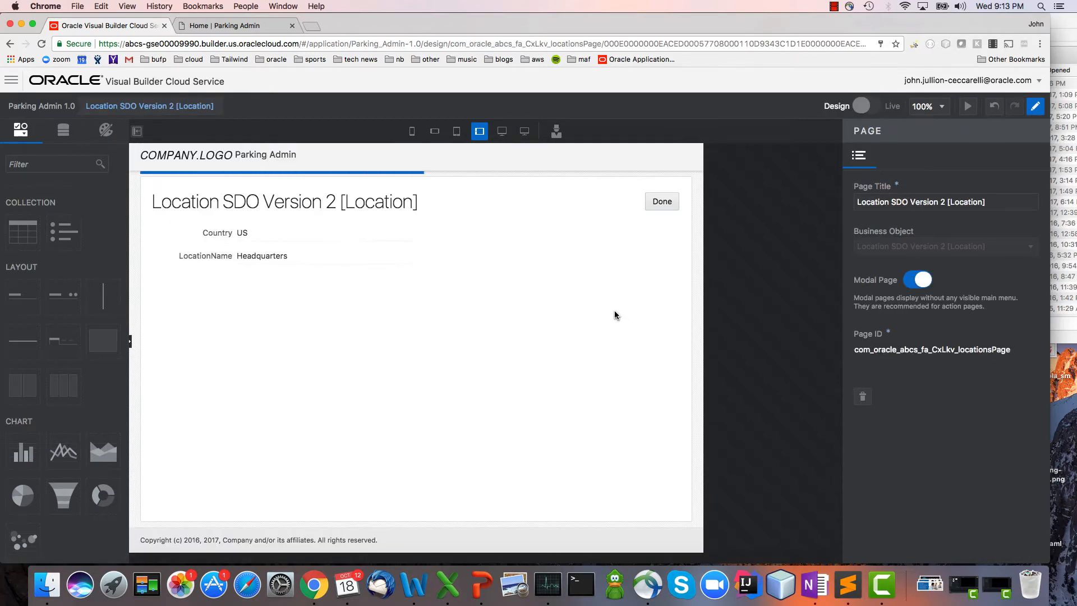
click(318, 214)
drag(990, 200, 694, 203)
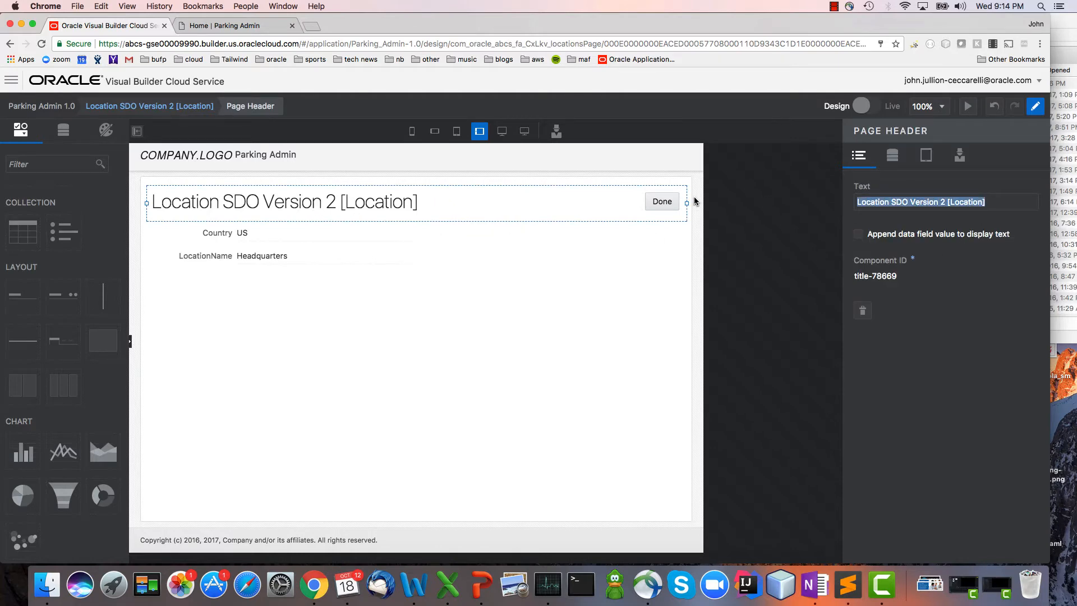
text(Parking Spots for)
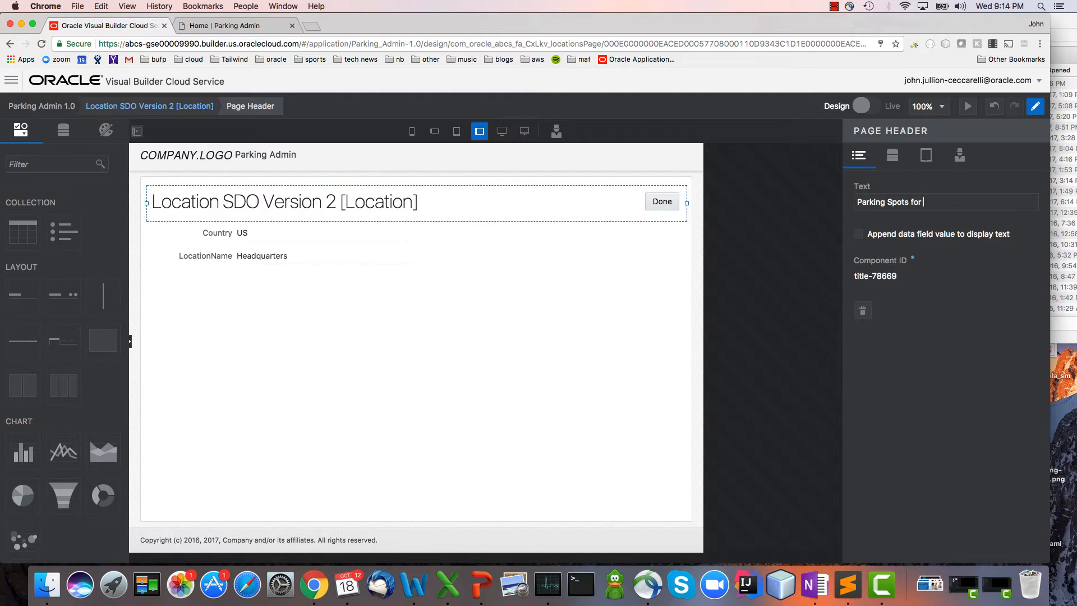
Append a data field value to the page header, using LocationName from the Location SDO Version 2 [Location] object.
click(928, 241)
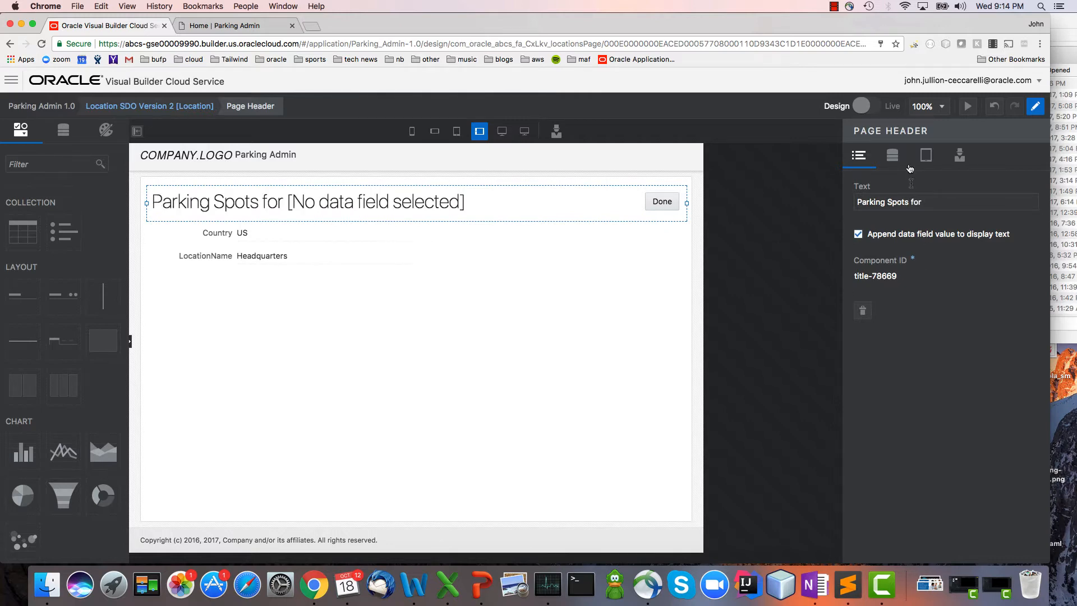
click(924, 203)
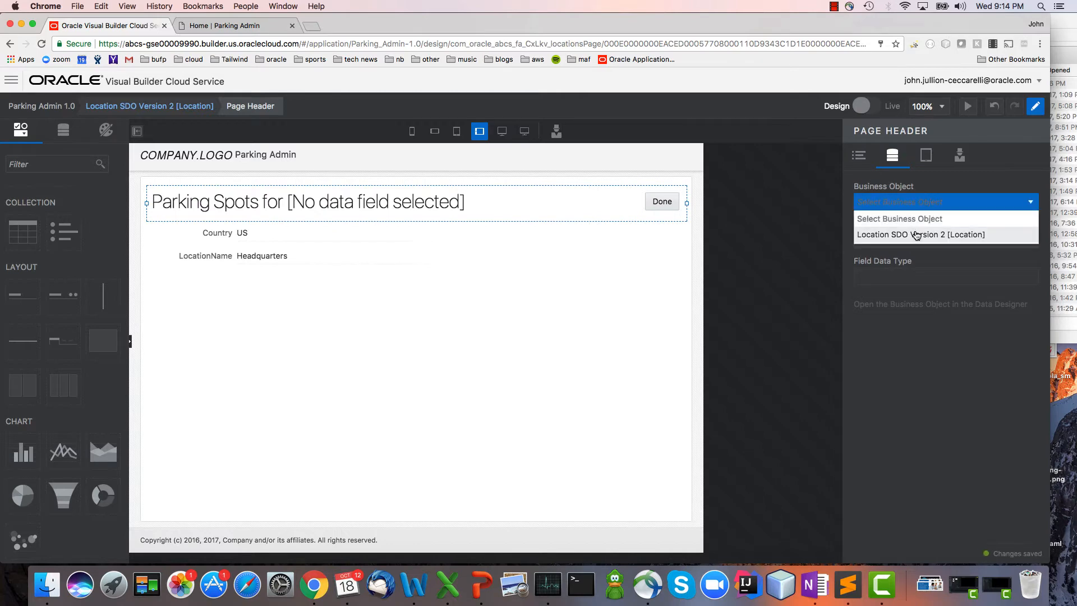
click(921, 235)
click(918, 240)
click(911, 352)
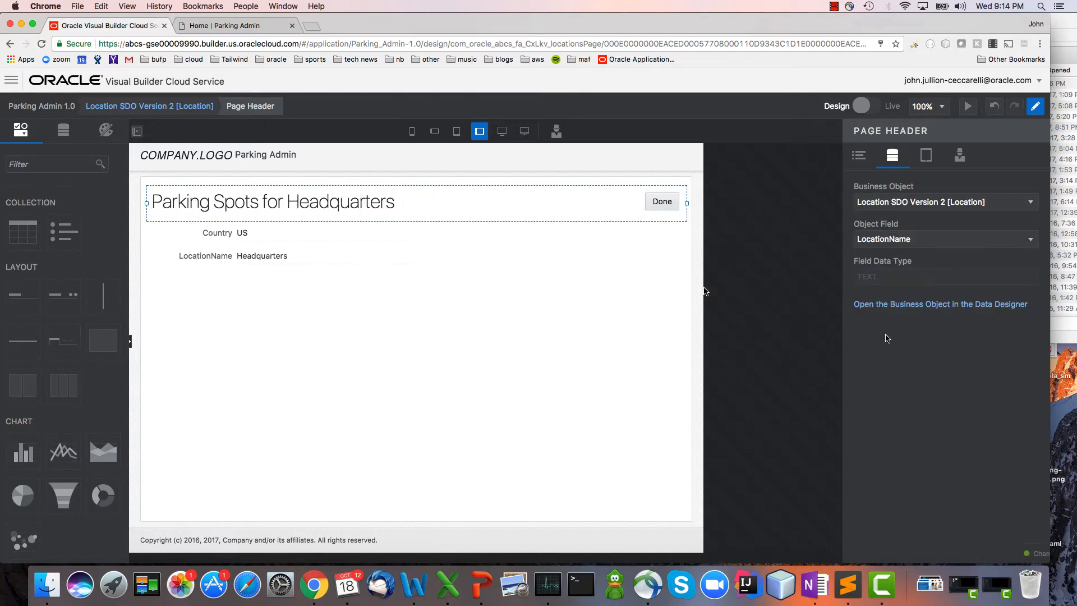
Delete the LocationName field from the page and add Address Line 1 from Location SDO Version 2 [Location] as a text field above Country.
click(205, 262)
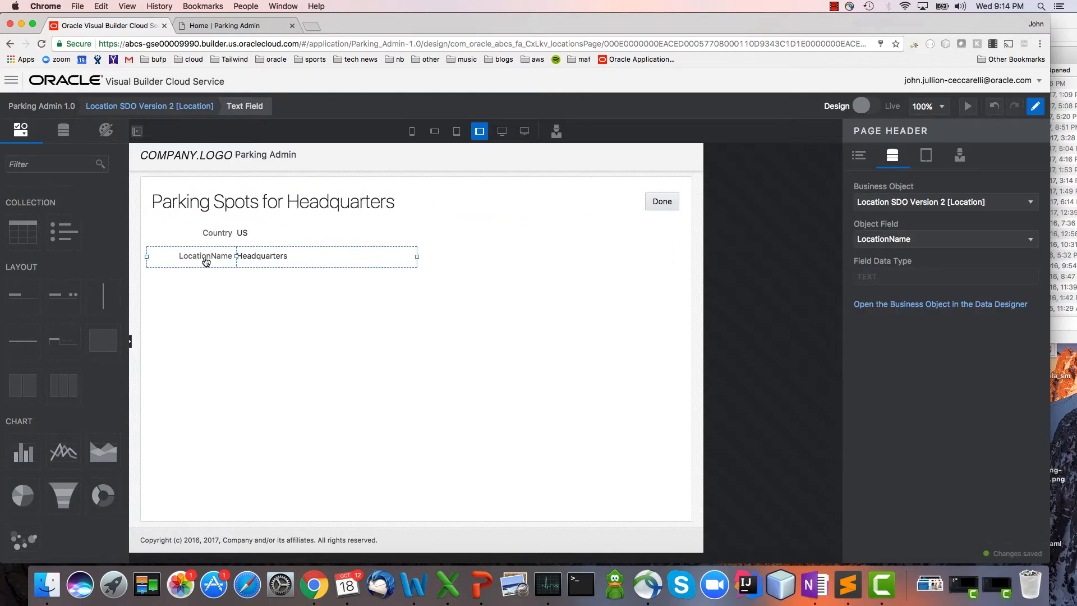
key(Delete)
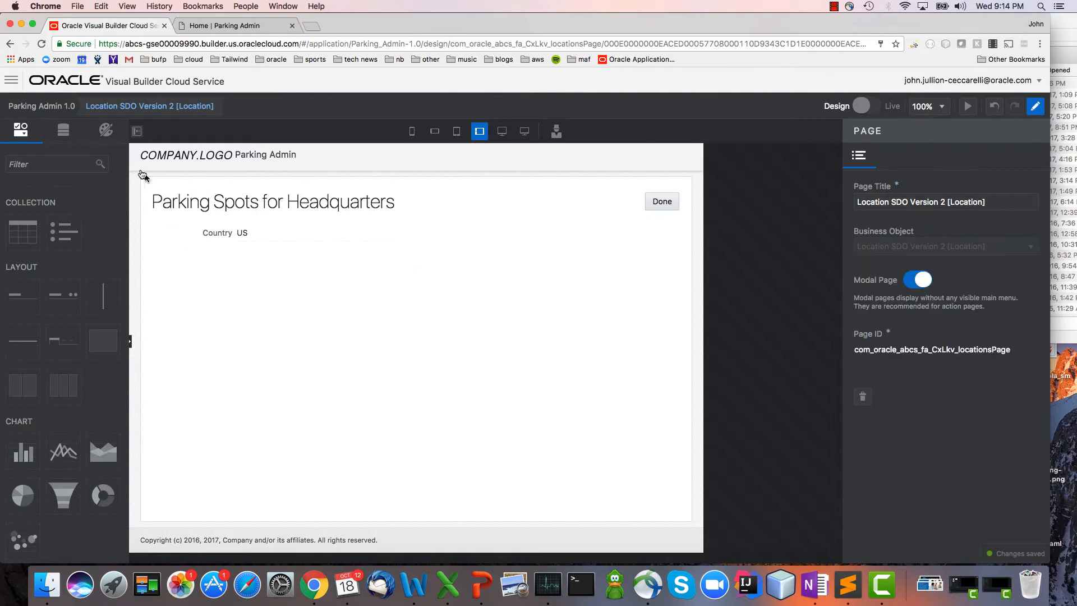
click(59, 132)
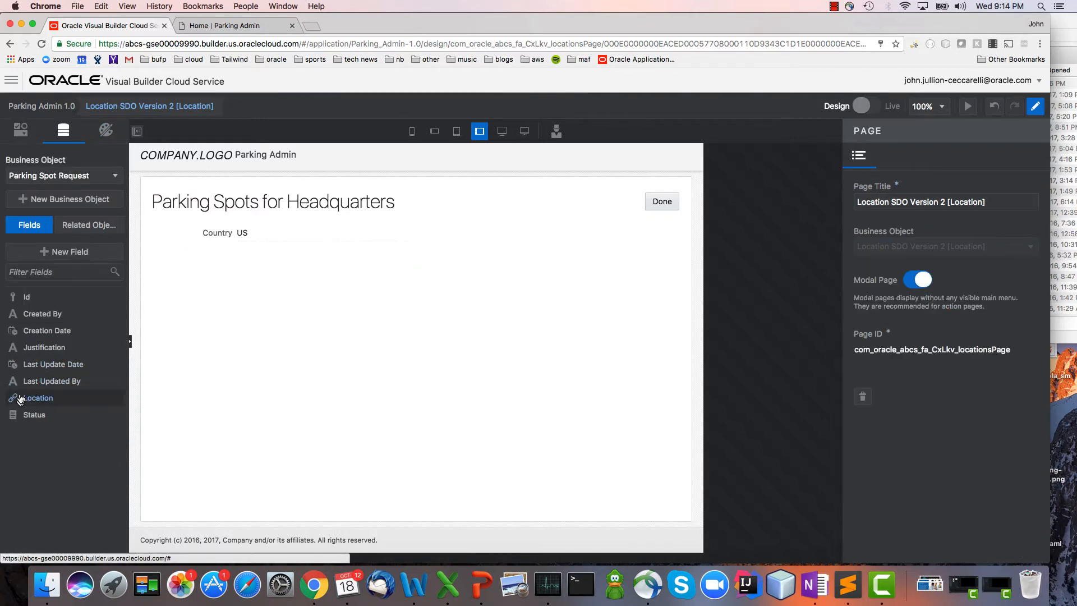
click(62, 176)
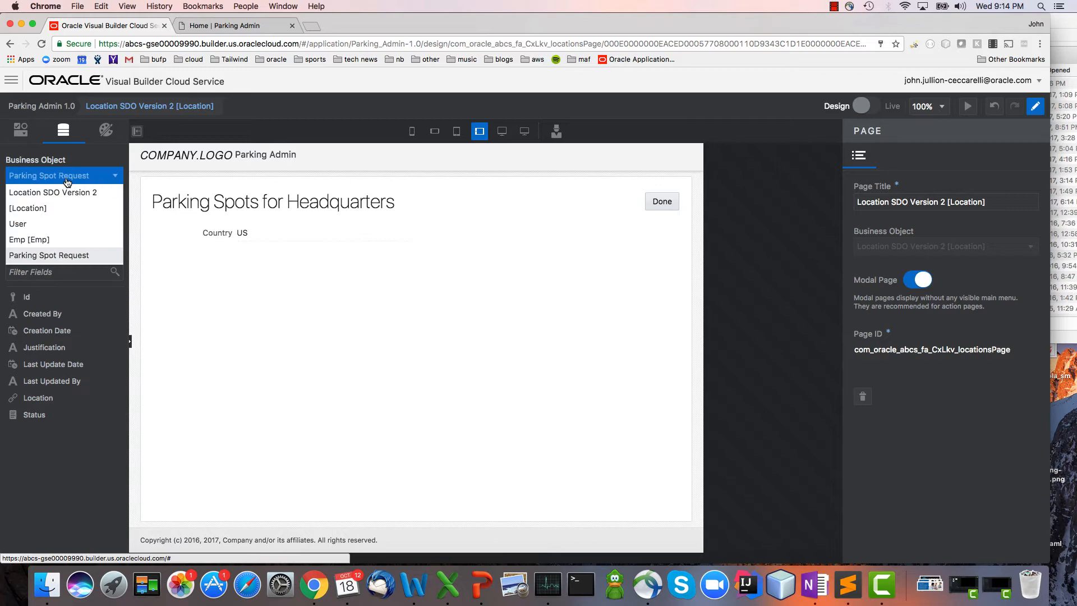
click(69, 212)
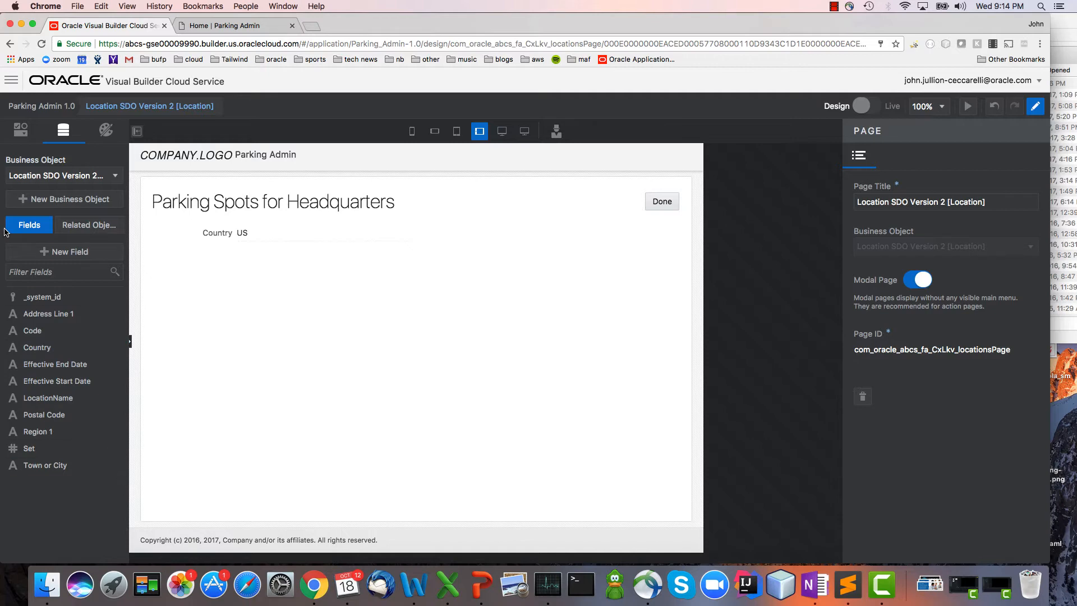
drag(48, 313, 149, 230)
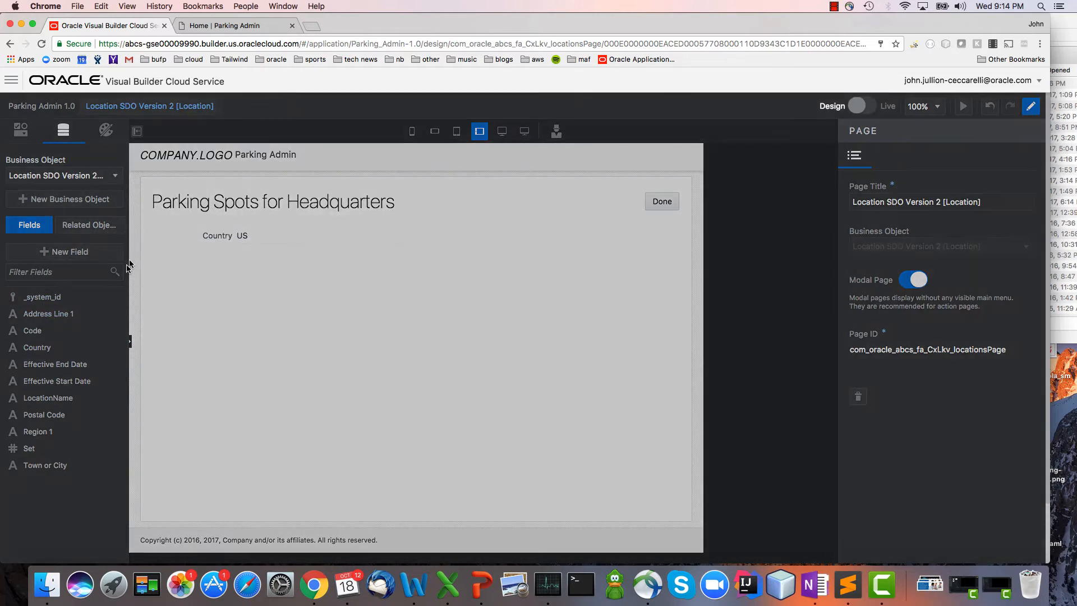
click(187, 270)
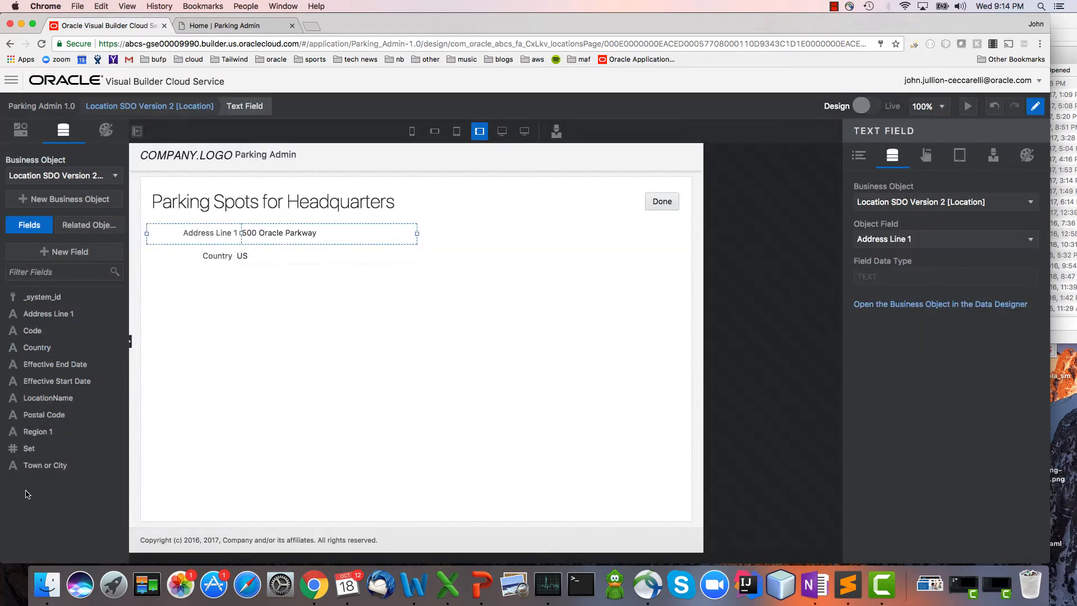
Add Town or City, Region 1 and Postal Code as text fields, in that order, between Address Line 1 and Country.
drag(40, 467, 151, 251)
click(168, 297)
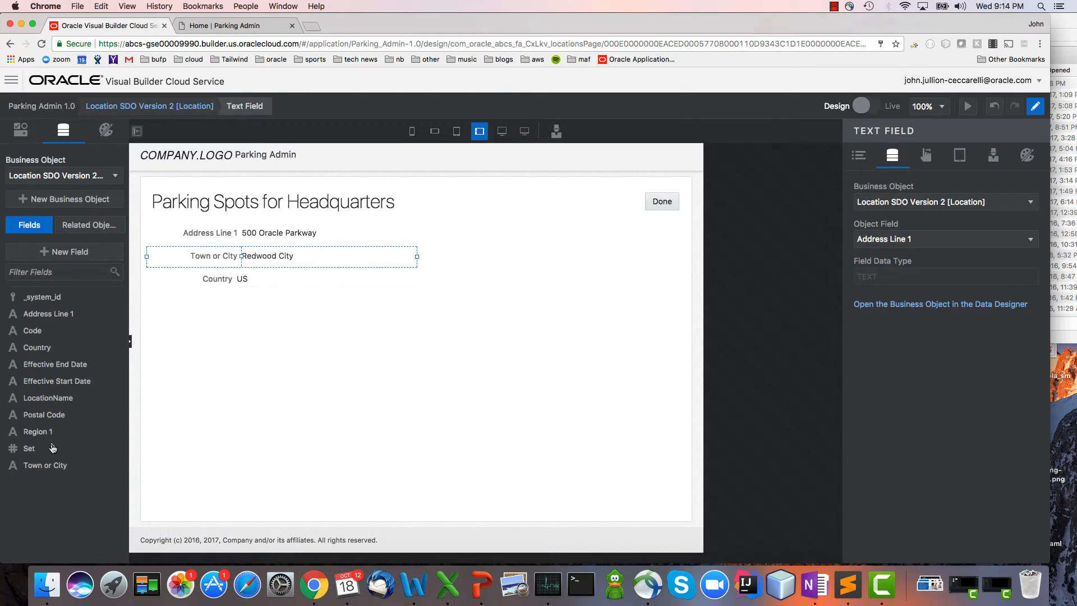
drag(57, 430, 168, 276)
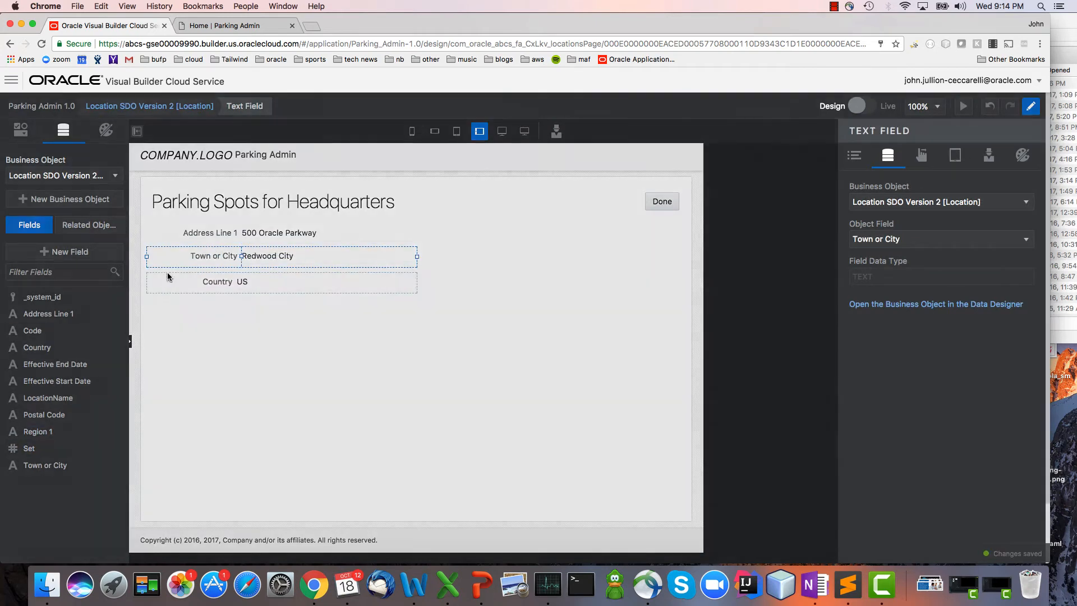
click(173, 307)
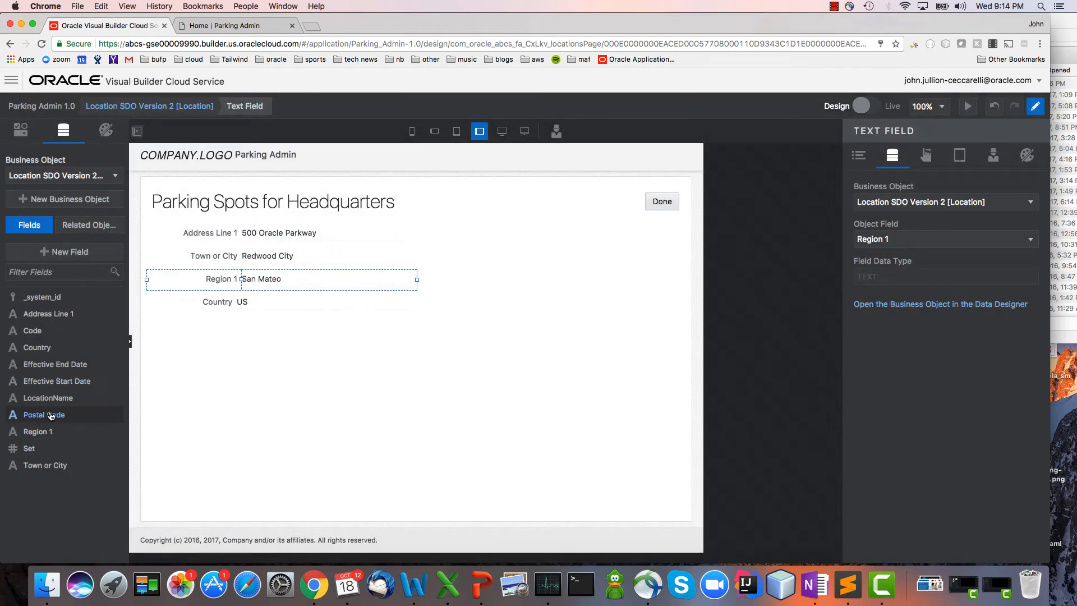
drag(45, 414, 147, 291)
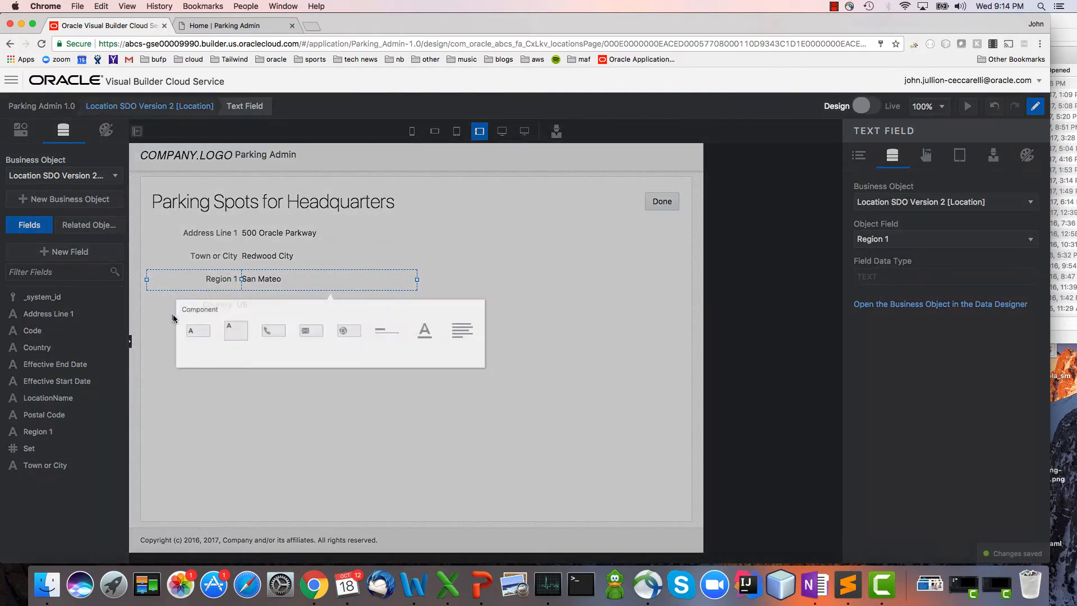
click(182, 339)
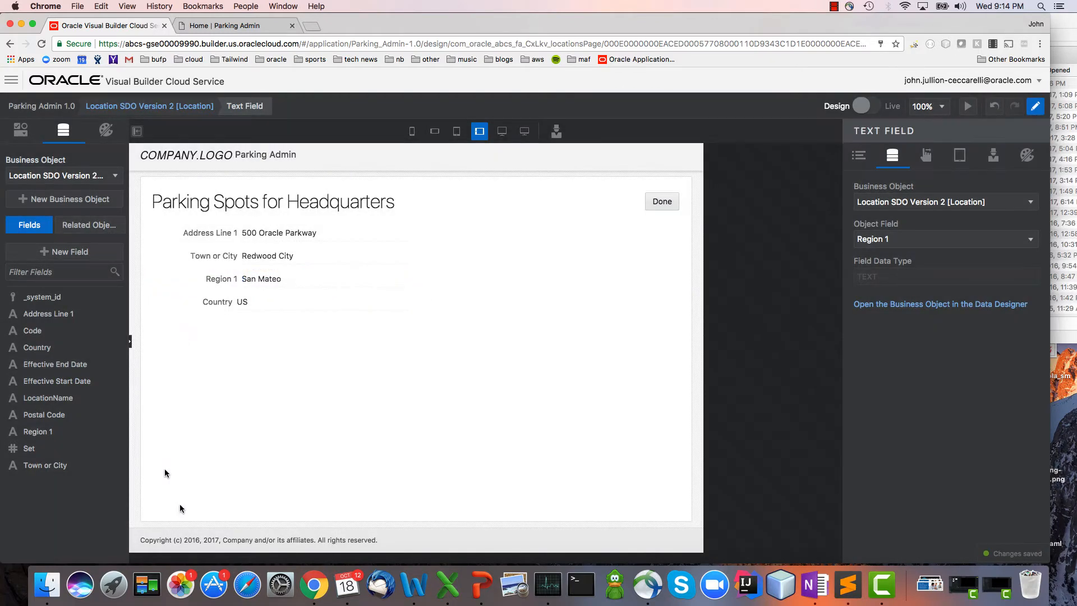
Add a title component below the Country field with the text "Parking Spots" and heading level 2.
click(227, 437)
click(21, 129)
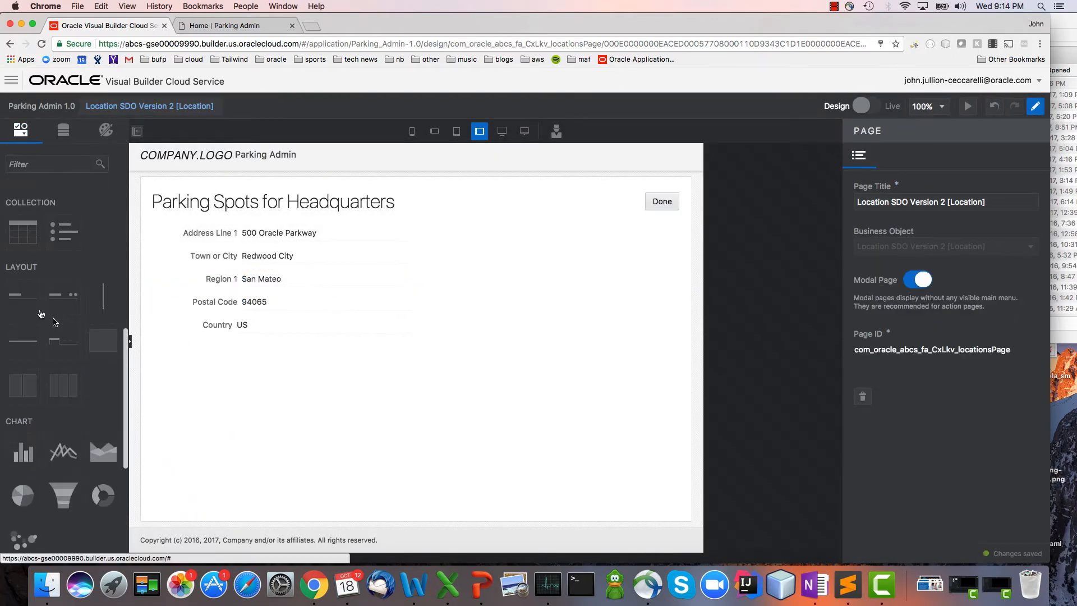
drag(22, 295, 185, 386)
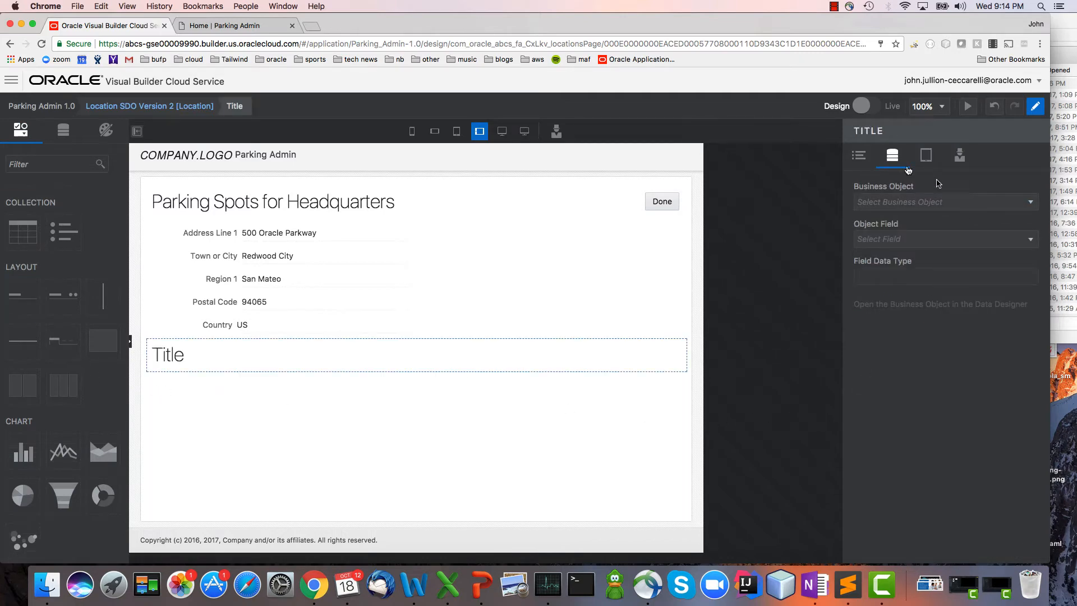
click(858, 156)
click(922, 202)
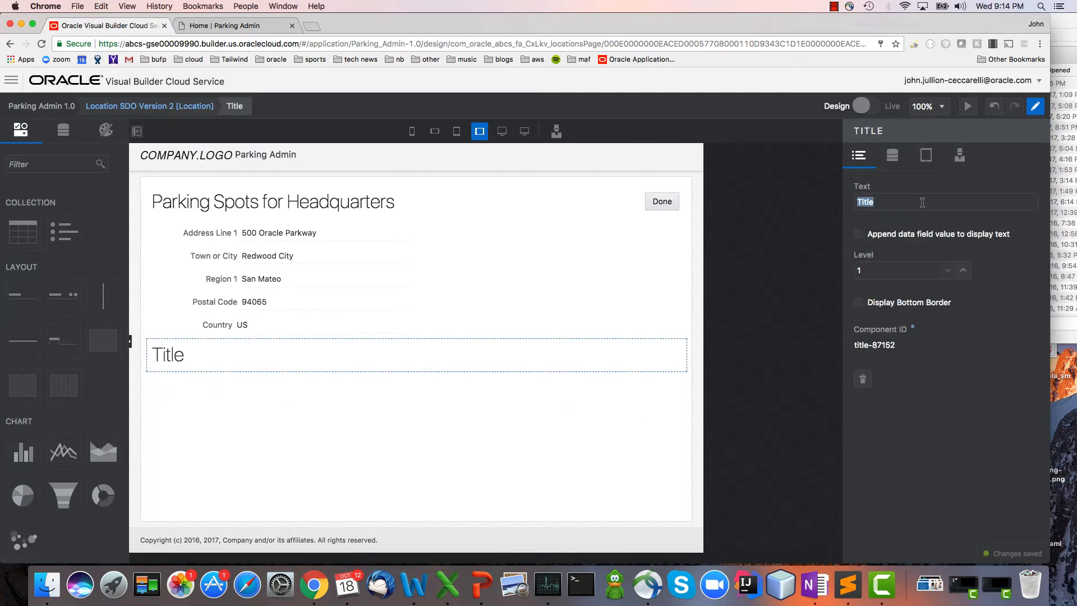
text(Parking Spots)
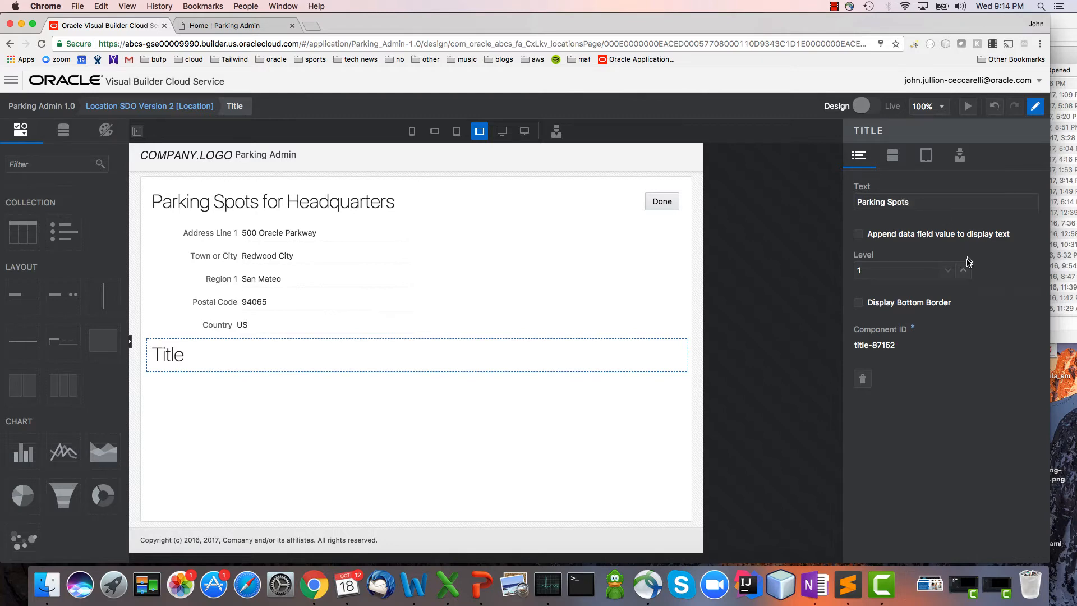
click(963, 269)
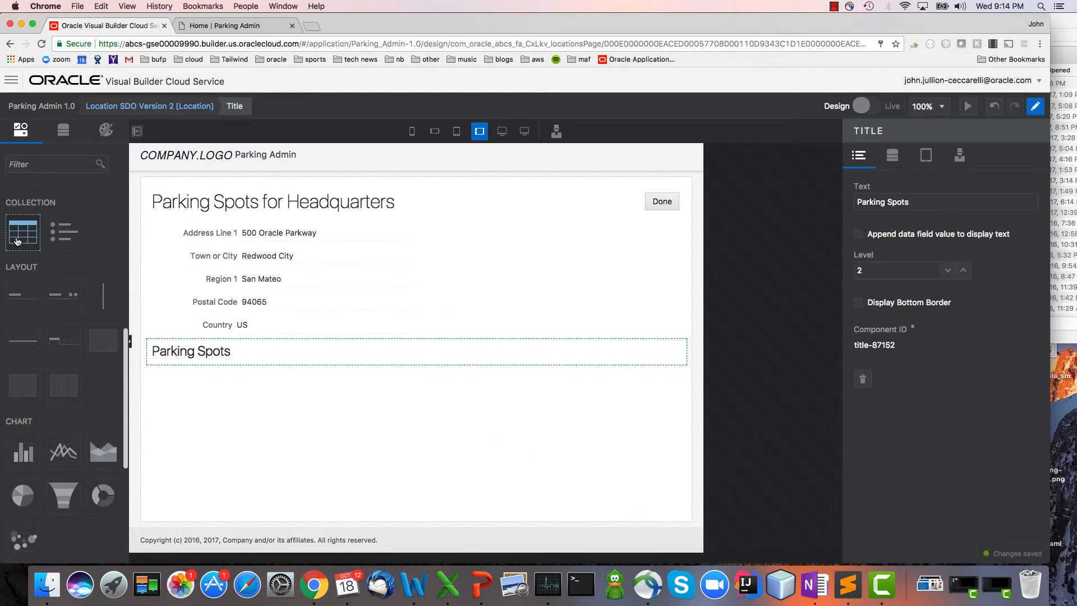
Add a table below the Parking Spots title, based on a new child business object labelled Parking Spot.
drag(23, 231, 190, 427)
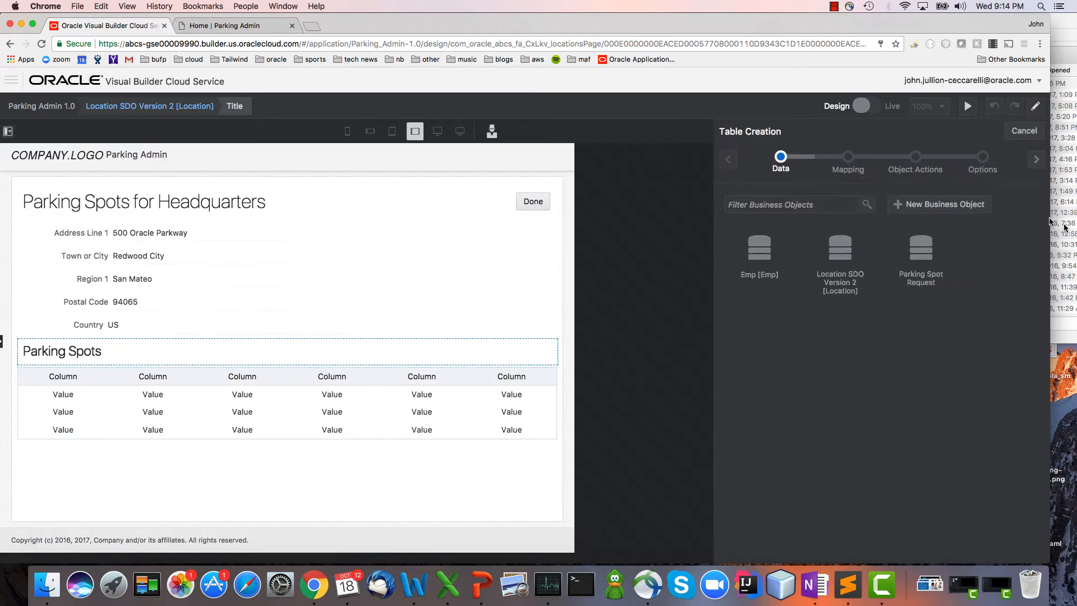
click(962, 208)
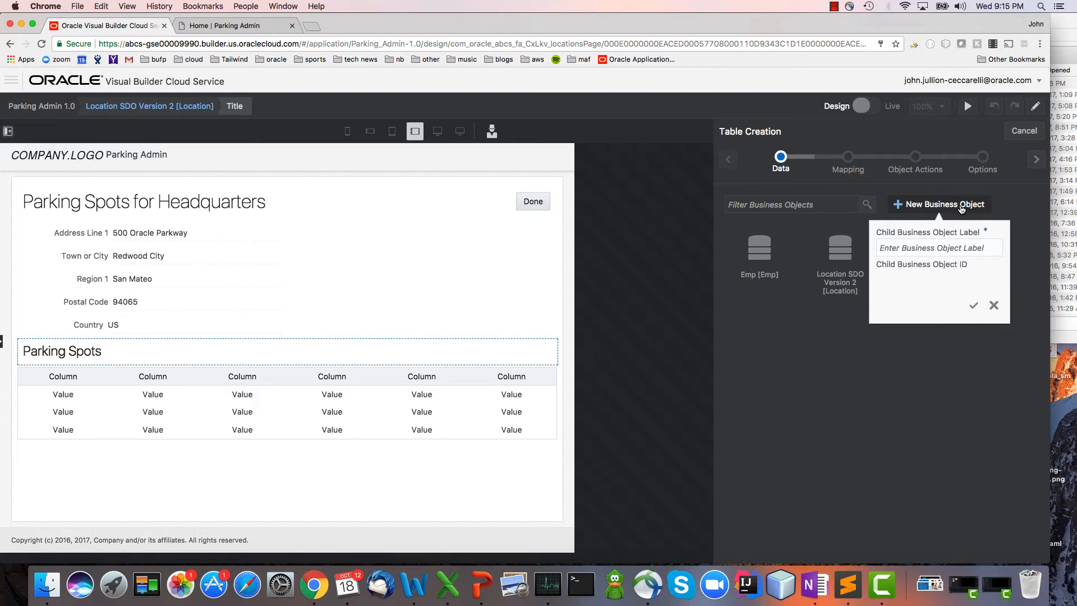
text(Parking Spot)
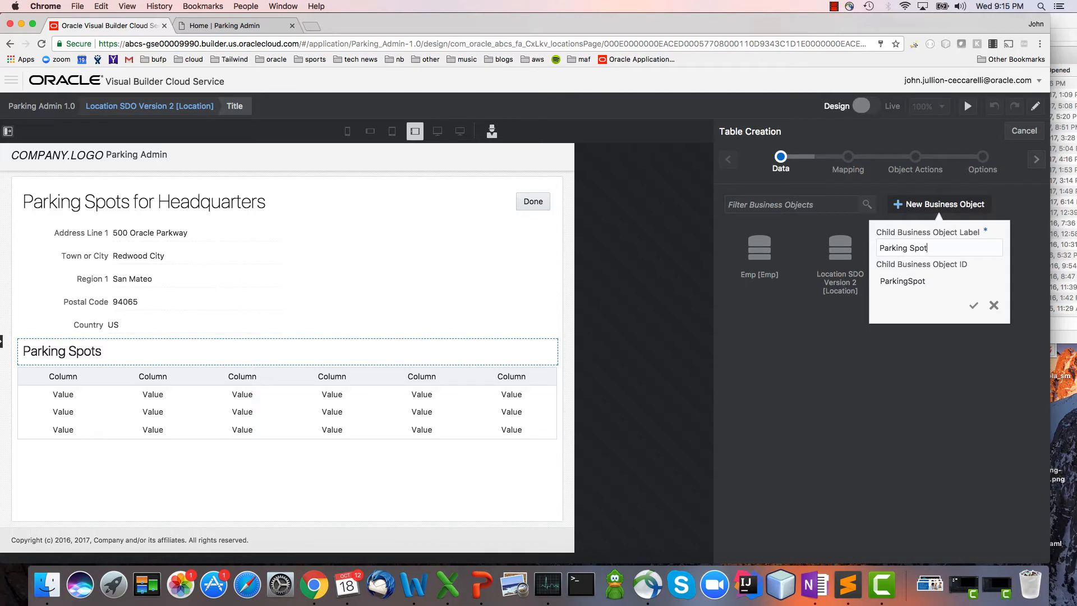
key(Return)
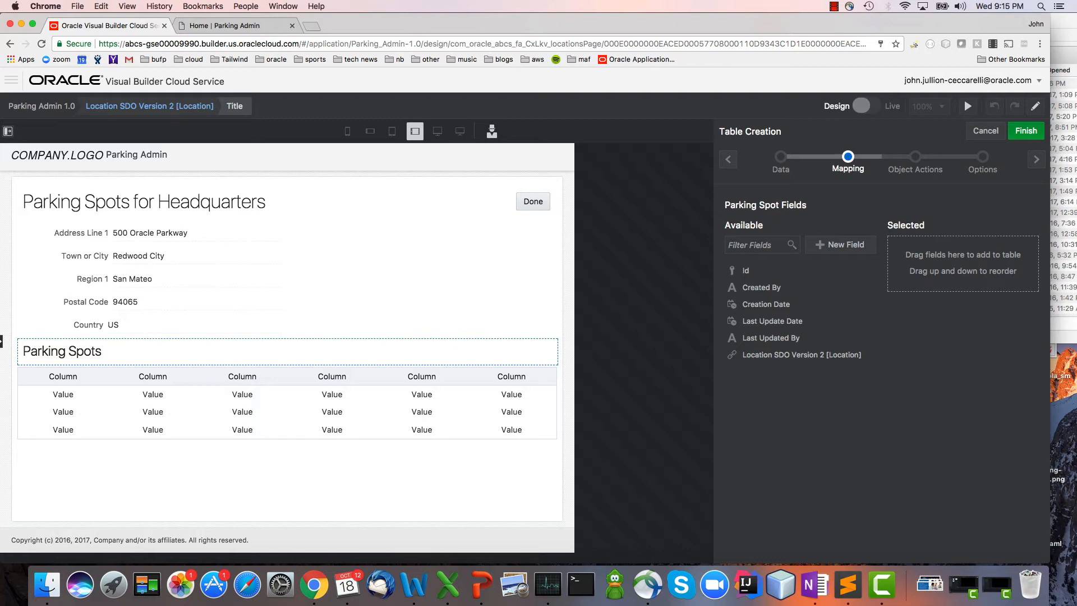
Create two text fields, Code and Floor, on the Parking Spot object for the table's columns.
click(847, 253)
text(Code)
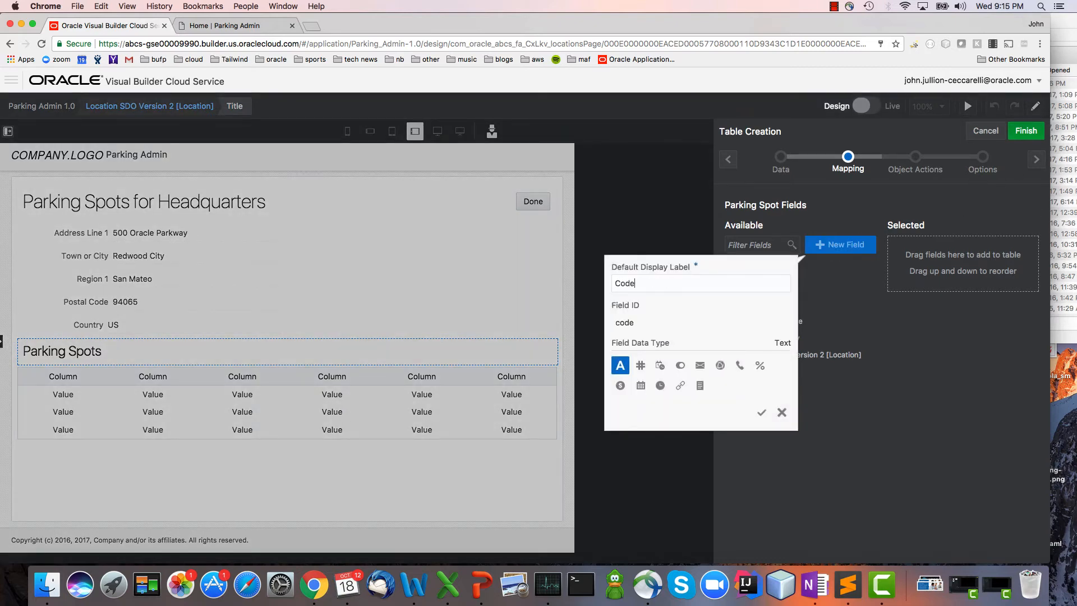
key(Return)
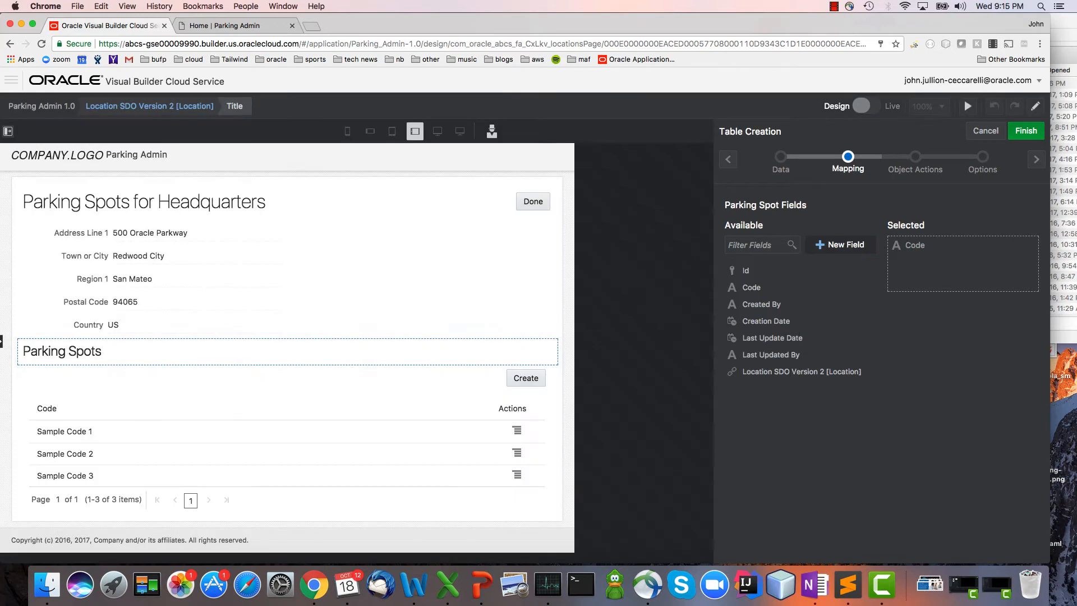
click(864, 250)
text(Floor)
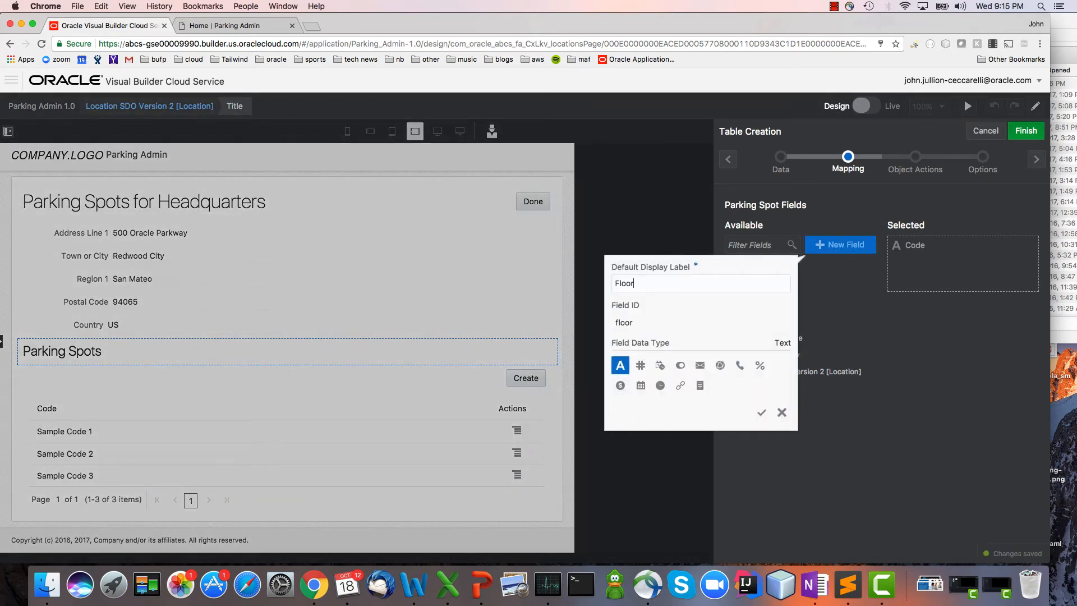
key(Return)
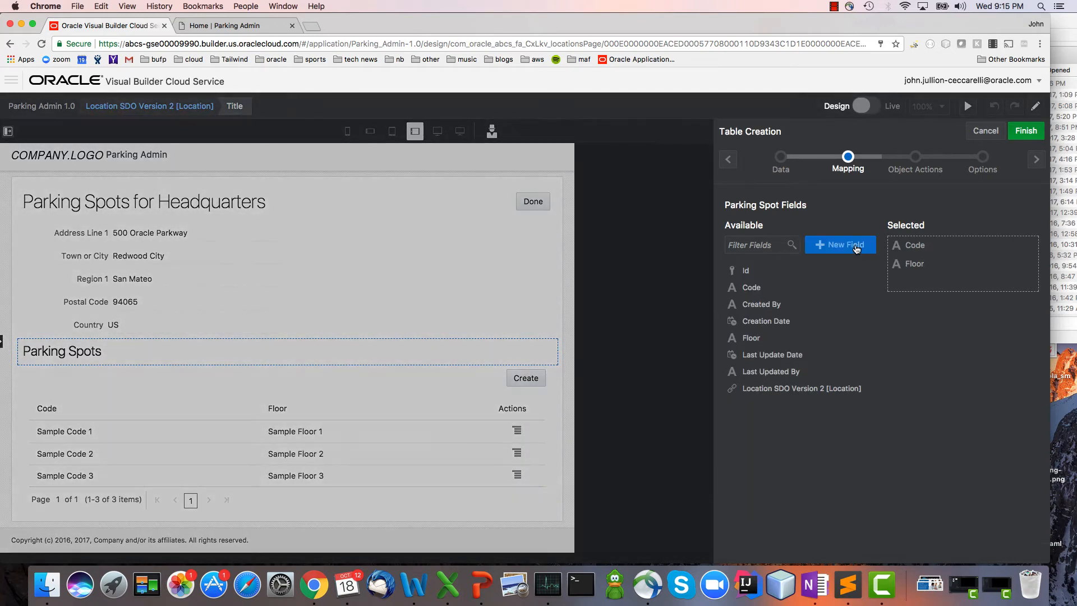
Create an Assigned To reference field on Parking Spot that references Emp [Emp] and displays UserName by default.
click(856, 250)
text(Assig)
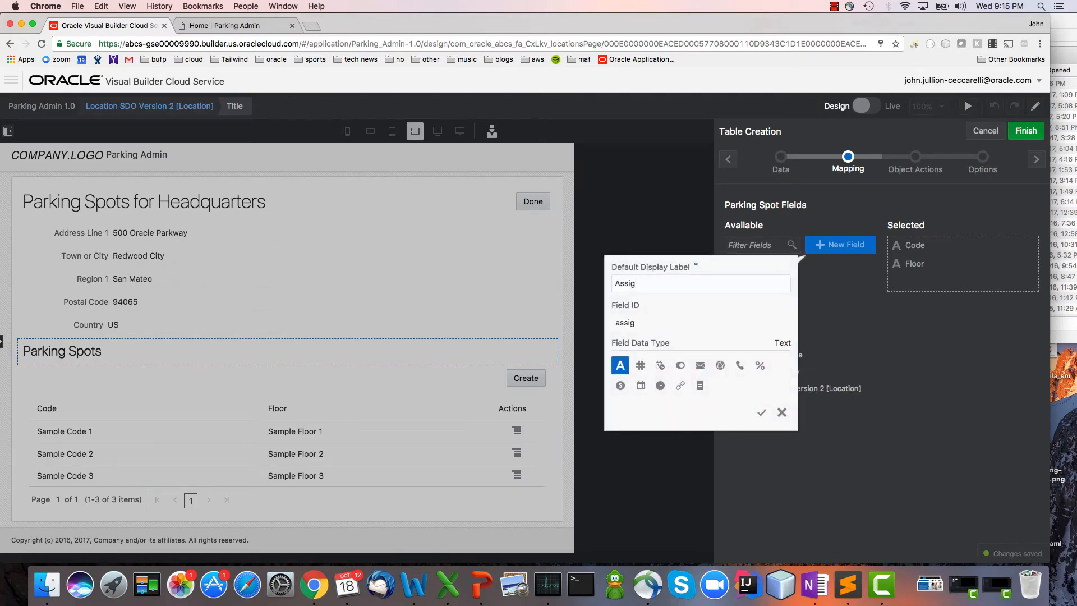
text(ned To)
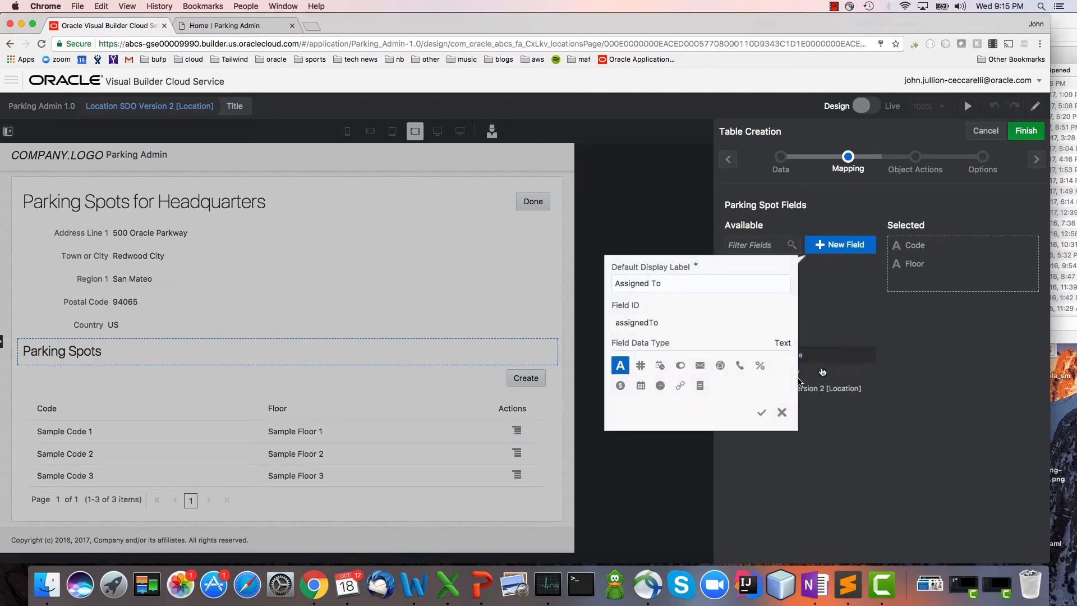
click(680, 385)
click(705, 421)
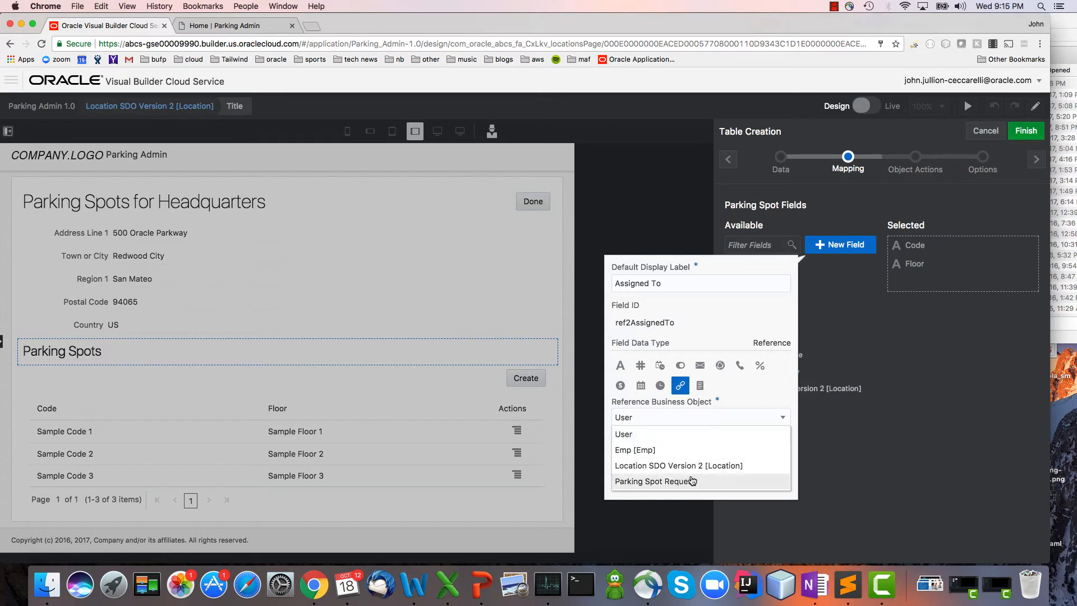
click(701, 447)
click(703, 466)
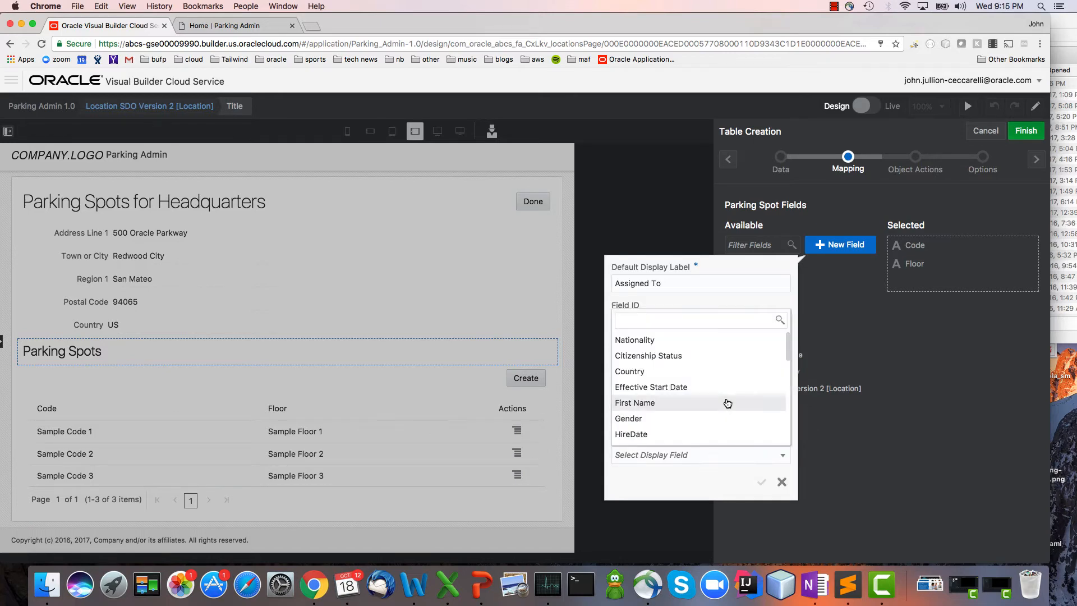
scroll(725, 413, down, 3)
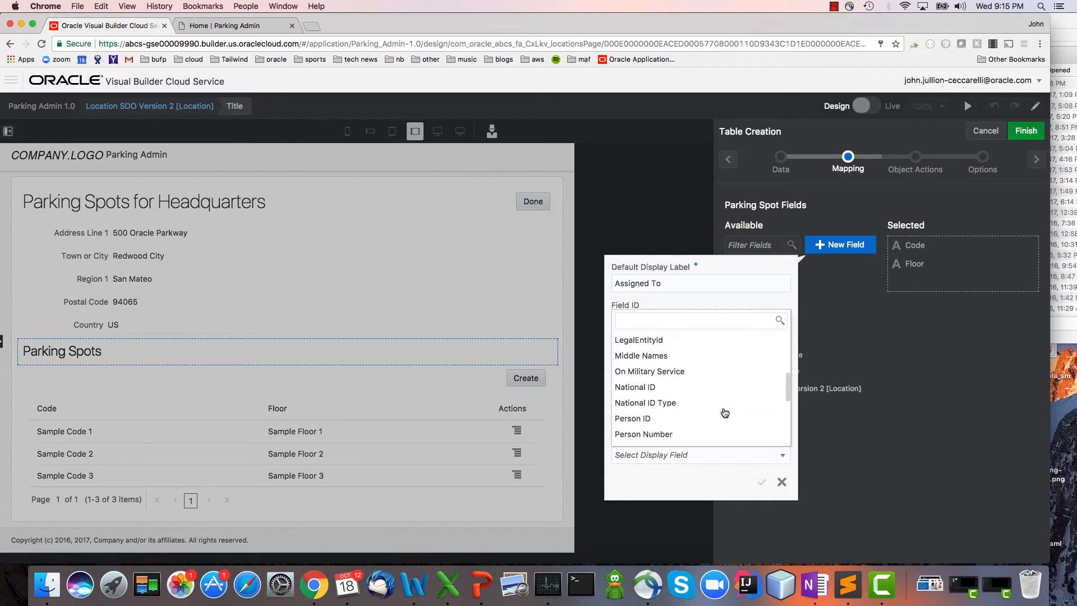
text(user)
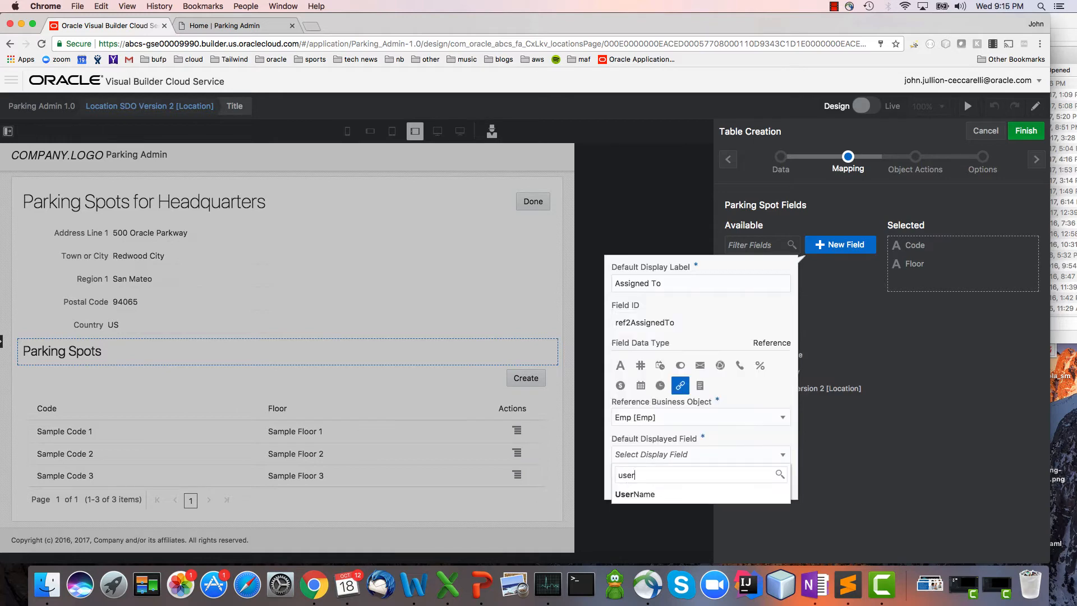
key(Down)
key(Return)
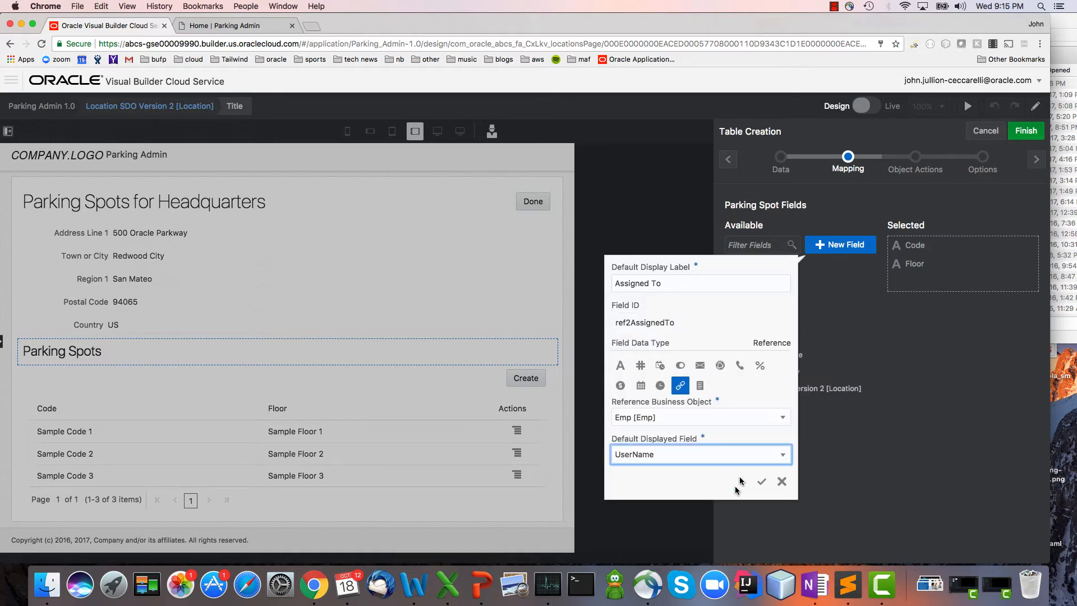
click(761, 481)
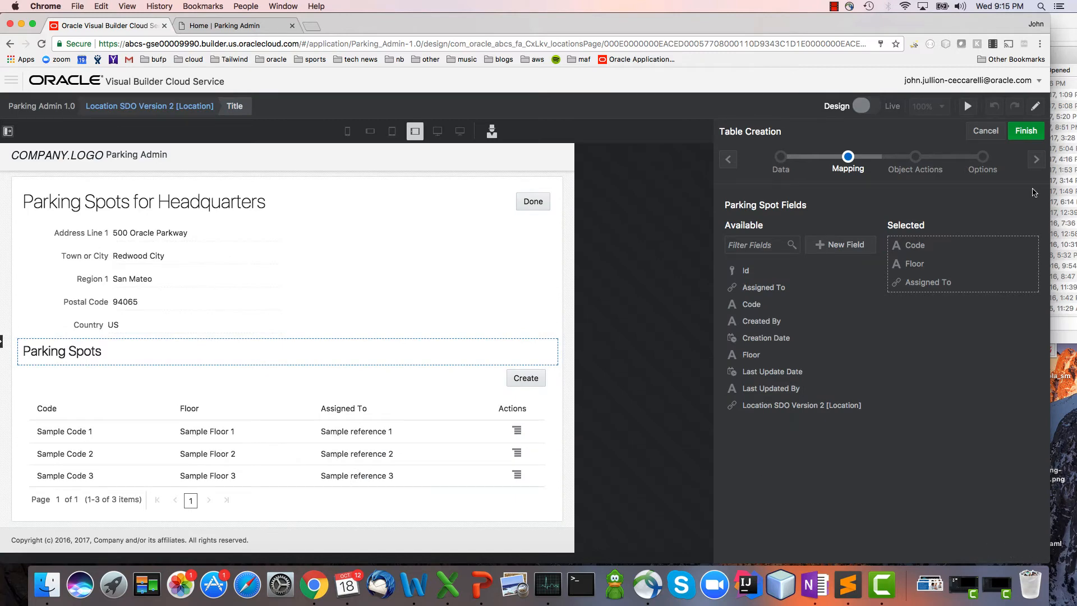
Turn off the Create and Delete default actions for the Parking Spot table.
click(1035, 159)
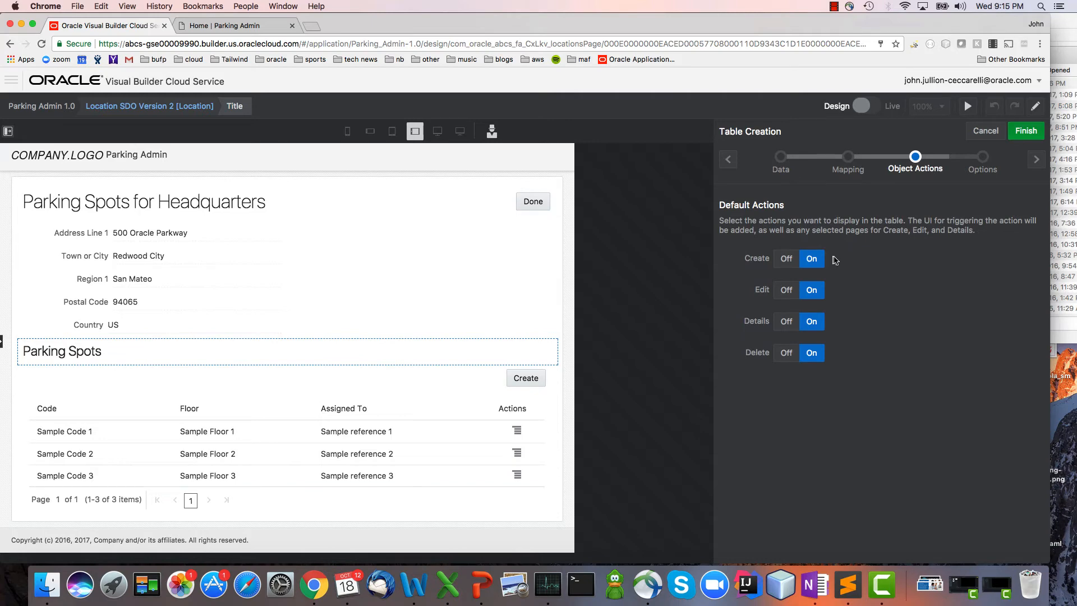
click(786, 259)
click(782, 358)
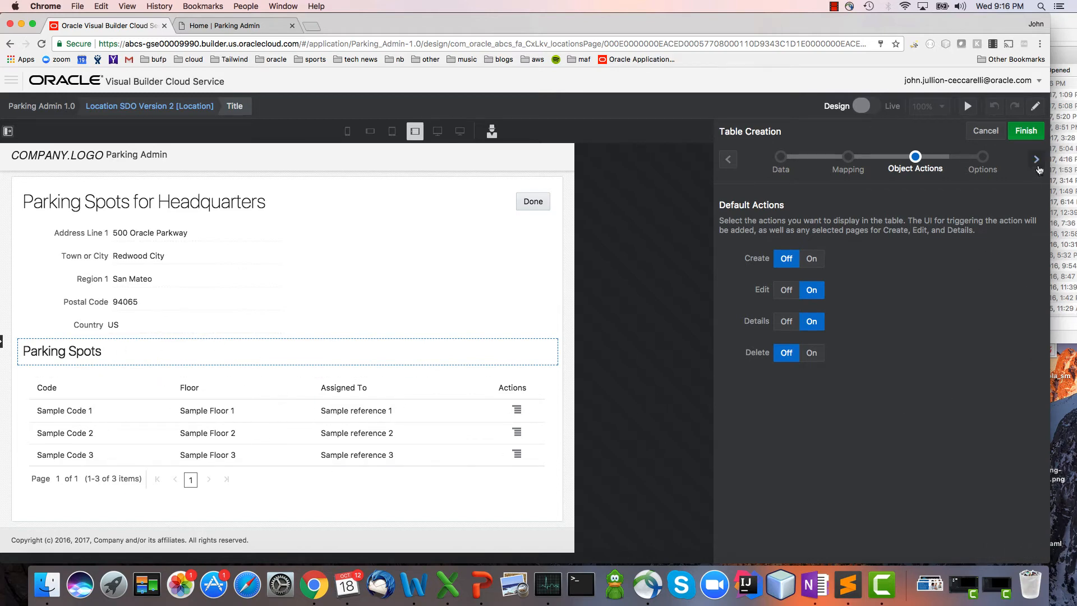
Turn on the basic filter on the Code field for the Parking Spot table and finish creating the table.
click(1036, 160)
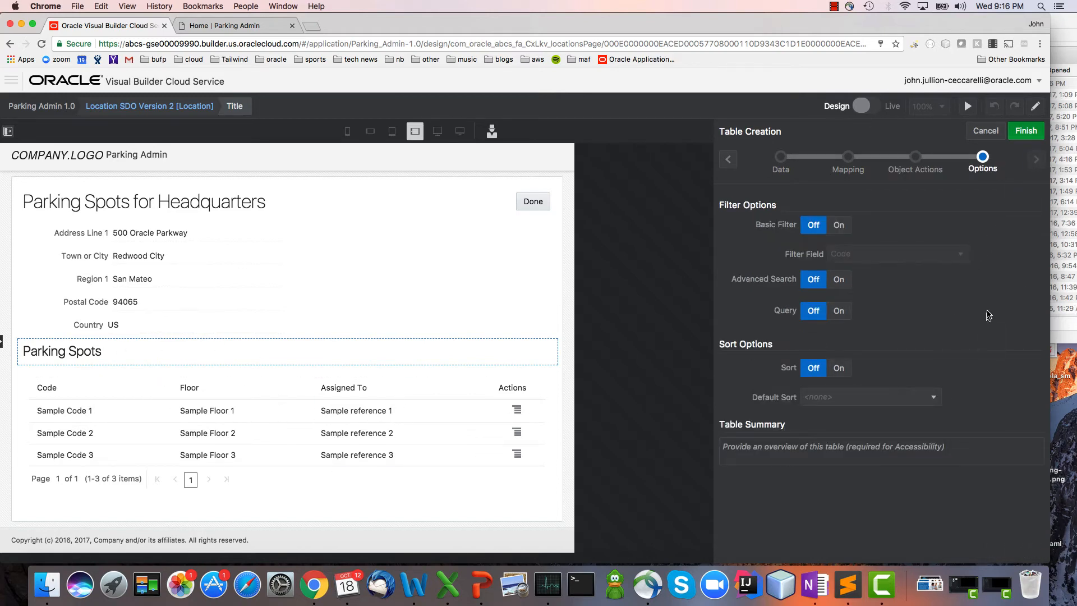
click(728, 159)
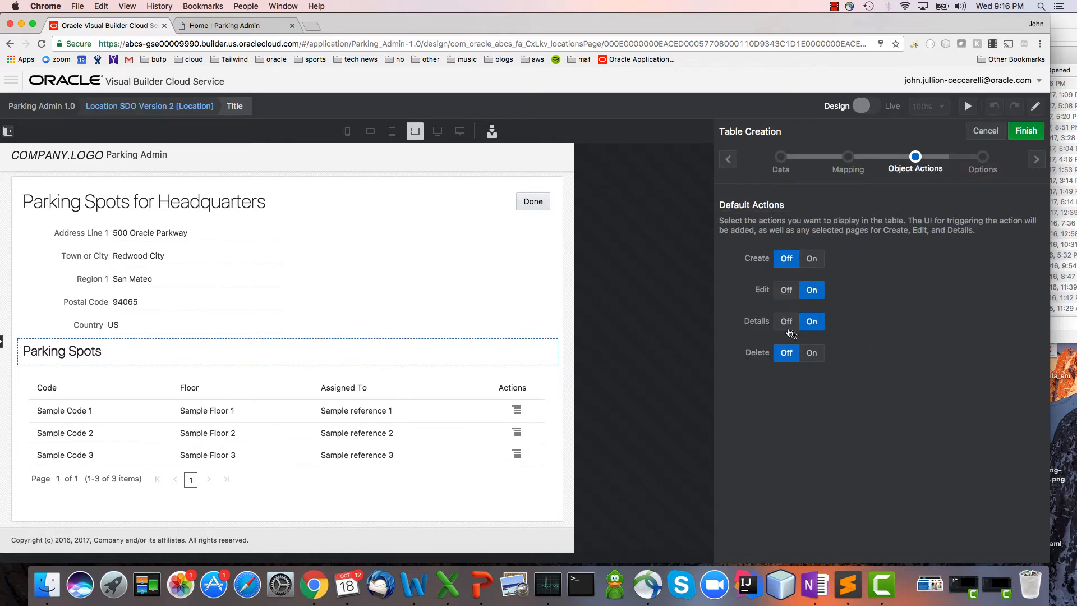
click(1035, 159)
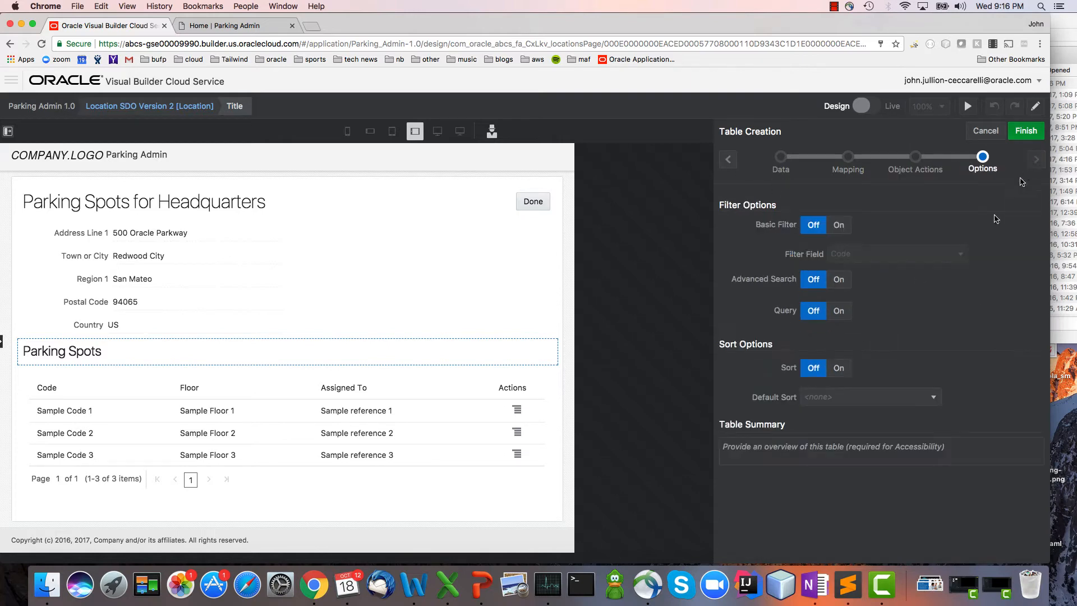
click(839, 225)
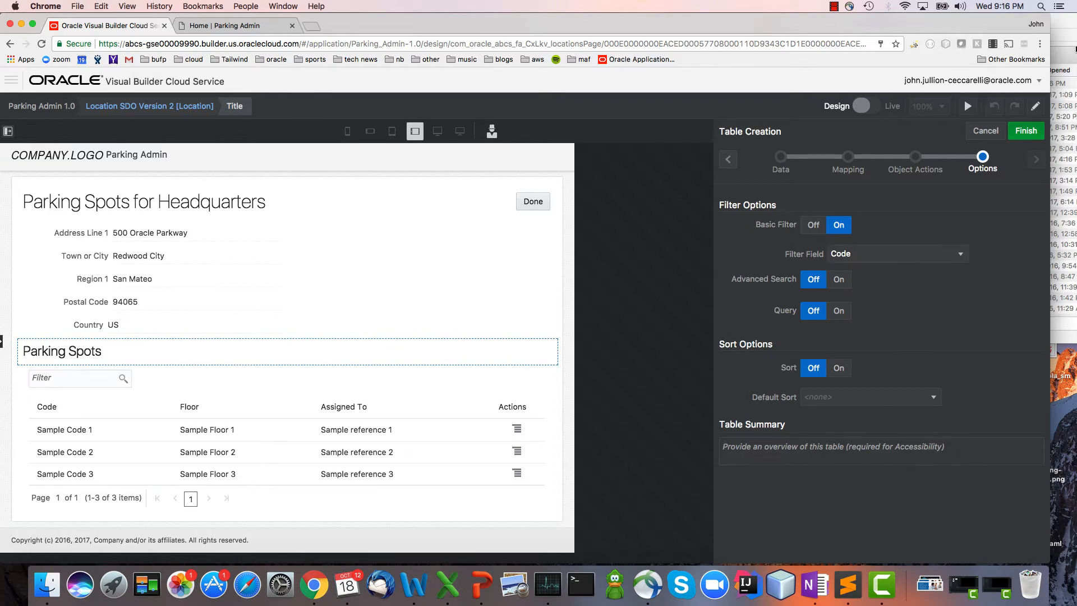
click(1025, 133)
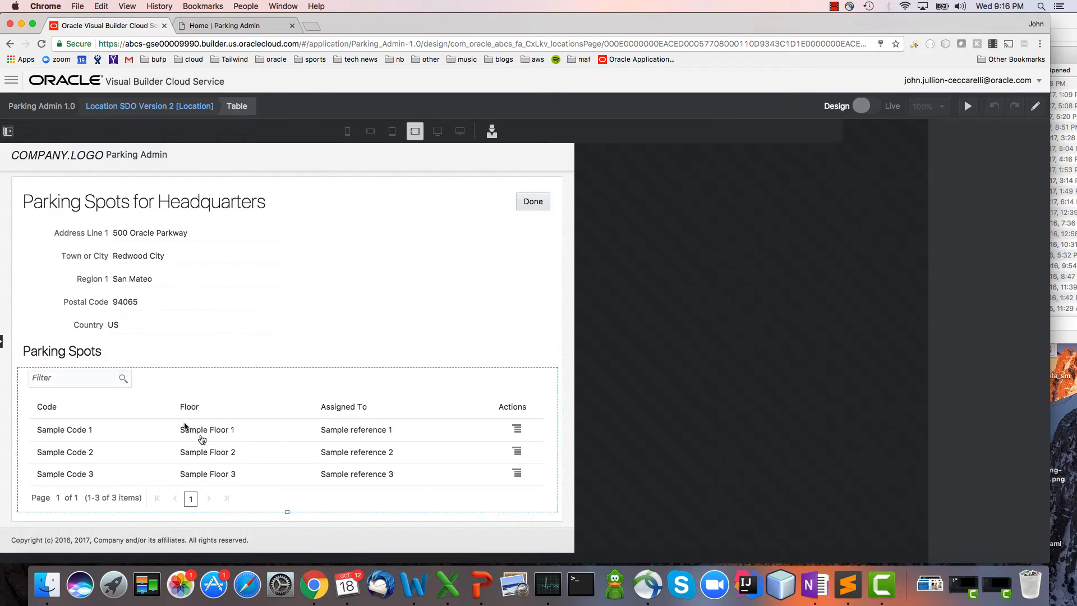
Add the predefined Edit Parking Spot action to the Code column of the Parking Spots table.
click(228, 422)
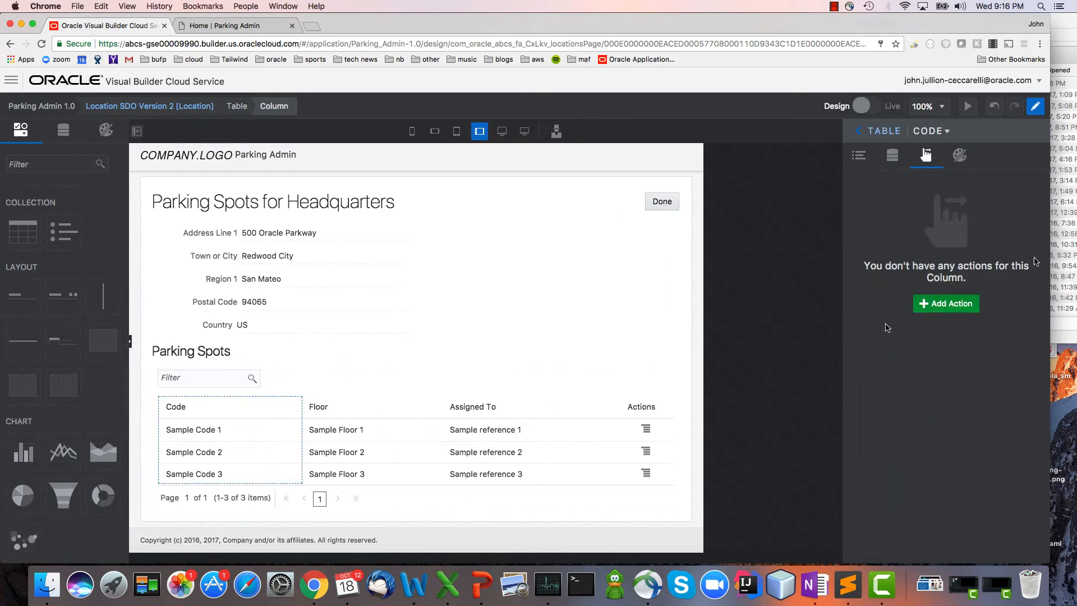
click(949, 304)
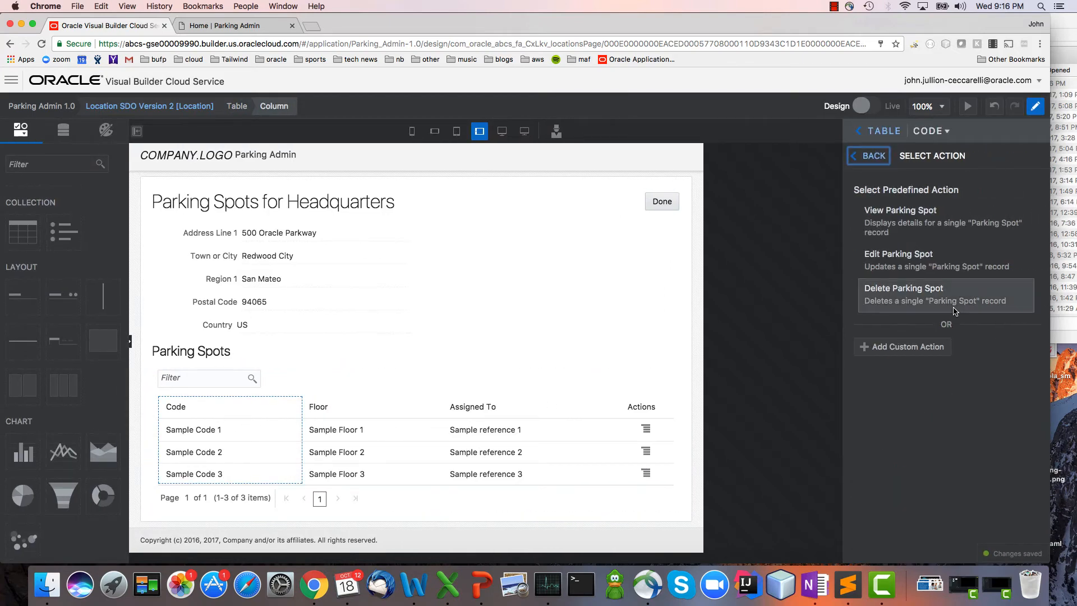
click(977, 268)
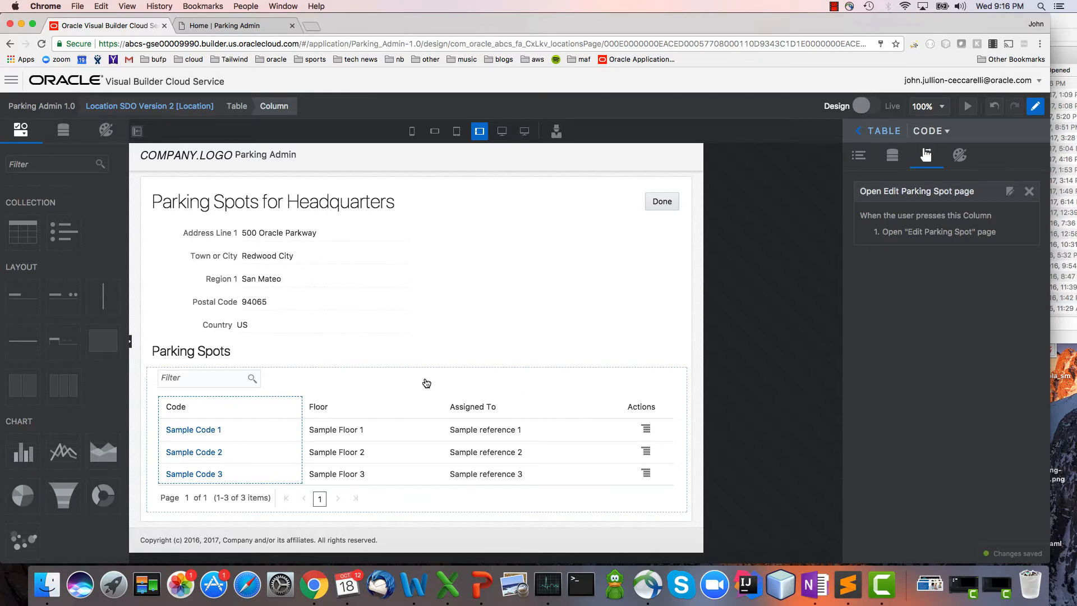
Delete the Edit Parking Spot action from the Parking Spots table itself.
click(429, 382)
click(926, 156)
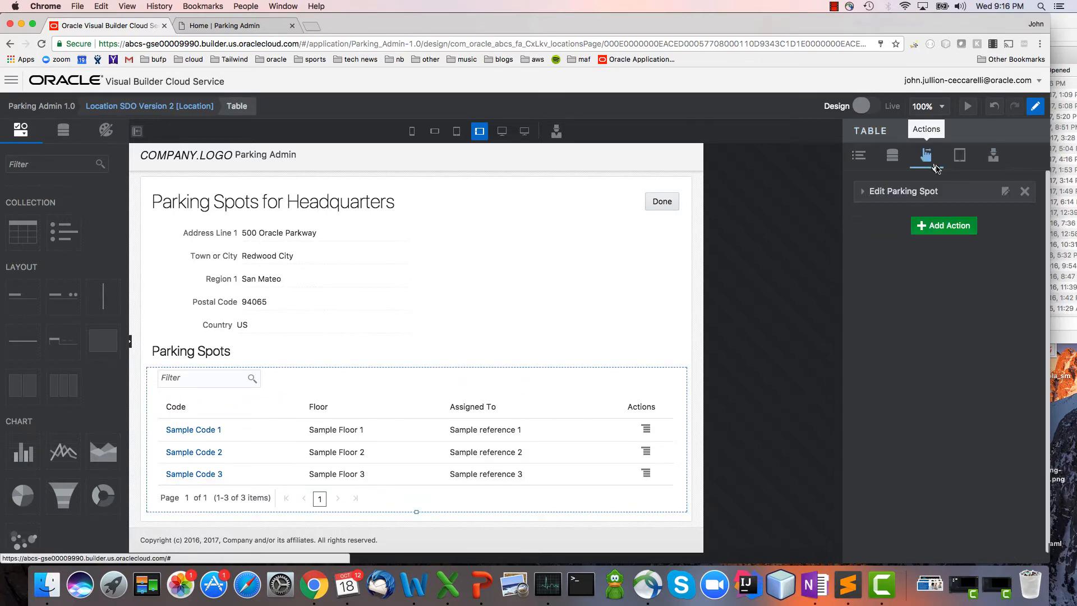
click(1024, 191)
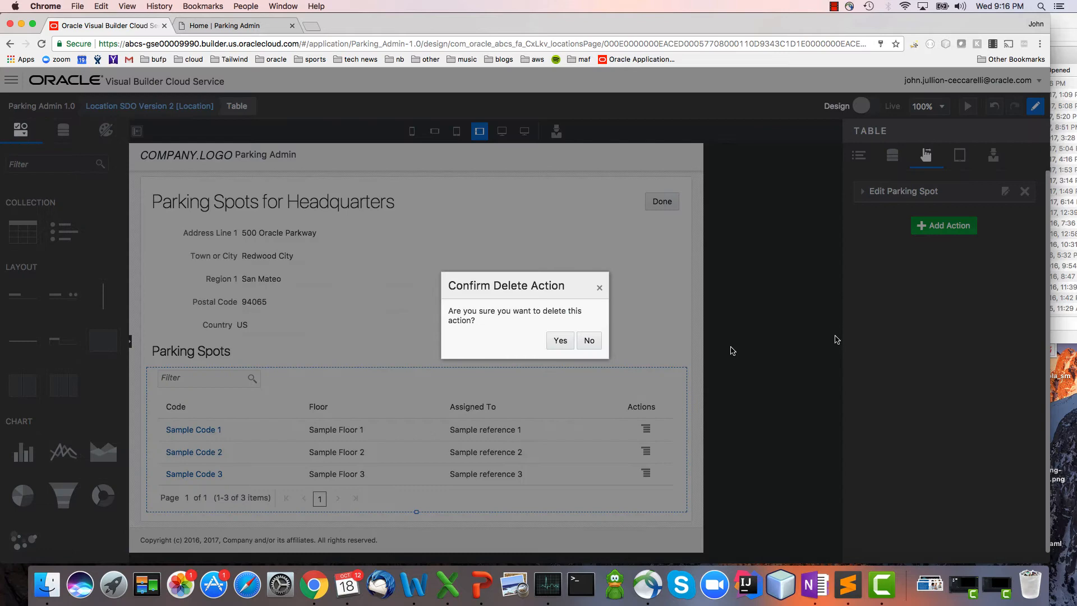
click(559, 339)
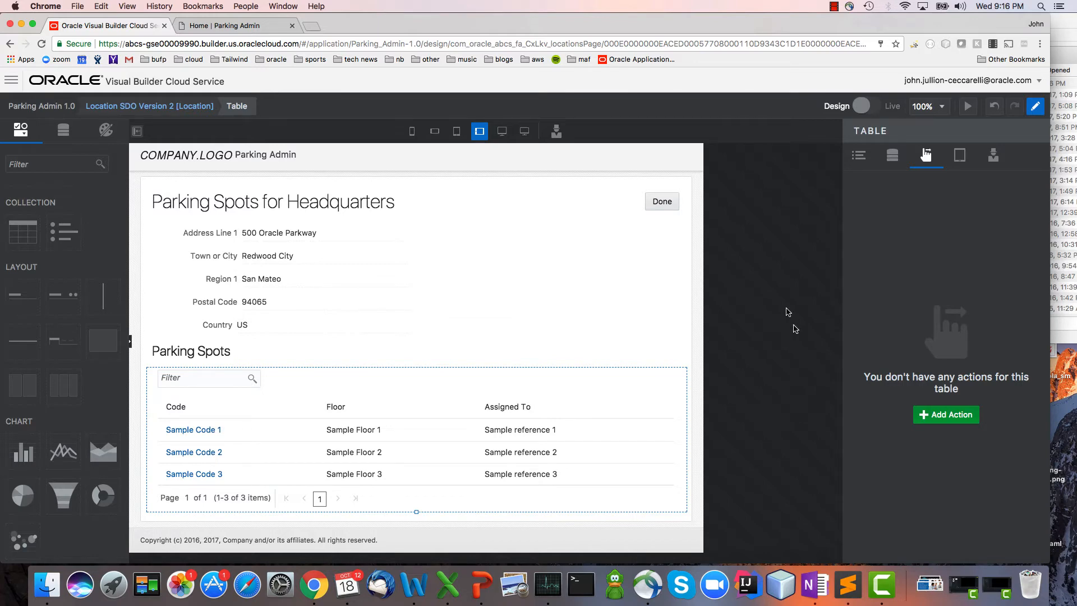
Examine the Parking Spot, Parking Spot Request and Status business objects, including their relationships and the fields of Parking Spot.
click(11, 80)
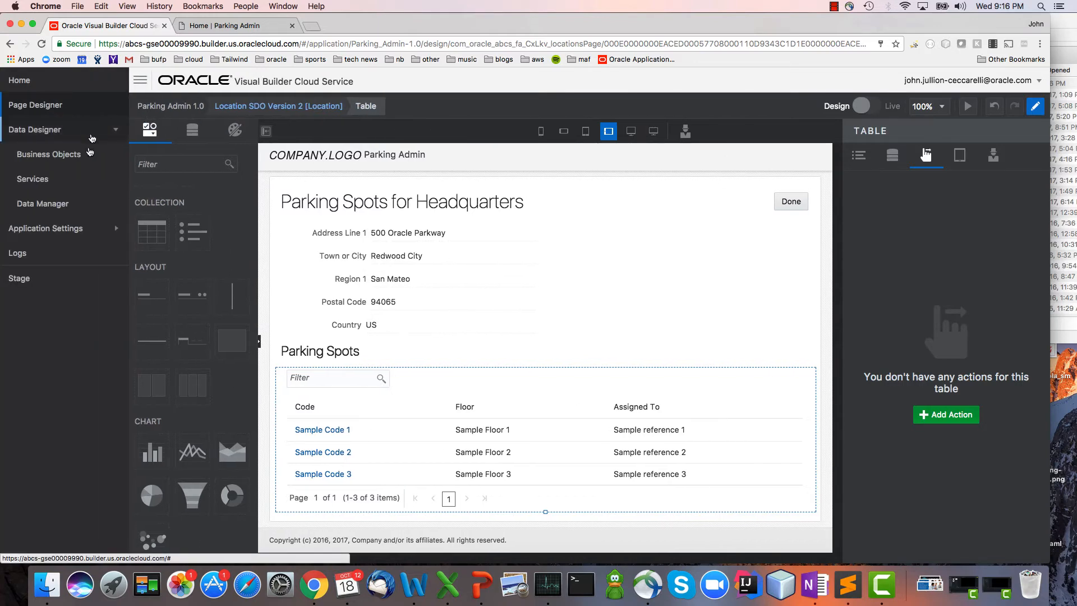
click(49, 155)
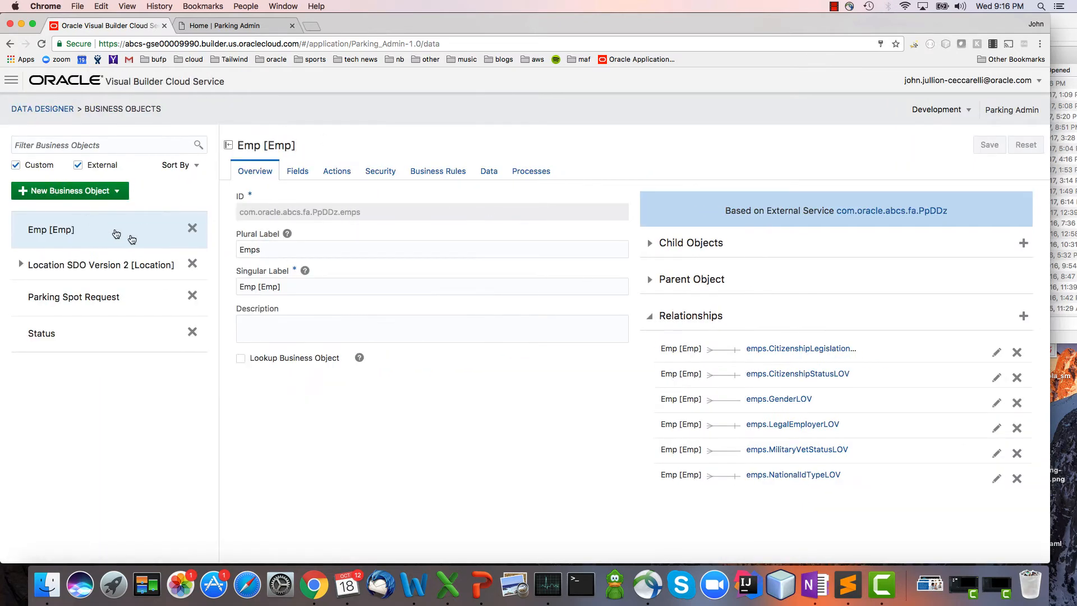
click(21, 264)
click(96, 301)
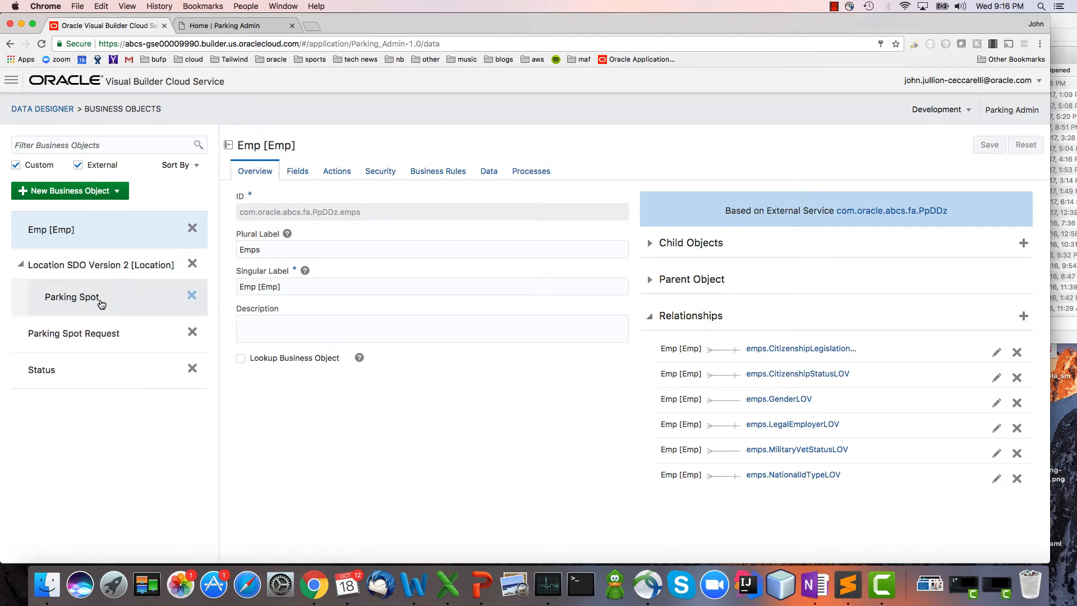
click(120, 332)
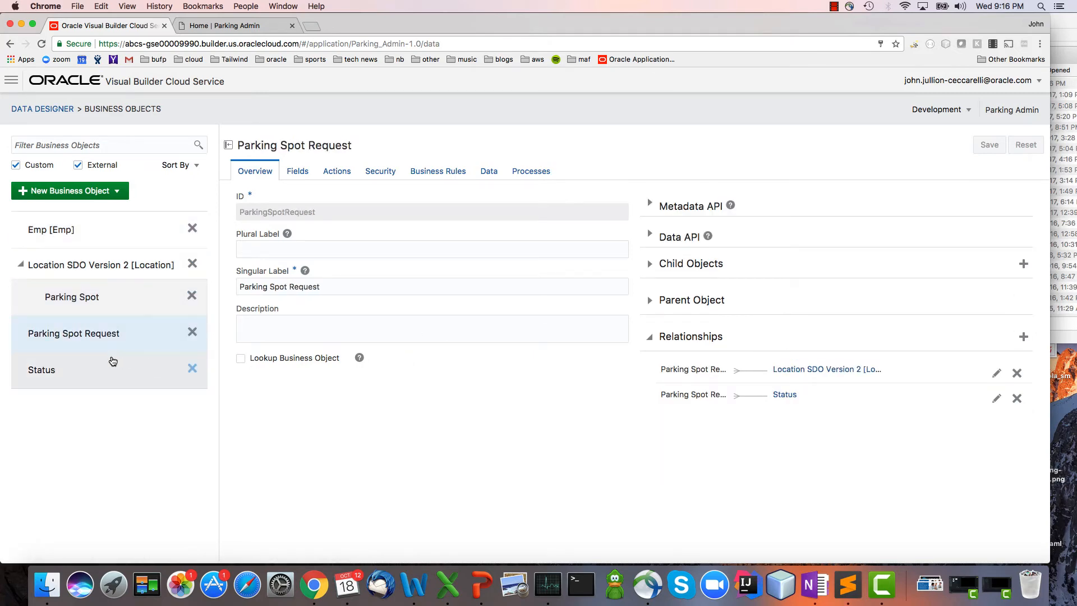
click(100, 375)
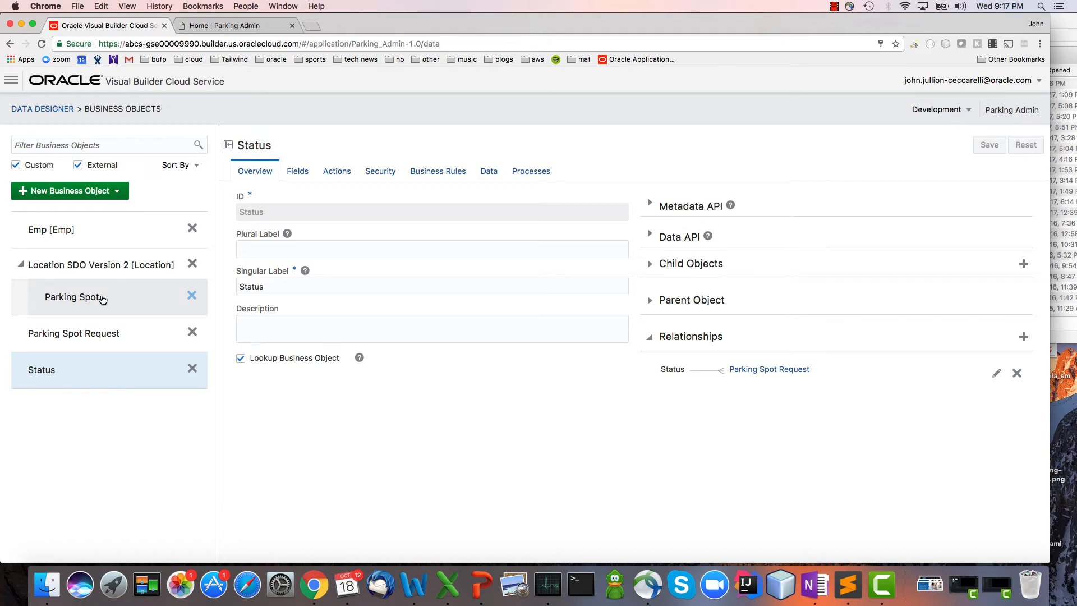
click(102, 299)
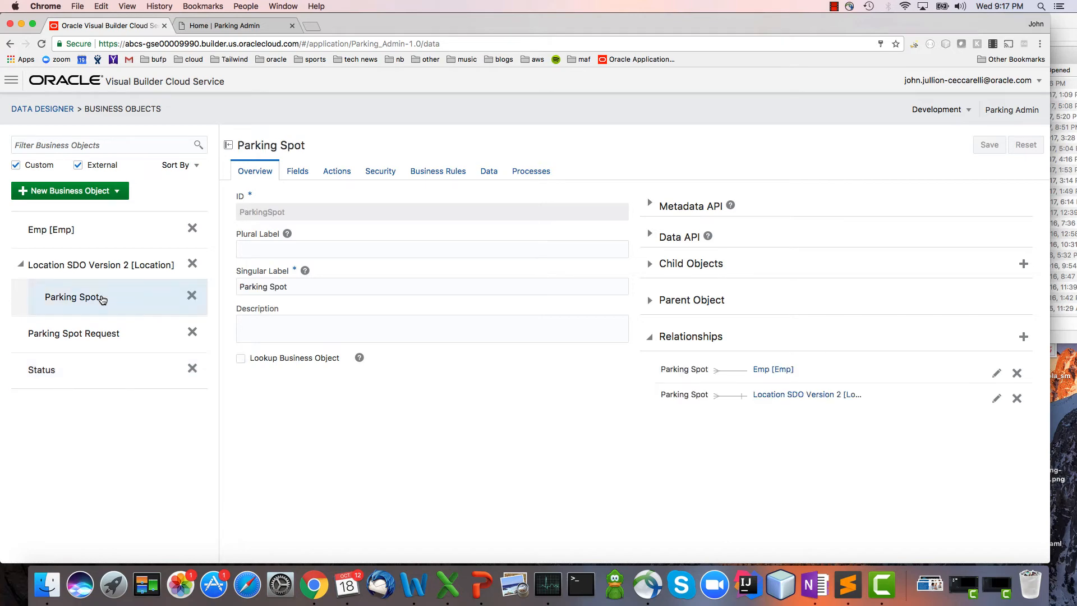
click(303, 173)
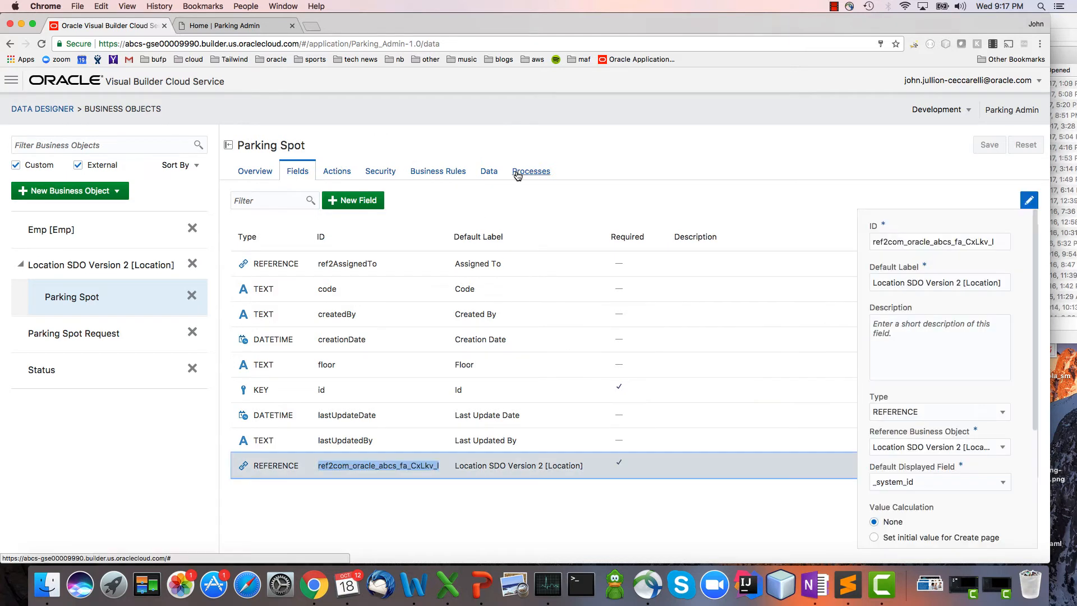
Import ParkingSpot.csv into the Parking Spot object's data, replacing all existing records.
click(489, 173)
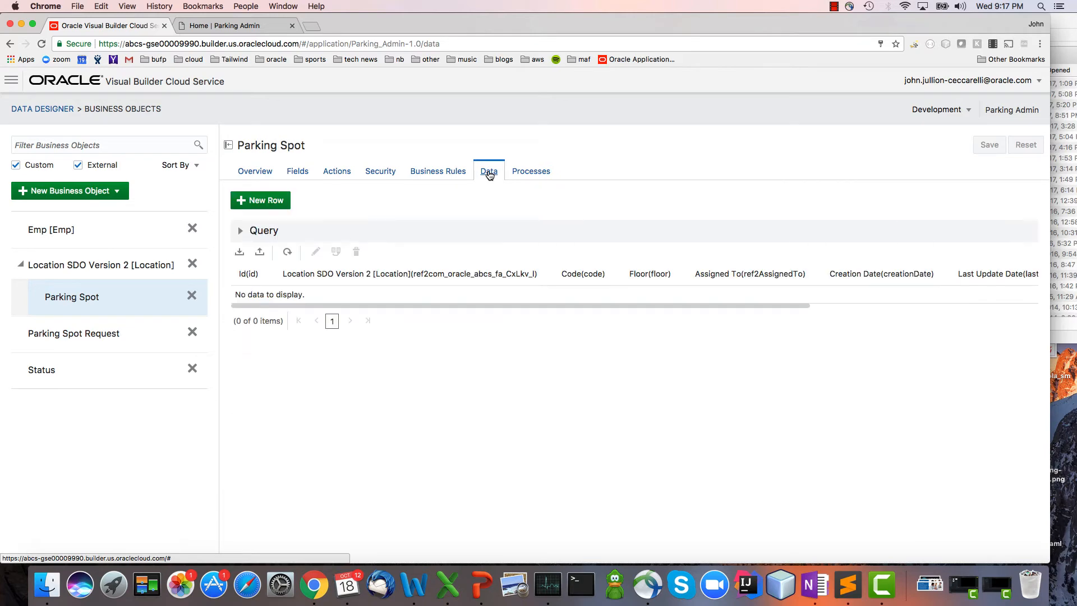
click(240, 254)
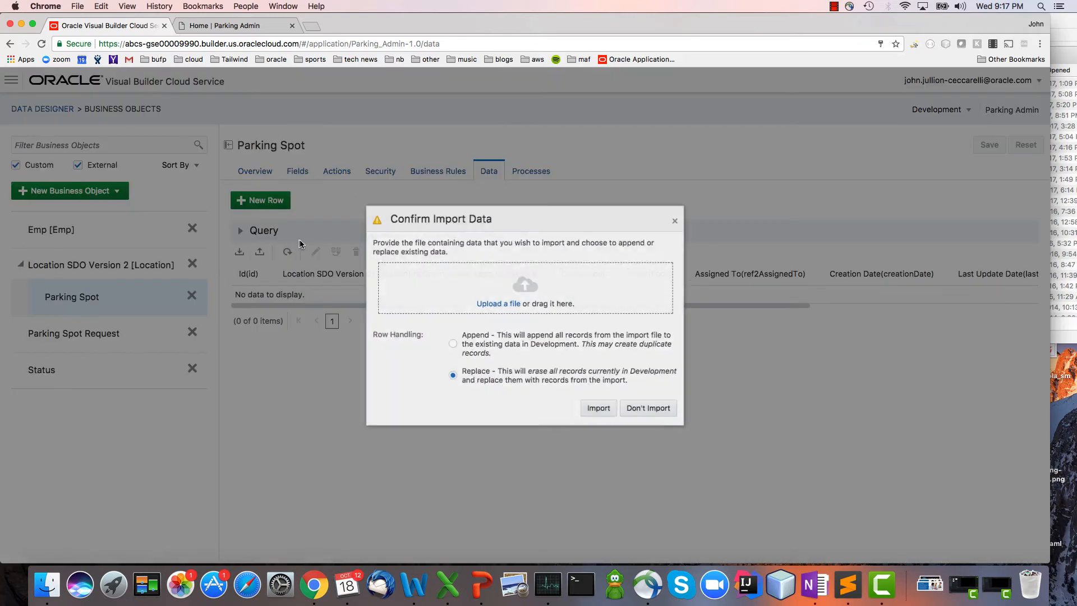
key(super+Tab)
drag(820, 85, 573, 286)
click(612, 435)
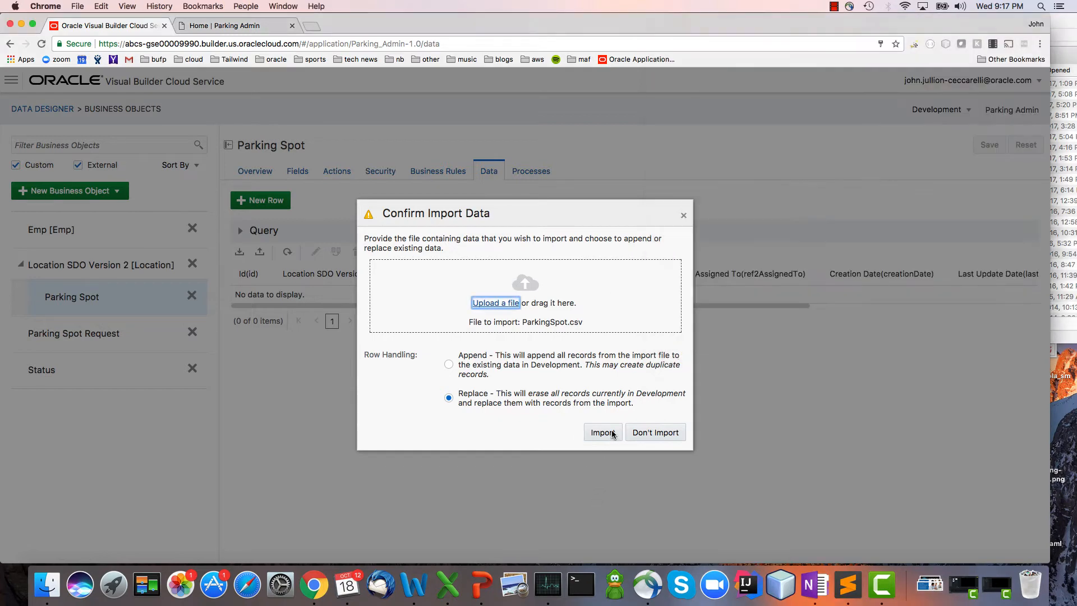
click(602, 433)
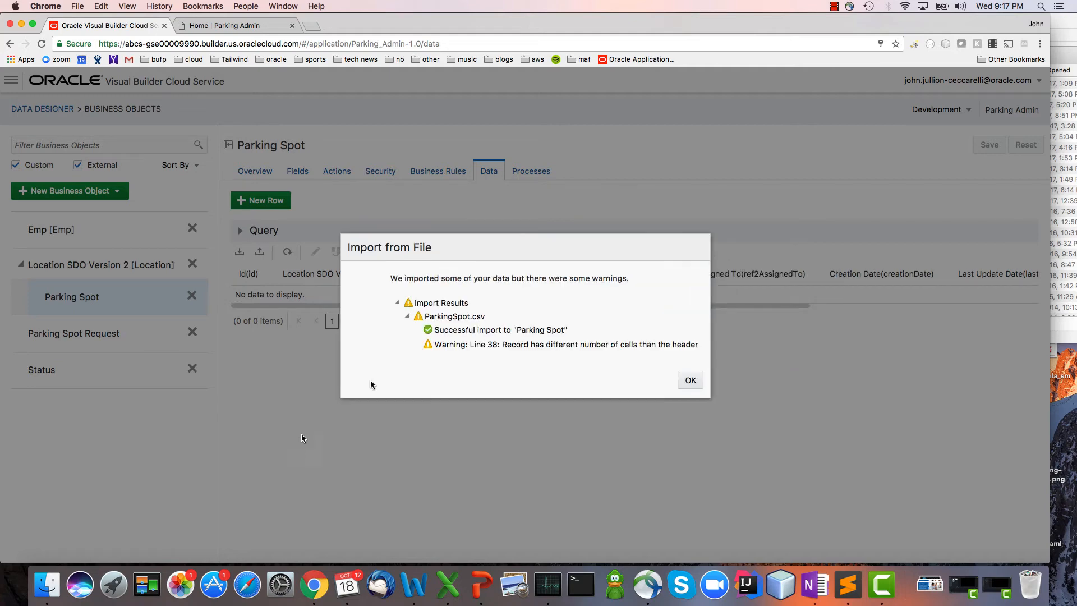
click(690, 381)
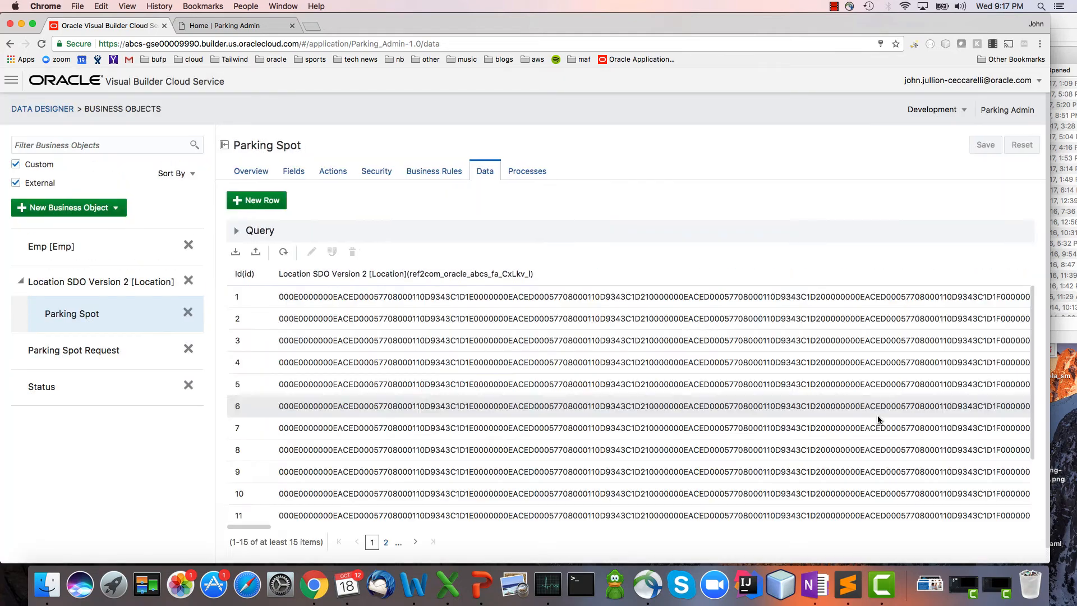
Return to the location detail page design to view the imported parking spots in its table.
click(13, 81)
click(92, 112)
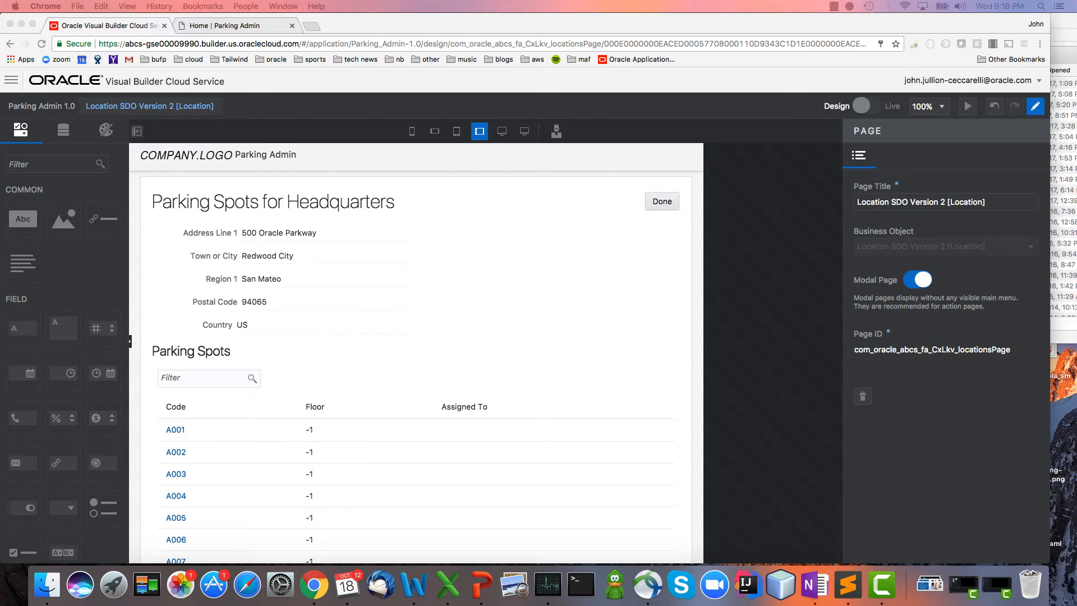
click(830, 324)
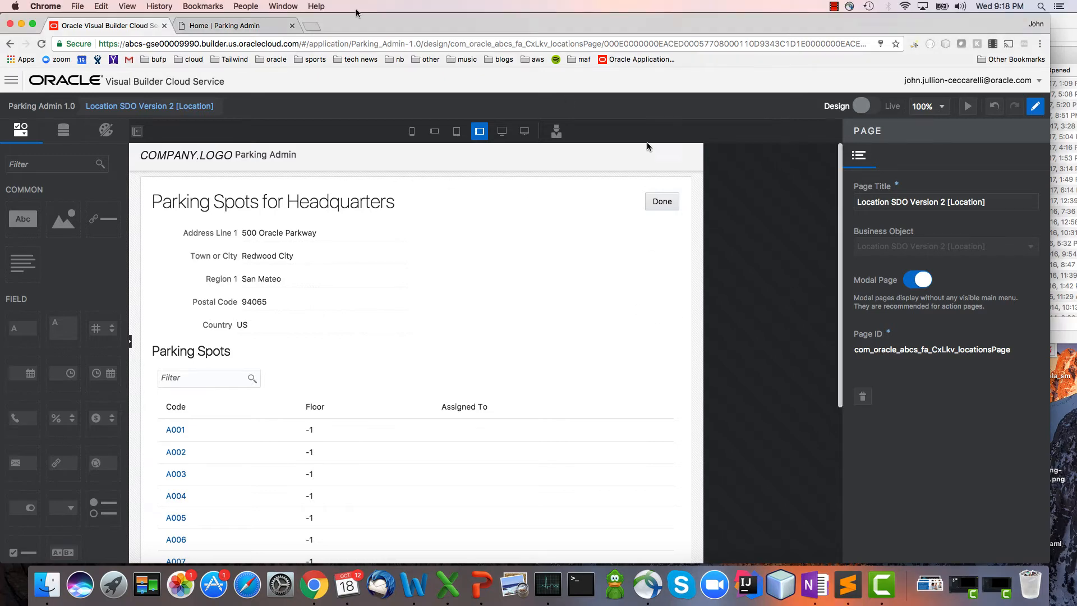
Create a Before Insert trigger named Set Initial Status on the Parking Spot Request business object.
click(11, 79)
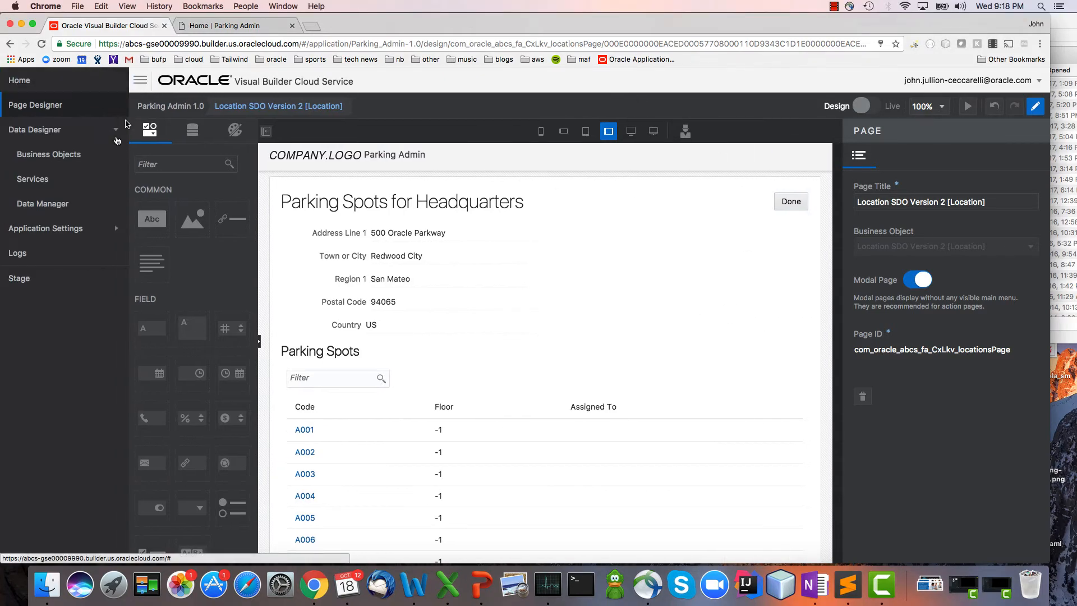
click(96, 161)
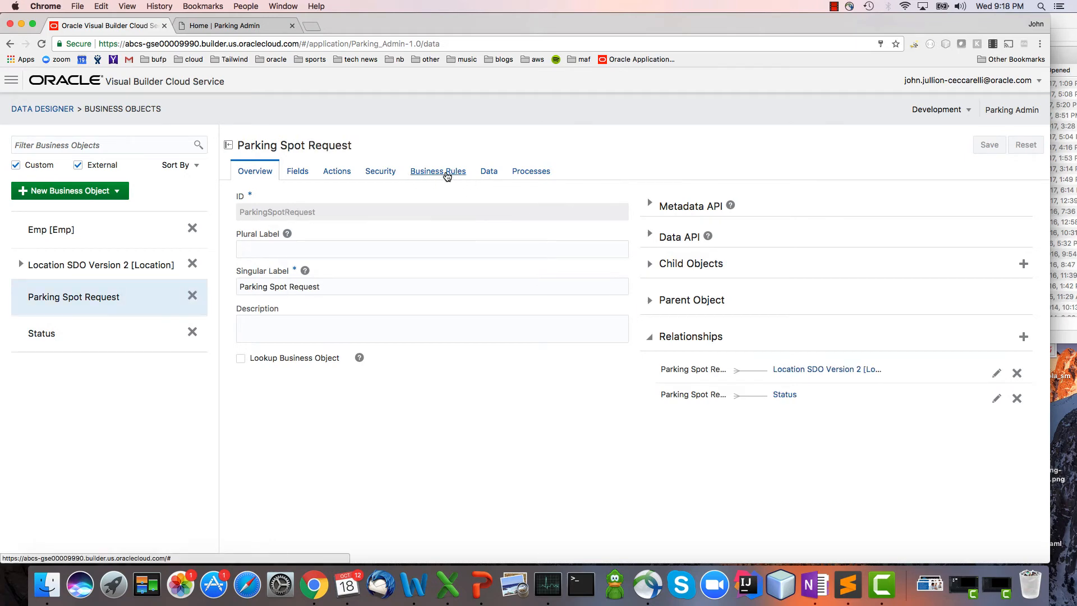
click(446, 172)
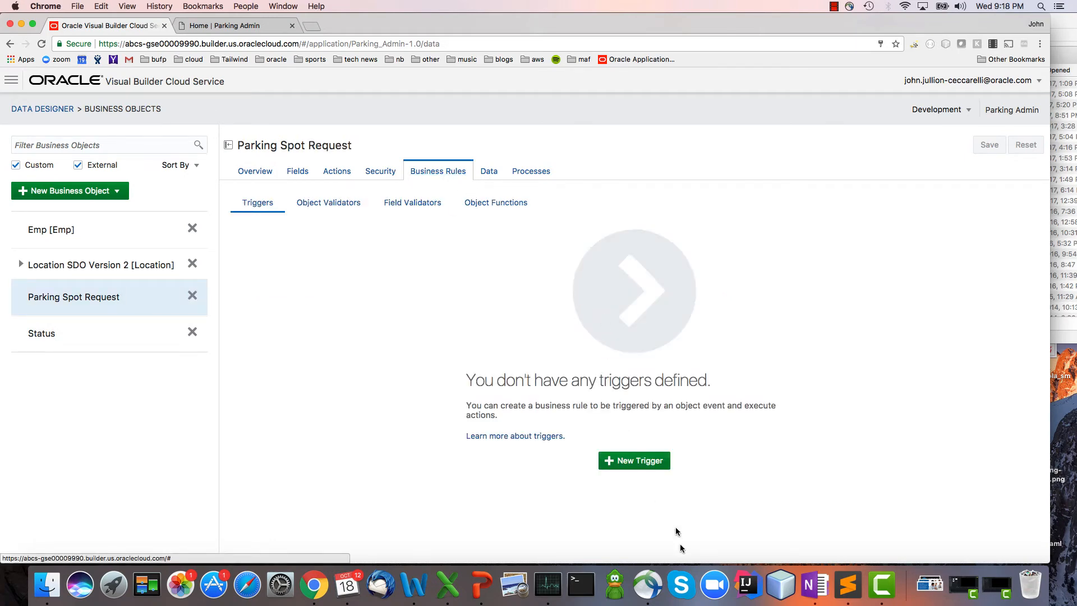
click(640, 461)
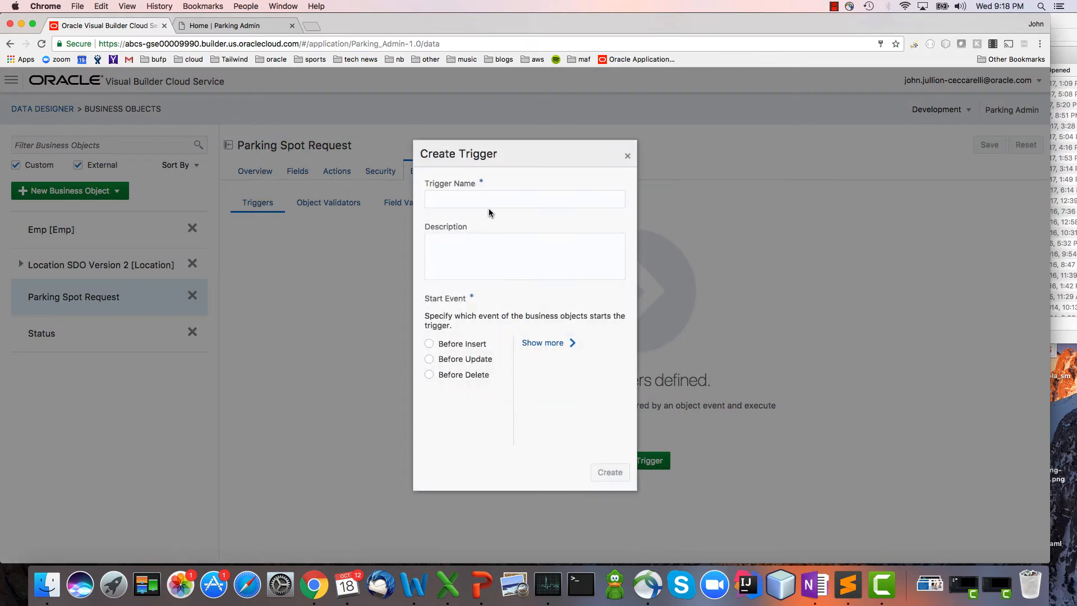
text(Set Initial Status)
click(474, 344)
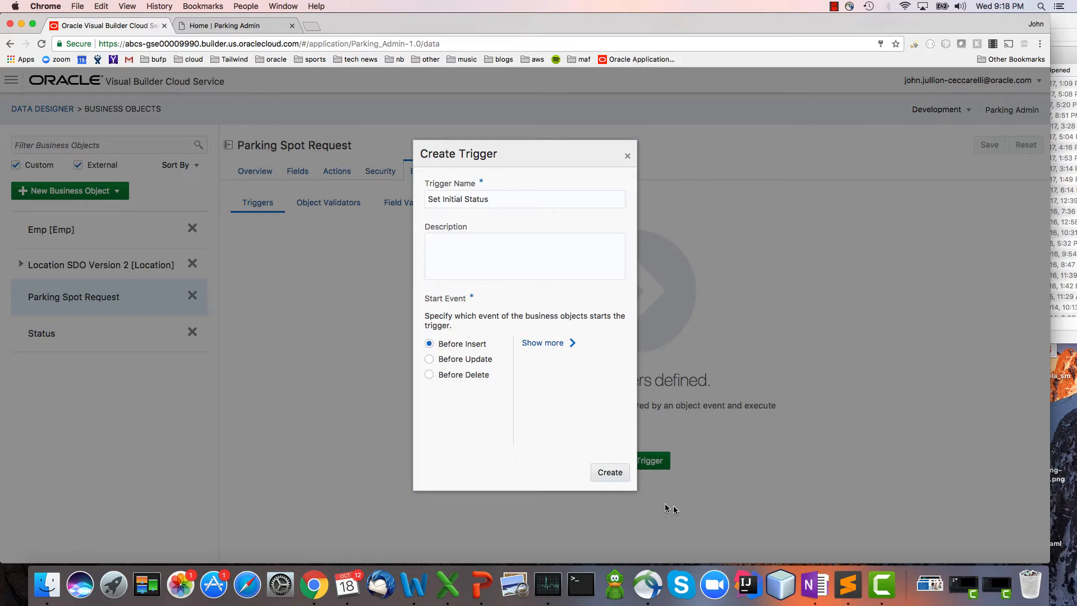
click(622, 472)
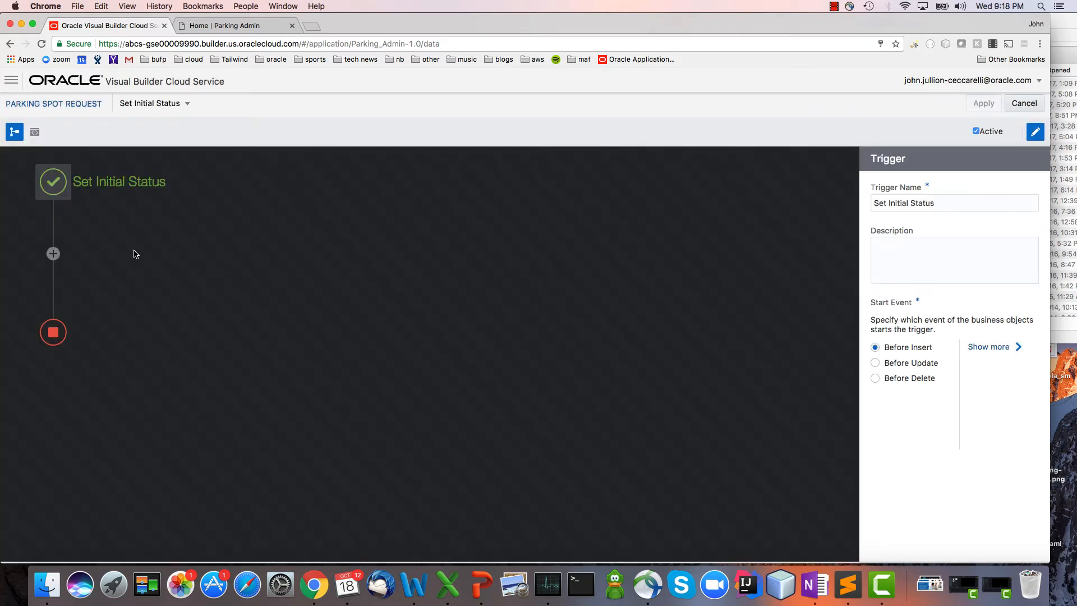
Add an Always Execute criterion to the Set Initial Status trigger, with an Update Record action for Parking Spot Request.
click(53, 253)
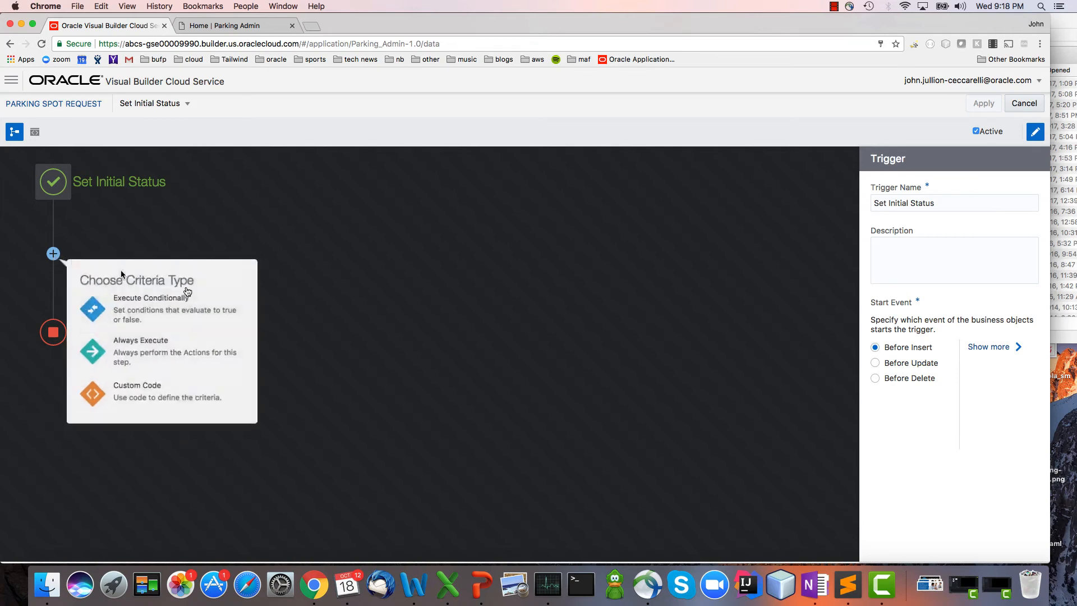
click(184, 358)
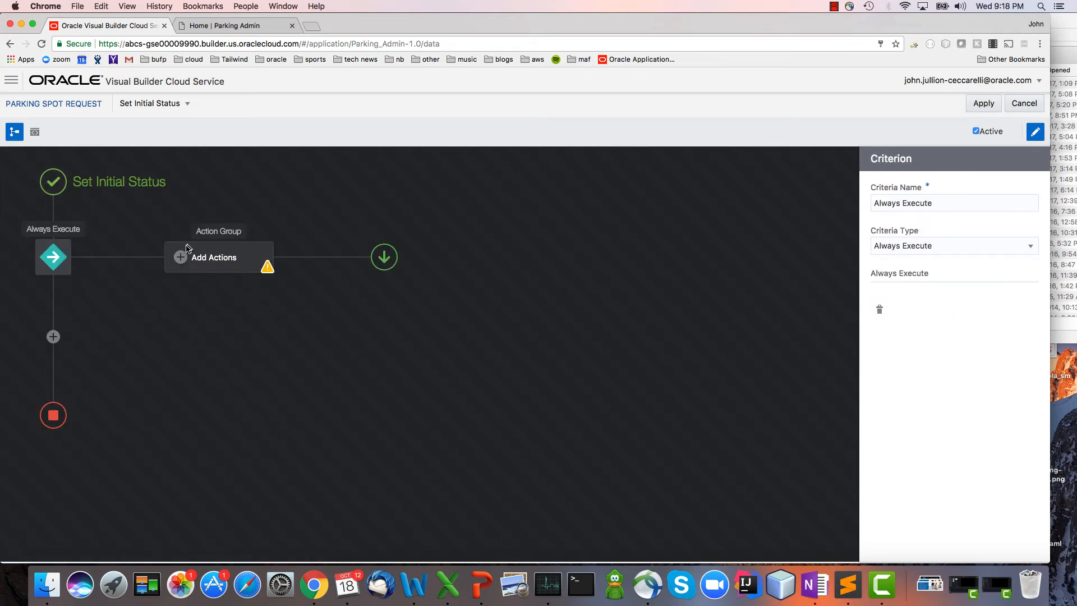
click(184, 256)
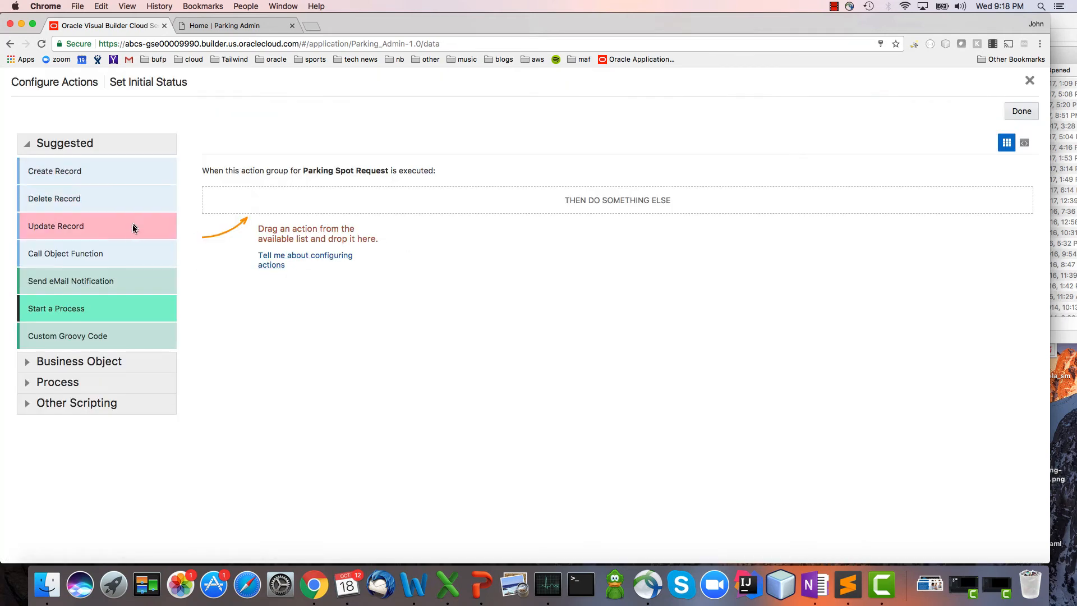
drag(133, 225, 247, 200)
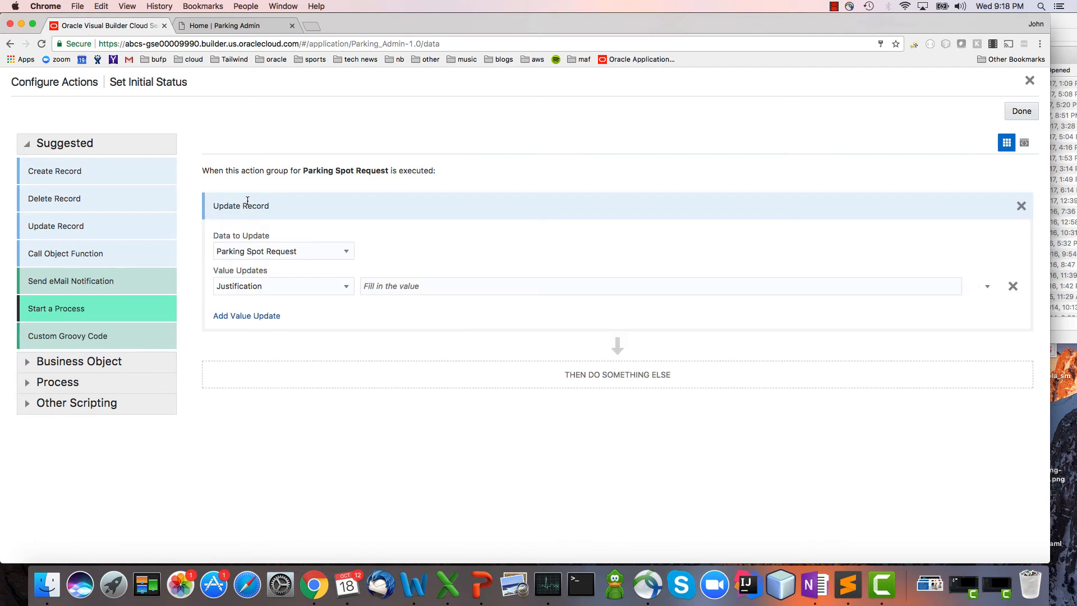
Make the Update Record action set Status to Requested, then apply the trigger and save the Parking Spot Request object.
click(335, 287)
click(325, 334)
click(420, 287)
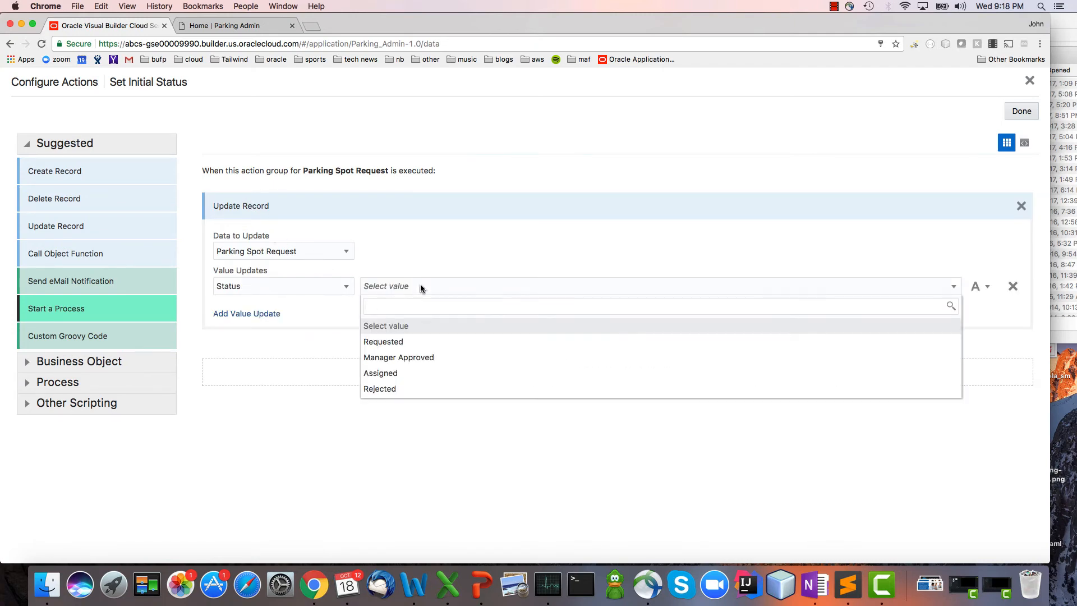
click(416, 340)
click(1025, 111)
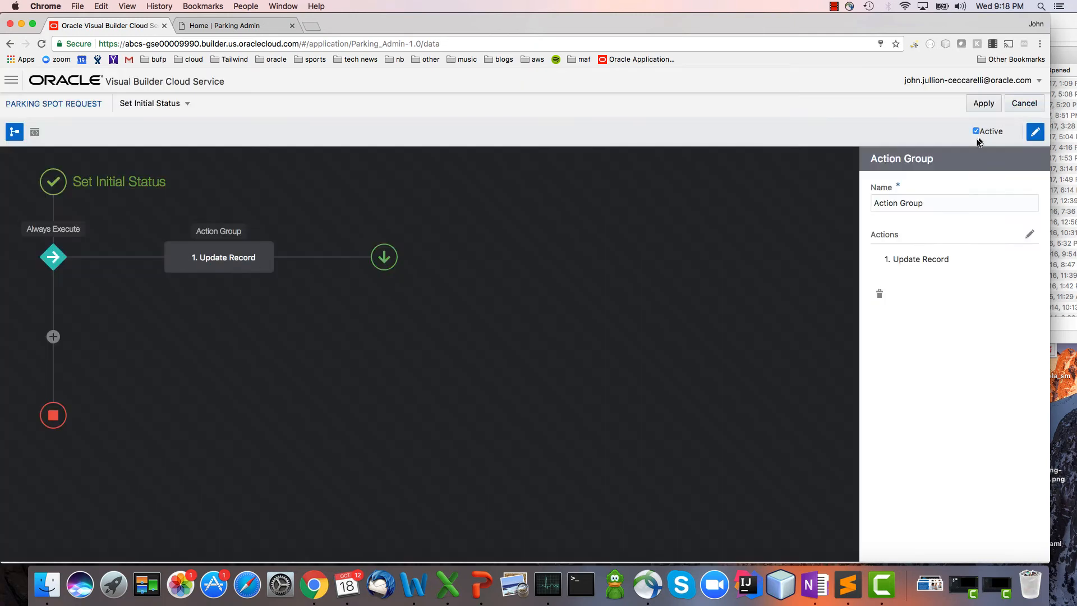
click(982, 105)
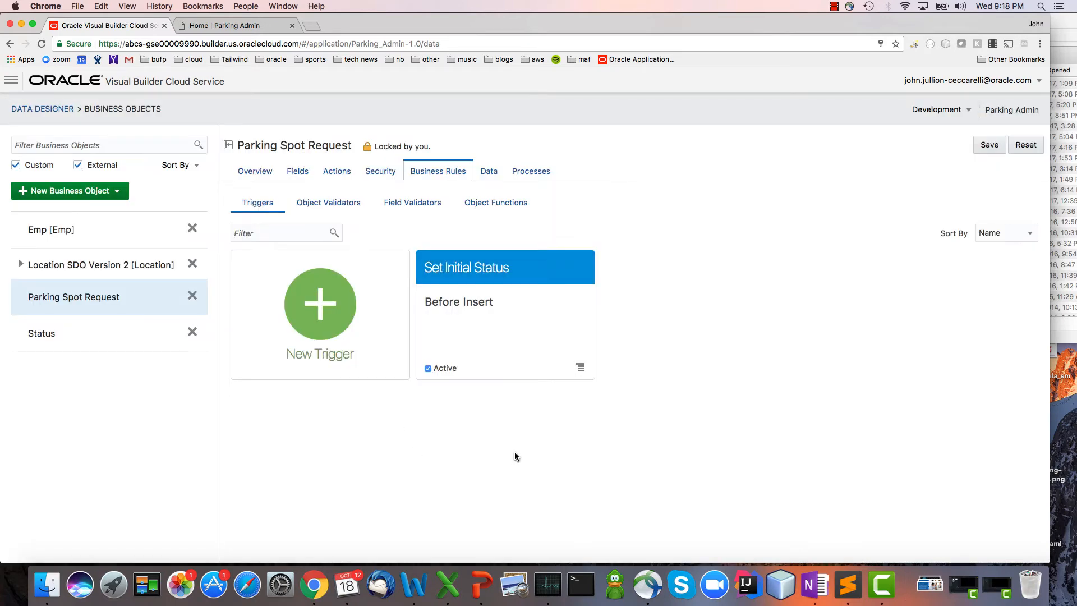
click(989, 145)
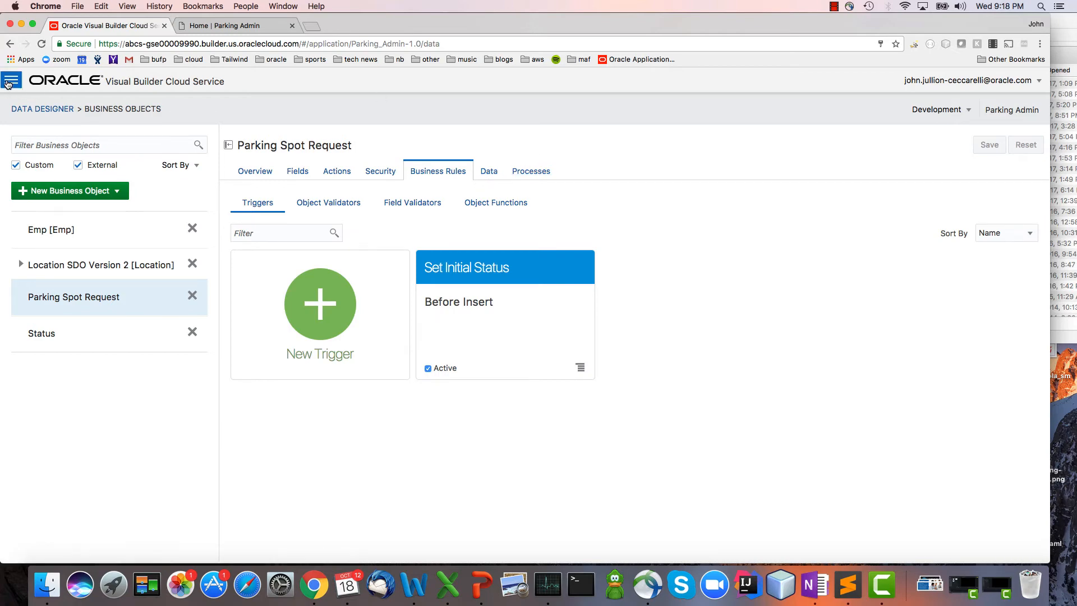
Return to the page designer and open the My Parking page.
click(16, 85)
click(43, 106)
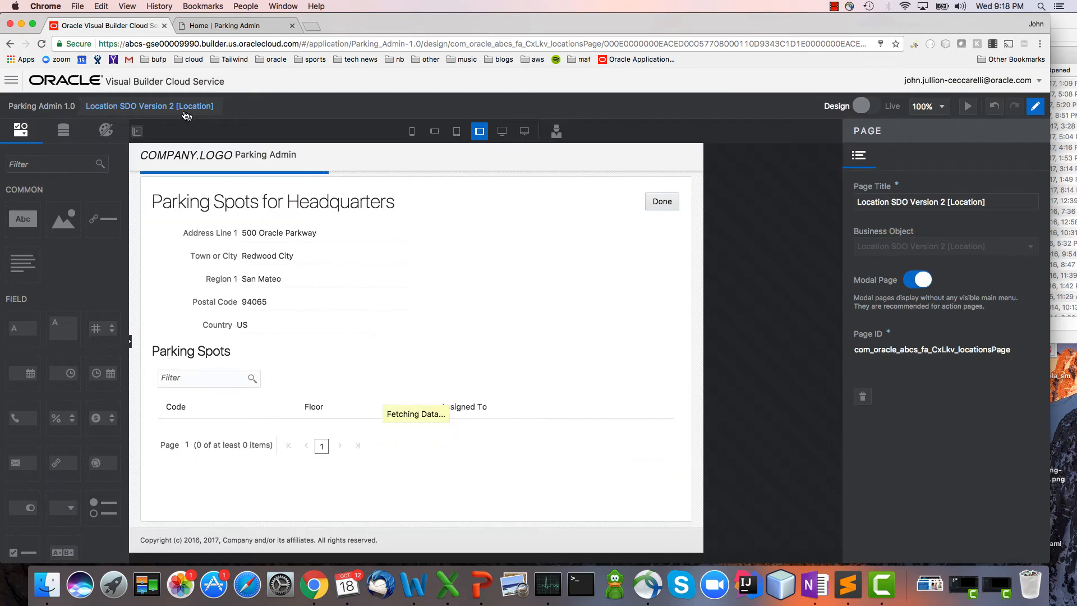
click(150, 106)
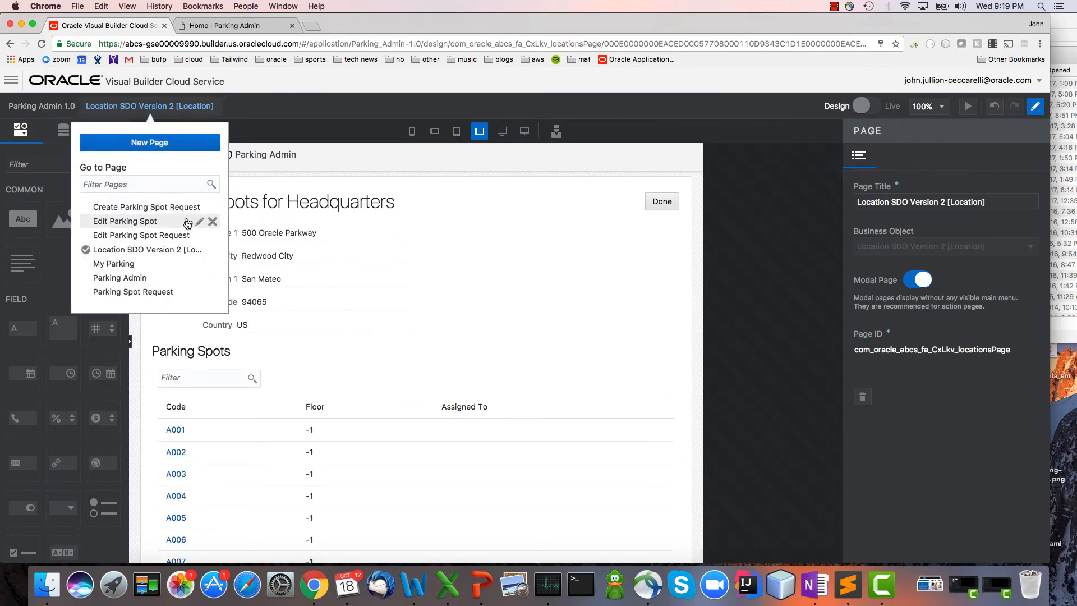
click(168, 264)
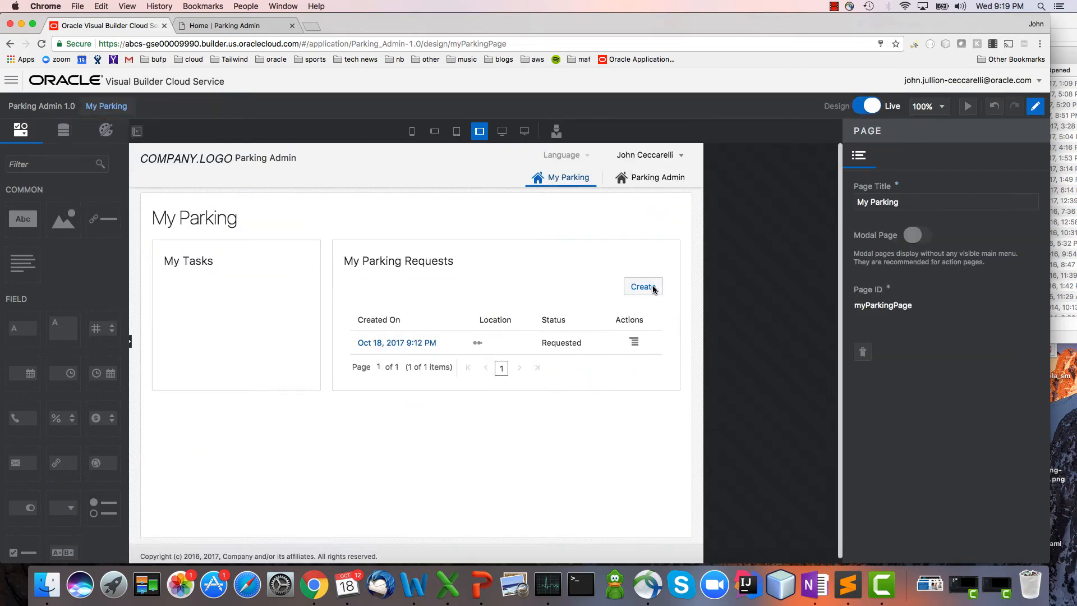
Create and save a parking spot request for Headquarters with justification "asdfsadf", then reload My Parking to check its status.
click(652, 289)
click(387, 235)
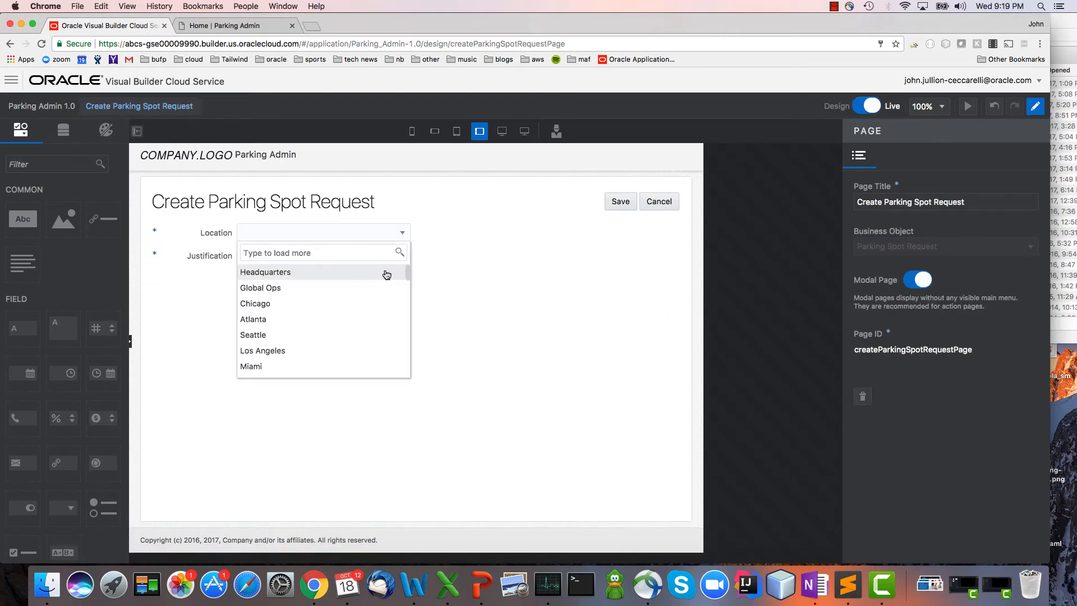
click(313, 269)
click(375, 264)
text(asdfsadf)
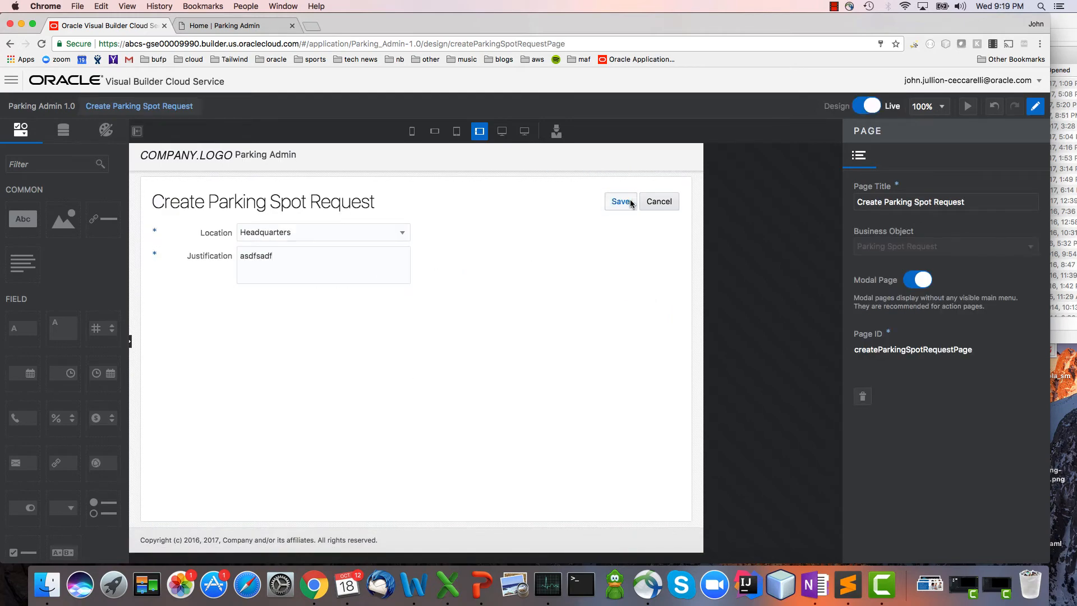
click(630, 203)
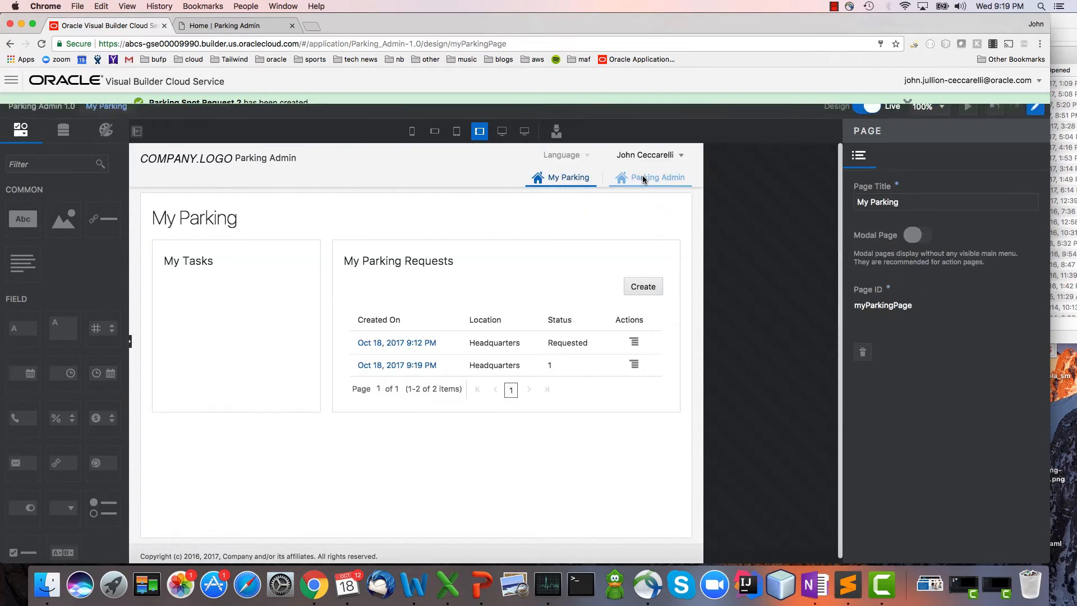
click(570, 180)
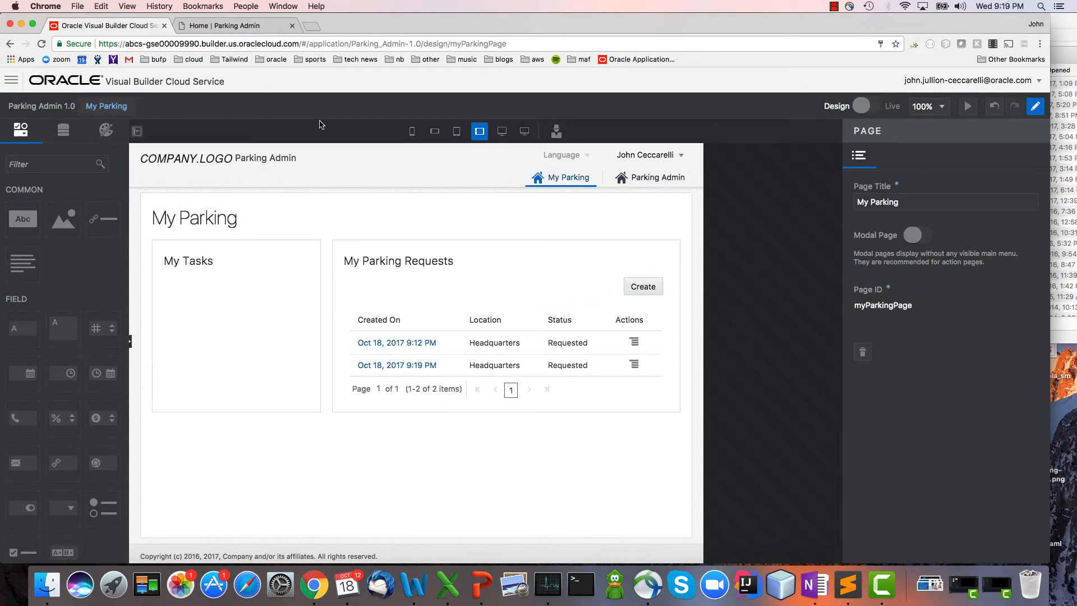
Create a process named Parking Request on the Parking Spot Request business object and save the object.
click(11, 80)
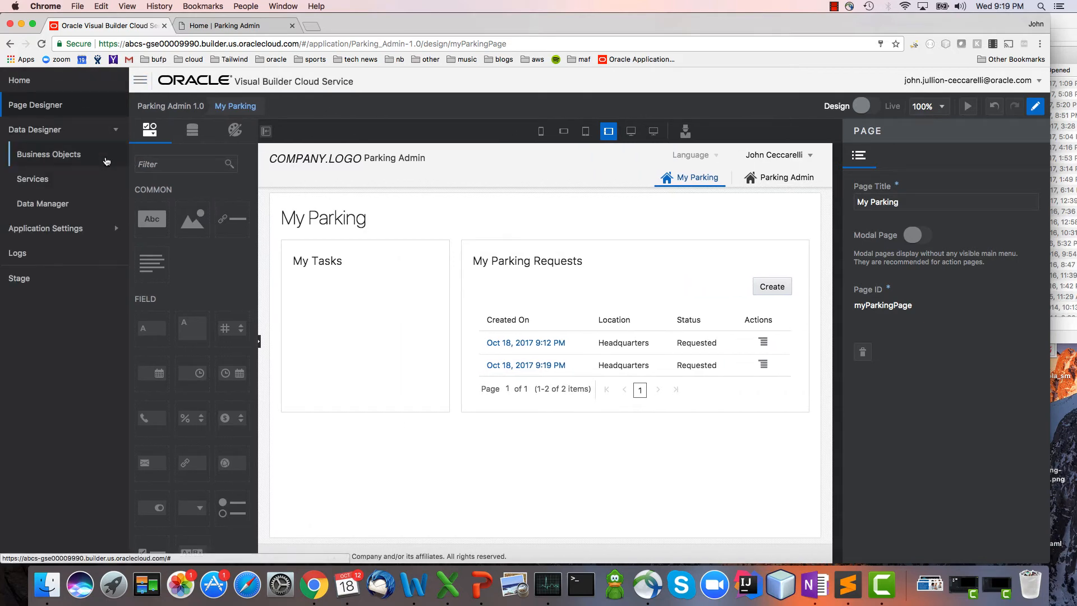
click(106, 161)
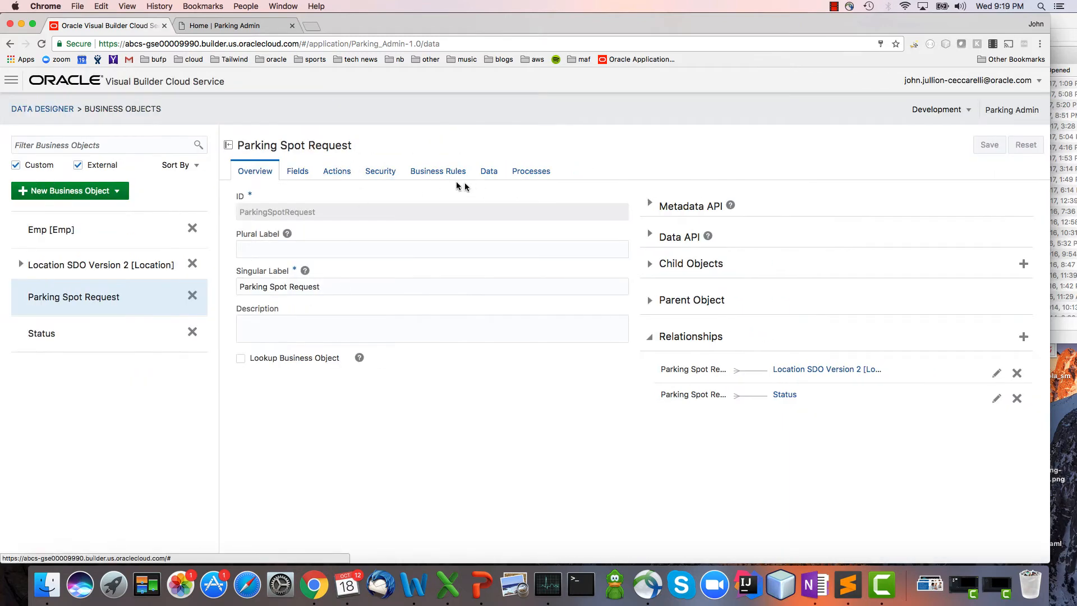
click(435, 174)
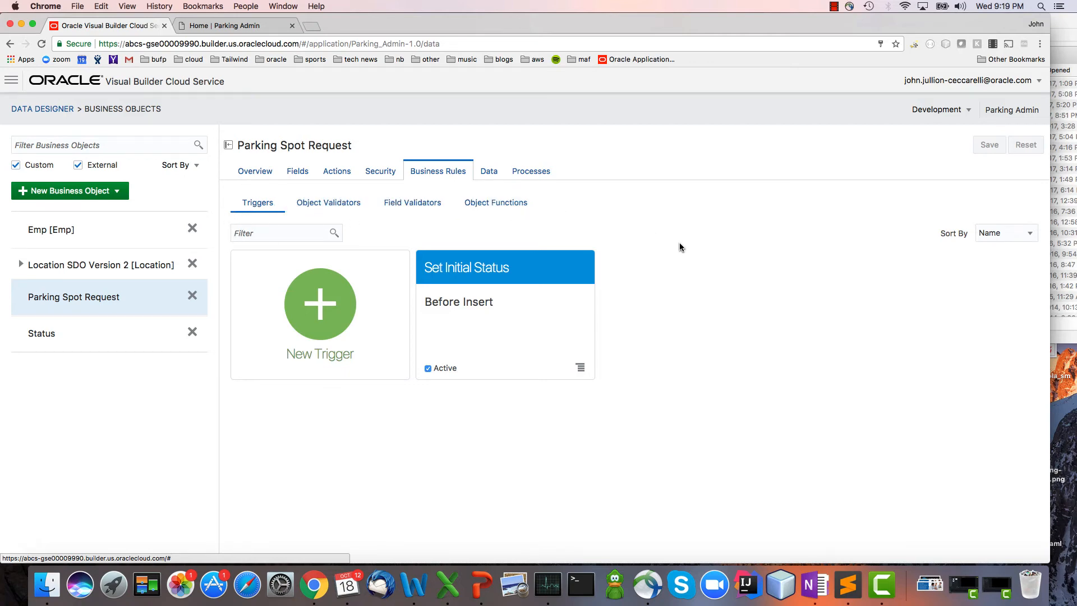
click(533, 172)
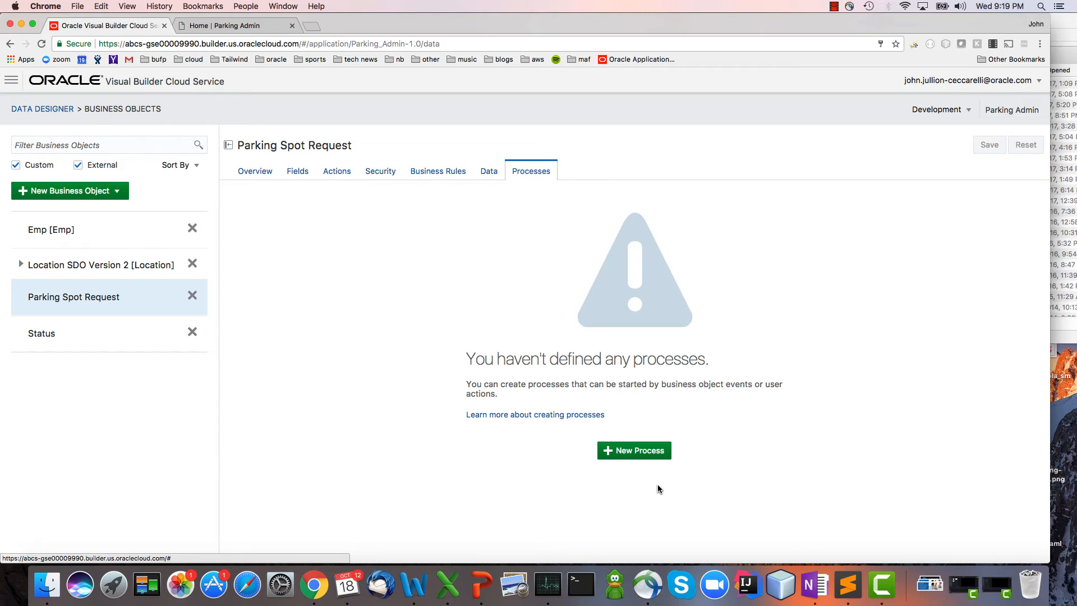
click(643, 454)
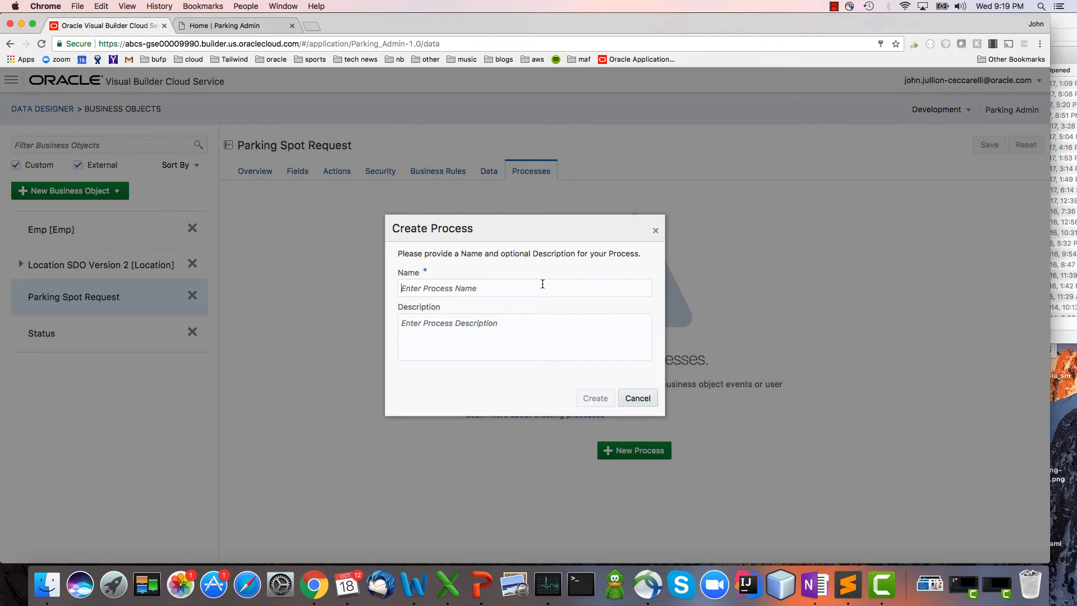
text(Parking Request)
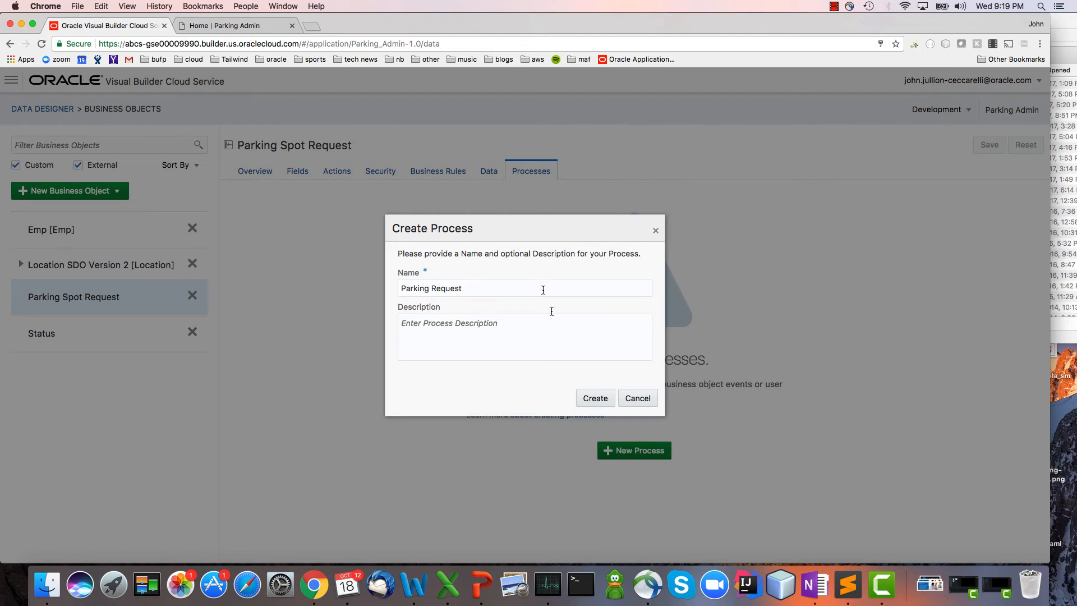
click(593, 396)
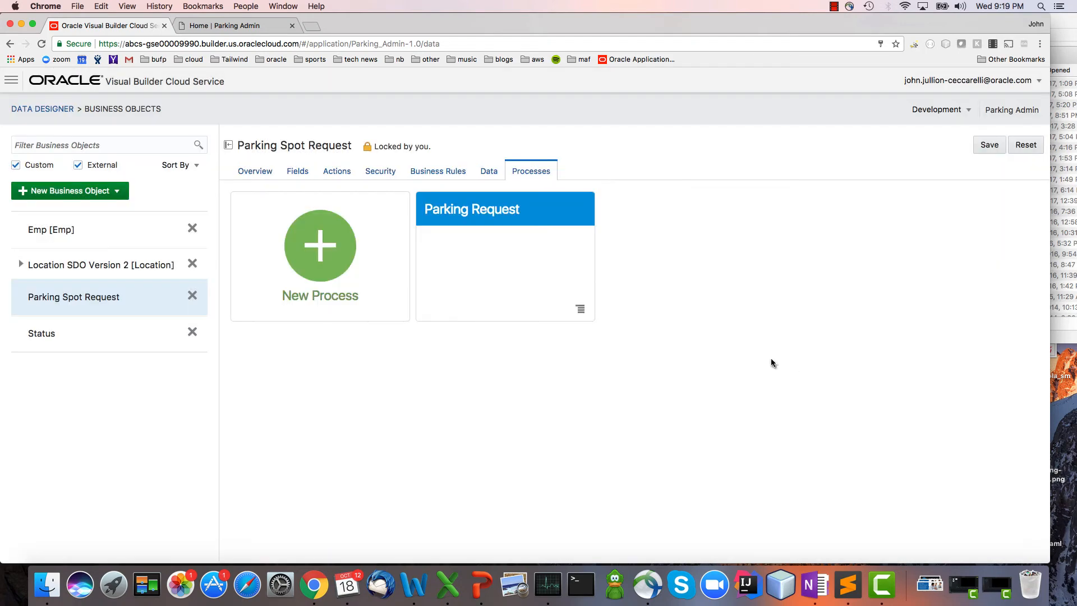
click(987, 147)
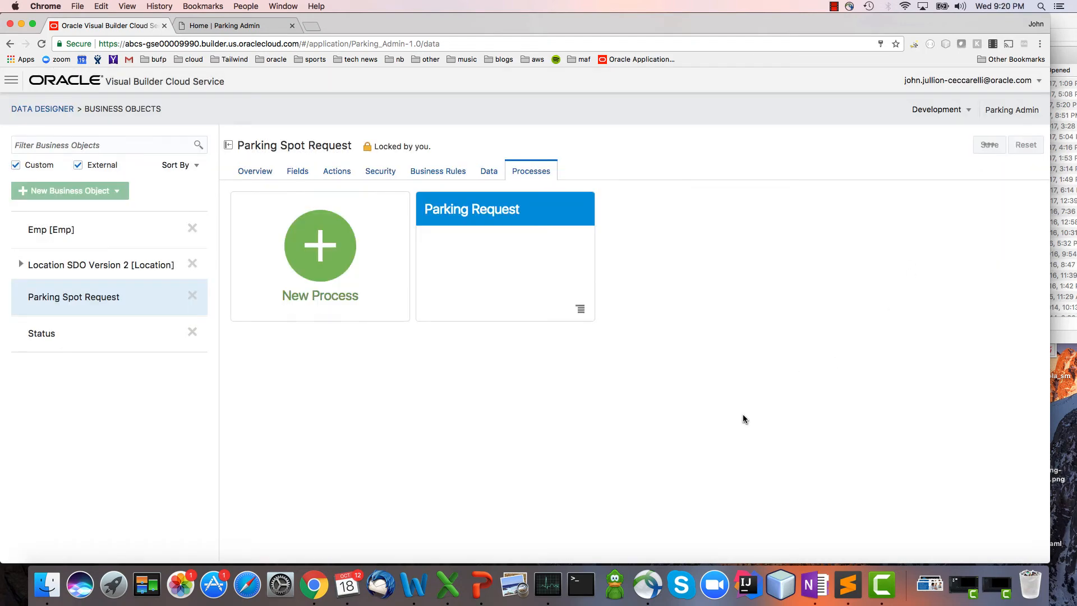
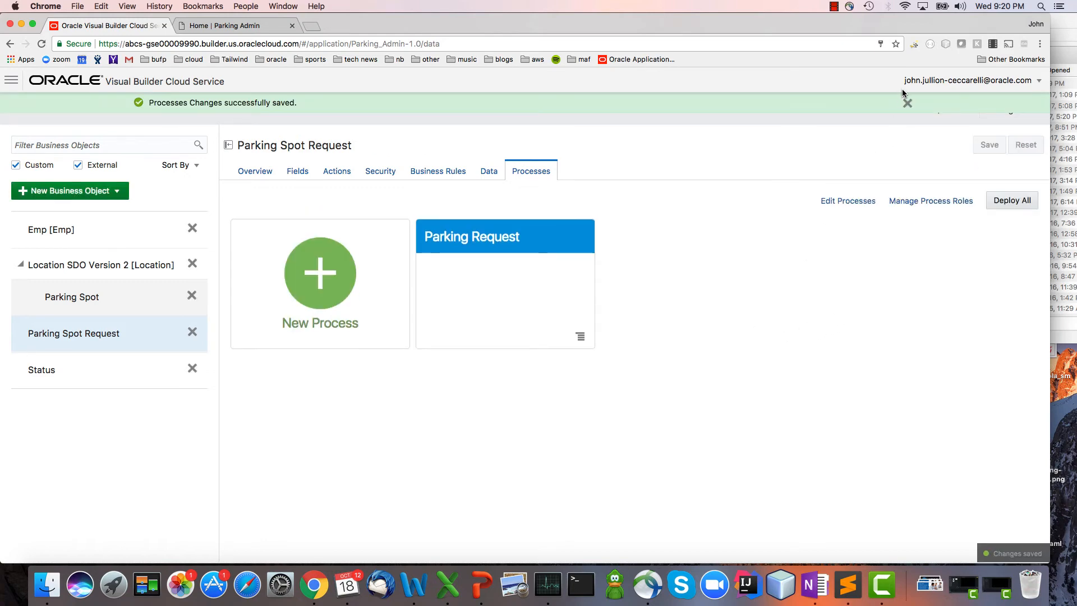
Dismiss the save notification and switch to the Parking Request process in Process Cloud Service Composer.
click(906, 103)
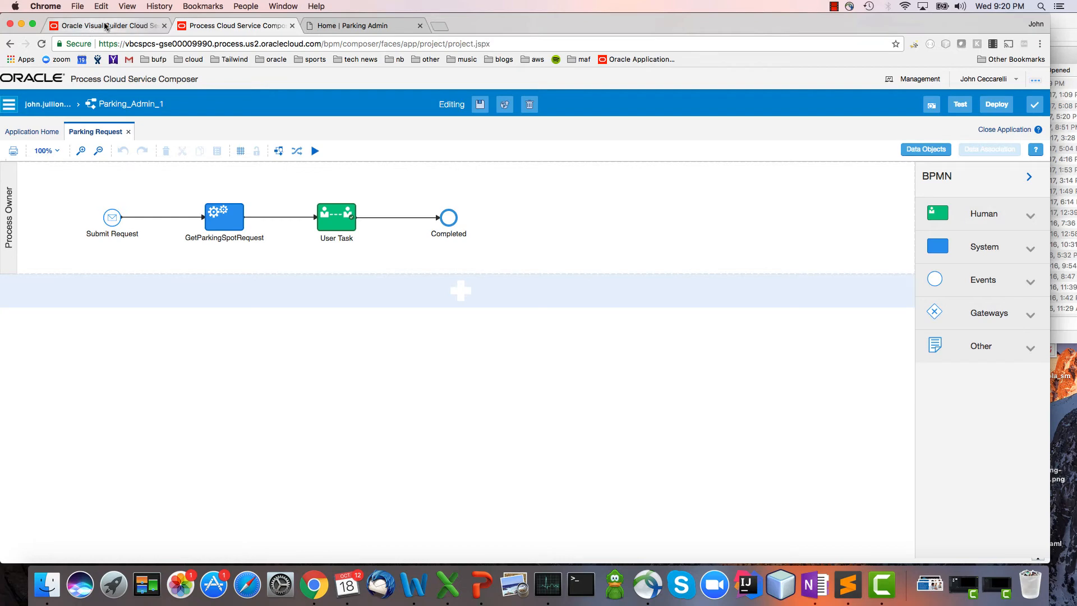
click(89, 31)
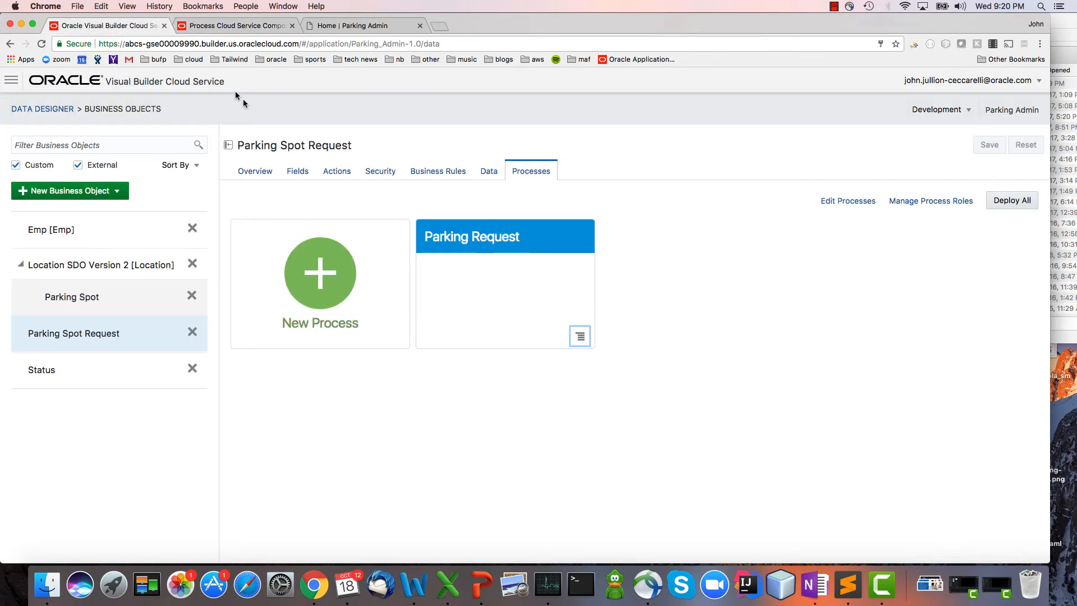
click(242, 31)
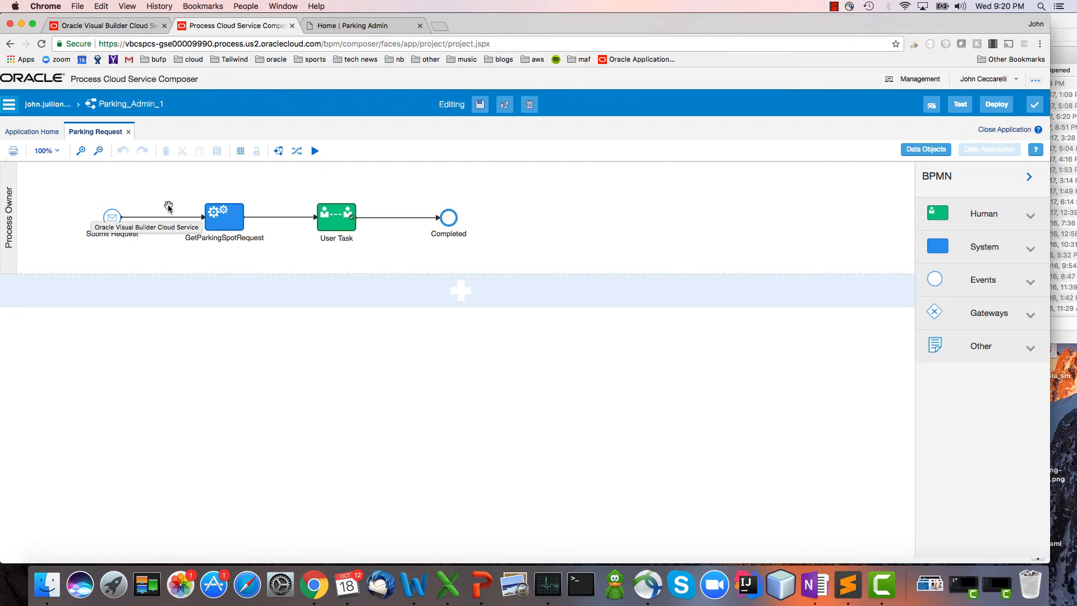
Enable basic authentication for business object REST APIs in the Visual Builder application's security settings, then return to the business objects.
click(130, 26)
click(12, 80)
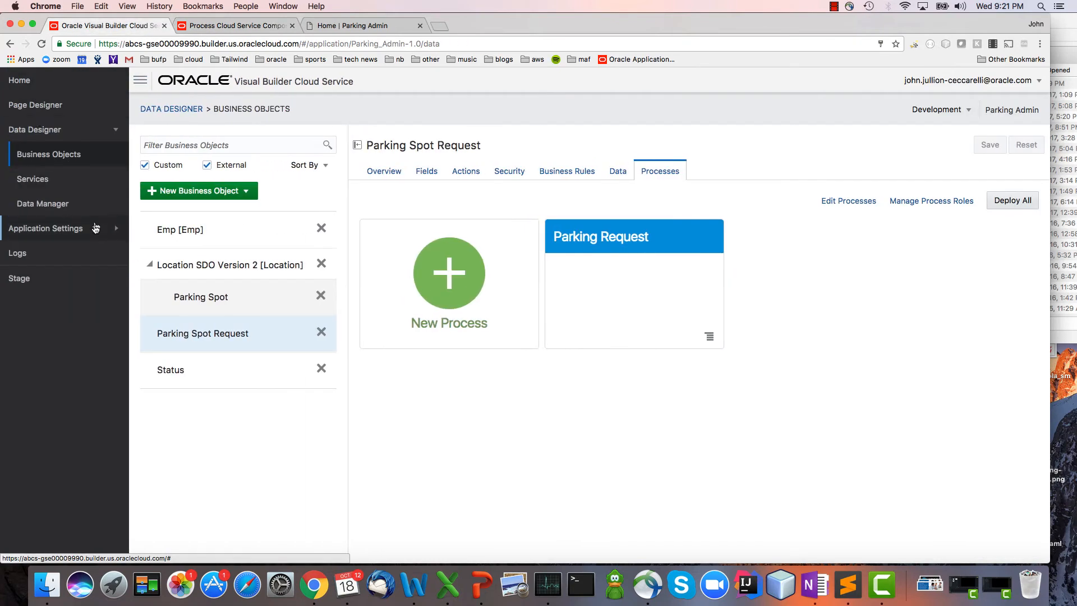
click(126, 230)
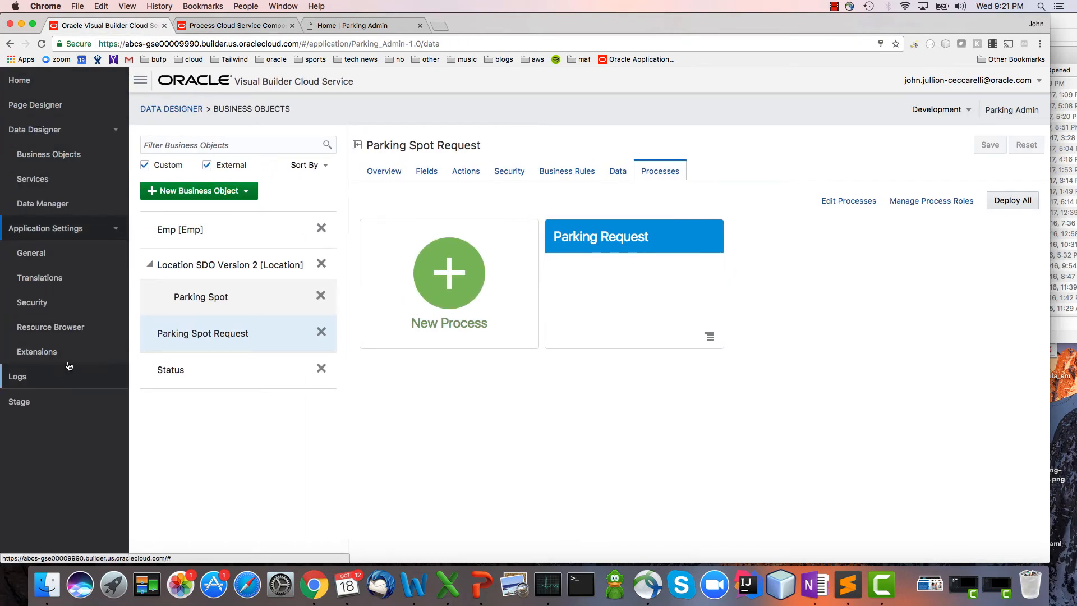
click(83, 304)
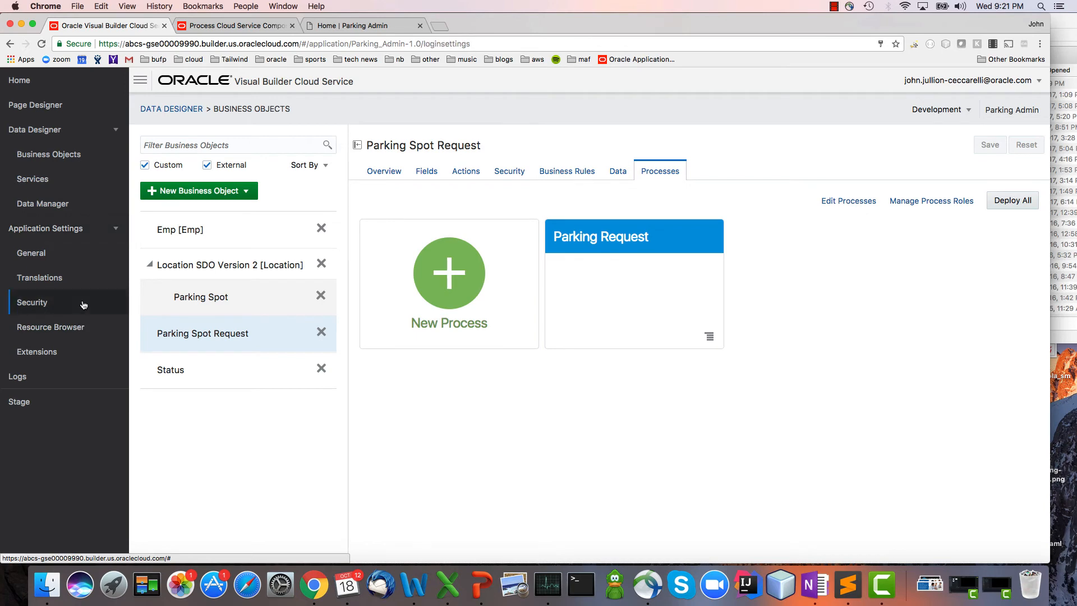
click(109, 301)
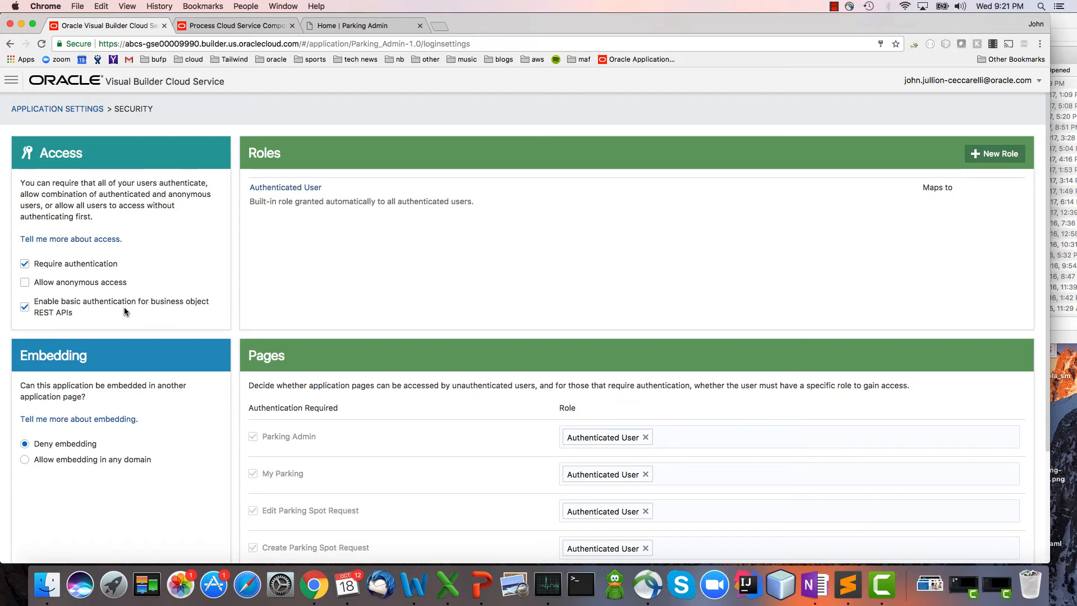
click(12, 80)
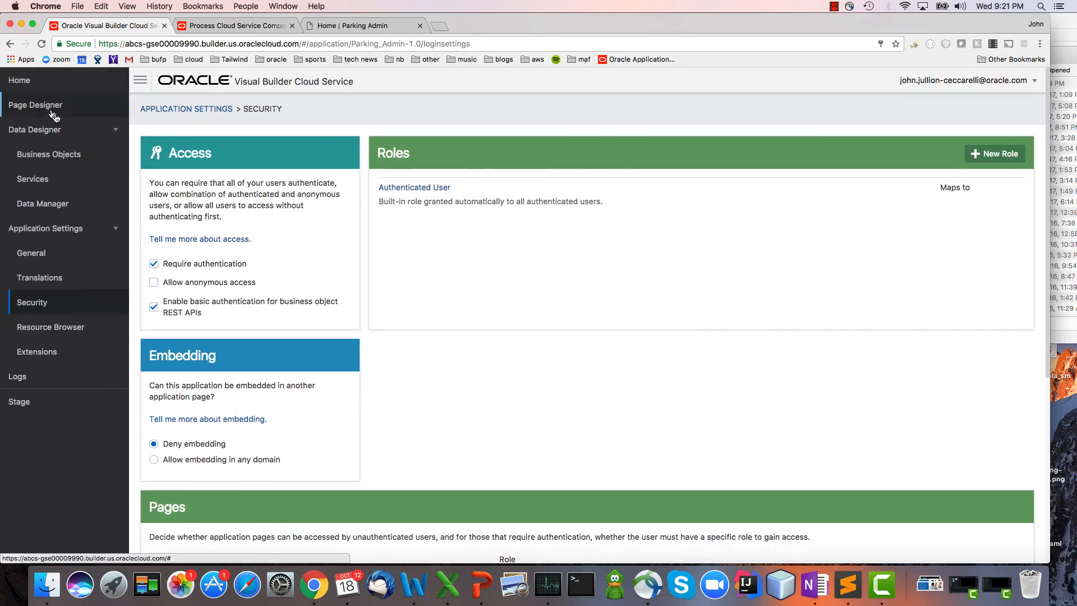
click(64, 156)
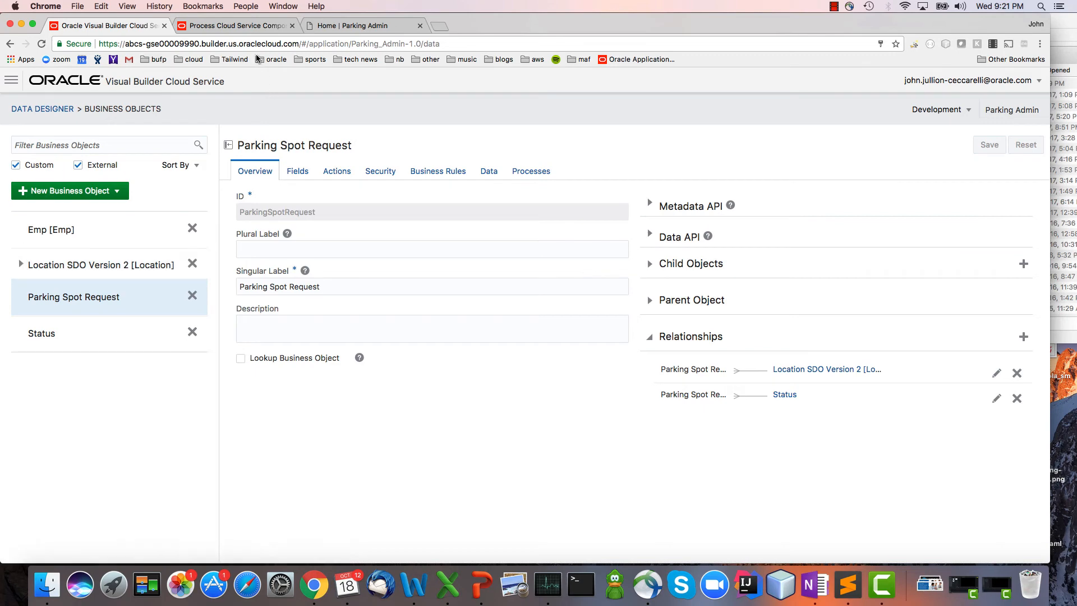
Switch to Process Composer, open the ABCSConnector integration and expand its ParkingSpotRequest resource.
click(250, 26)
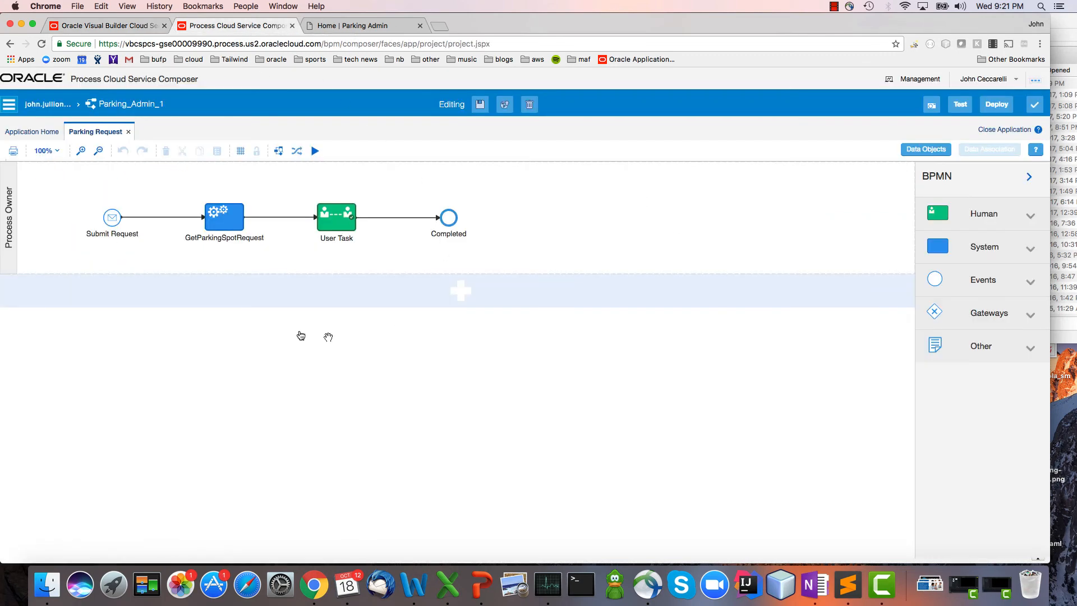
click(25, 136)
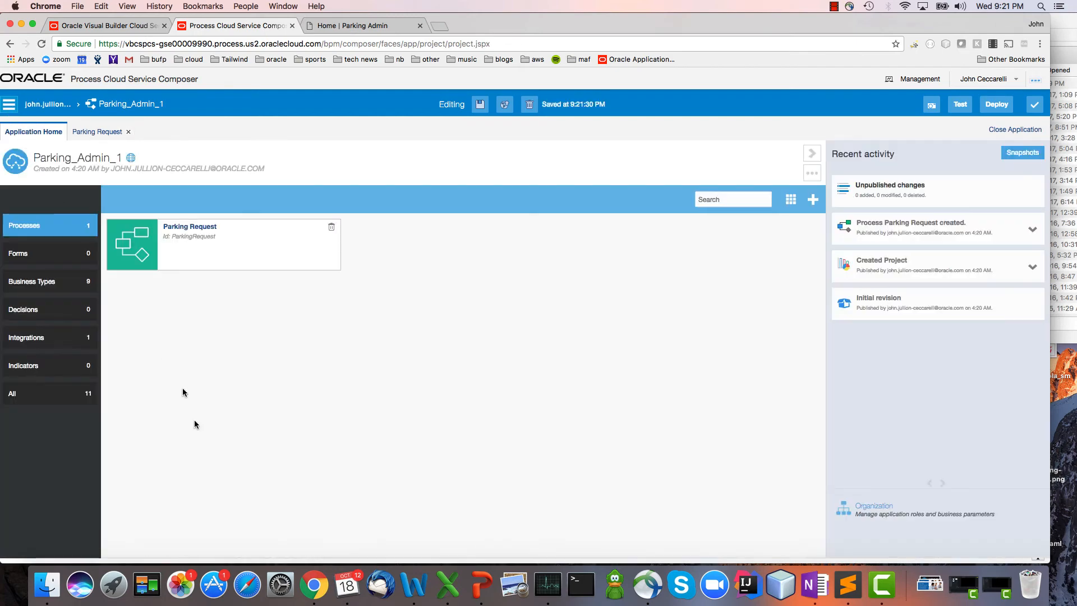
click(39, 343)
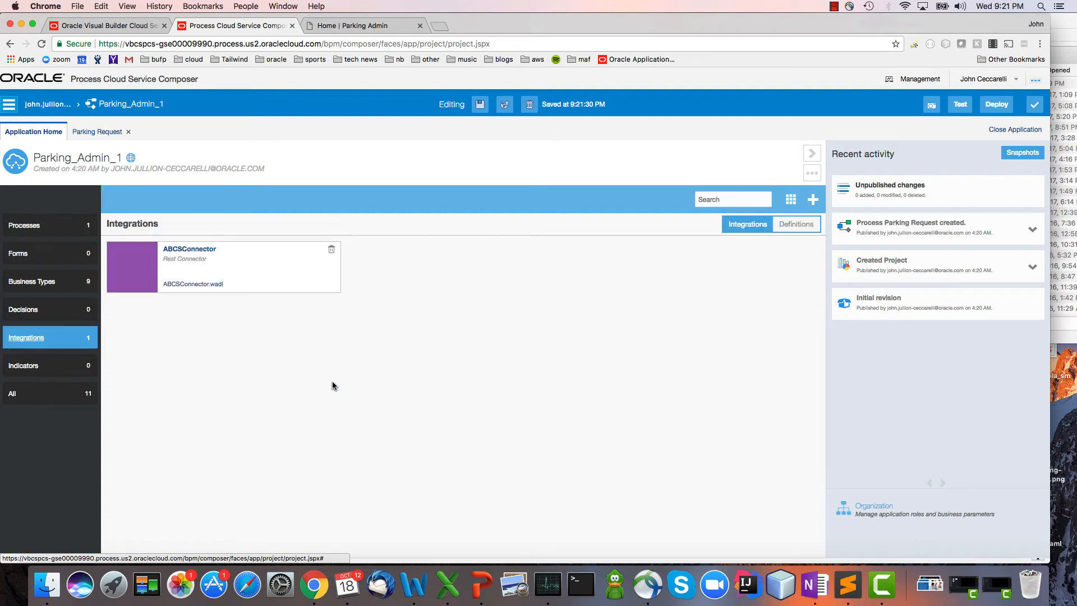
click(176, 250)
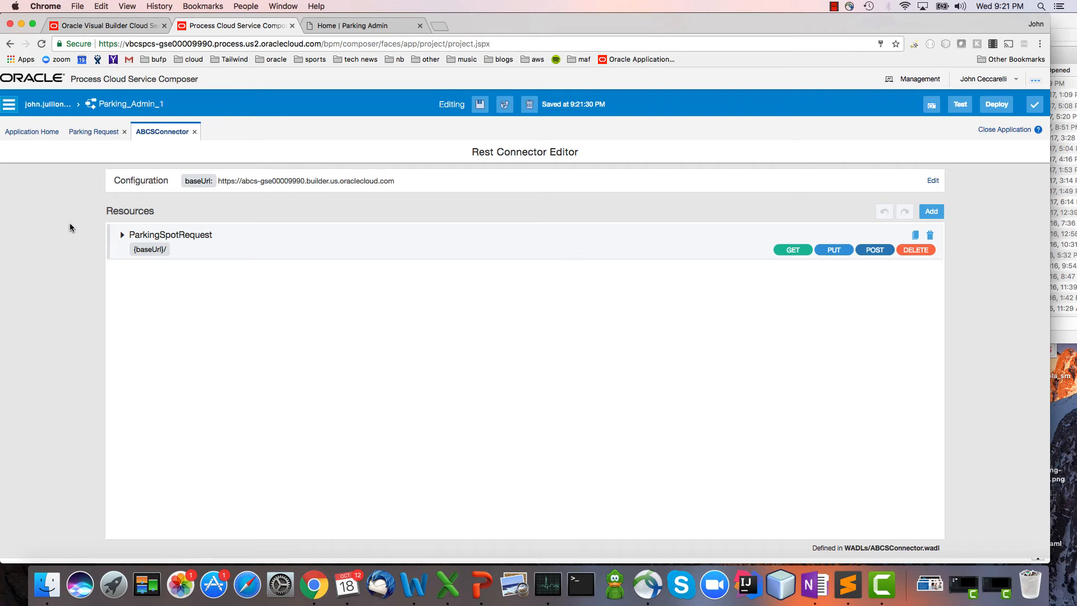
click(122, 235)
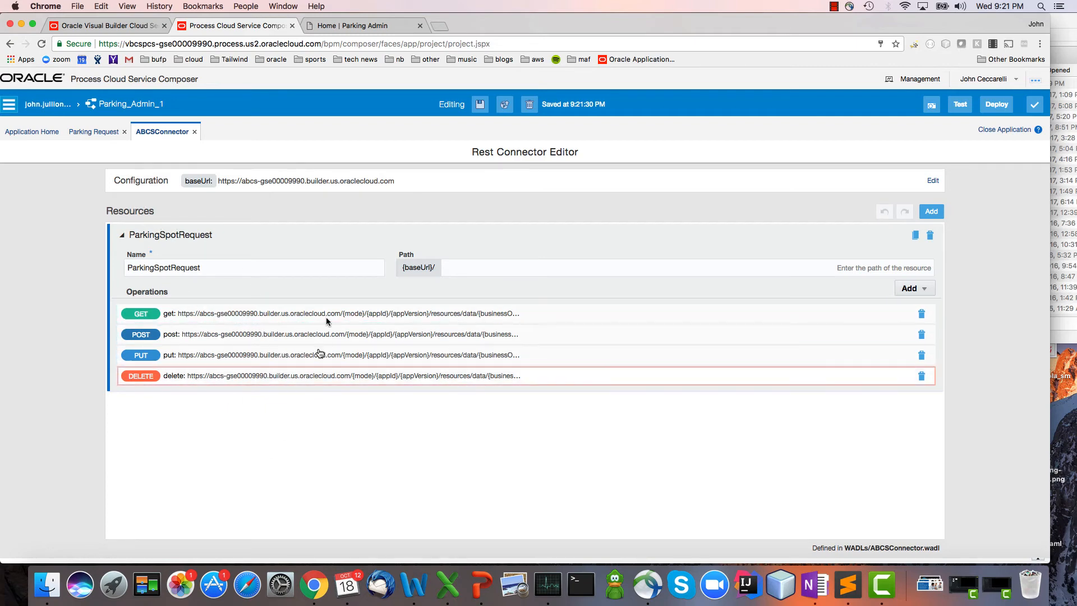
Set the connector's security type to APP Id - Basic Authentication with a new key named Key, and apply the configuration.
click(932, 181)
click(227, 302)
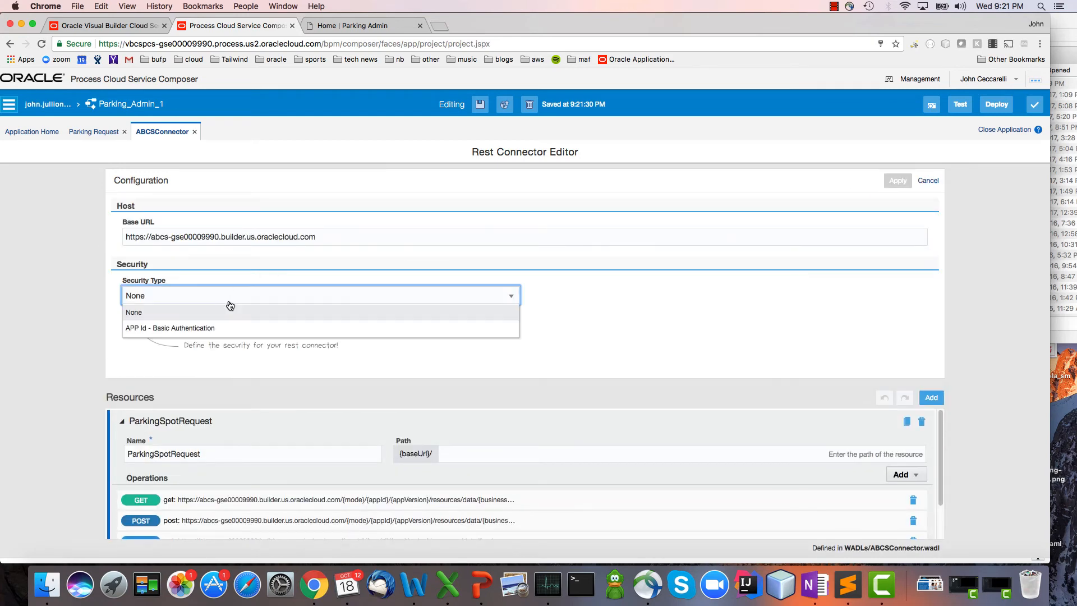
click(221, 327)
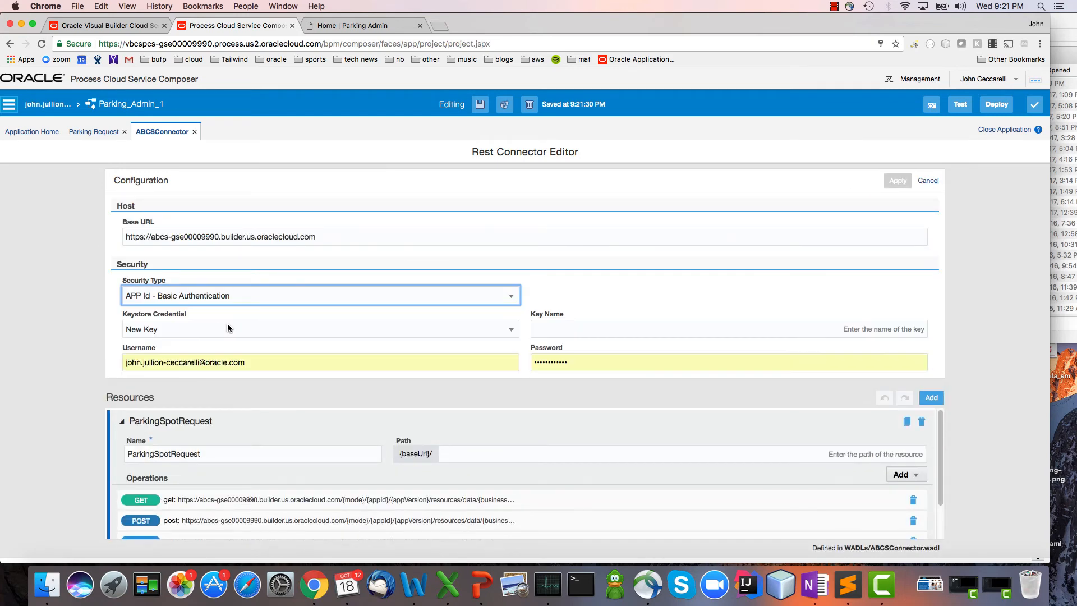
click(625, 326)
text(Key)
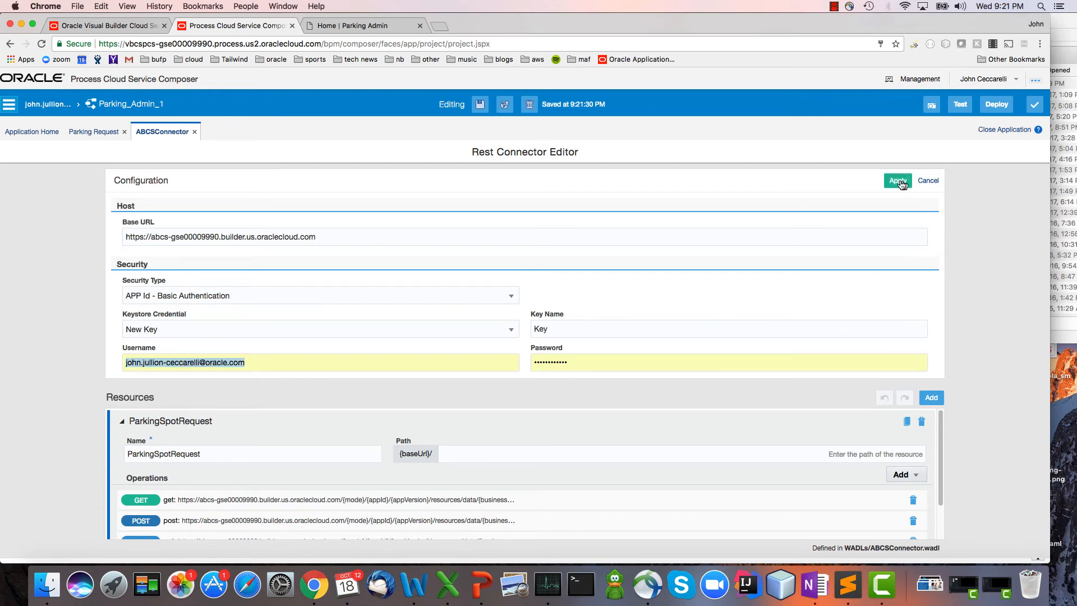
click(898, 180)
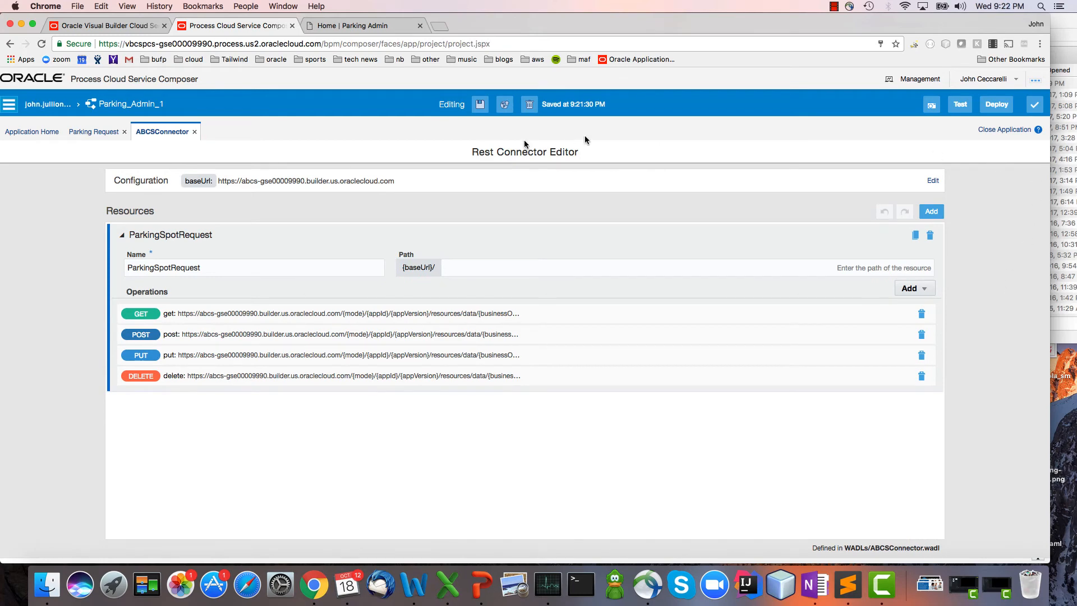
Add two swimlanes to the Parking Request process and name them Manager and Facilities Manager.
click(90, 132)
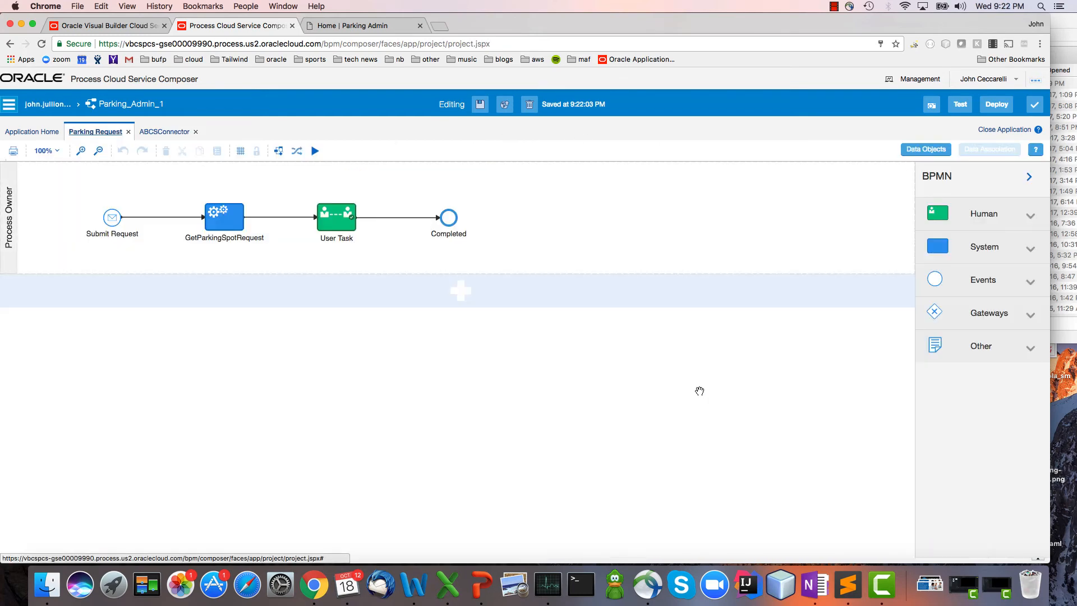
click(312, 291)
click(486, 416)
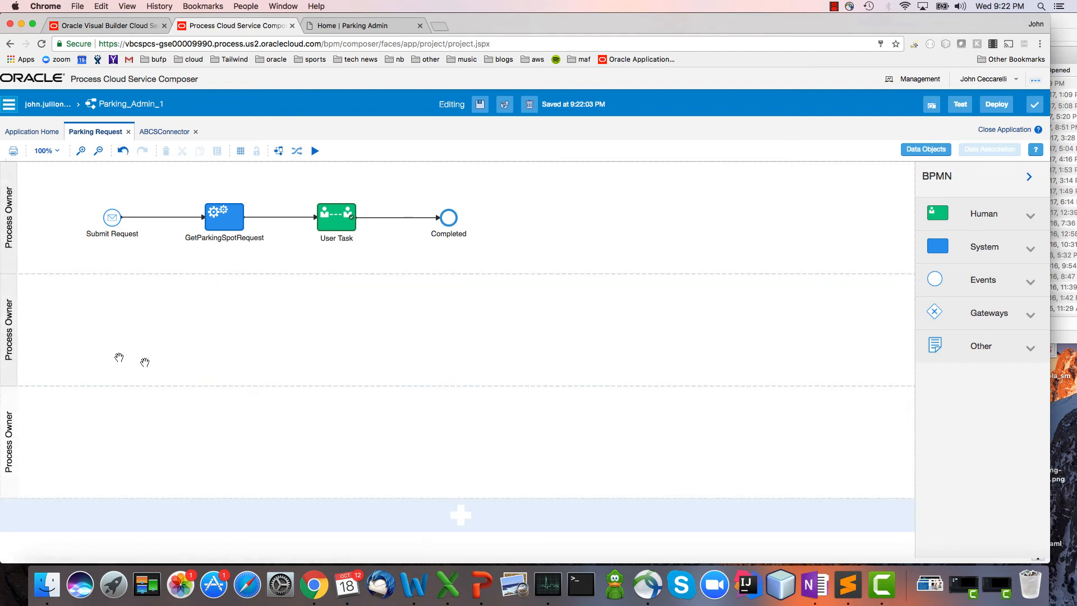
double_click(4, 359)
text(Manager)
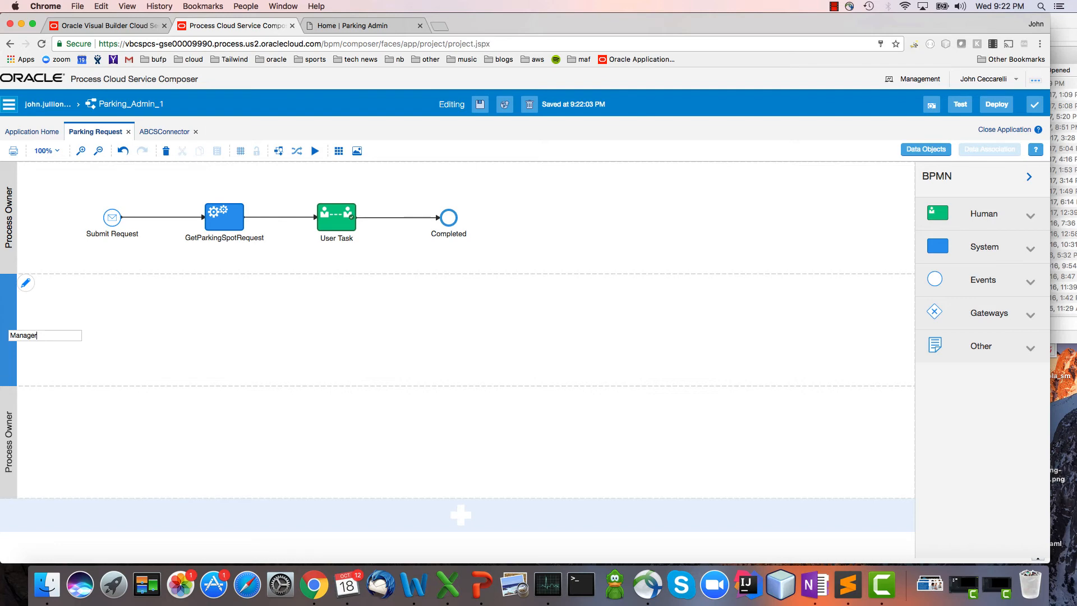
key(Return)
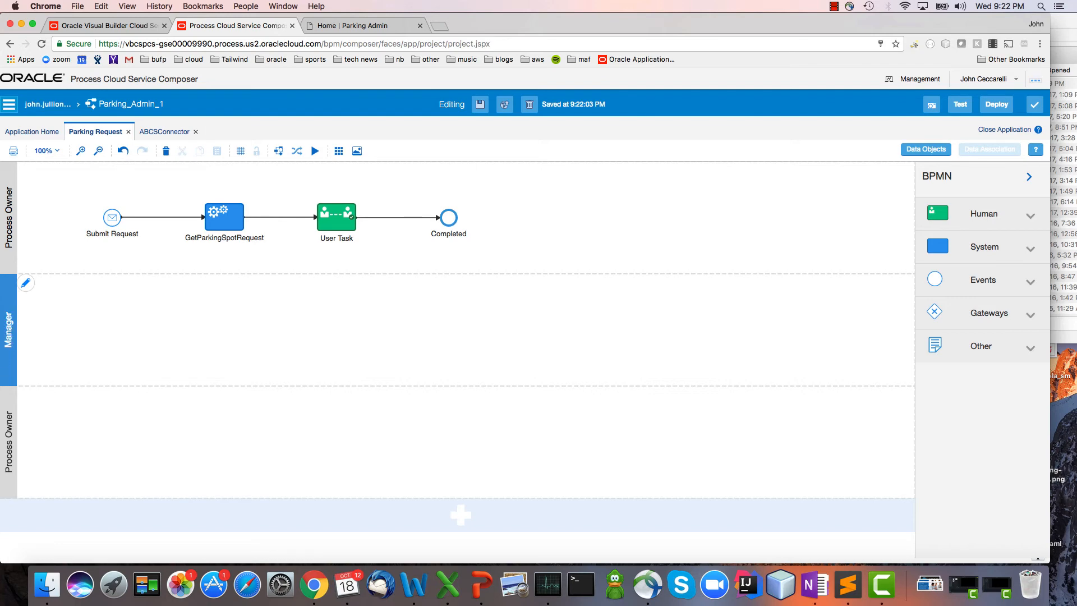
double_click(8, 443)
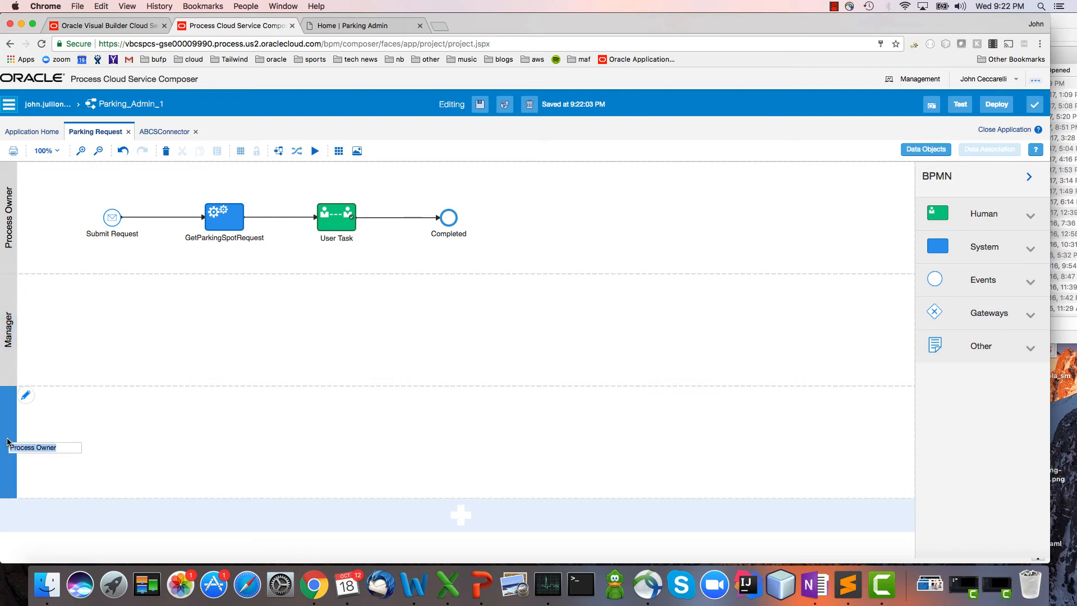
text(Faciliti)
key(Return)
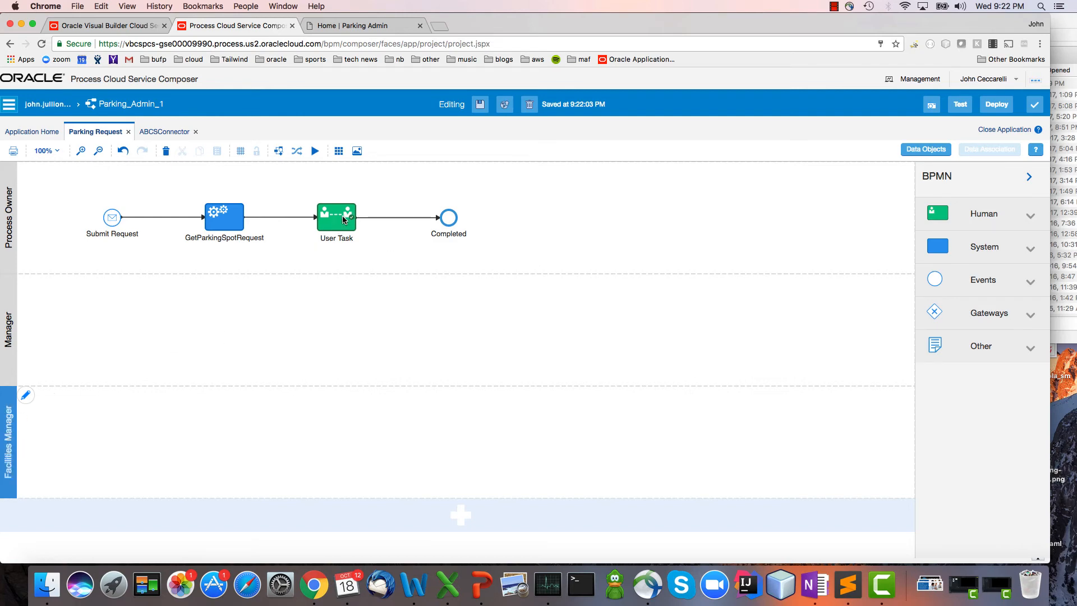
Move the user task into the Manager lane below GetParkingSpotRequest and rename it Manager Approval.
drag(343, 220, 225, 350)
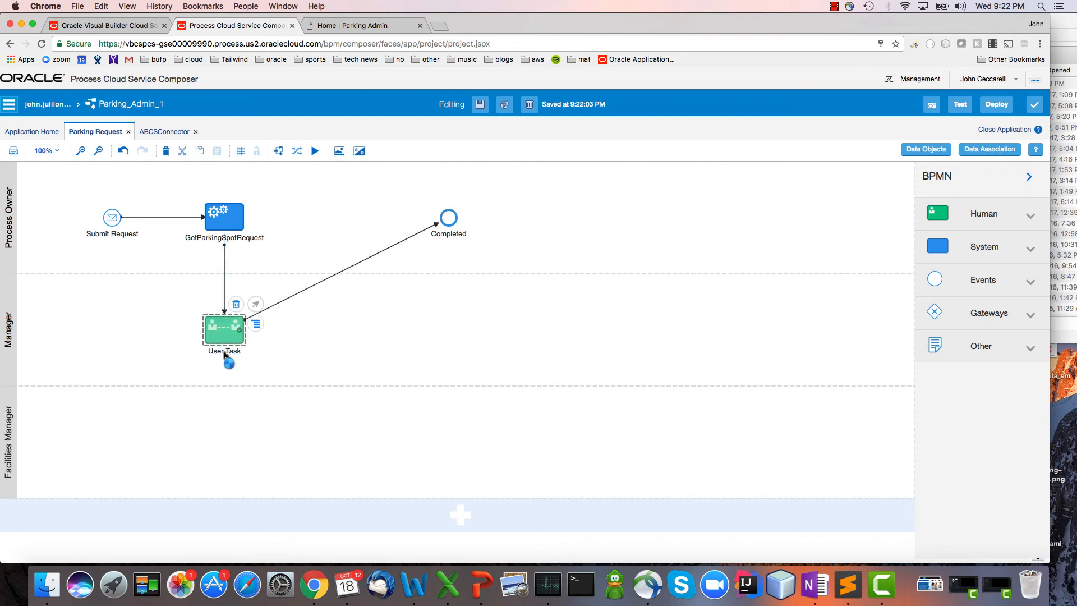
double_click(225, 351)
text(Manager Apprvo)
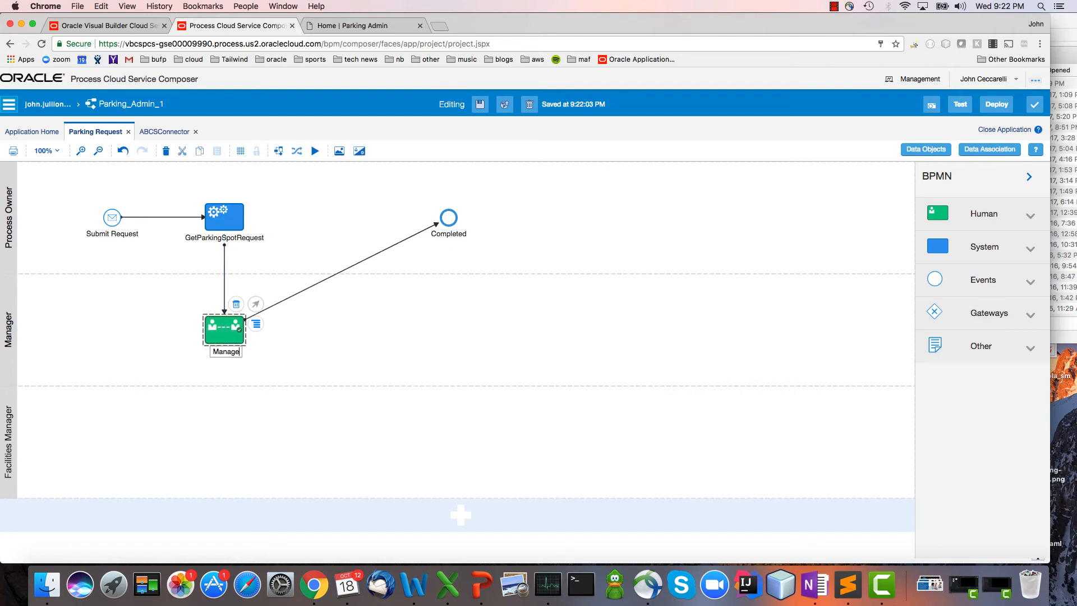
key(BackSpace)
key(BackSpace)
text(oval)
click(545, 358)
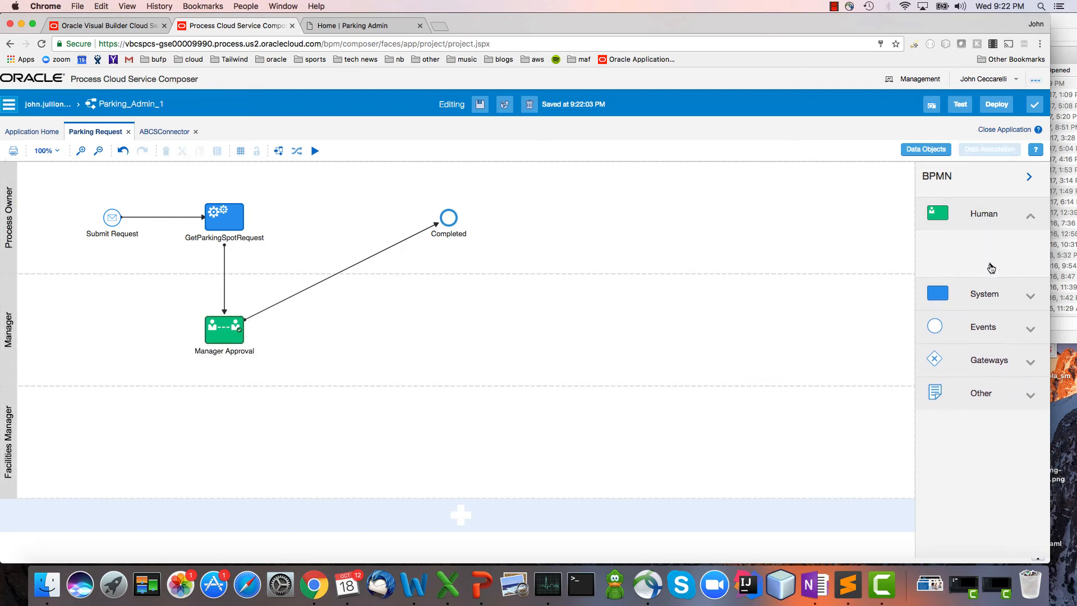
Add an Approve task to the Facilities Manager lane and name it Facilities Approval.
drag(1013, 251, 338, 448)
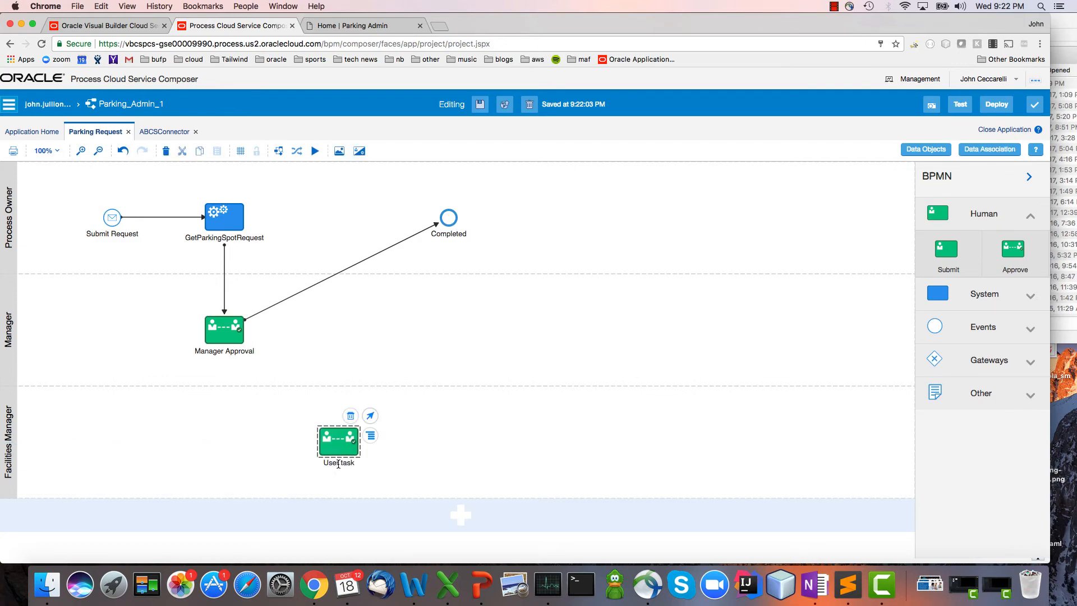
text(Ga)
text(cilities Approv)
text(al)
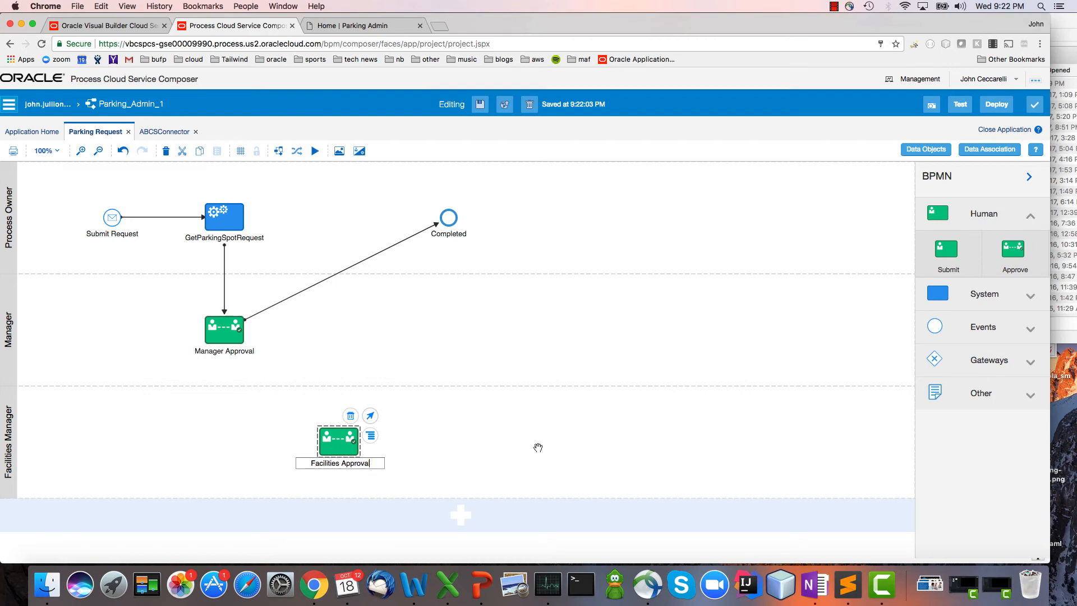
click(735, 429)
Add an exclusive gateway after Manager Approval in the Manager lane and connect it to Facilities Approval and to Completed.
click(1028, 363)
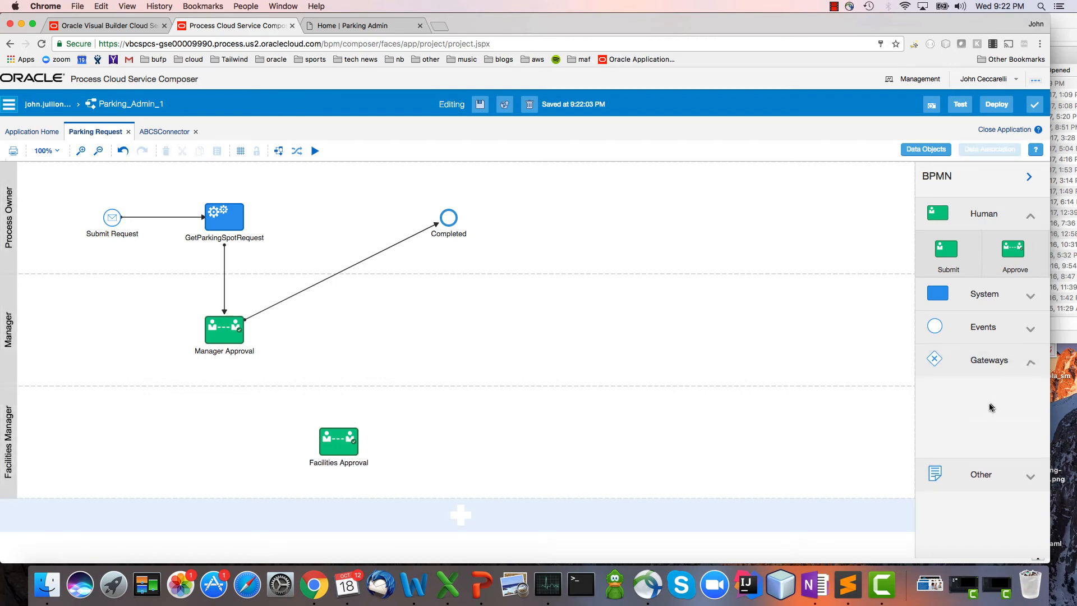
drag(954, 406, 339, 329)
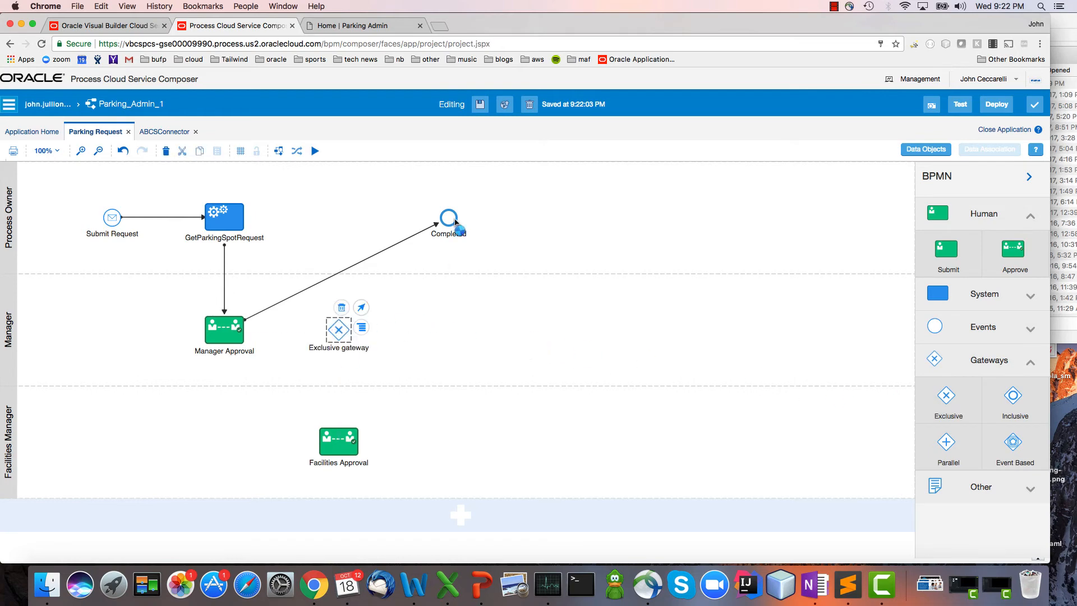
drag(454, 222, 343, 449)
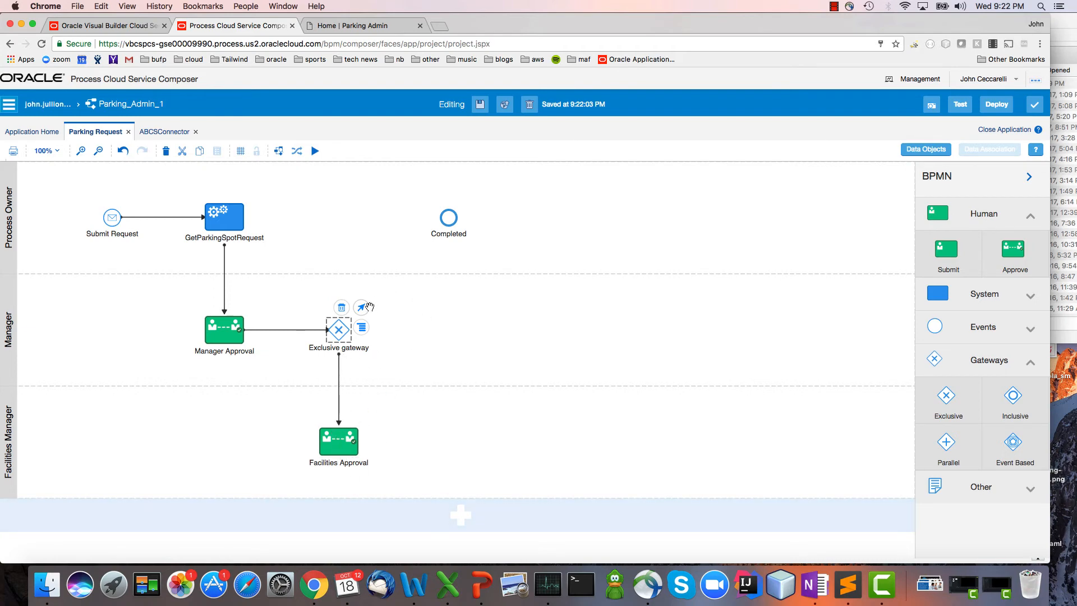
drag(370, 307, 449, 222)
Set the condition of the flow from the exclusive gateway to Completed to TaskOutcomeDataObject == "REJECT" and validate the expression.
double_click(391, 280)
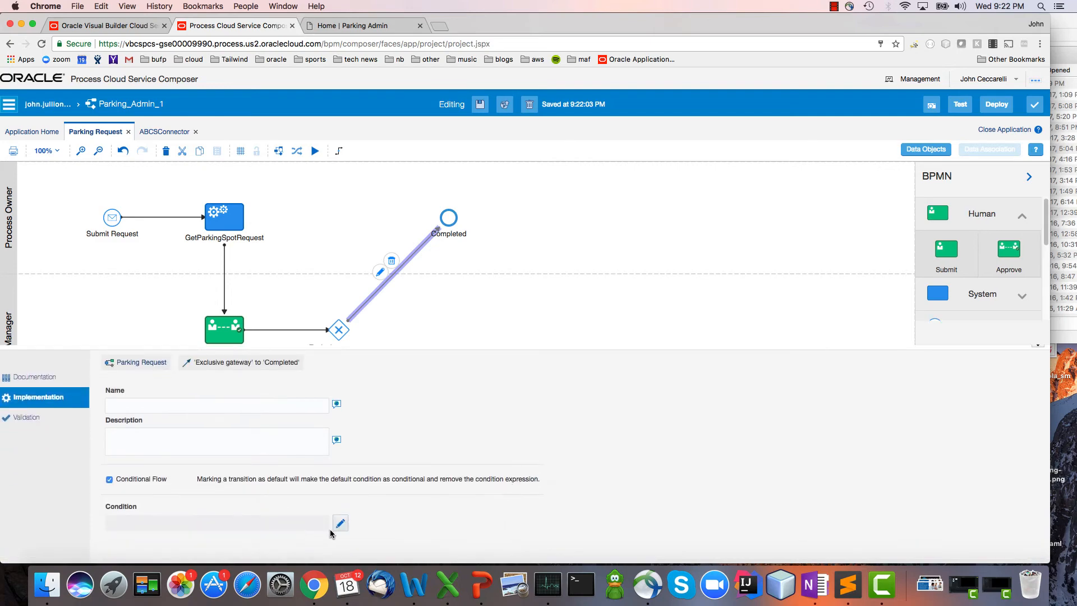
click(339, 524)
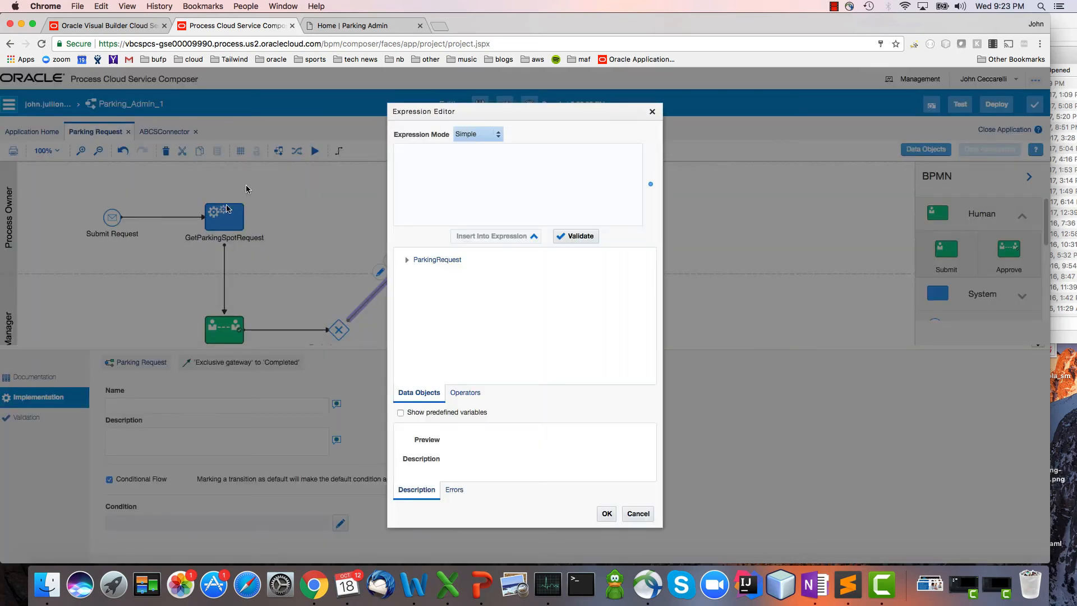
click(406, 261)
click(466, 274)
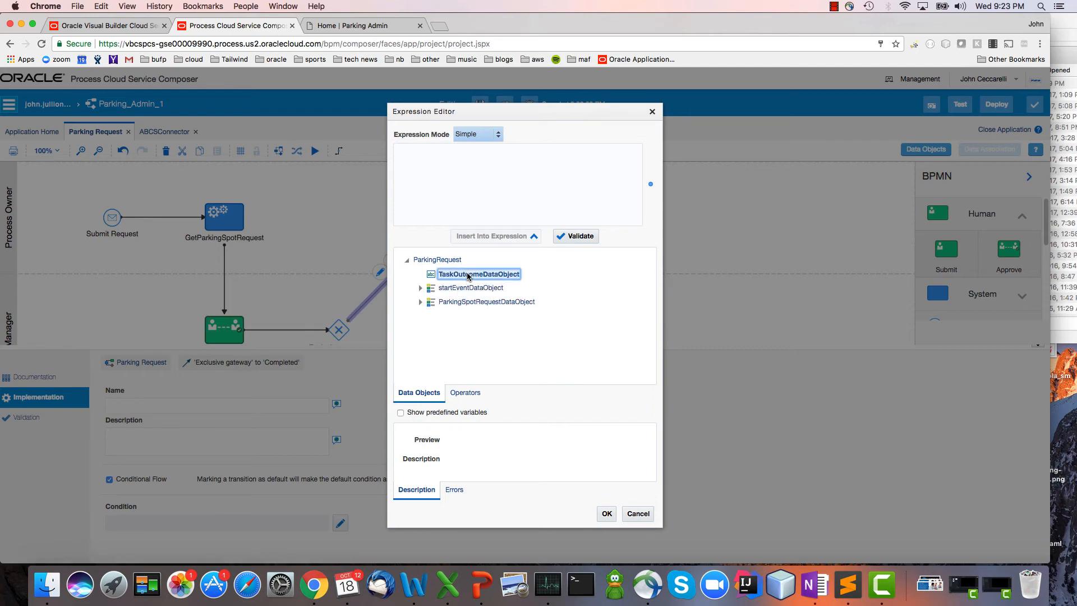
click(525, 238)
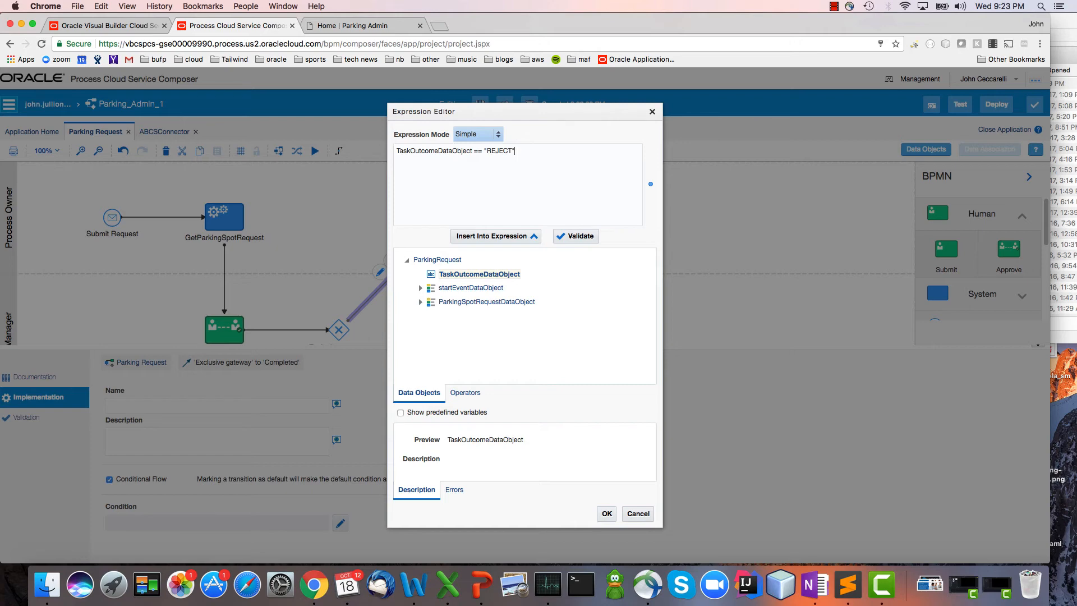
click(571, 238)
click(609, 517)
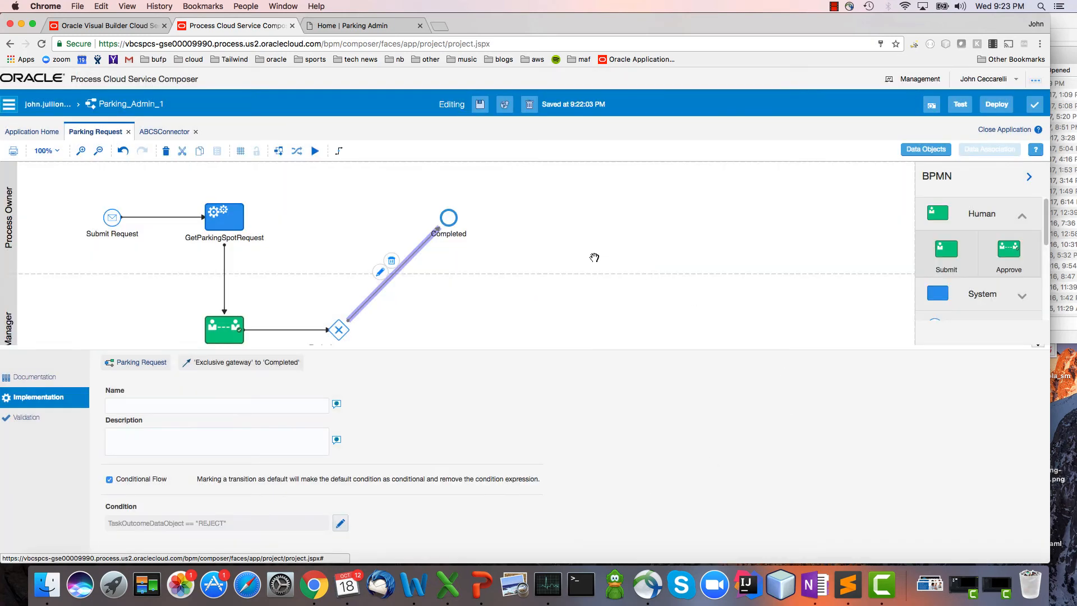
click(523, 241)
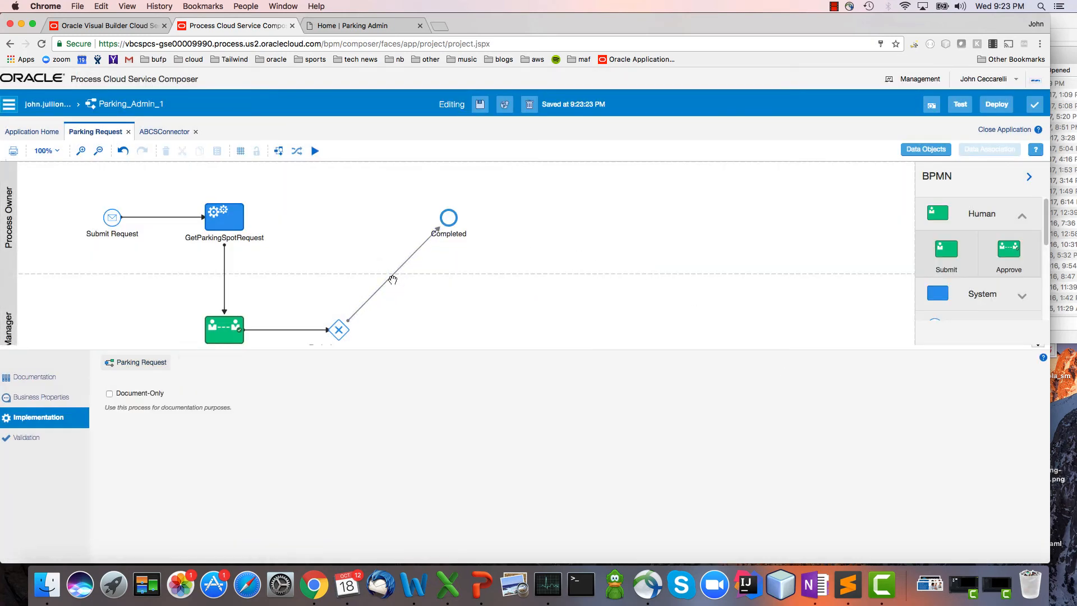
Reroute the flow from the exclusive gateway to Completed with a right-angle bend in the Process Owner lane.
drag(387, 281, 337, 237)
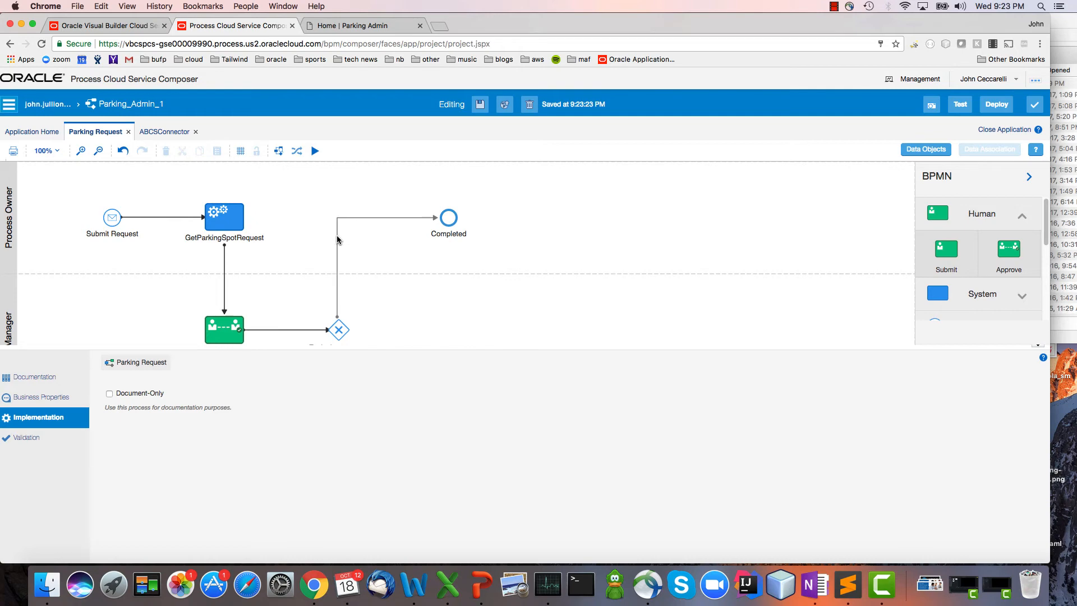
click(555, 220)
scroll(555, 220, down, 1)
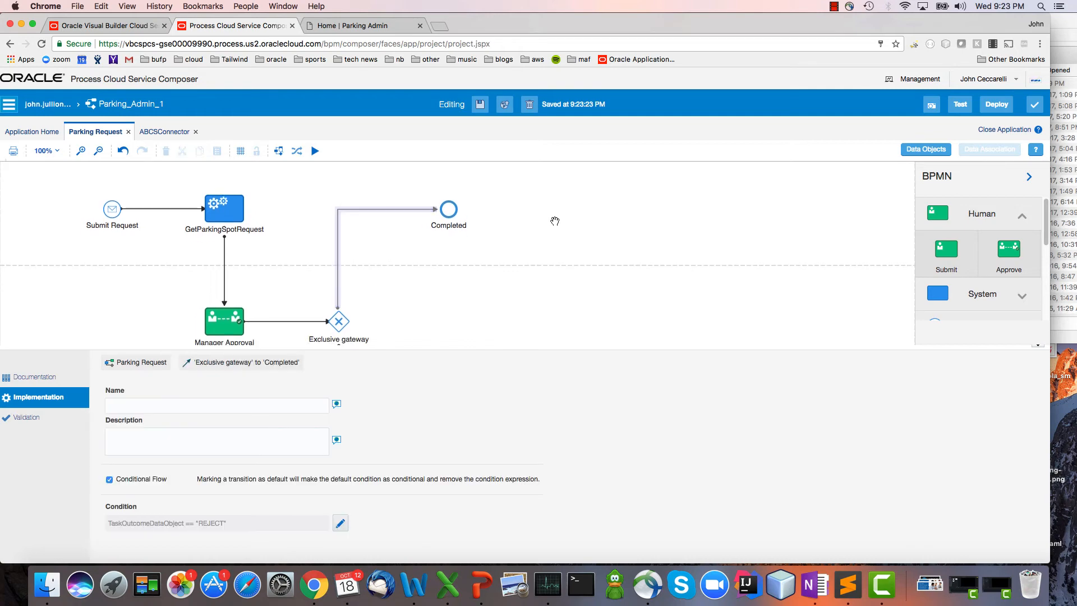
scroll(554, 220, down, 5)
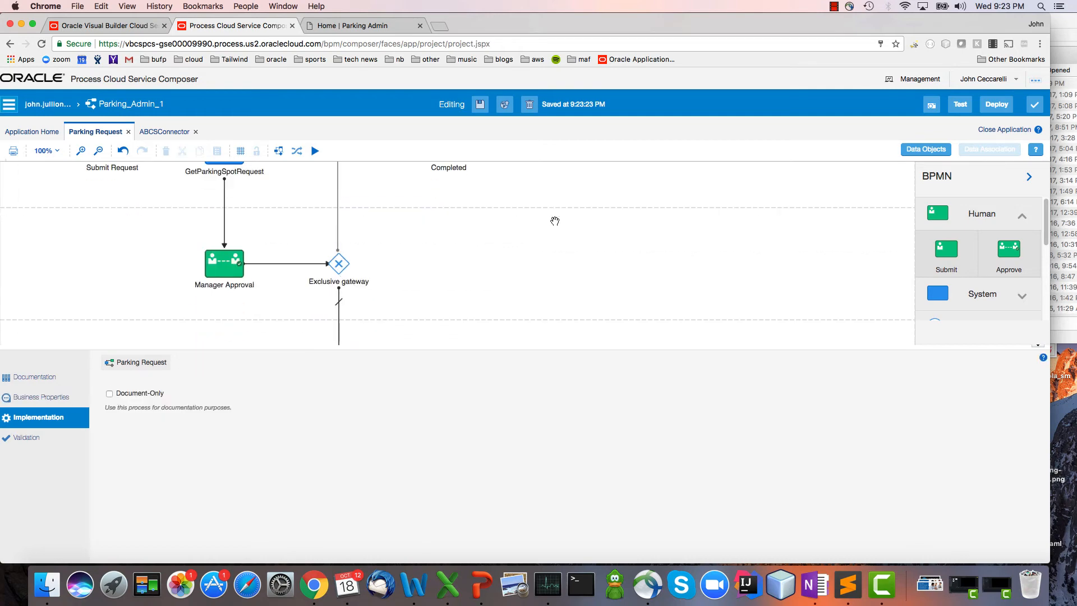
Connect Facilities Approval to the Completed event and bend the flow at a right angle beneath Completed.
click(1038, 348)
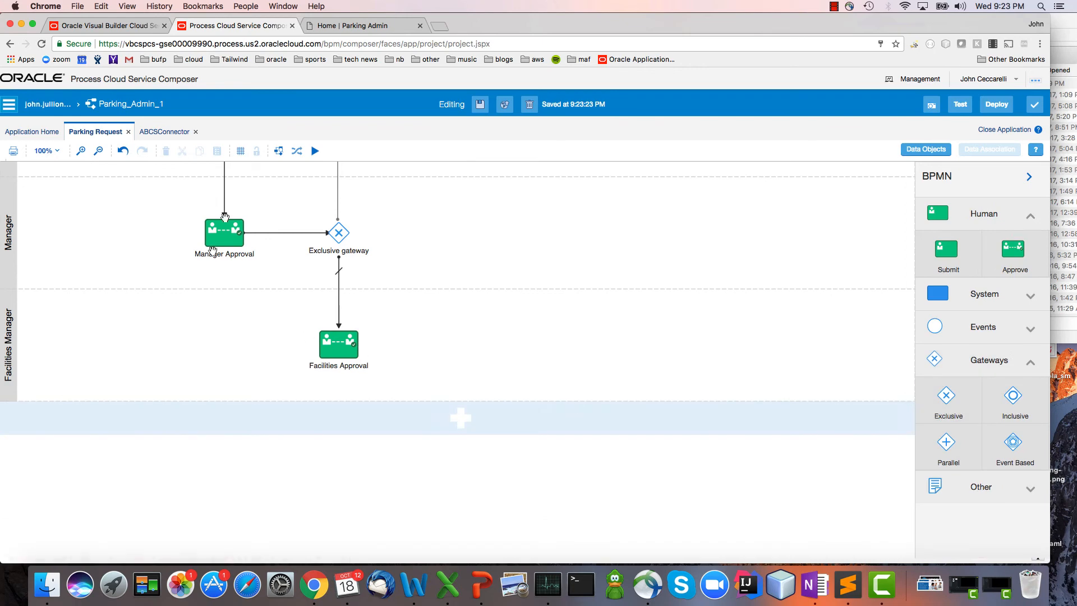
click(339, 343)
scroll(576, 334, up, 6)
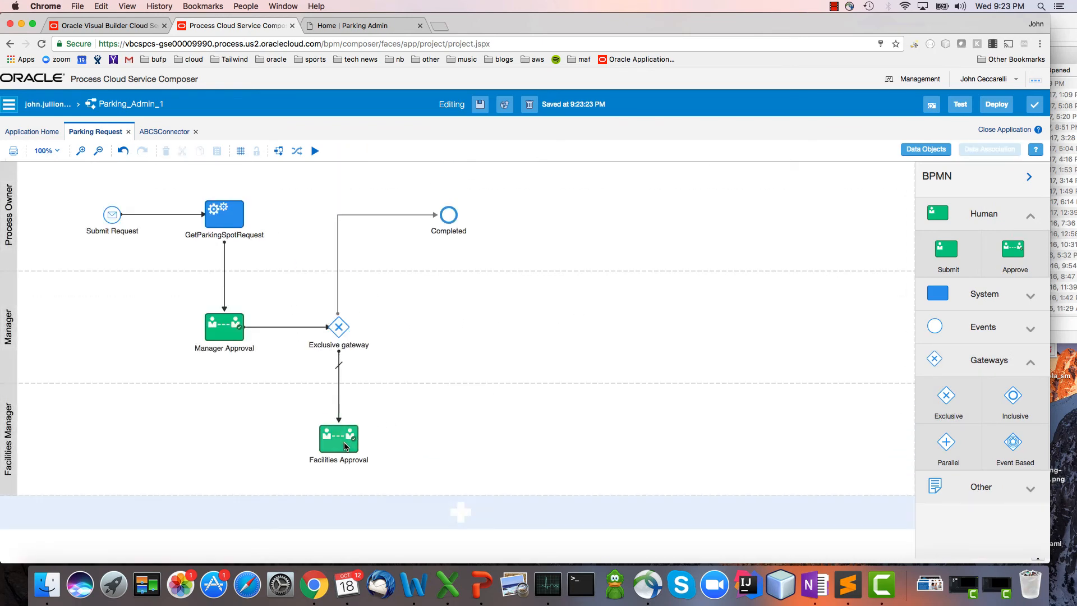
drag(370, 414, 447, 219)
drag(393, 331, 449, 438)
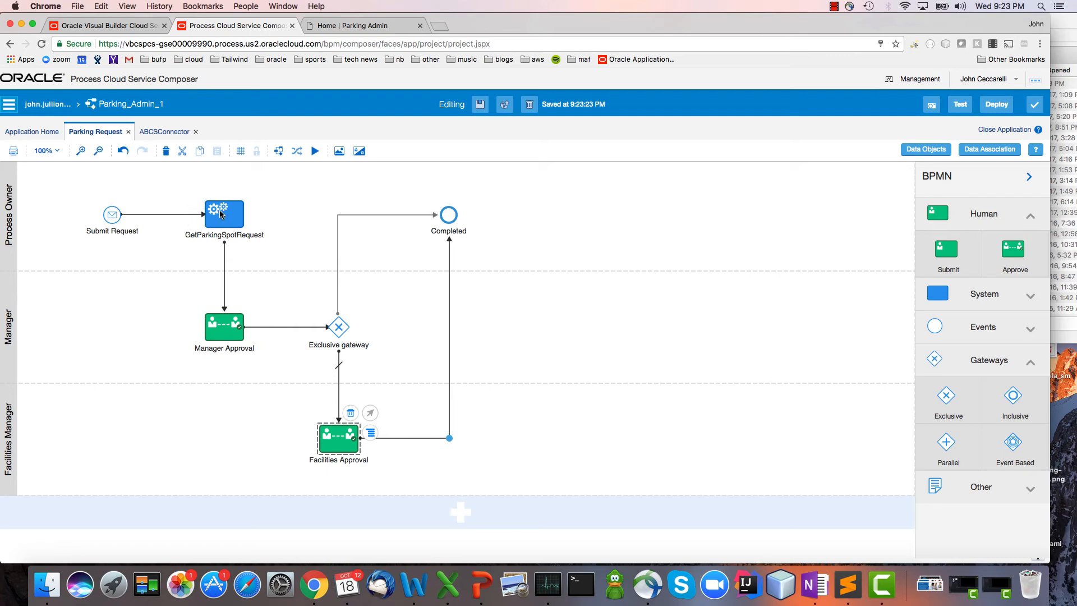
Review the Manager Approval task's general properties, including its assignees, form and actions.
double_click(222, 329)
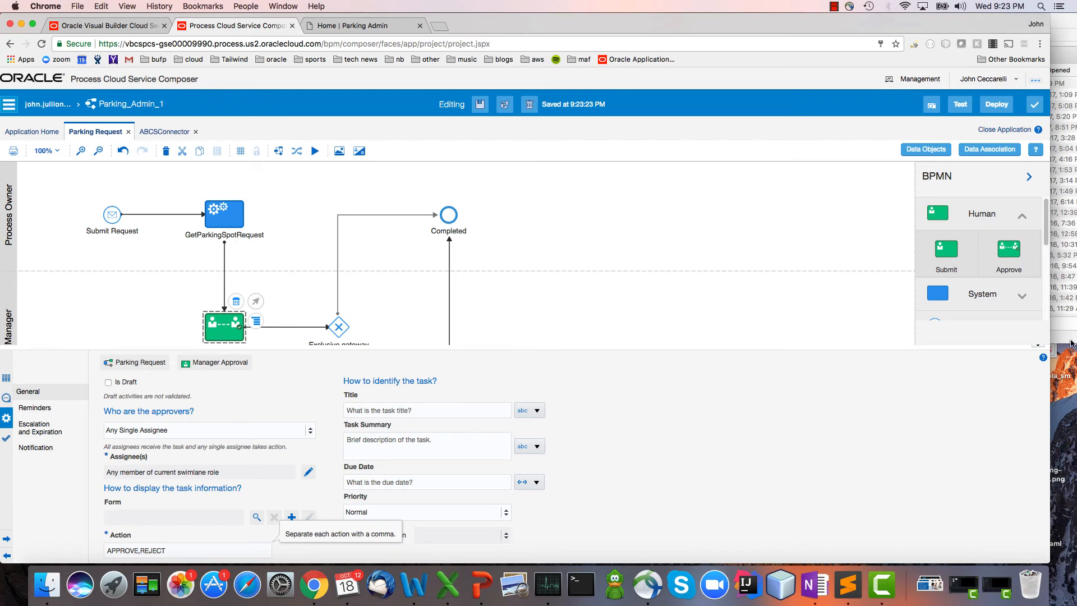
click(1038, 346)
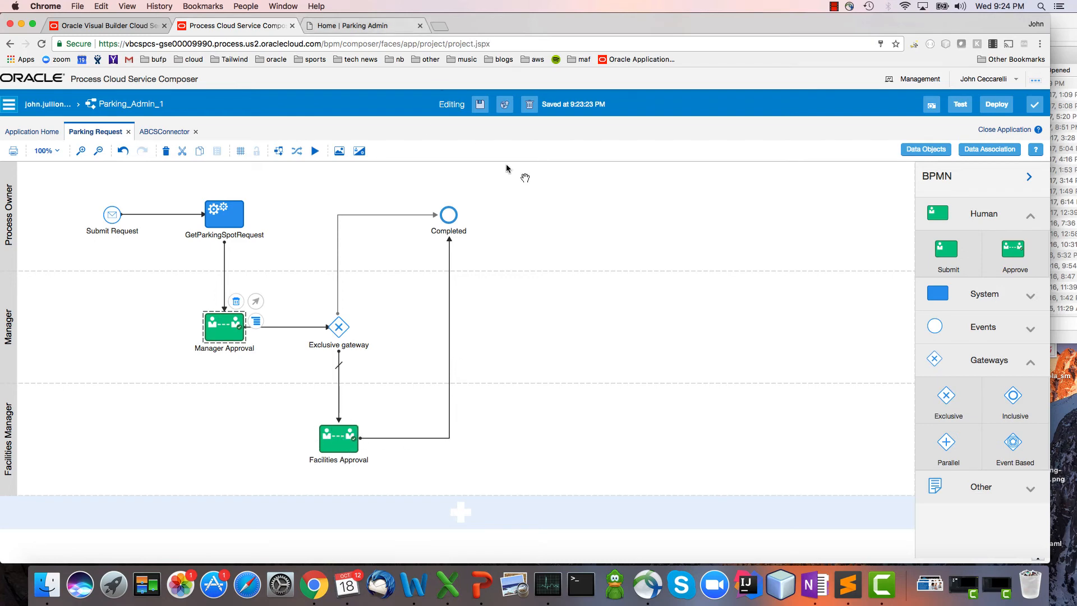
Save the Parking_Admin_1 application and publish its changes with the comment V1.
click(480, 105)
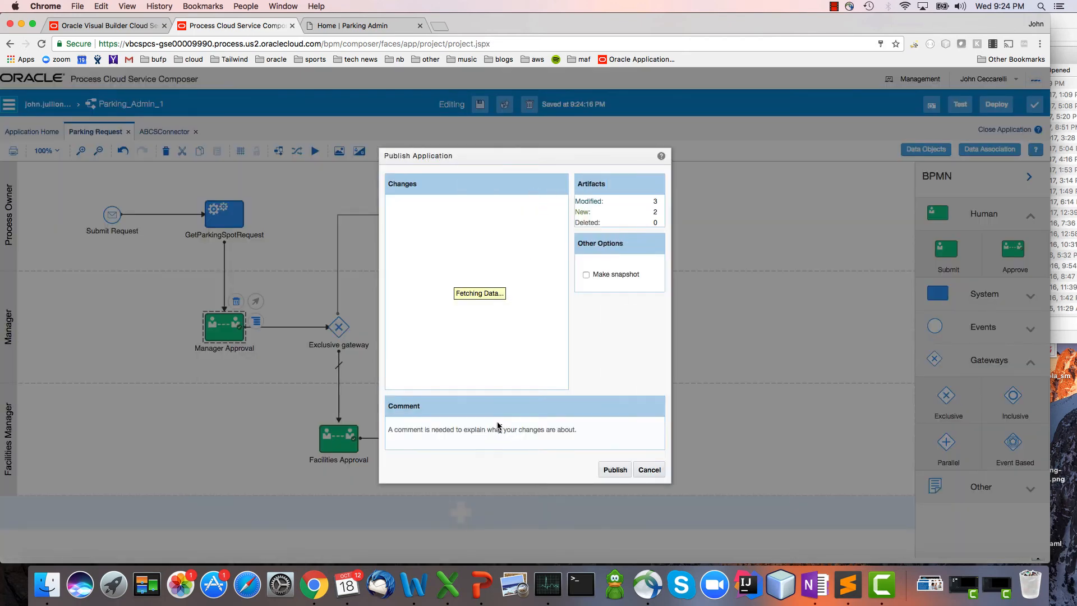
click(497, 431)
text(V1)
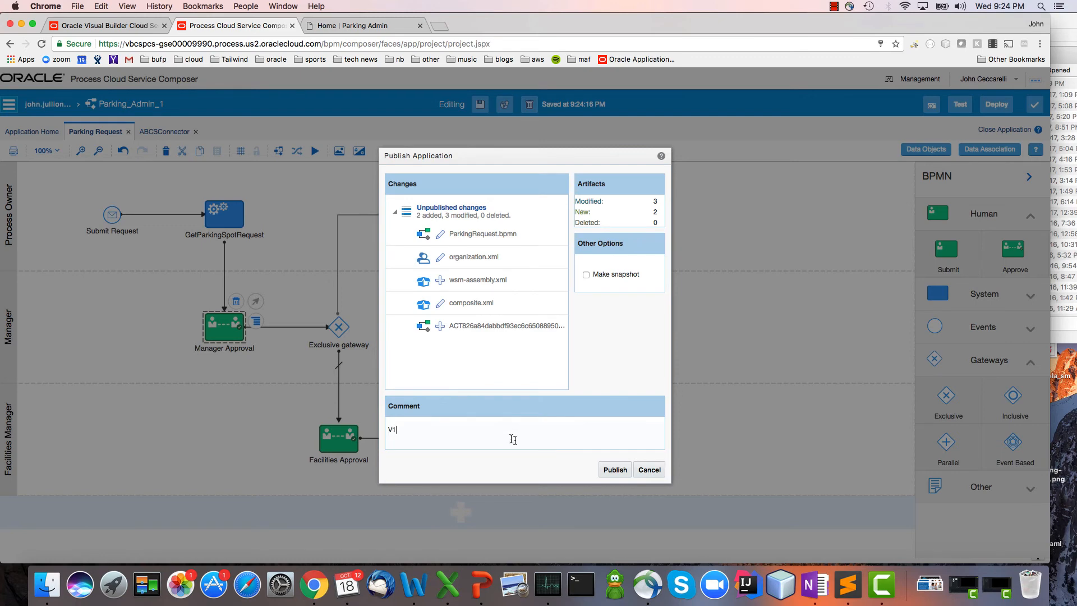
click(608, 472)
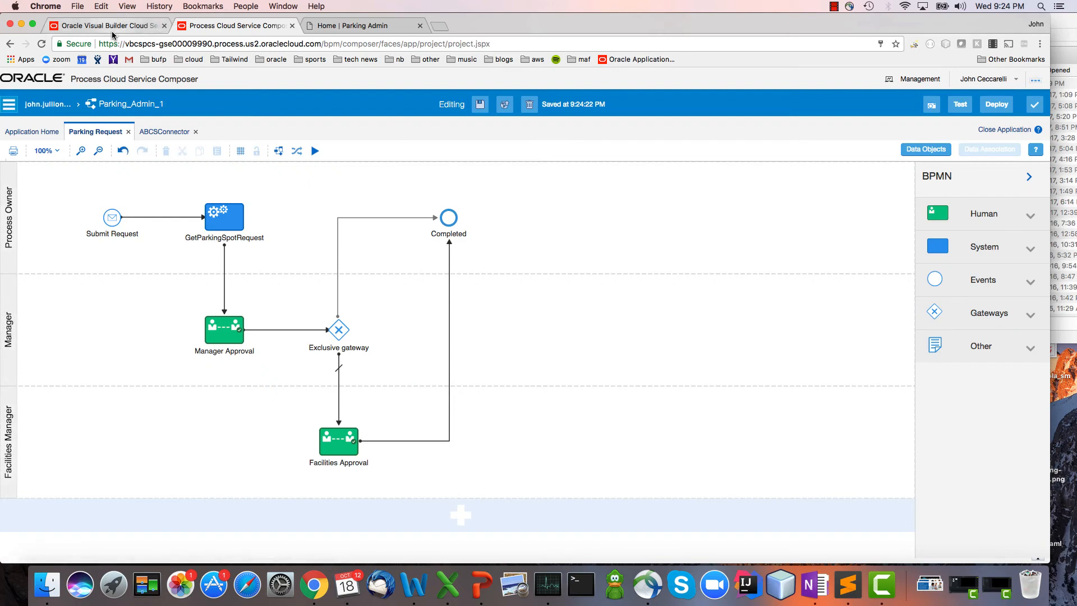
Switch to Visual Builder and deploy all processes of the Parking Spot Request business object.
click(110, 27)
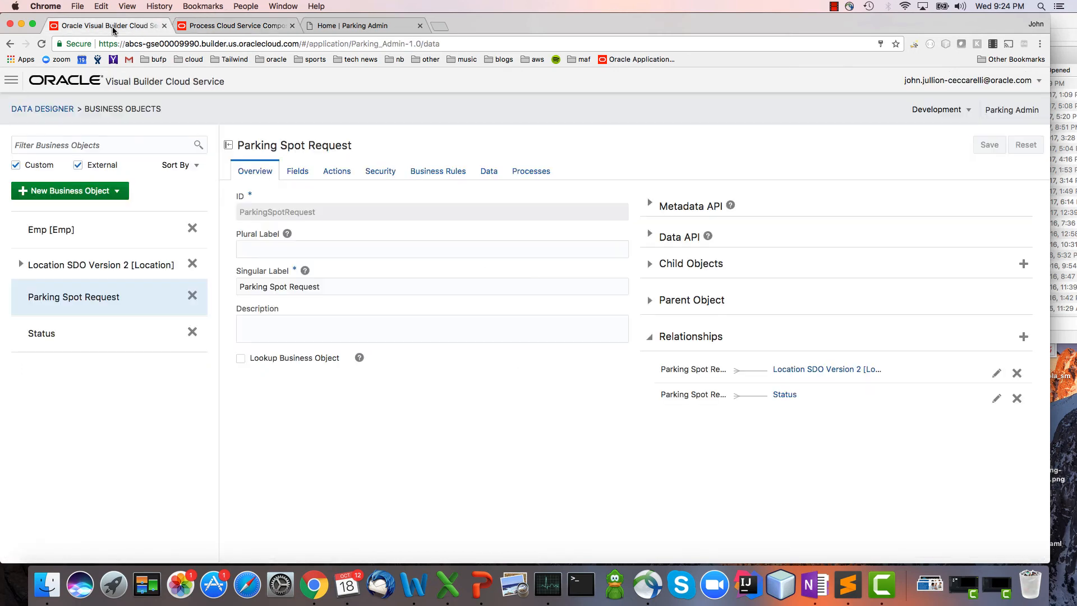
click(545, 175)
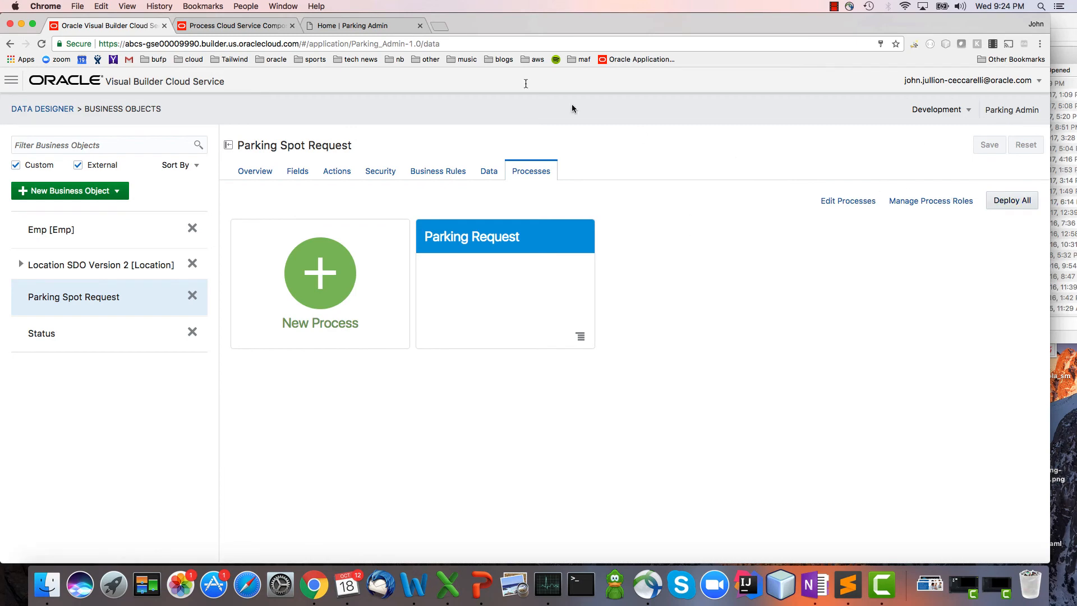
click(244, 26)
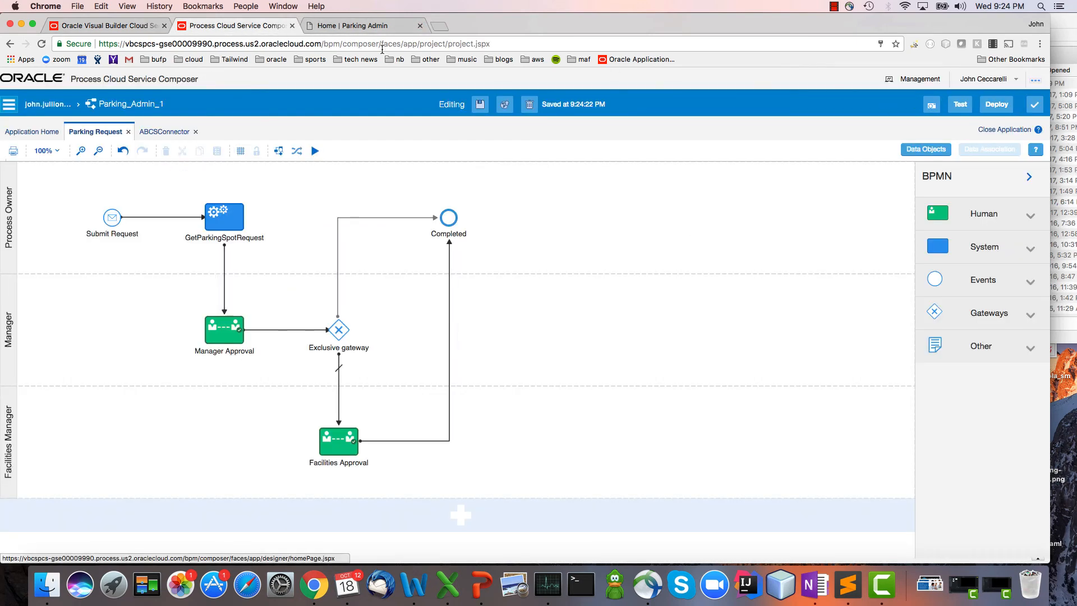
click(97, 28)
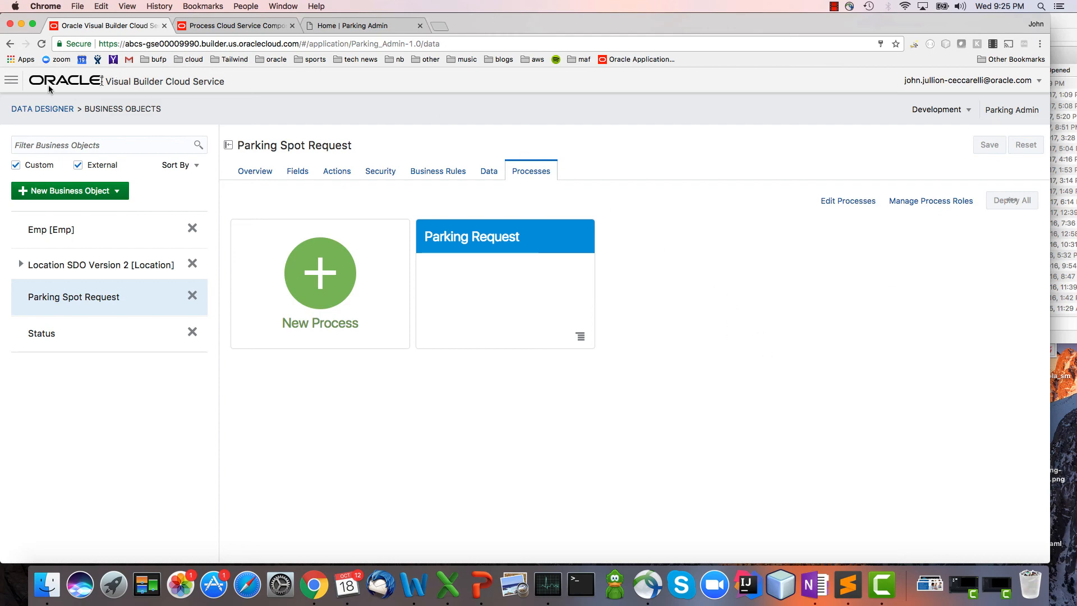
Open the My Parking page in the Page Designer, set it to live mode and go to its Create Parking Spot Request page.
click(11, 82)
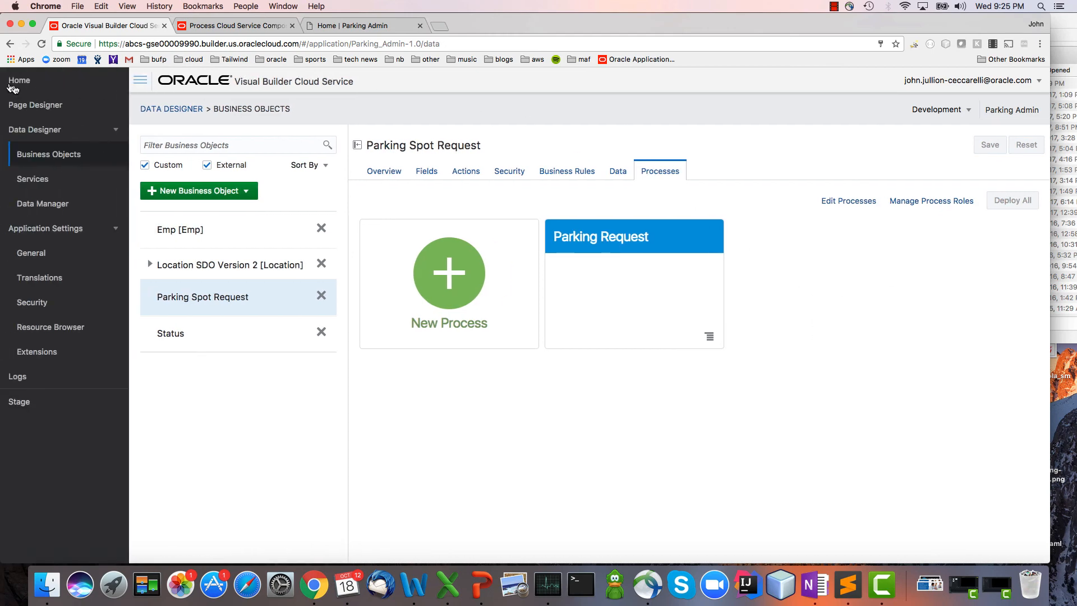
click(72, 105)
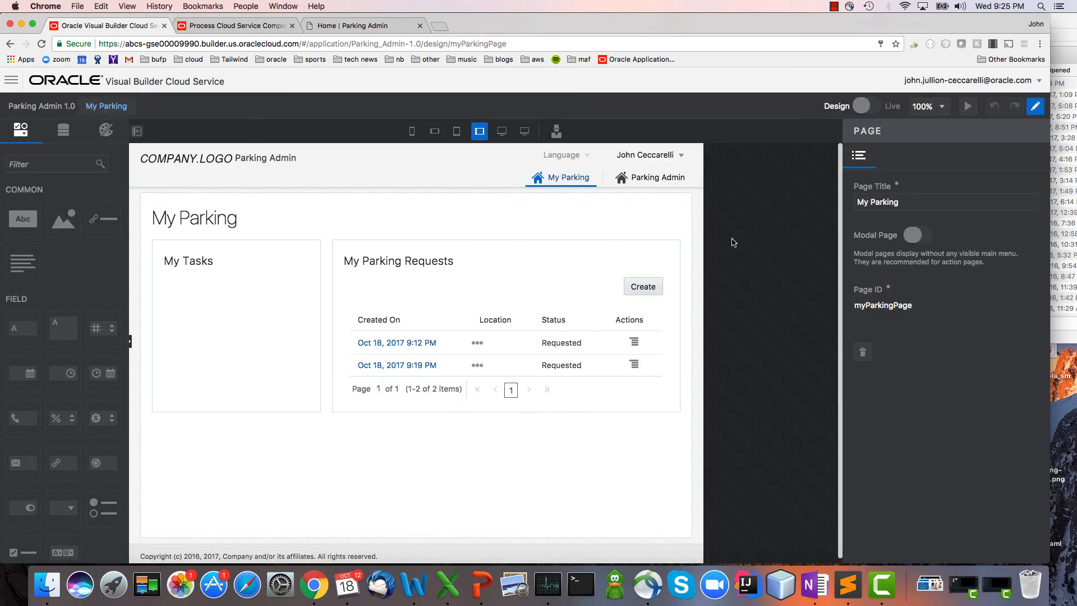
click(864, 106)
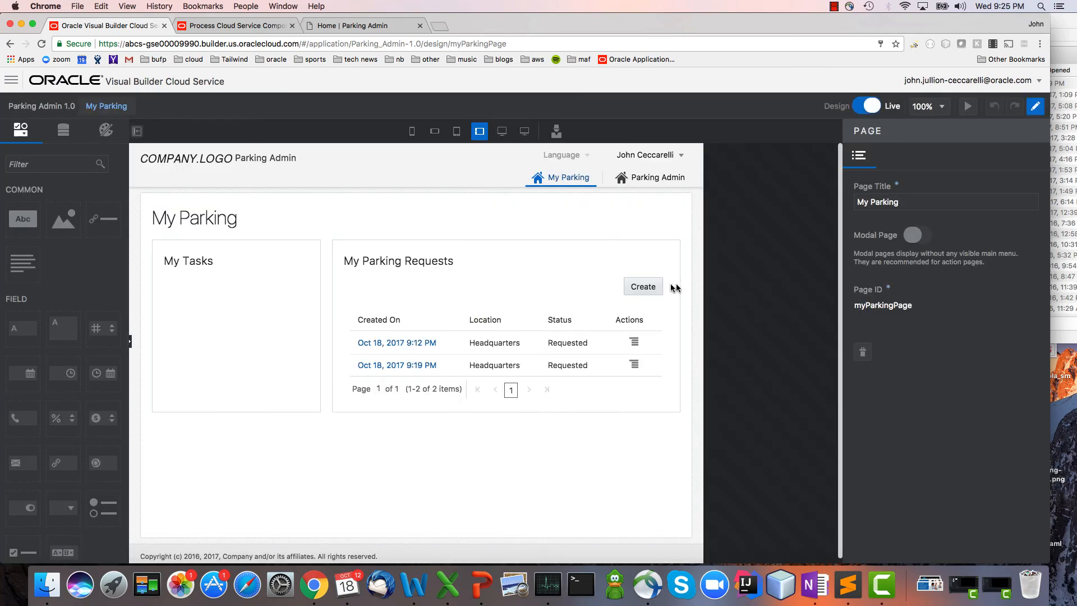
click(649, 287)
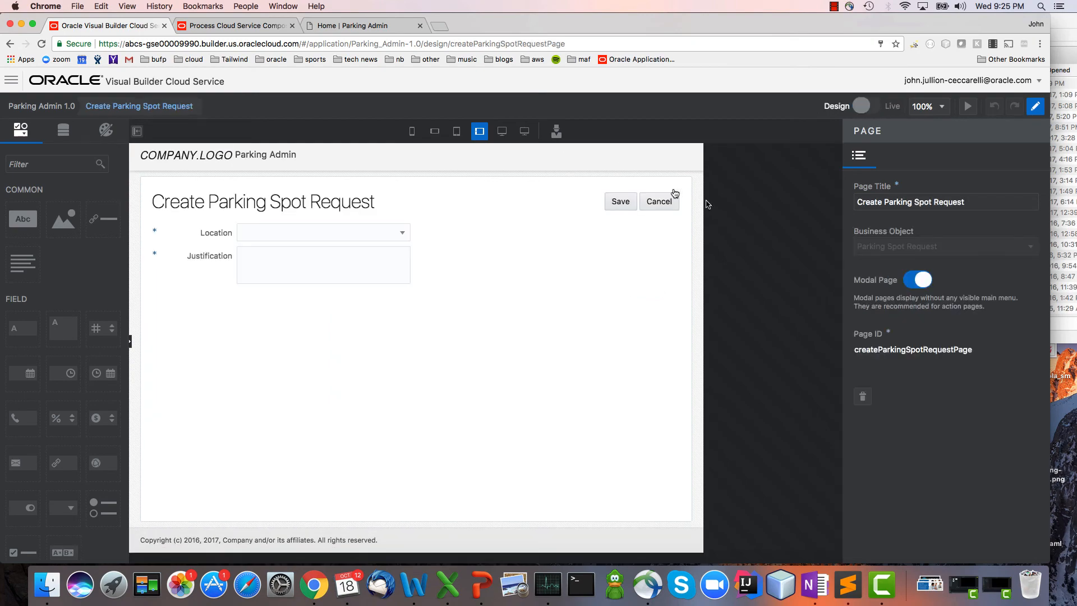
Open the action configuration of the Save button on Create Parking Spot Request and inspect its code view.
click(619, 203)
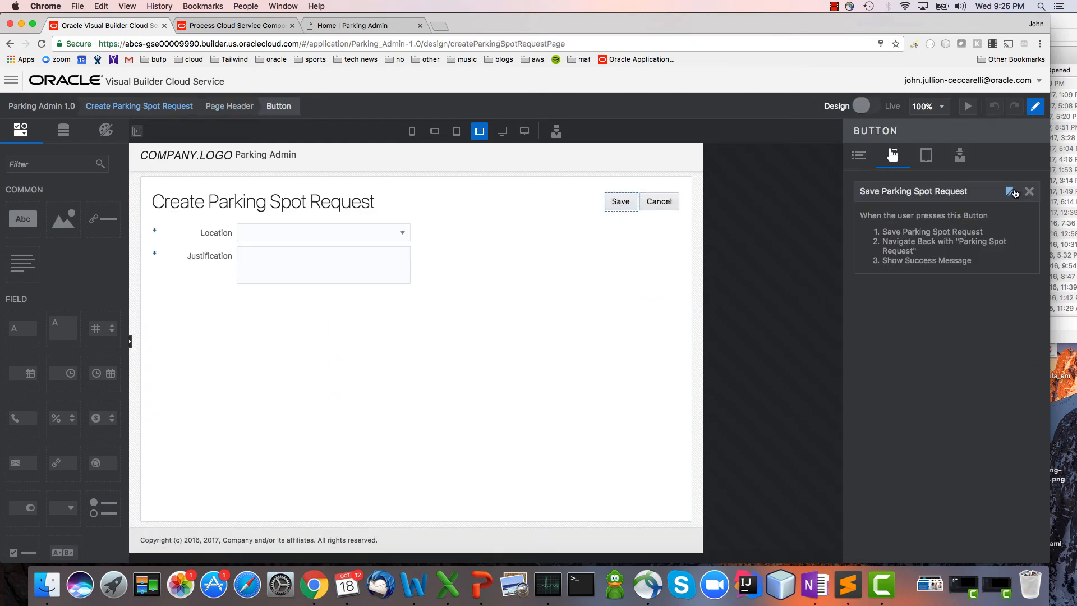
click(1000, 214)
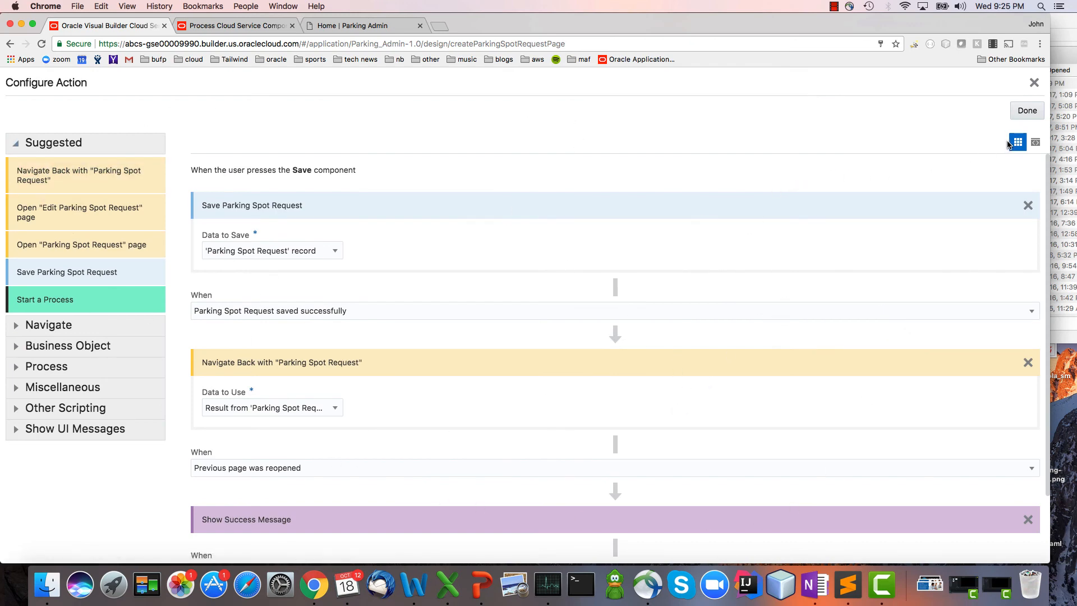
click(1035, 143)
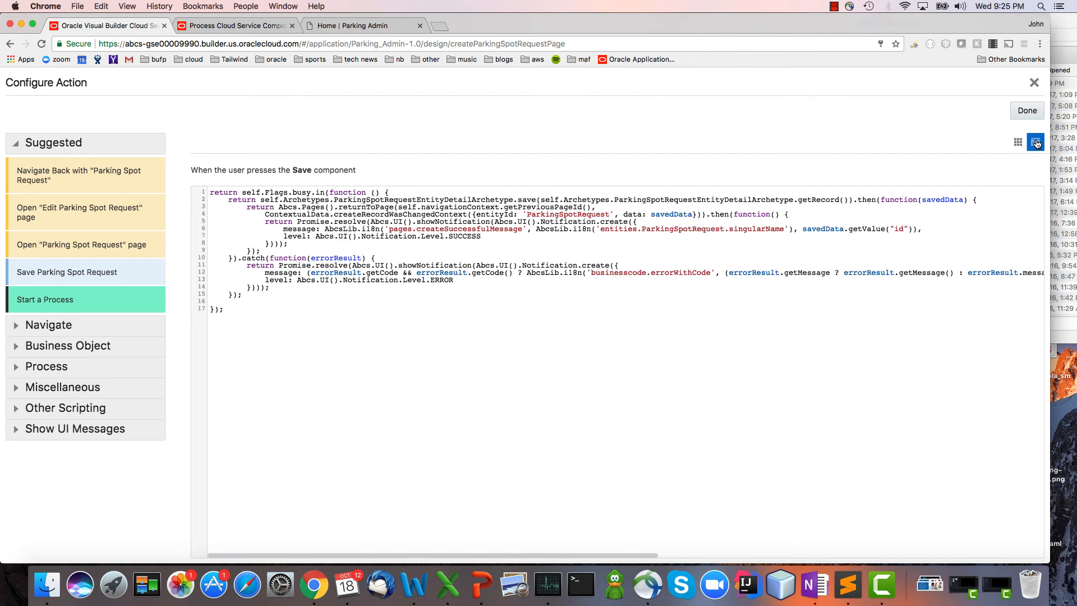
click(1018, 142)
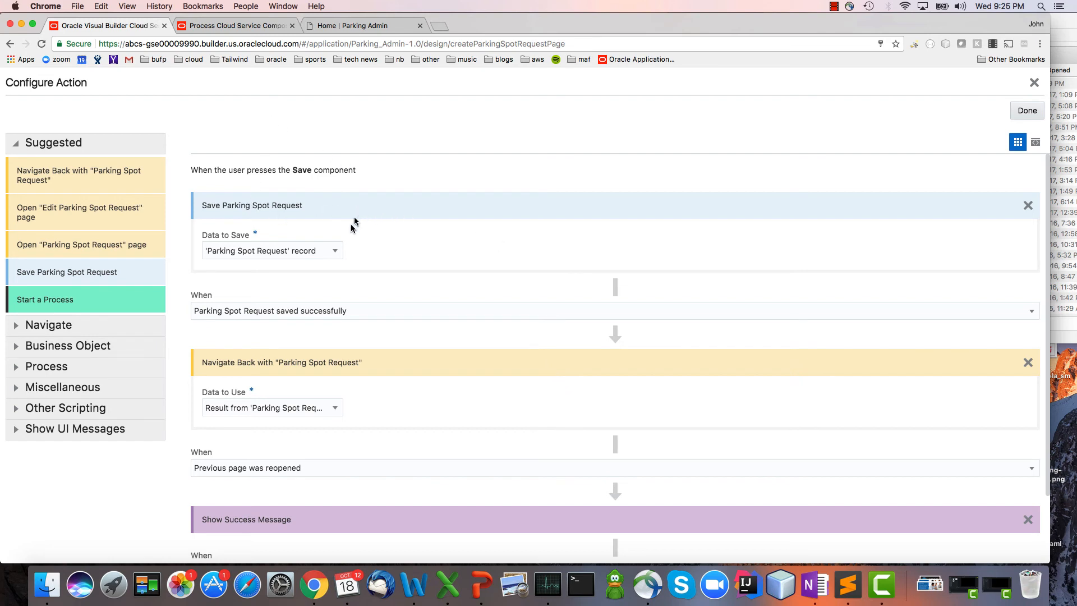
Add a Start a Process action for the Parking Request process after the successful save and finish the Save button's configuration.
drag(90, 302, 271, 338)
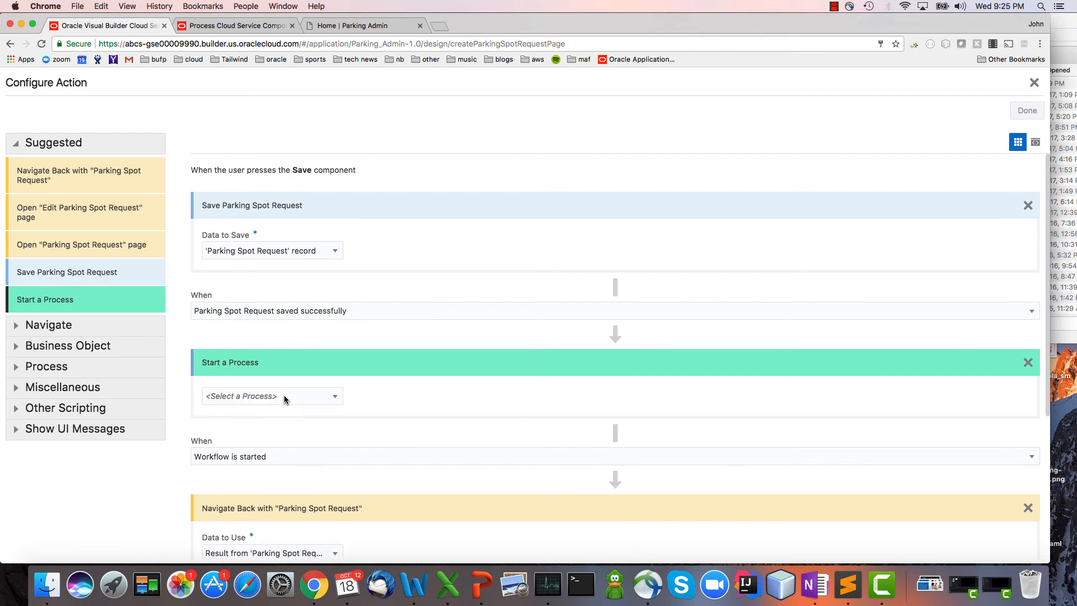
click(286, 398)
click(289, 415)
click(1012, 114)
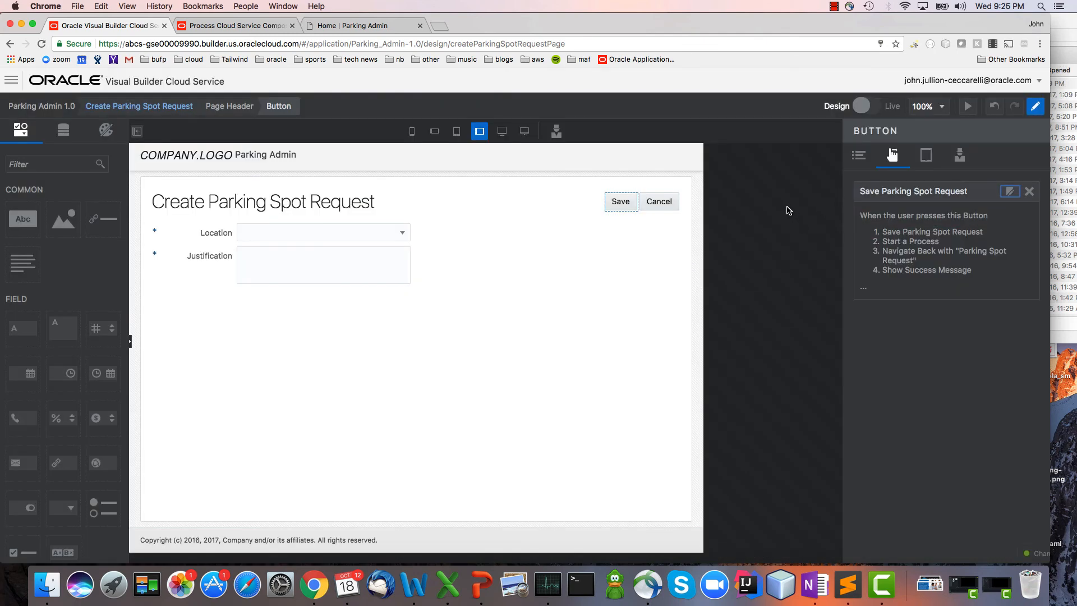
Go to the My Parking page and add a Task List to the My Tasks panel with Parking Request as its source process.
click(786, 209)
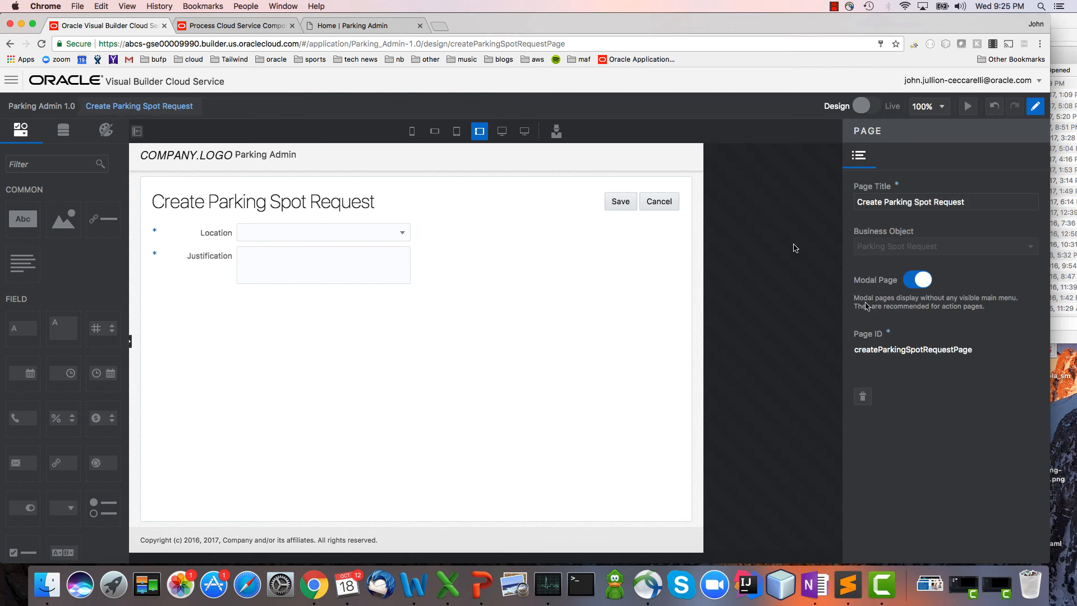
click(171, 111)
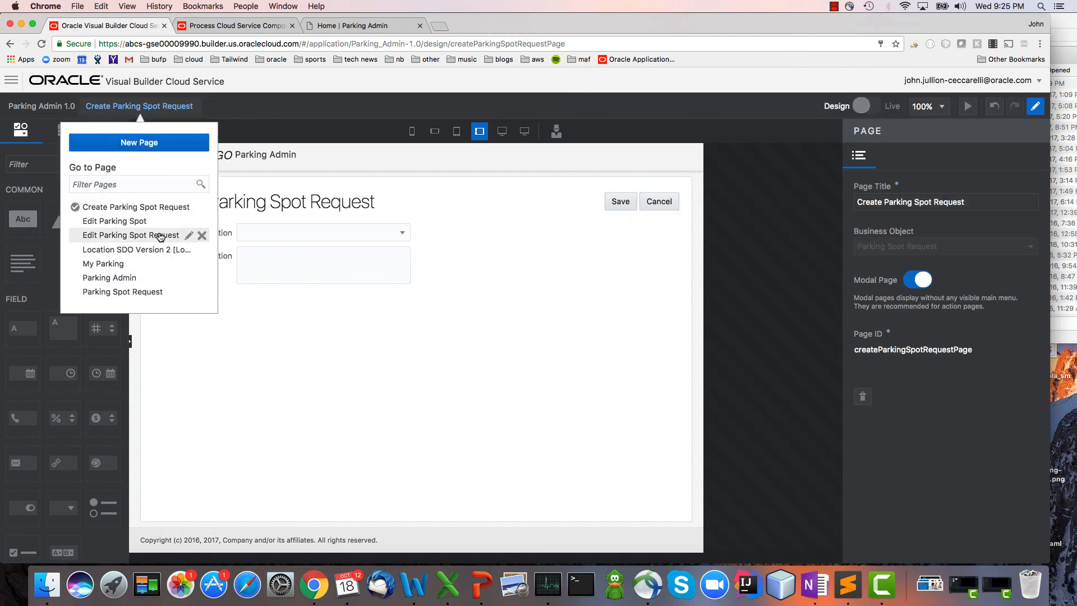
click(158, 264)
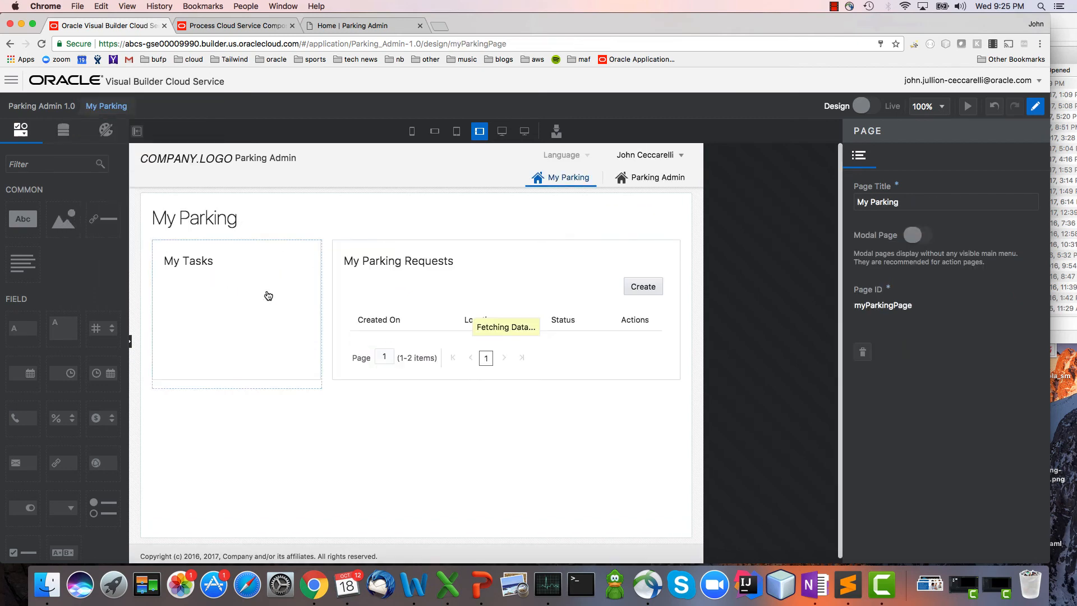
scroll(68, 281, down, 10)
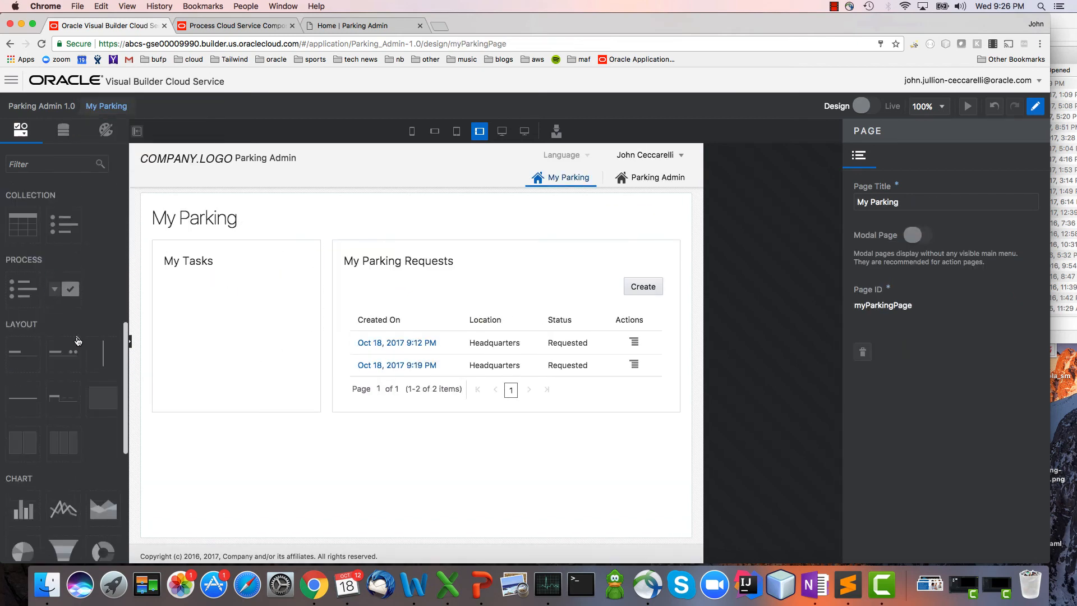
drag(15, 298, 204, 348)
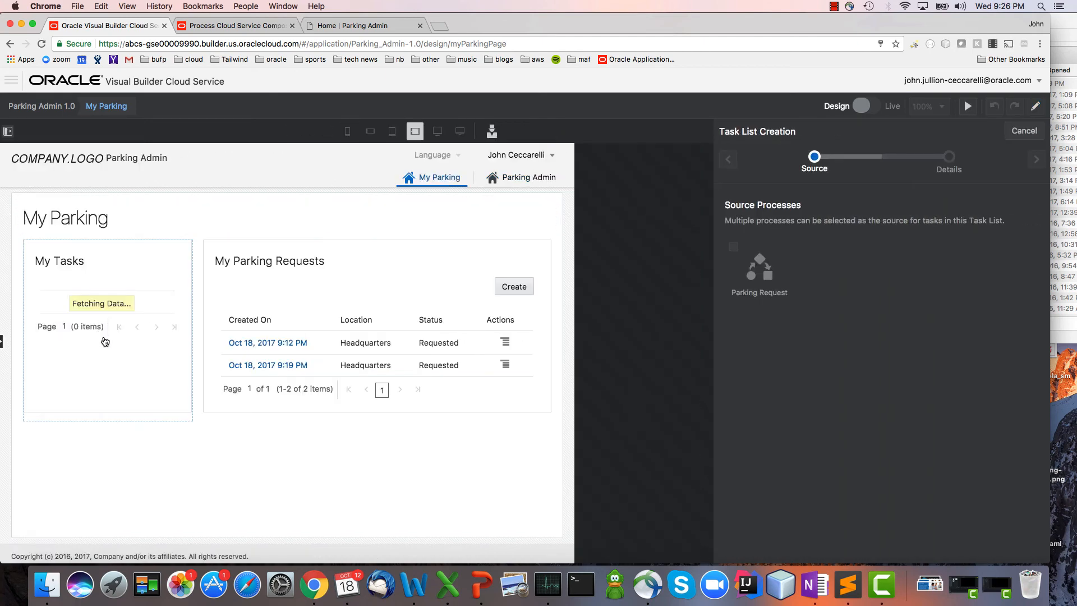
click(758, 282)
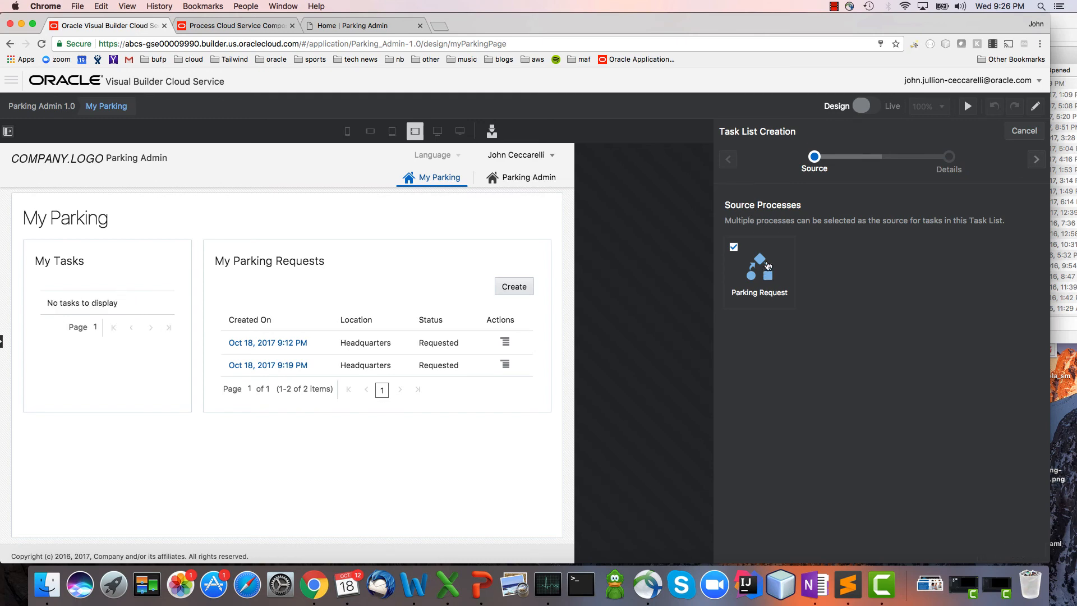
click(1036, 160)
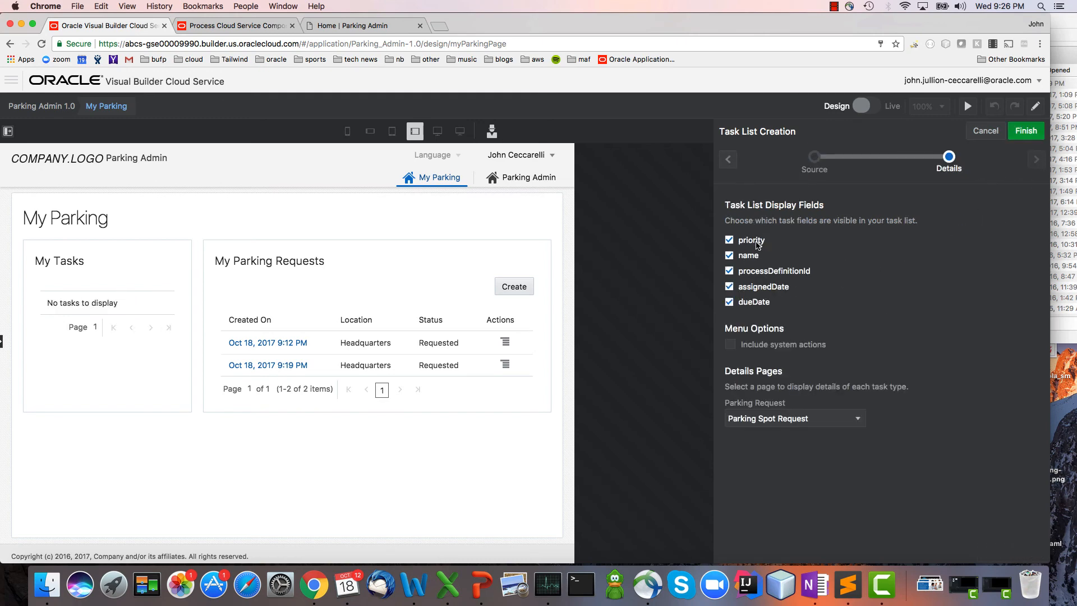
Show only name and processDefinitionId in the task list, set Edit Parking Spot Request as its details page and finish its creation.
click(747, 243)
click(764, 288)
click(762, 303)
click(836, 425)
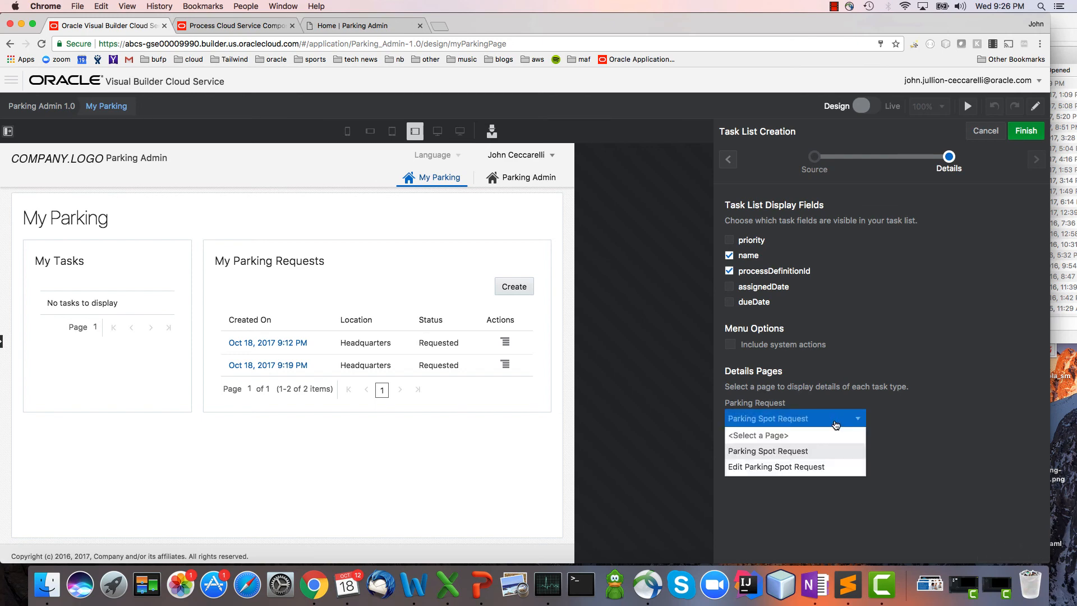
click(835, 467)
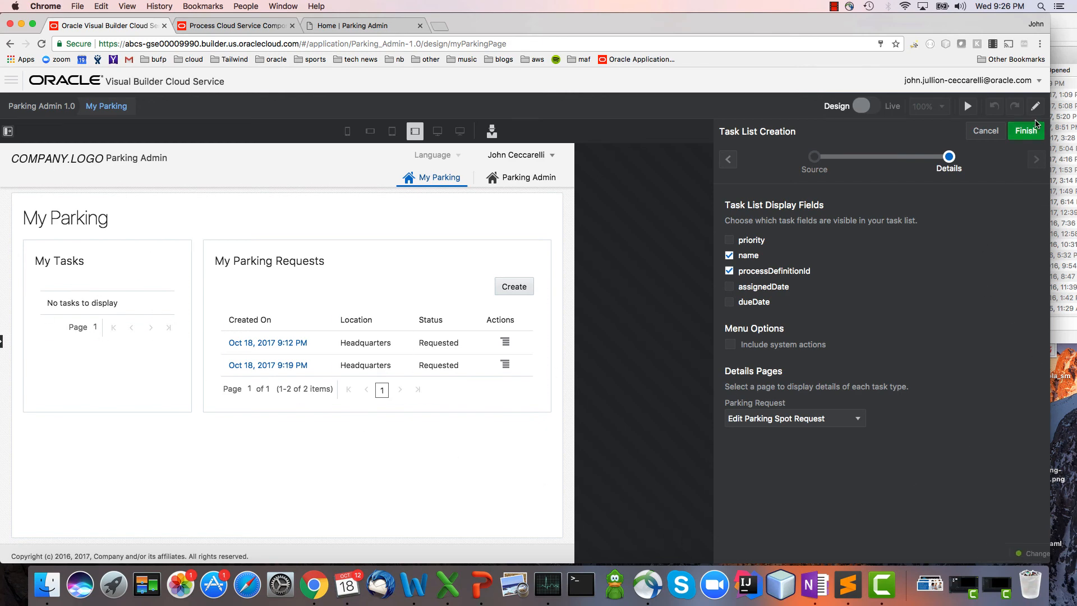
click(1026, 131)
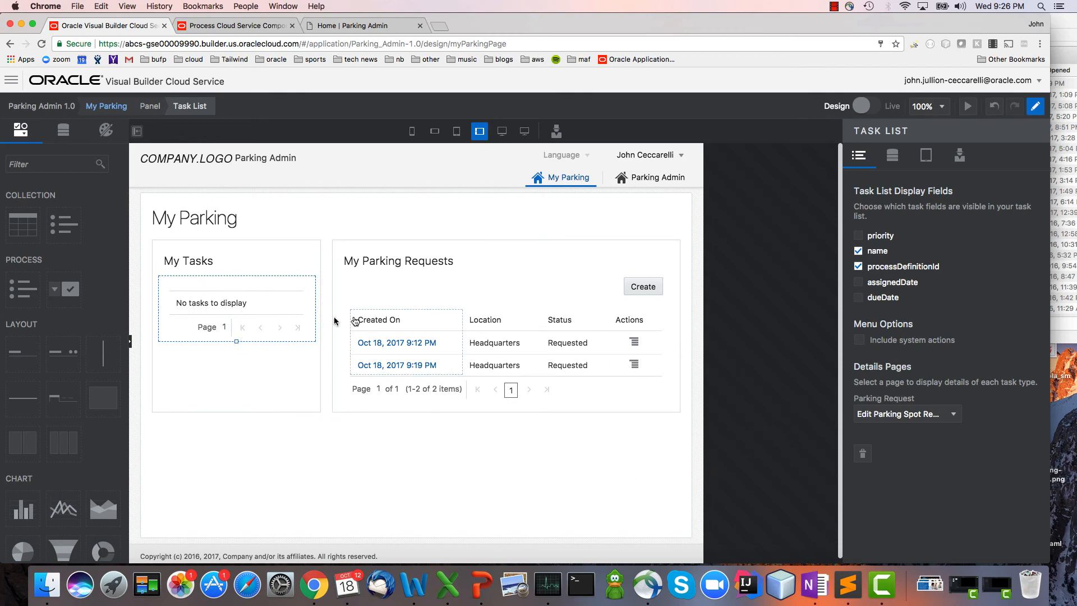
Add a Task Actions Control for Parking Request to the Edit Parking Spot Request page header, closing the page after an action is submitted.
click(416, 343)
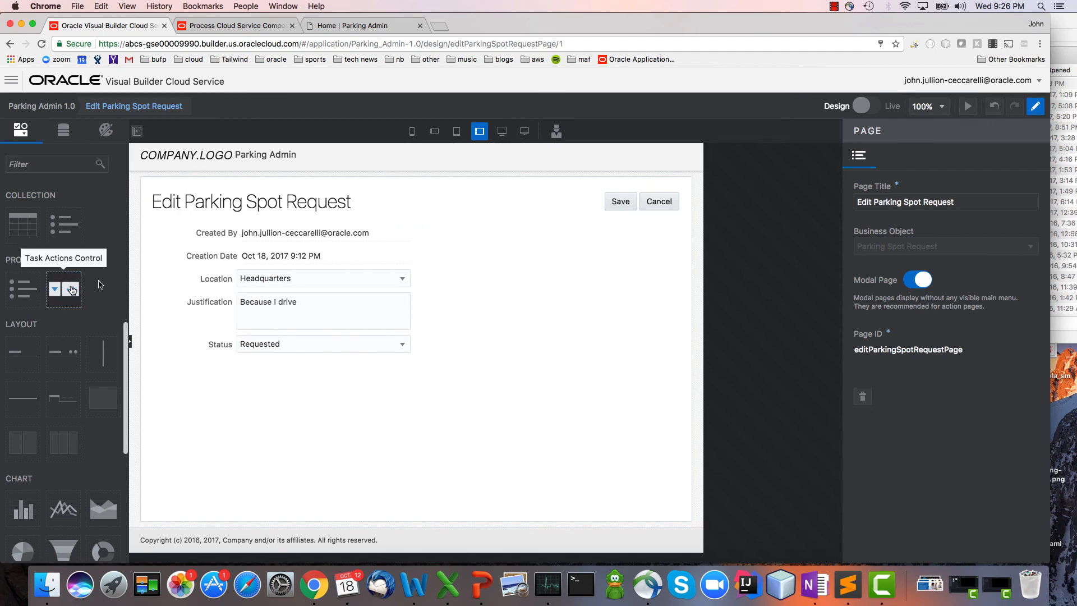
drag(63, 283, 526, 207)
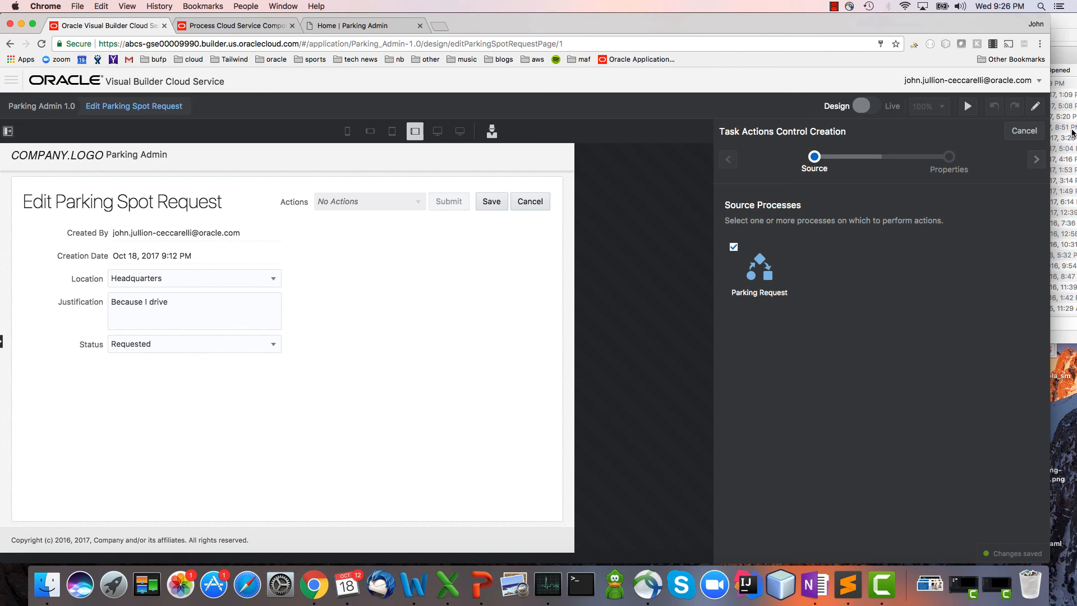
click(1036, 159)
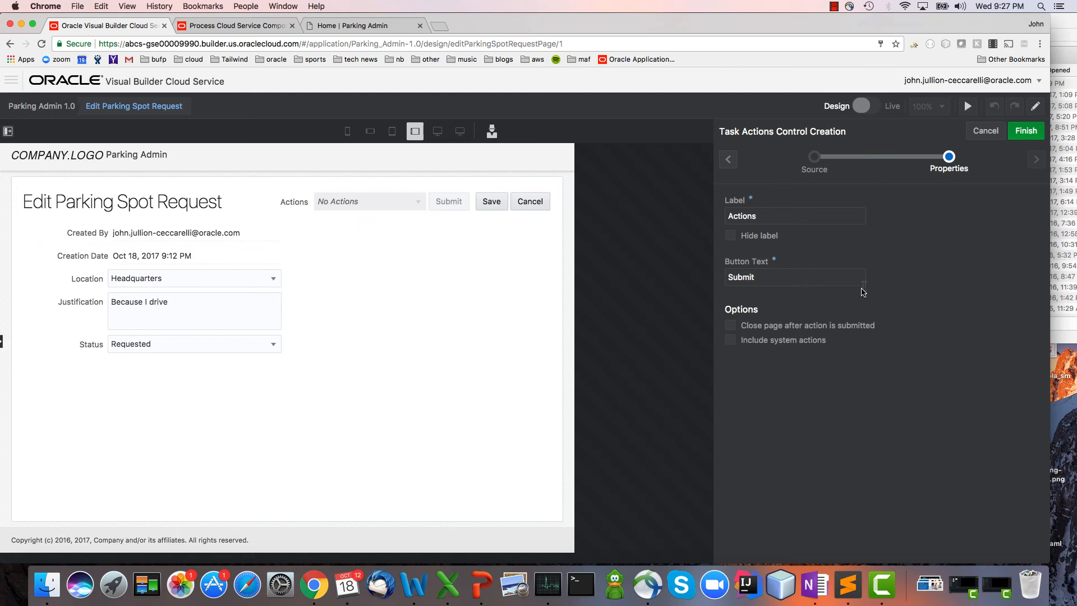
click(841, 325)
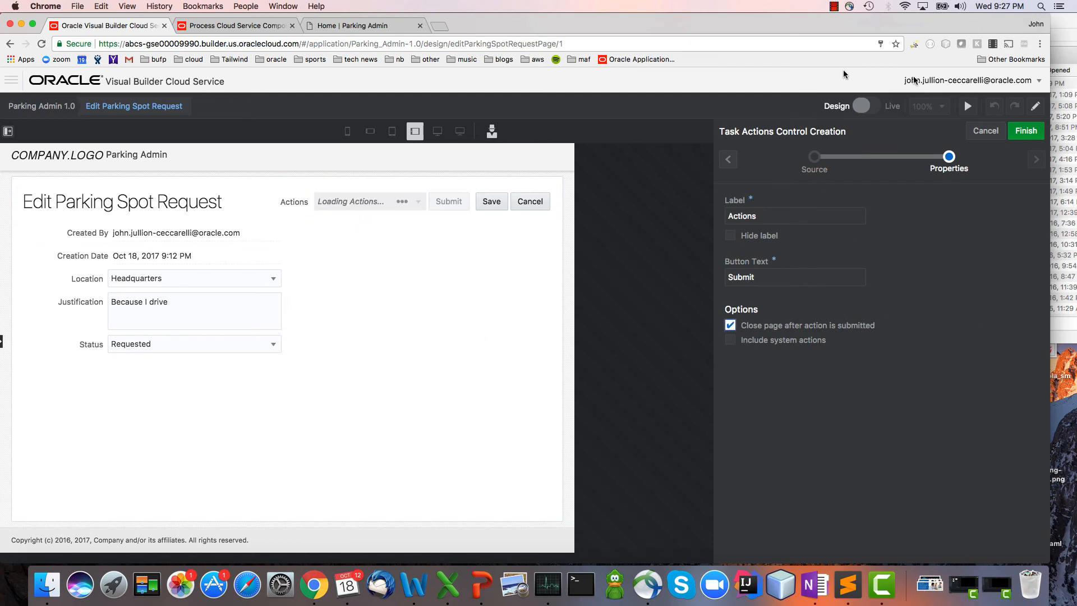
click(1026, 131)
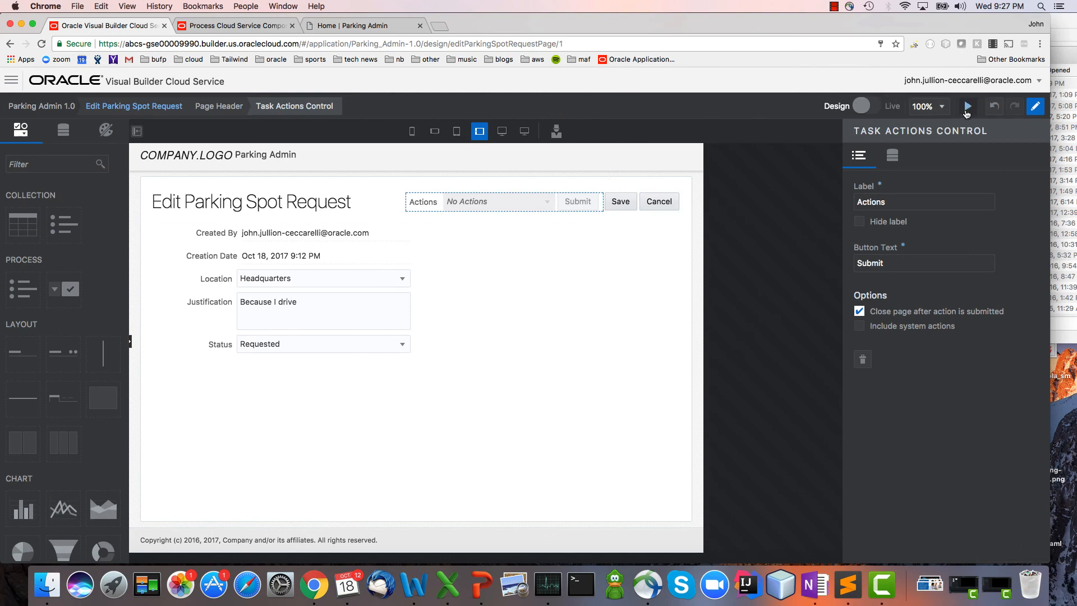
Return from the edit page to My Parking and run the application preview.
click(864, 106)
click(667, 207)
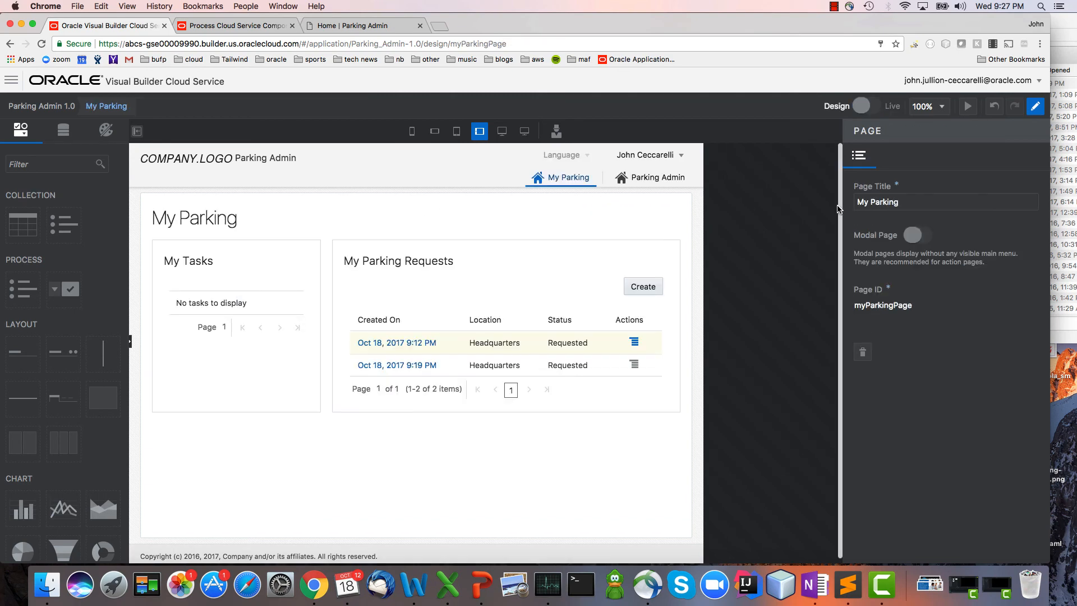
click(968, 106)
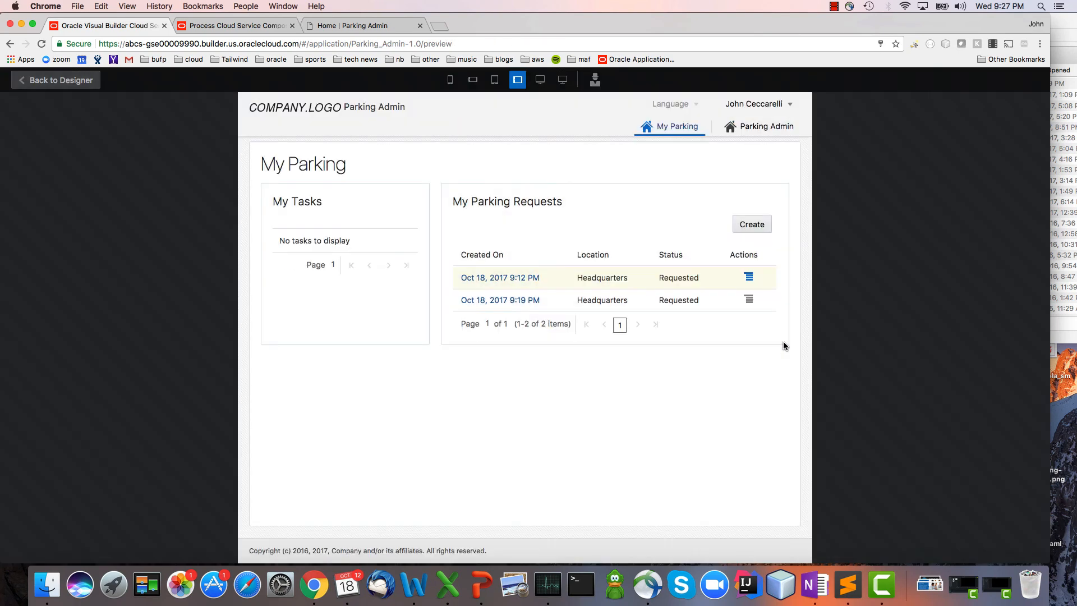
Create and save a parking spot request with location Headquarters and justification "I bought a second car!".
click(758, 225)
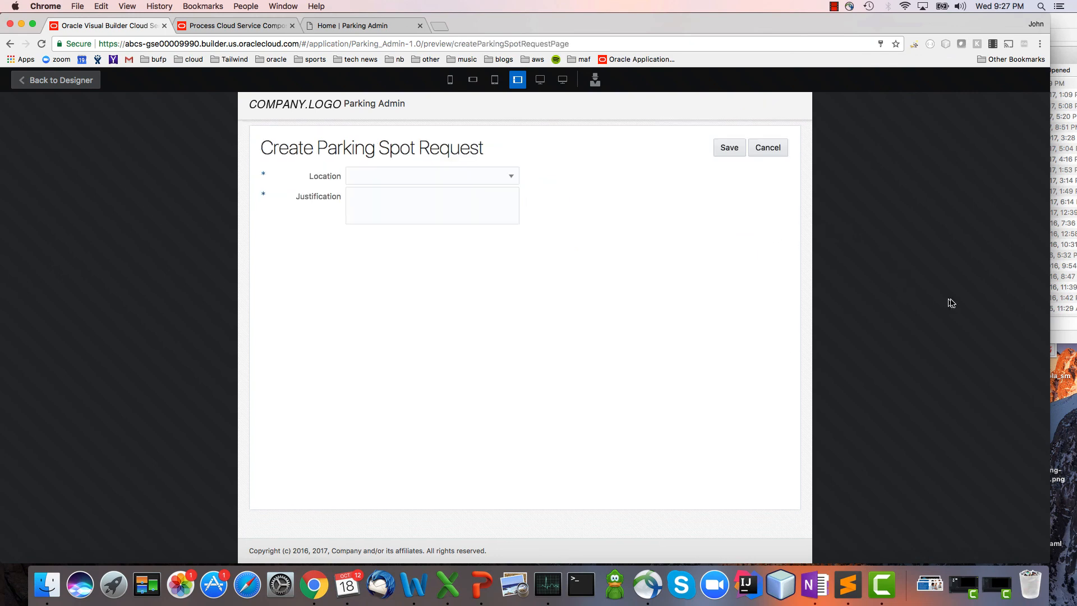
click(434, 175)
click(440, 211)
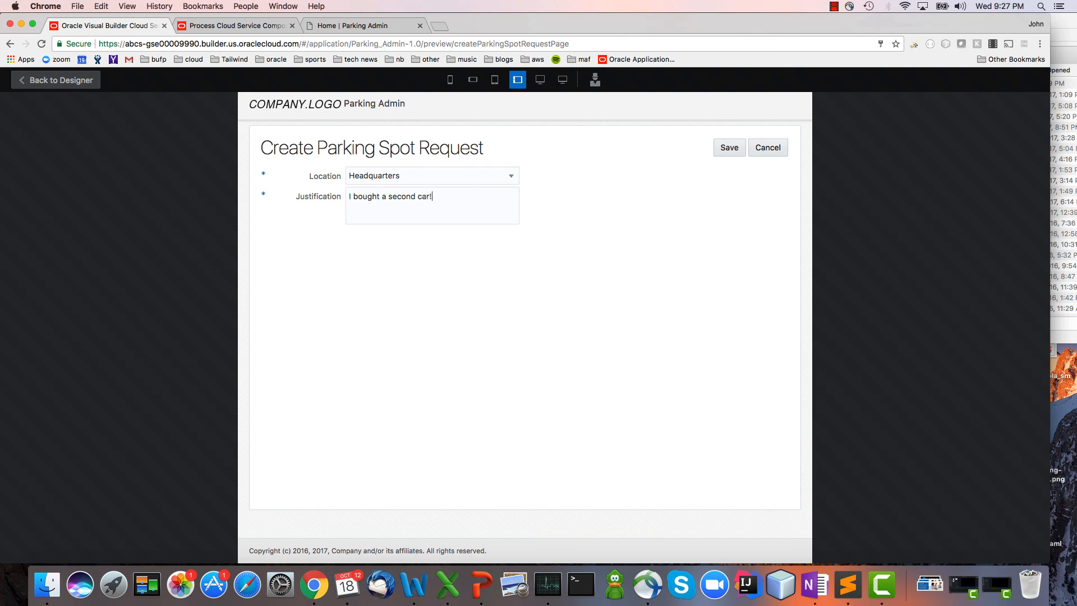
click(717, 149)
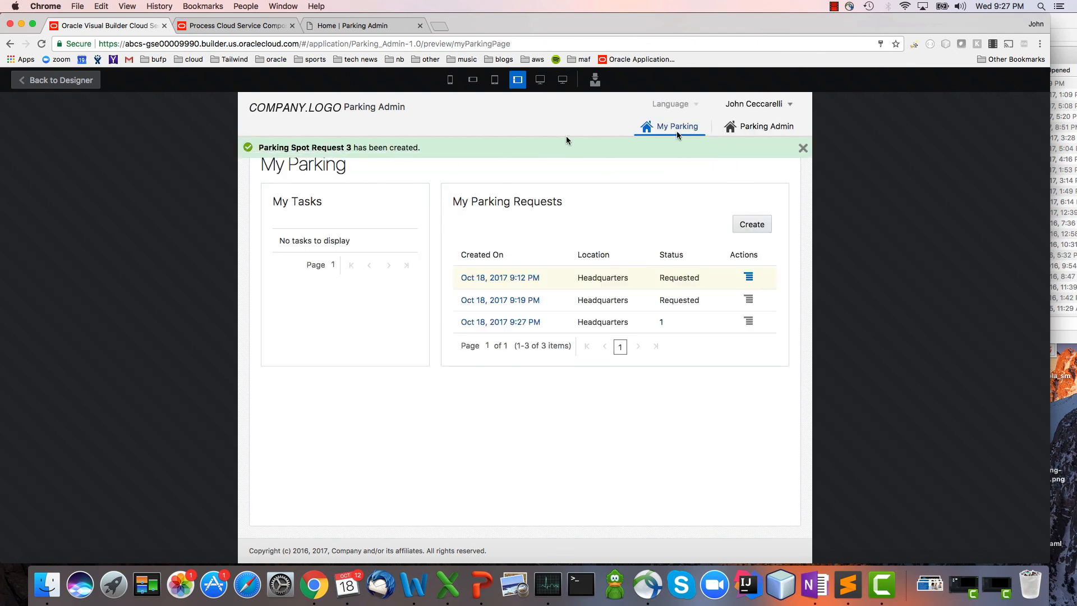
Refresh My Parking by visiting Parking Admin and returning, and open the details of the Parking_Admin_1 task in My Tasks.
click(781, 128)
click(680, 131)
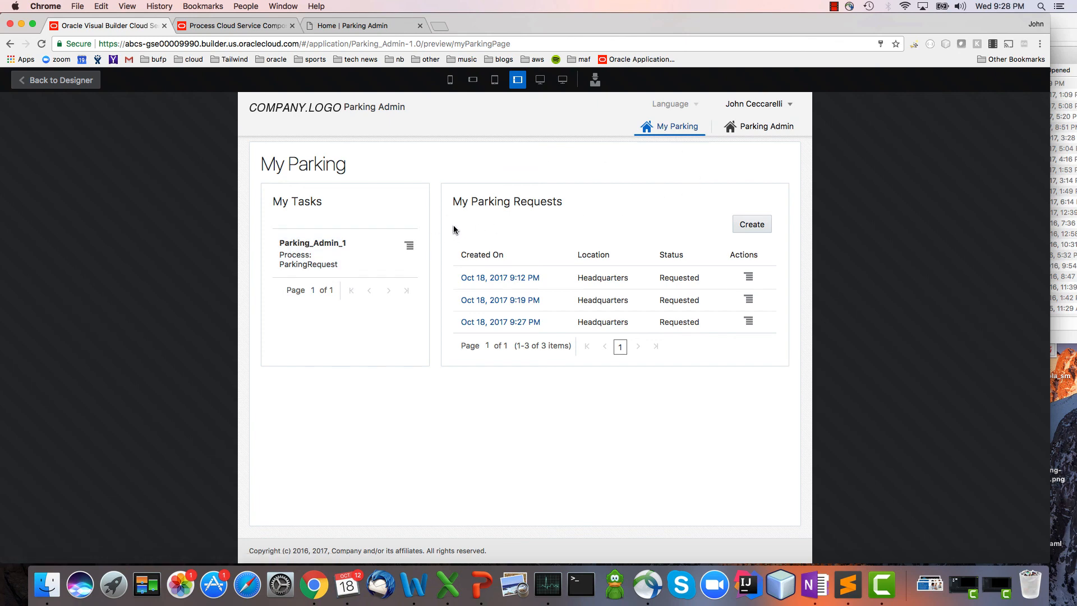
click(411, 247)
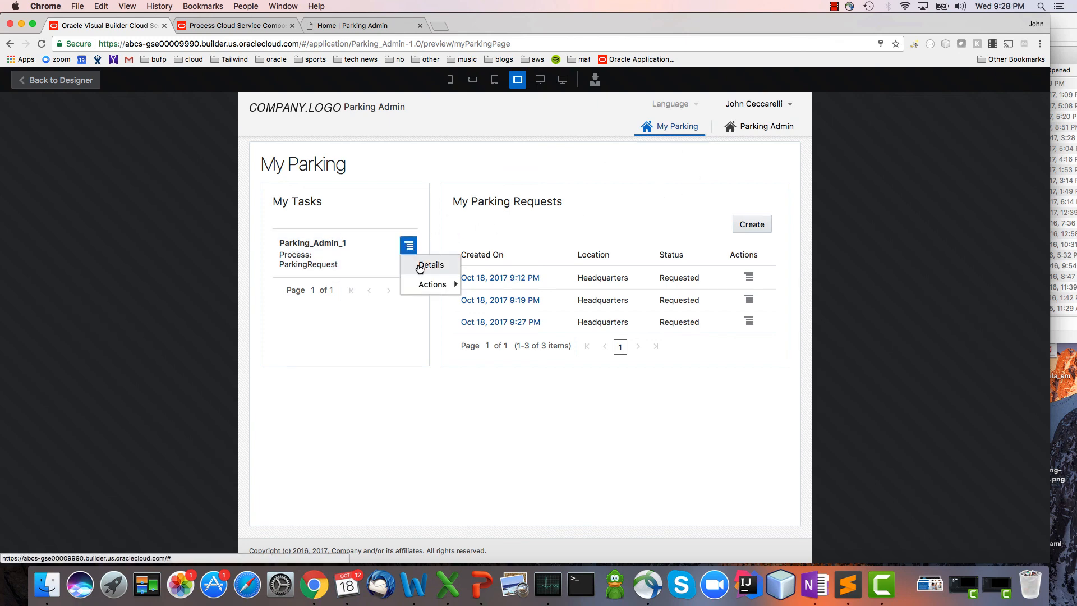
click(420, 267)
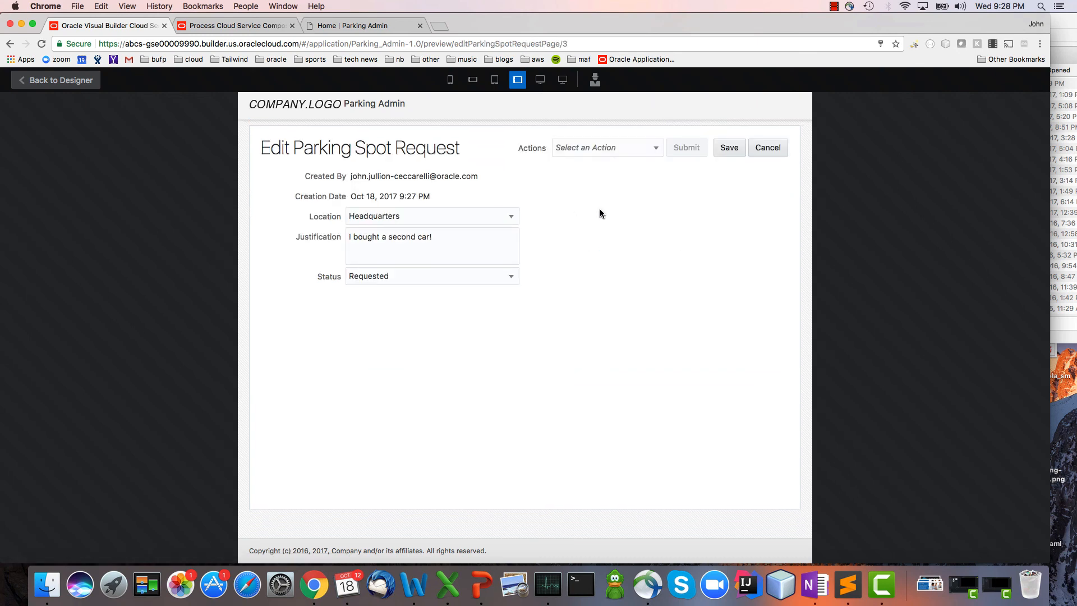
Set the request's status to Manager Approved and choose APPROVE as its task action.
click(480, 276)
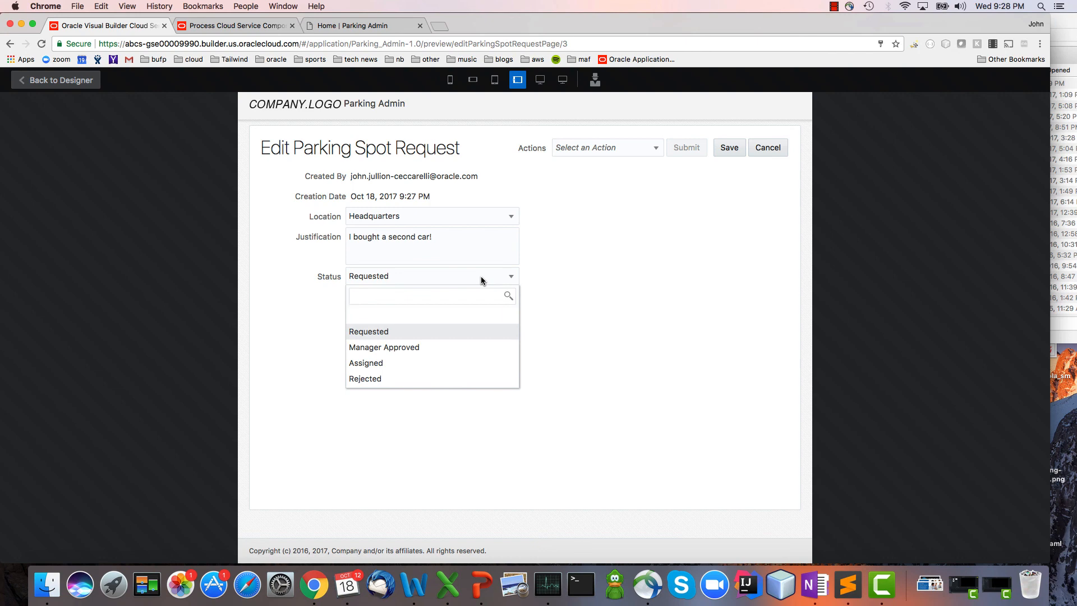
click(465, 352)
click(645, 149)
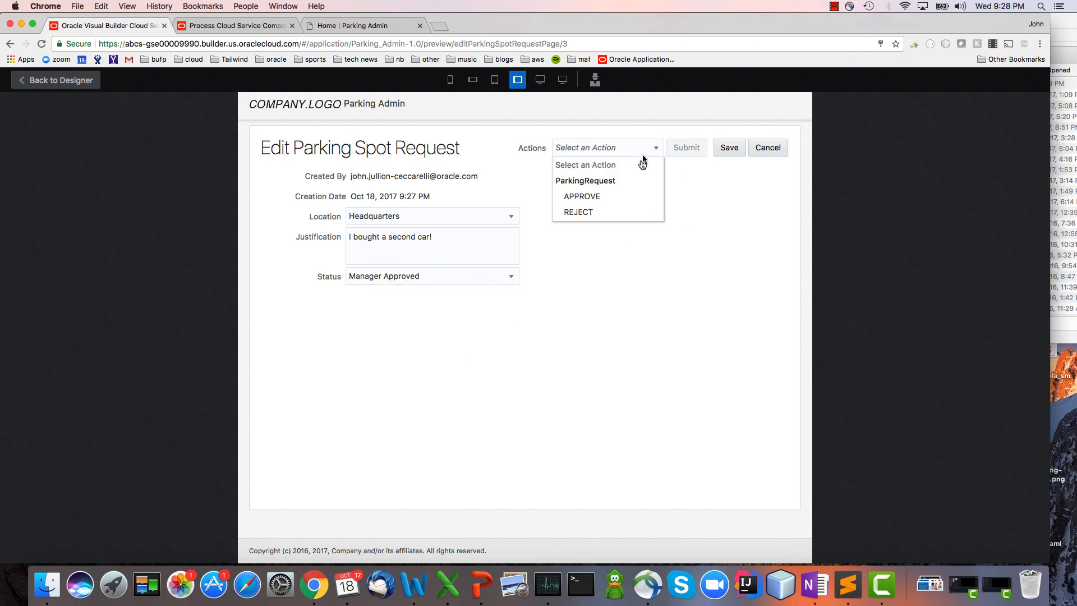
click(643, 196)
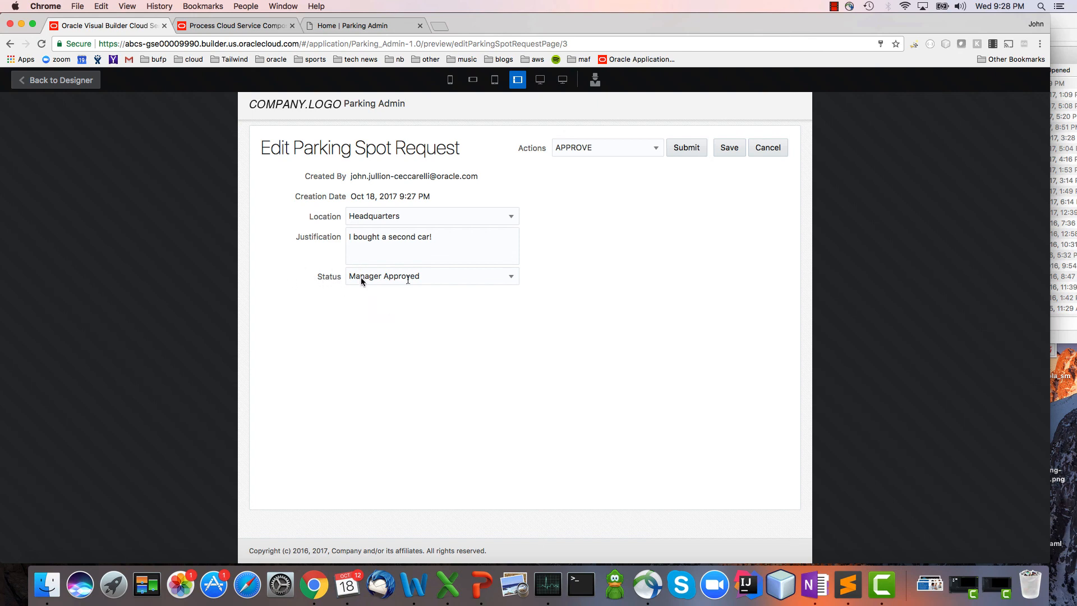
Switch to Process Composer, examine the Events and System elements available for the Parking Request process, and return to the Visual Builder preview.
click(264, 25)
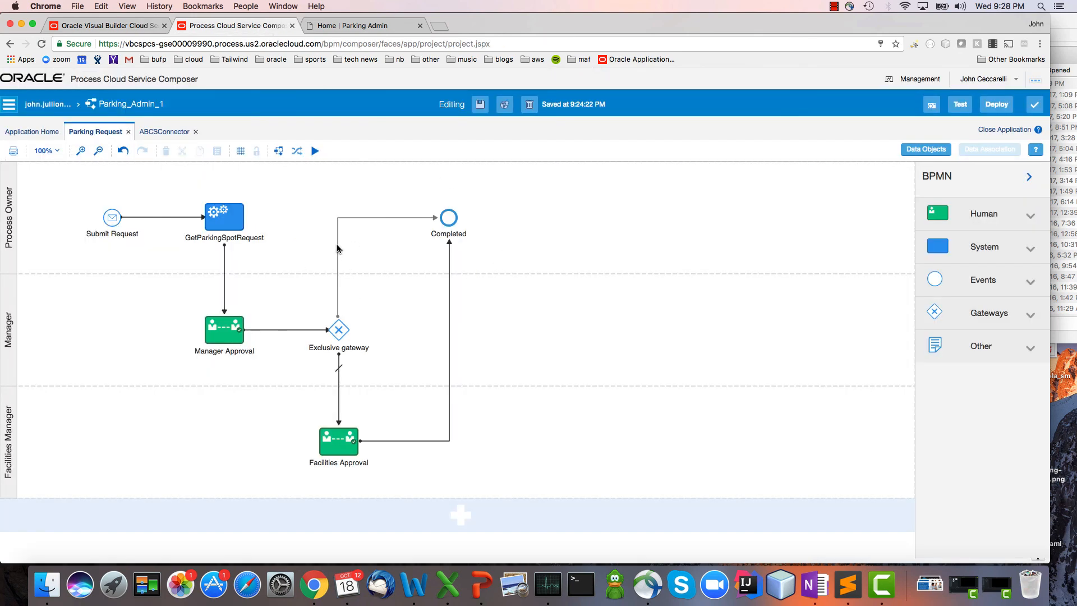
click(1030, 279)
click(1030, 251)
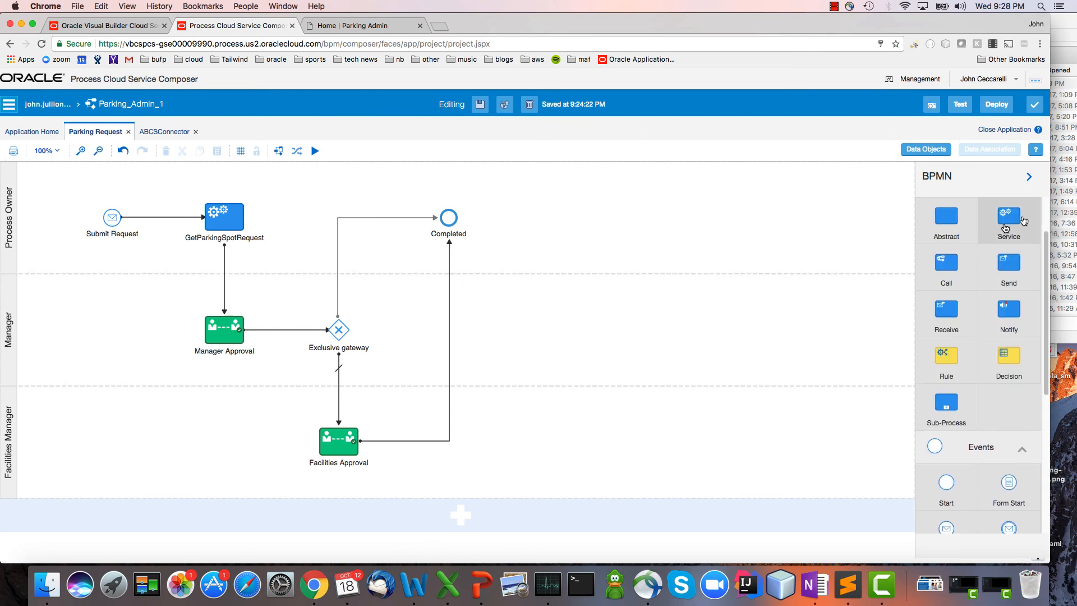
click(126, 25)
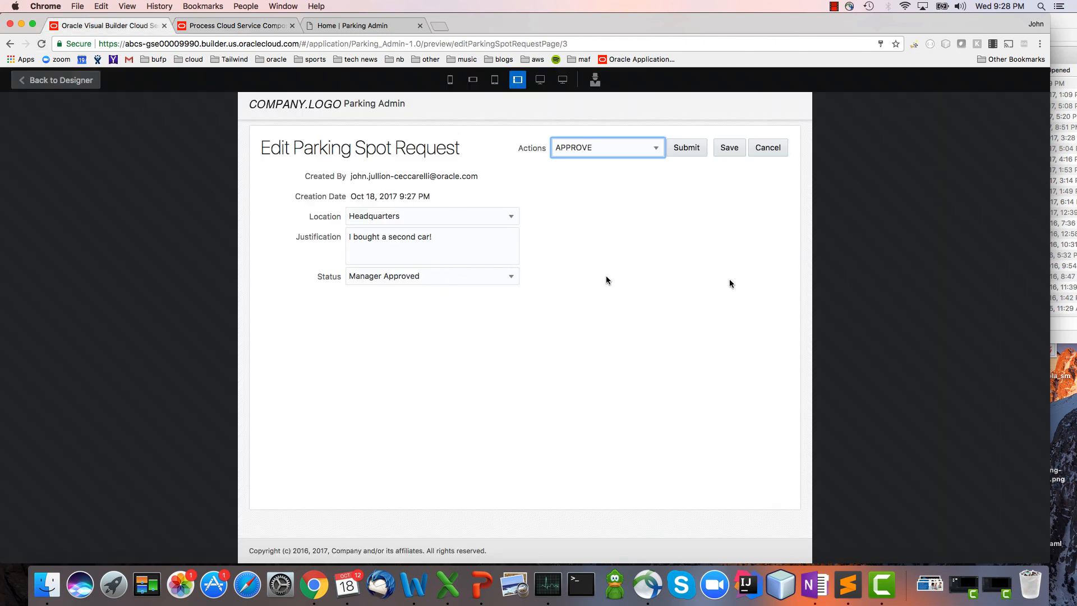
Submit the APPROVE task action and refresh the My Parking lists by visiting Parking Admin.
click(683, 148)
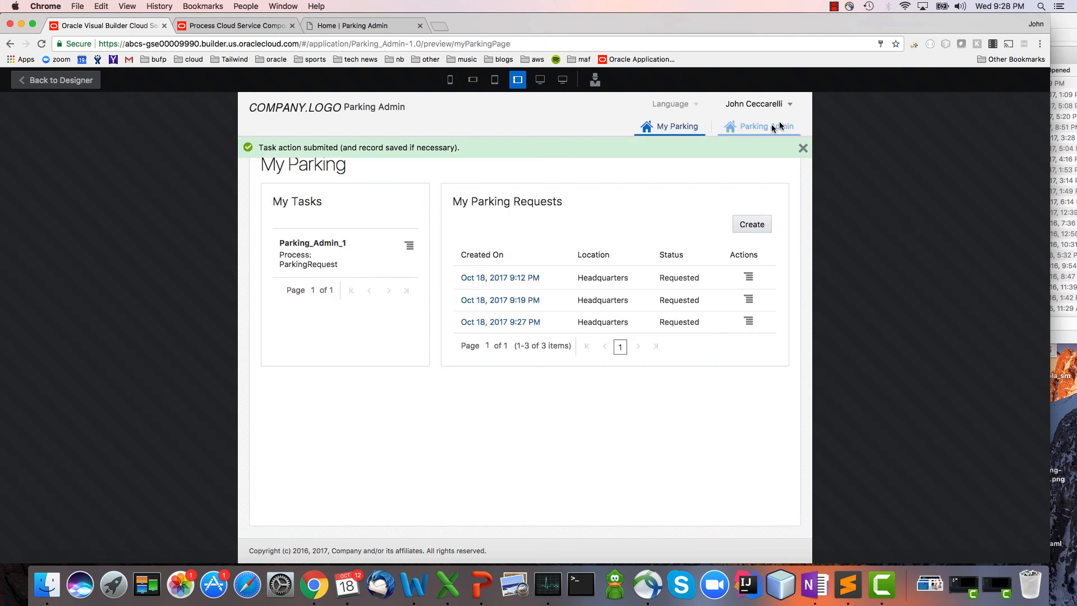
click(754, 126)
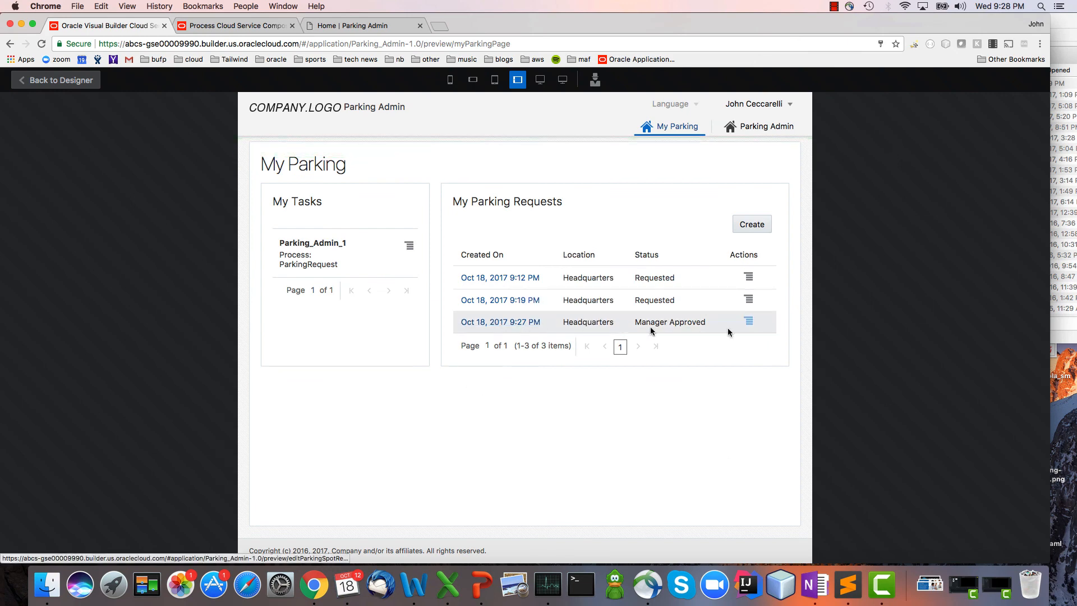
Open the details of the task in My Tasks, examine the request's Created By value and cancel without editing.
click(411, 248)
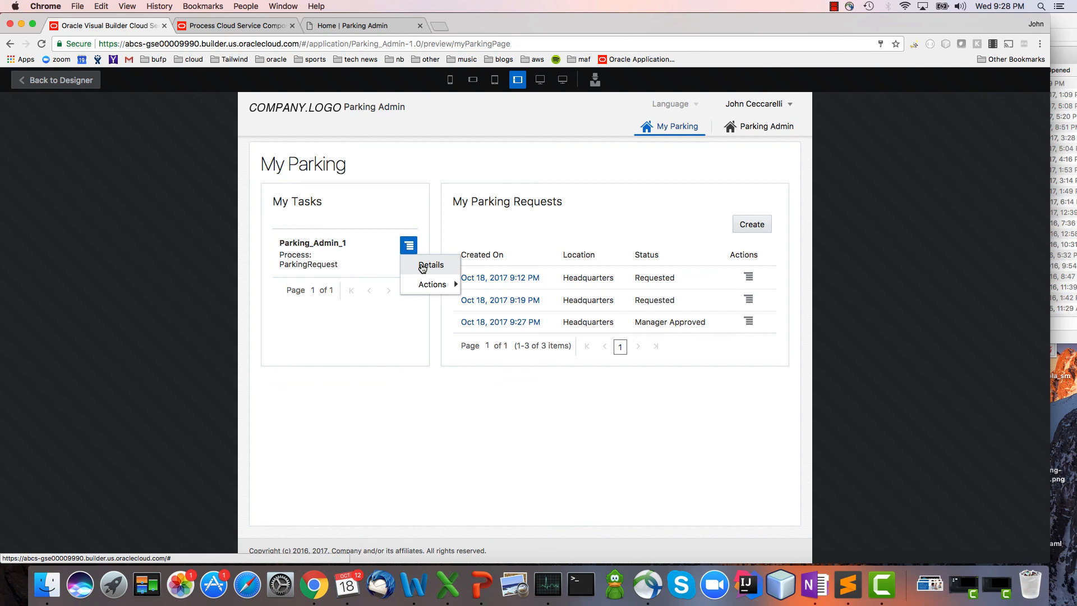
click(422, 267)
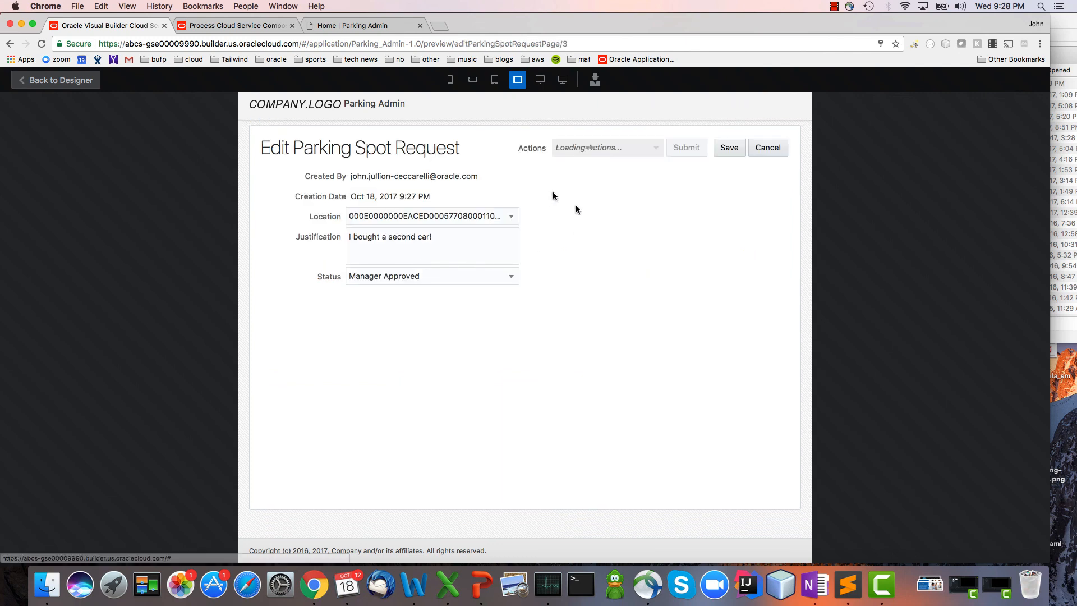
double_click(412, 176)
double_click(443, 176)
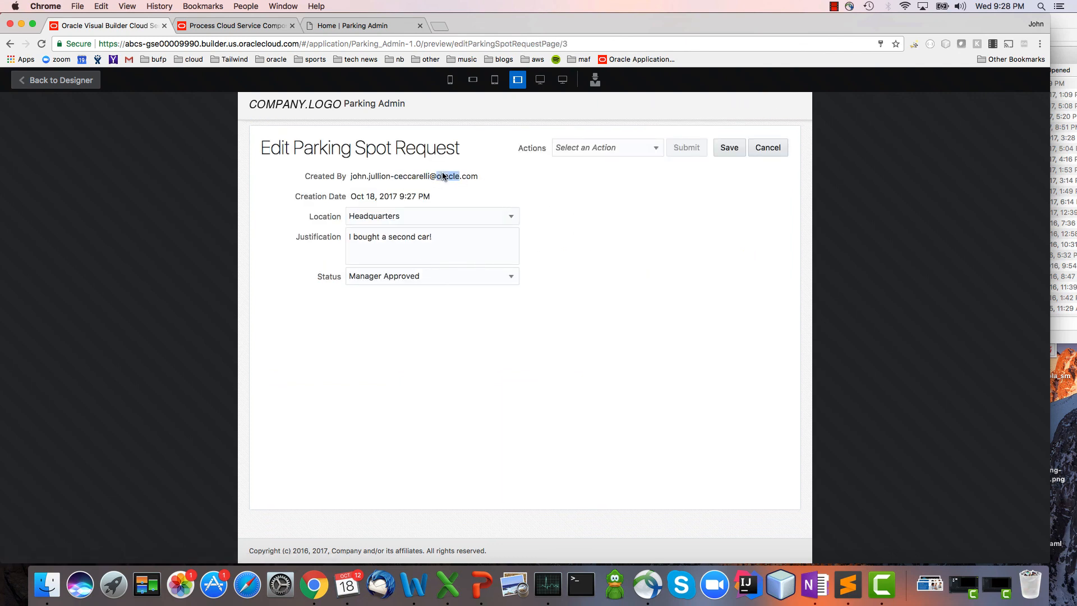
click(771, 147)
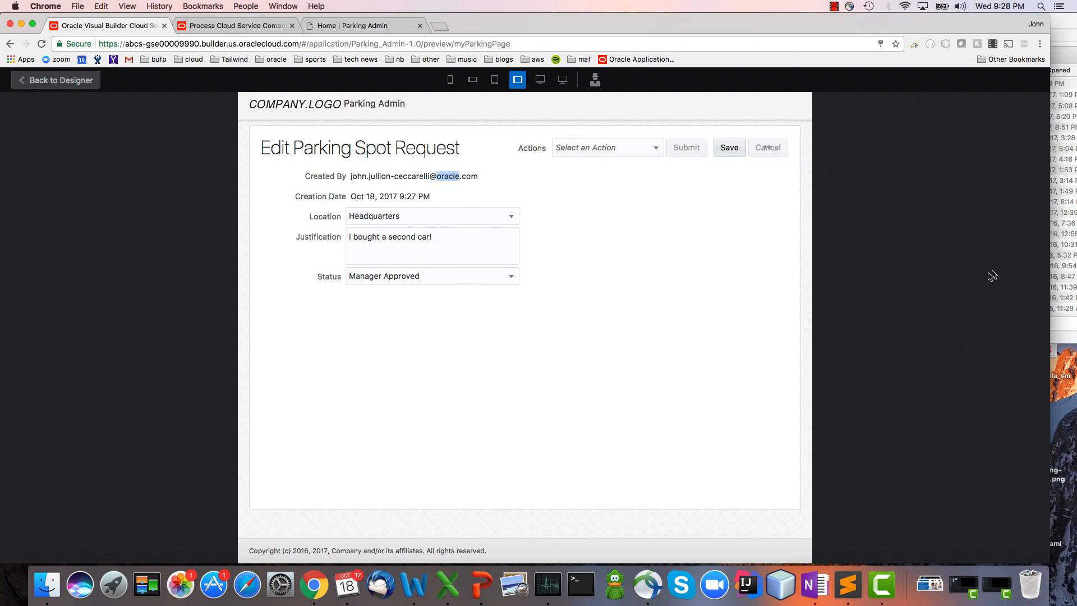
Assign parking spot A001 at the Headquarters location to an employee, save the spot and dismiss the confirmation message.
click(769, 131)
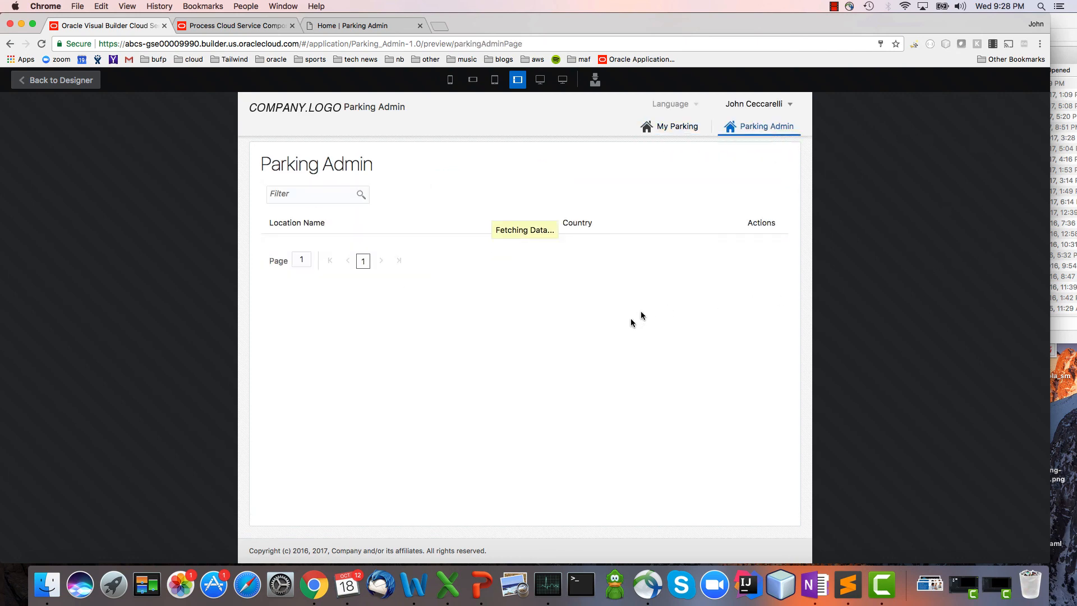
click(297, 244)
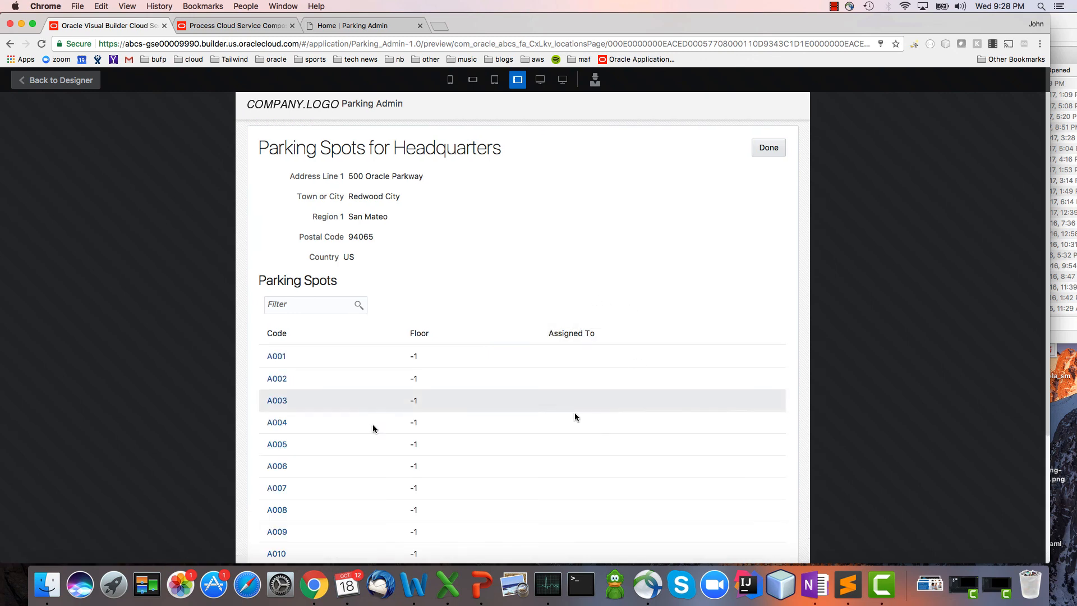
click(276, 356)
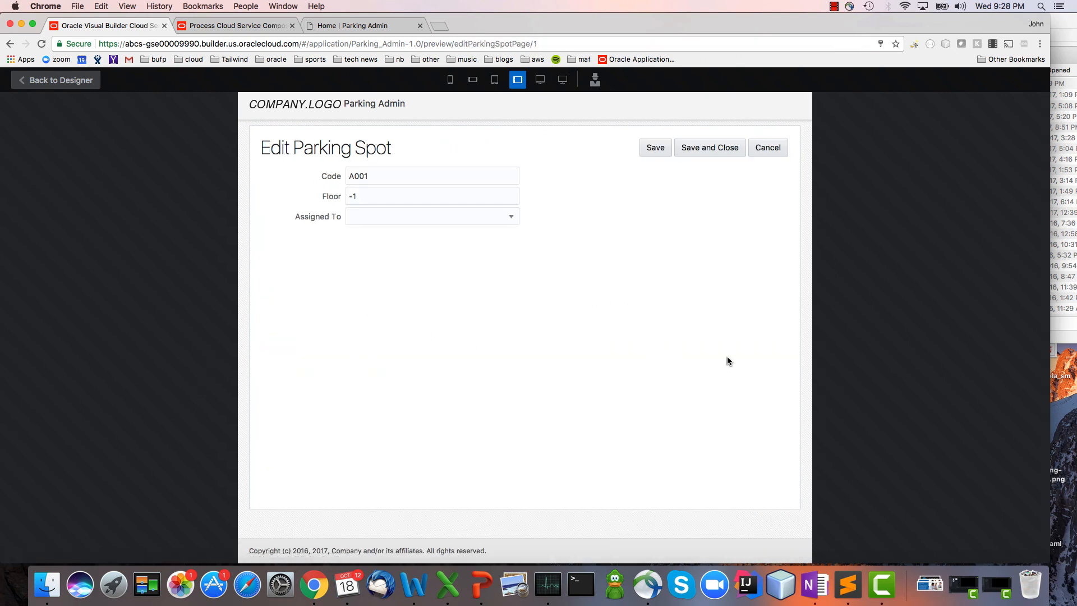
click(506, 221)
click(455, 336)
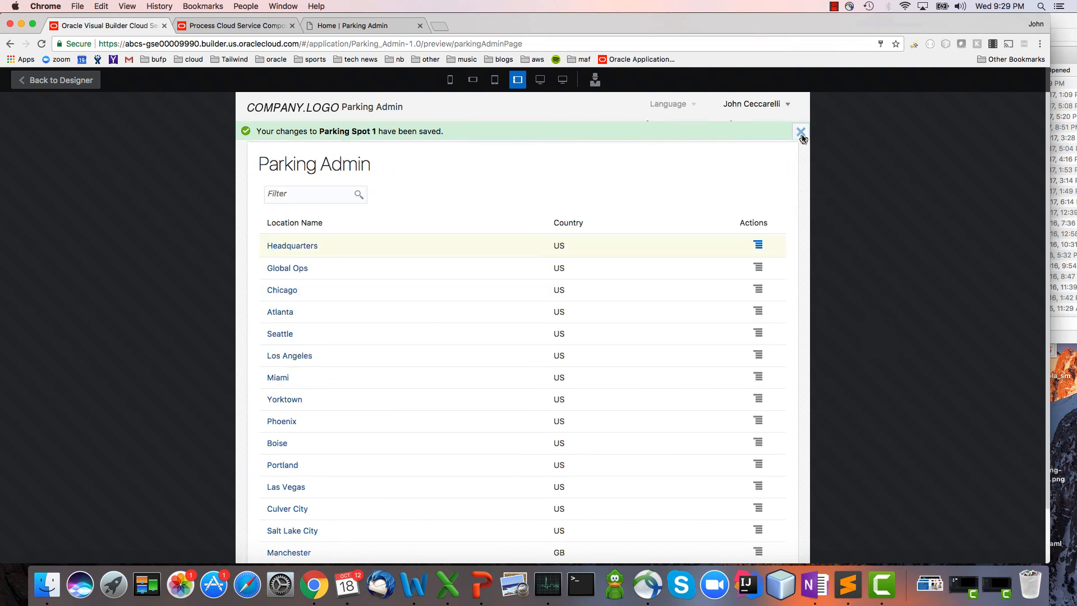
click(801, 134)
Open the details of the ParkingRequest task listed in My Parking and set the request's status to Assigned.
click(680, 133)
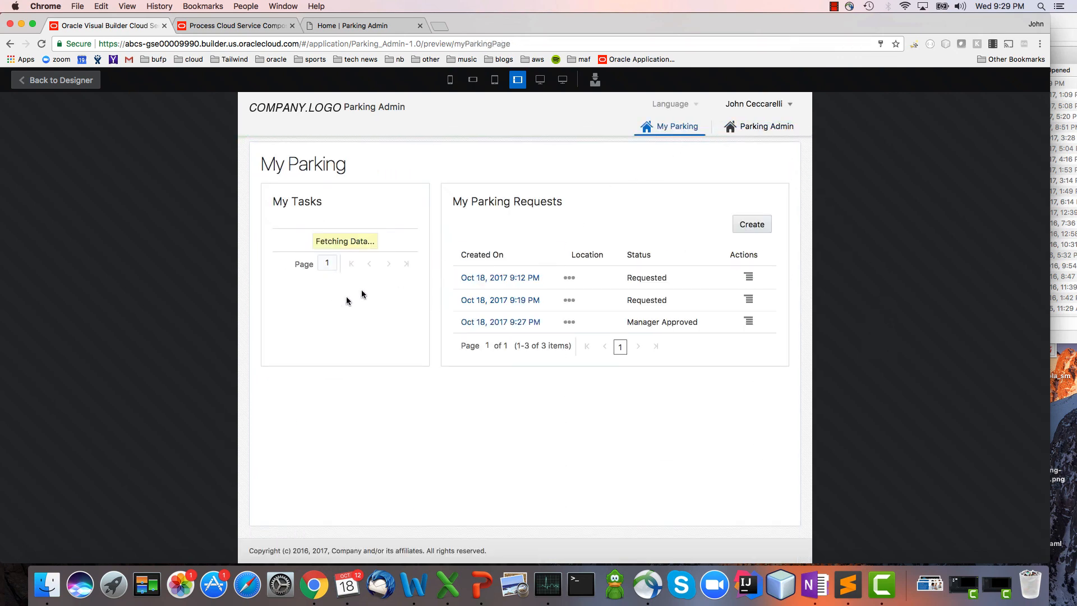
click(409, 245)
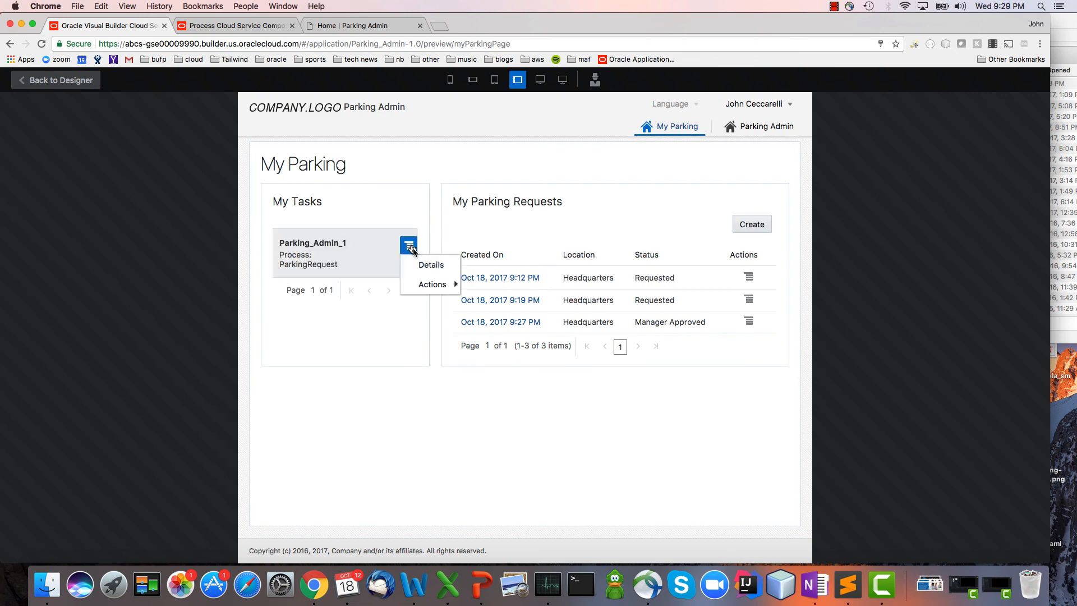
click(426, 268)
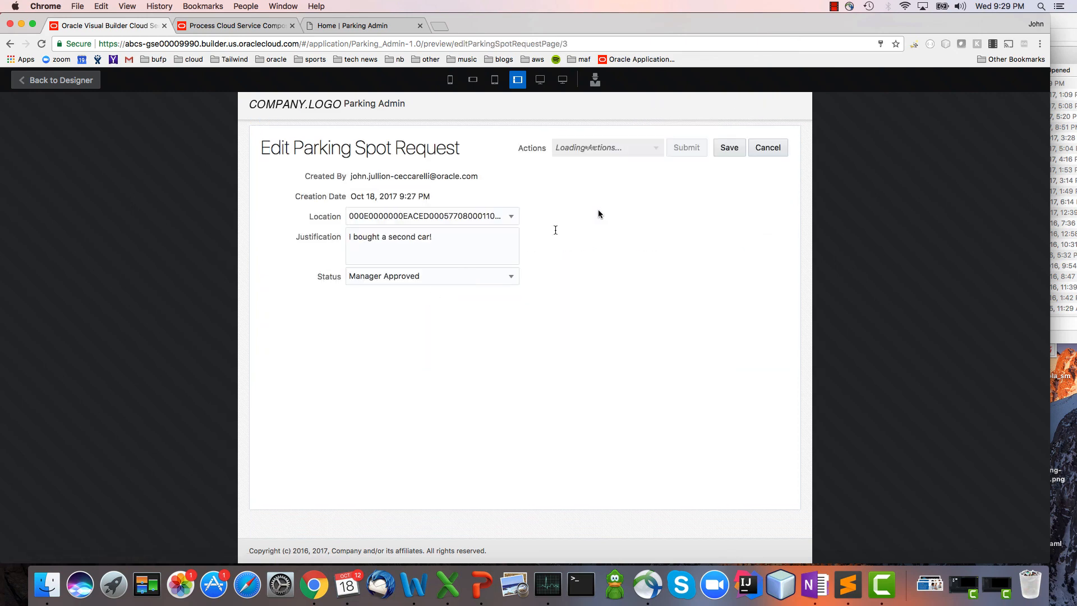
click(505, 279)
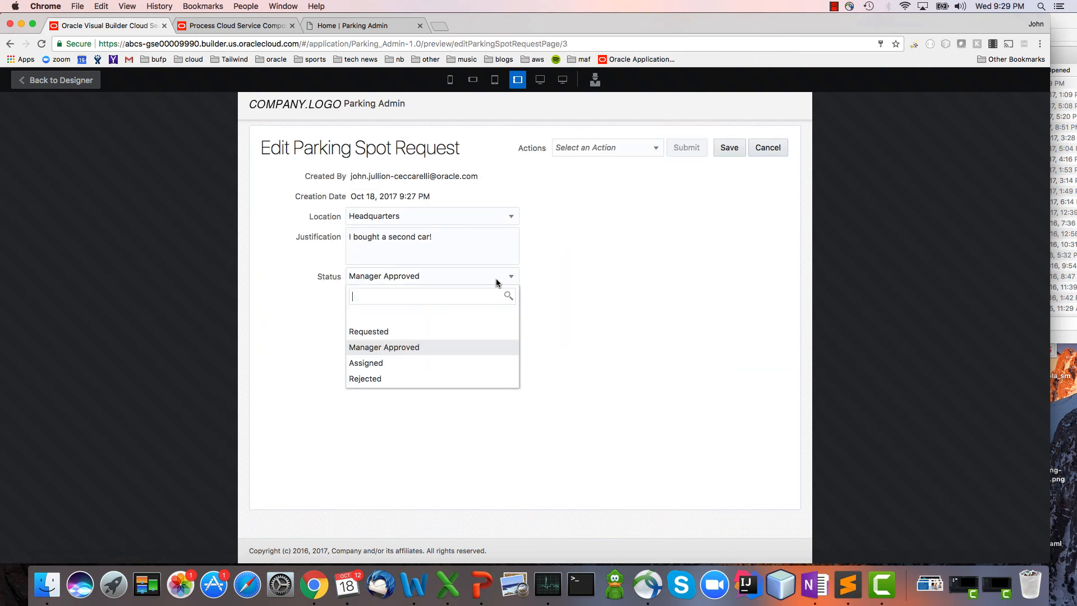
click(462, 362)
Choose APPROVE as the ParkingRequest task action for the request and submit it.
click(639, 149)
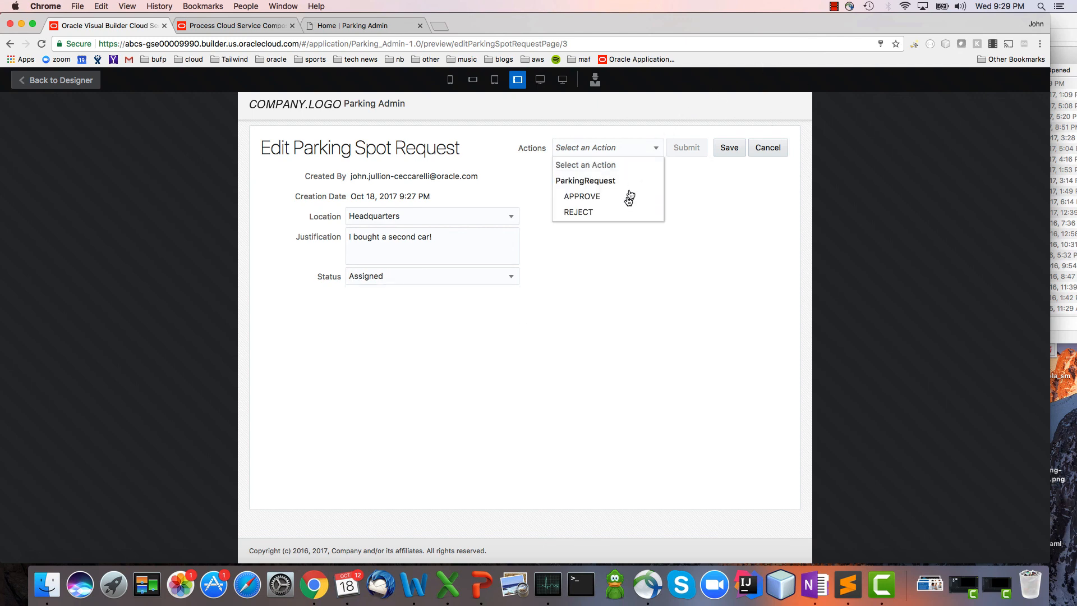
click(628, 195)
click(685, 147)
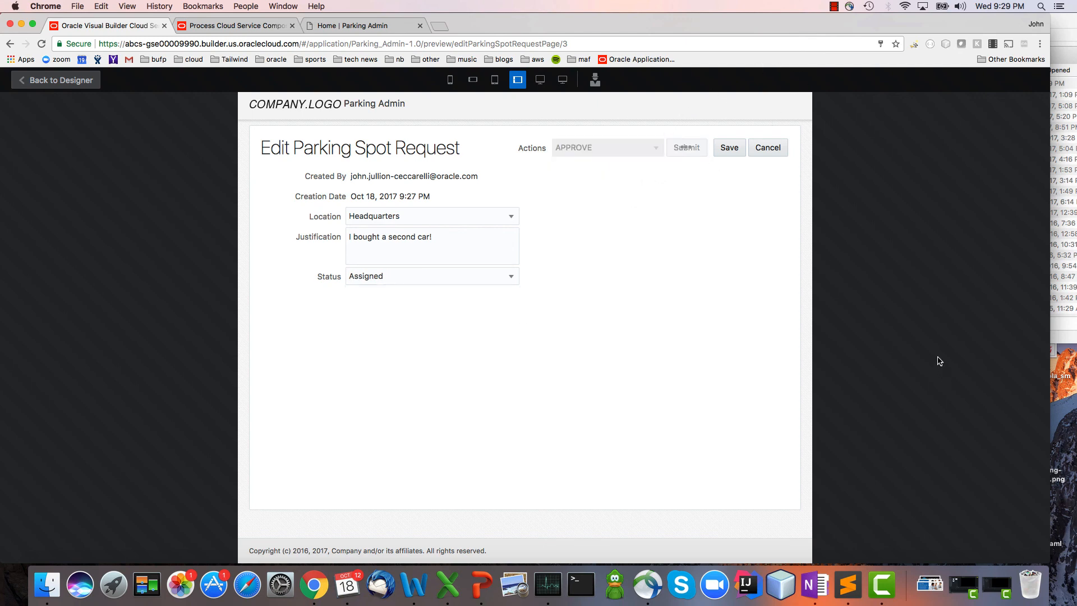